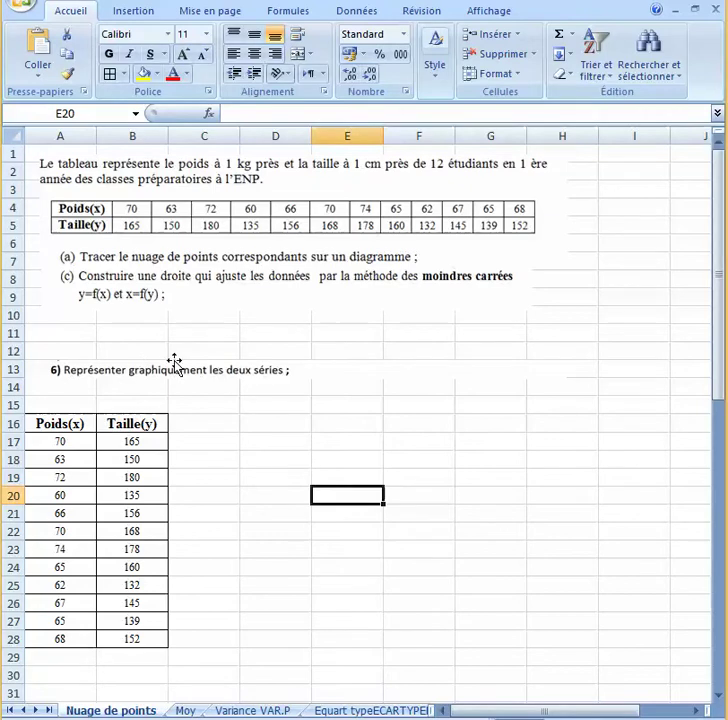
Step: Move the picture with question 6 slightly upward above the data table
drag(184, 370, 128, 358)
click(172, 299)
click(207, 213)
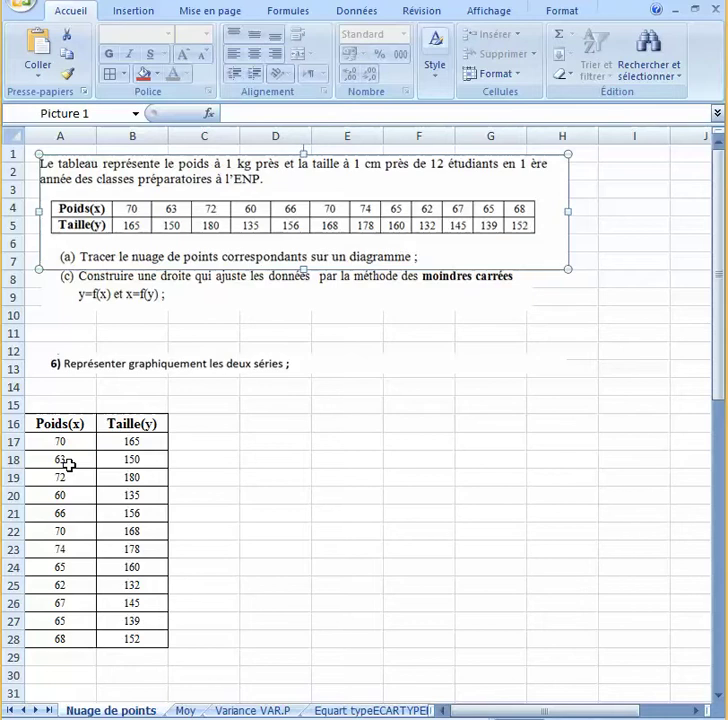
Step: Insert a markers-only scatter chart from the Poids(x) and Taille(y) data in A16:B28 and enlarge it
drag(71, 423, 126, 645)
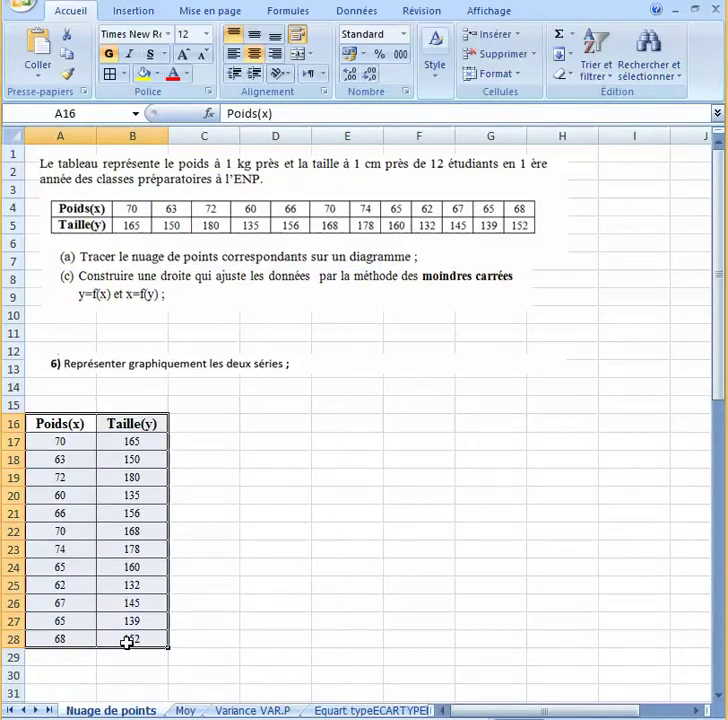
click(155, 18)
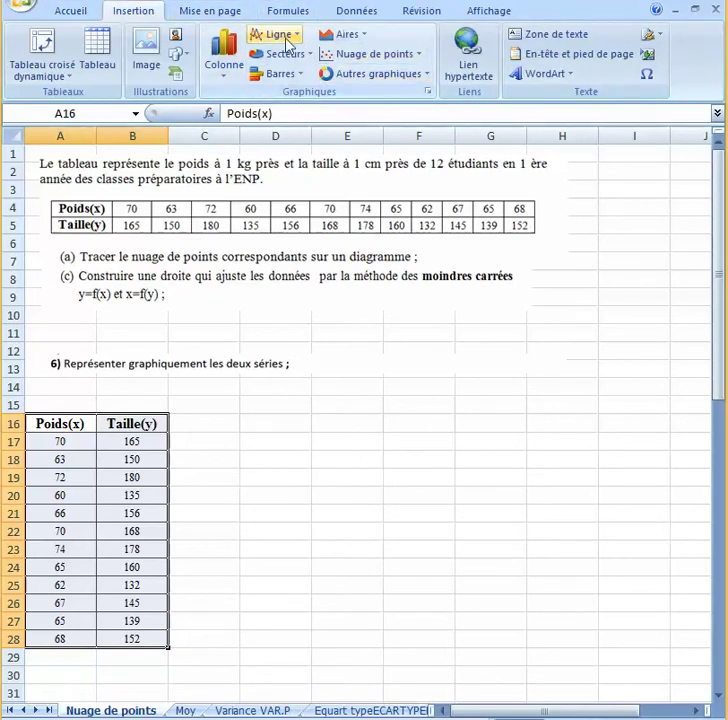
click(413, 63)
click(414, 63)
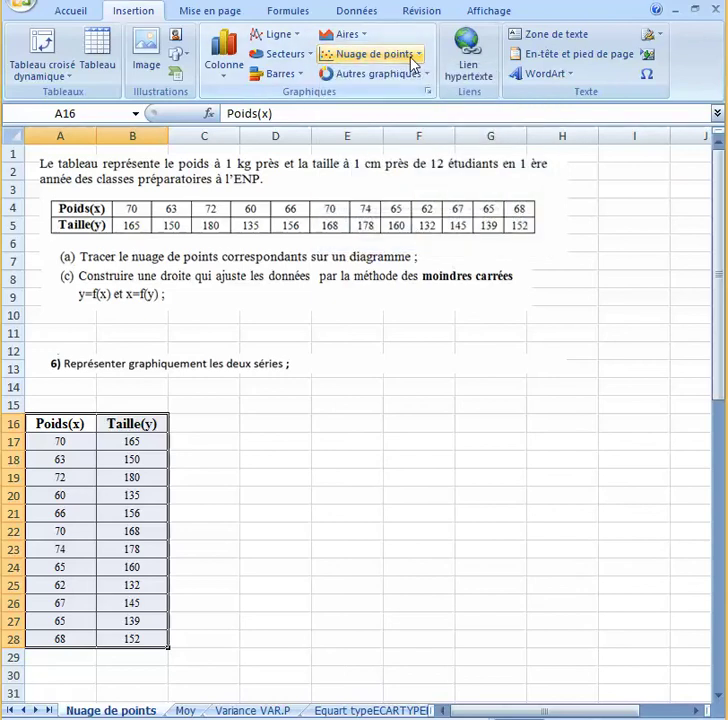
click(413, 63)
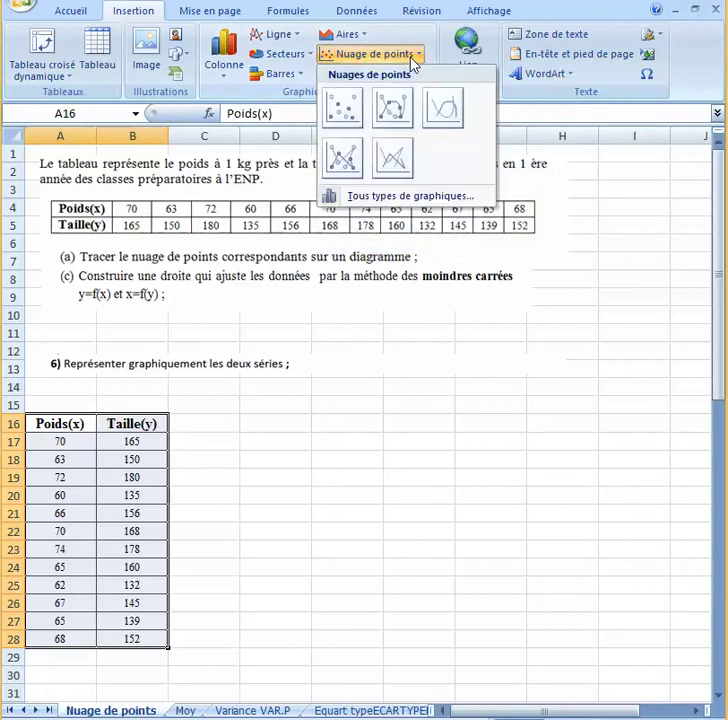
click(358, 103)
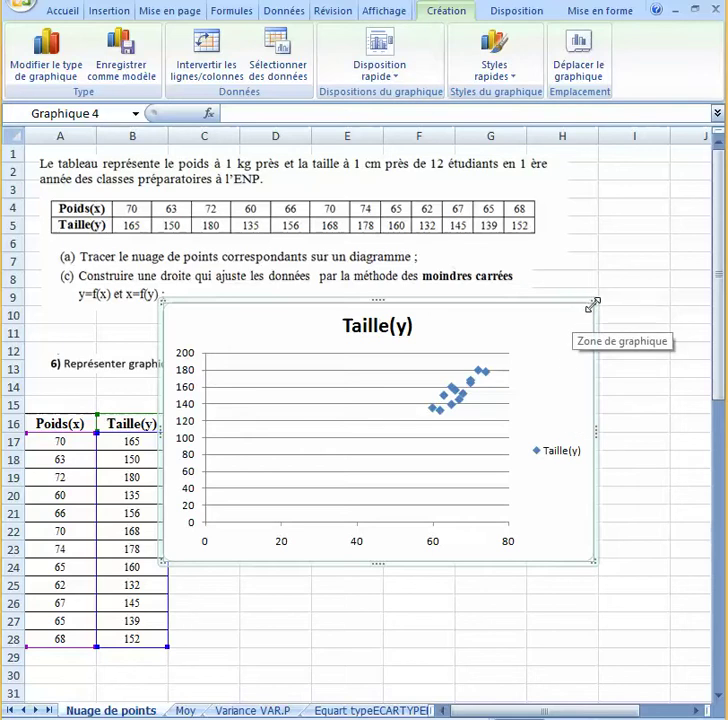
drag(593, 304, 670, 255)
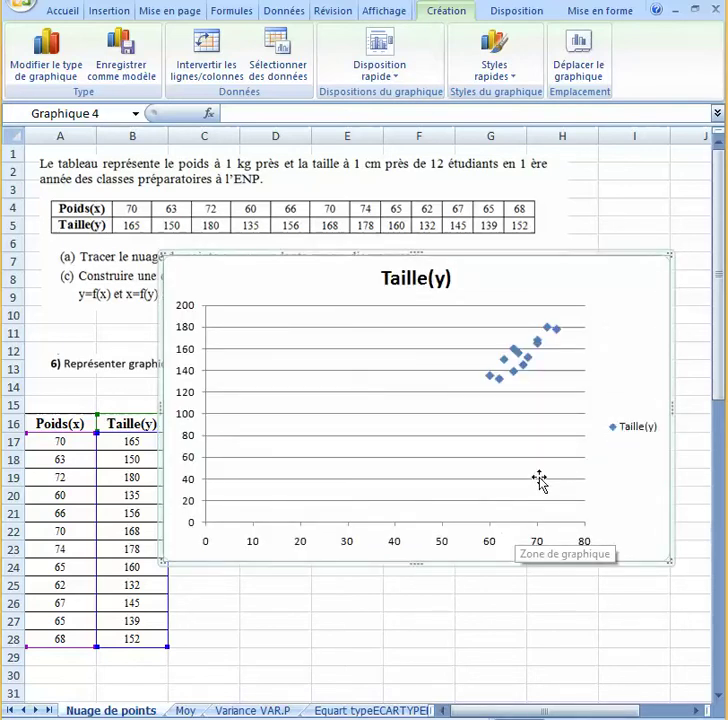
Step: Set the minimum of the chart's horizontal axis to a fixed 60
click(494, 545)
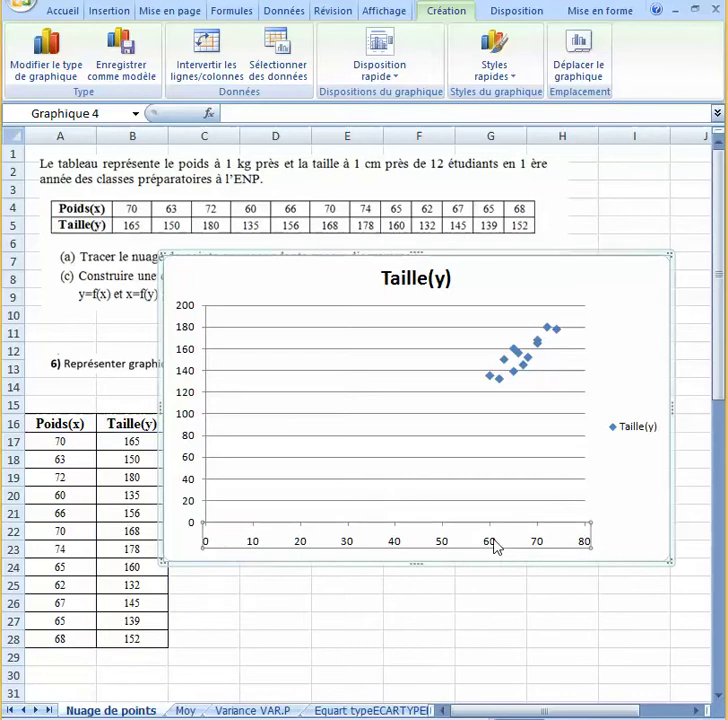
right_click(496, 546)
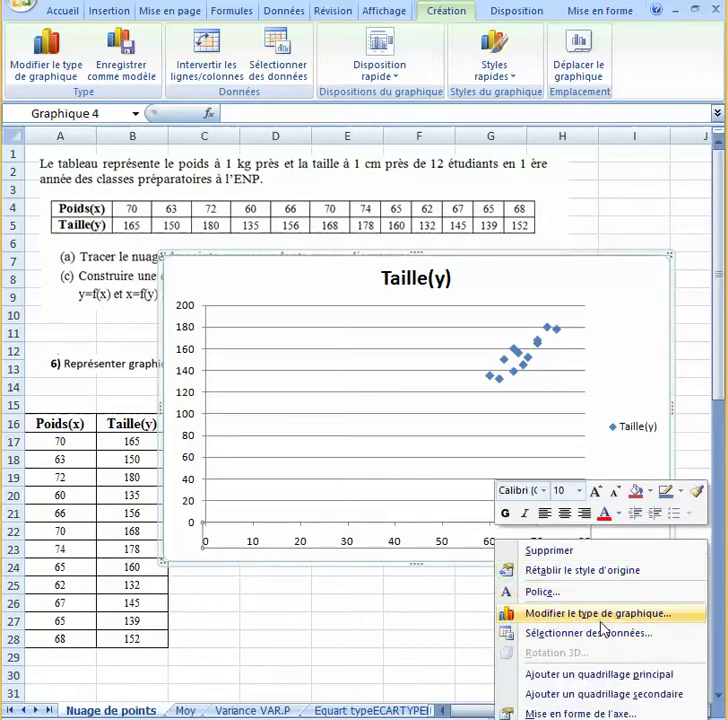
click(588, 535)
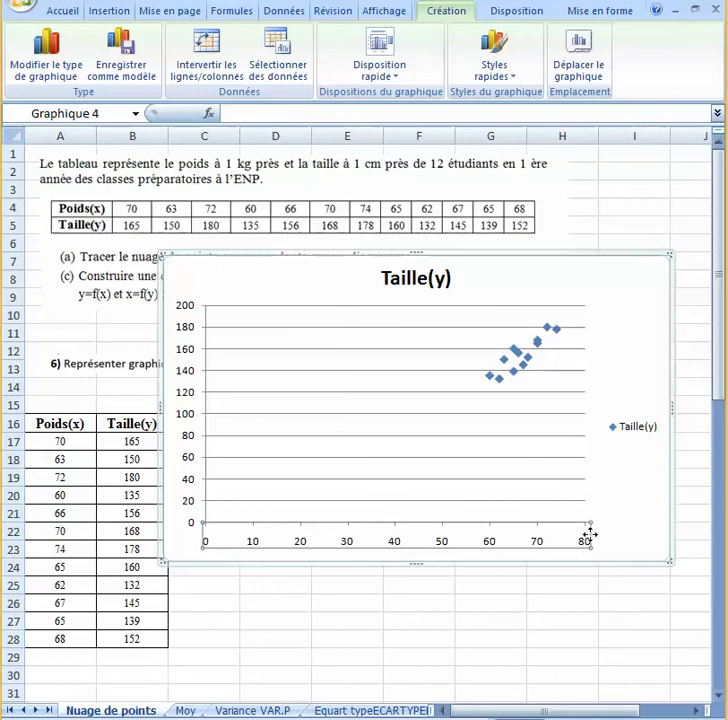
right_click(561, 543)
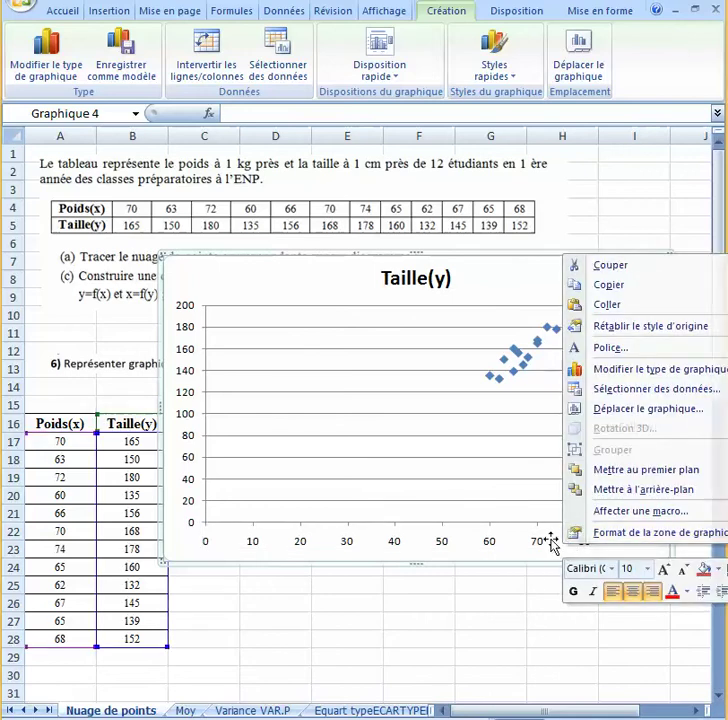
click(551, 544)
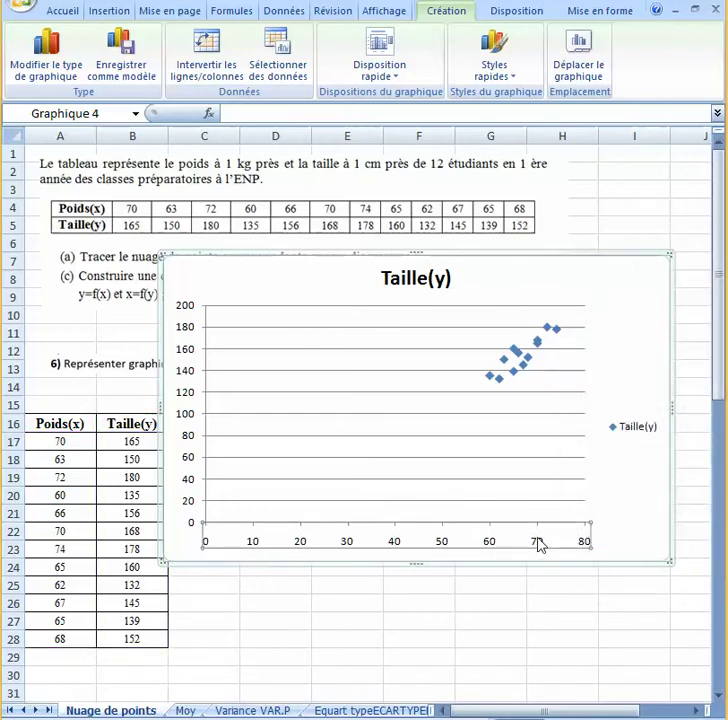
right_click(538, 543)
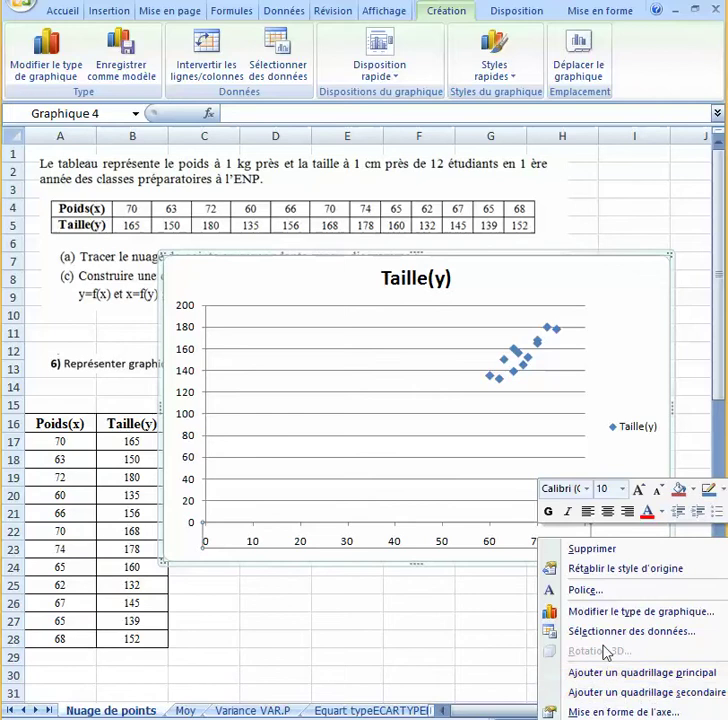
click(611, 713)
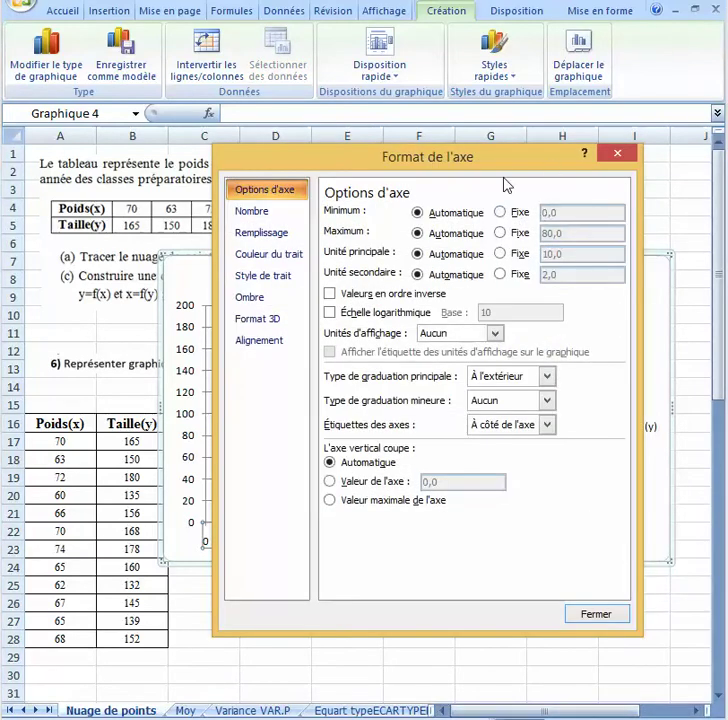
drag(497, 172, 396, 160)
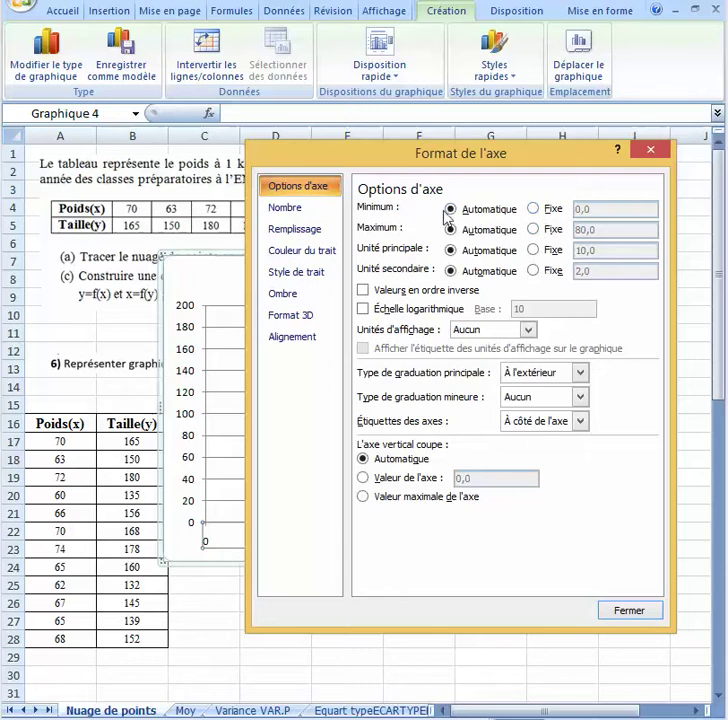
click(555, 211)
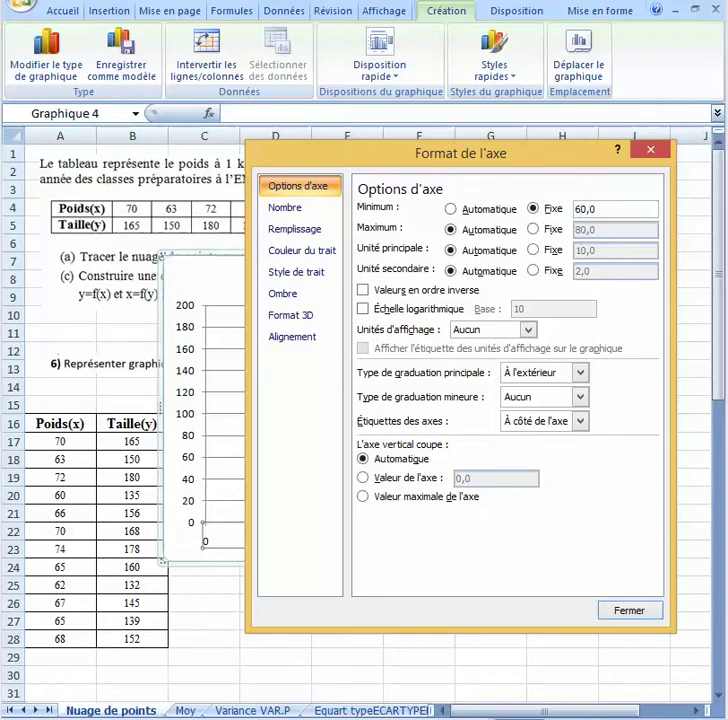
click(618, 610)
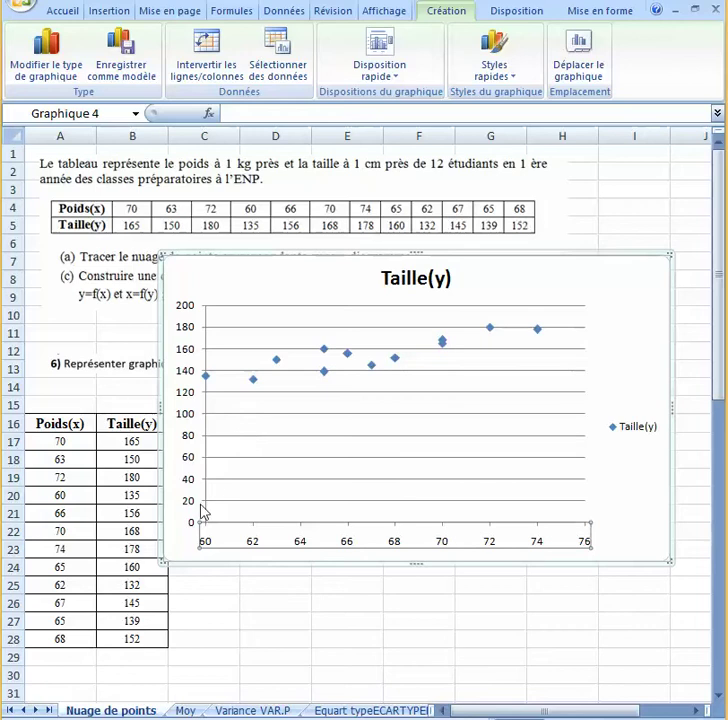
Step: Set the minimum of the chart's vertical axis to a fixed 100
right_click(184, 405)
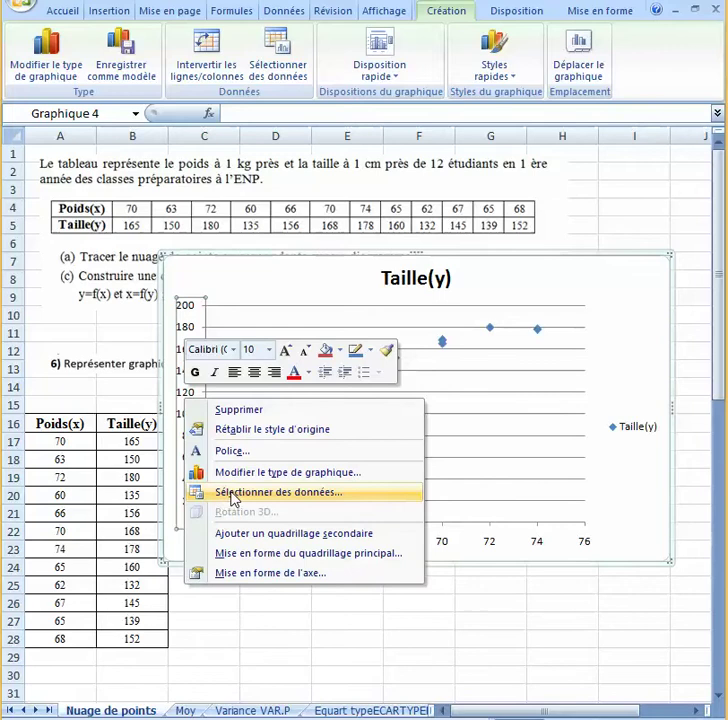
click(276, 573)
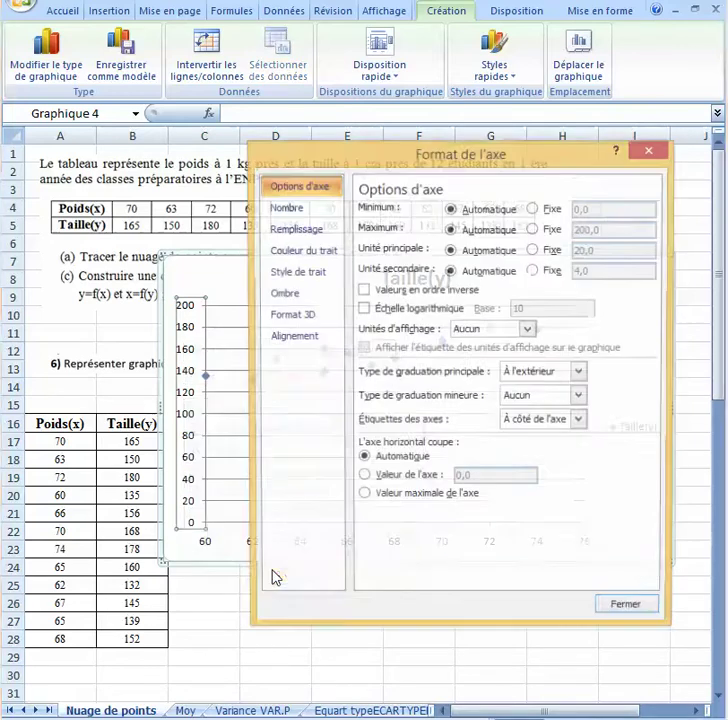
click(534, 209)
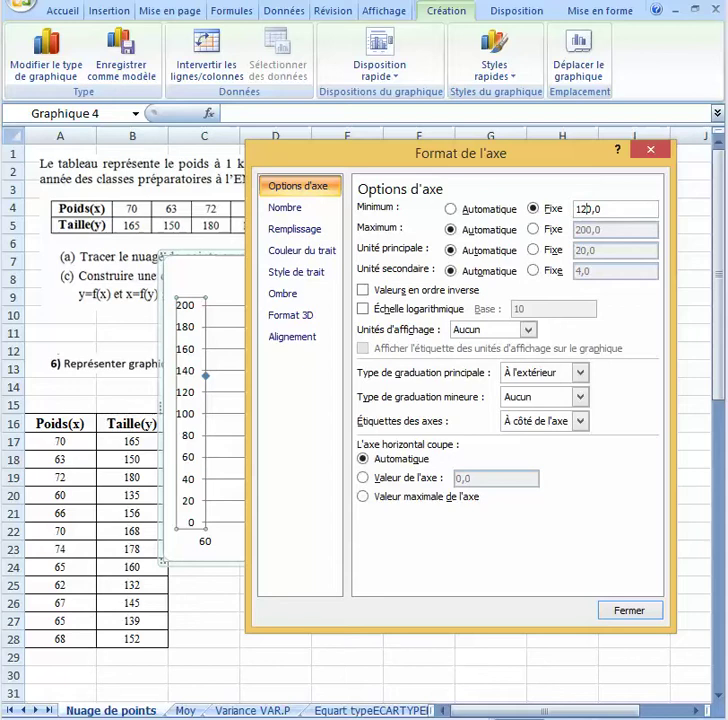
click(630, 610)
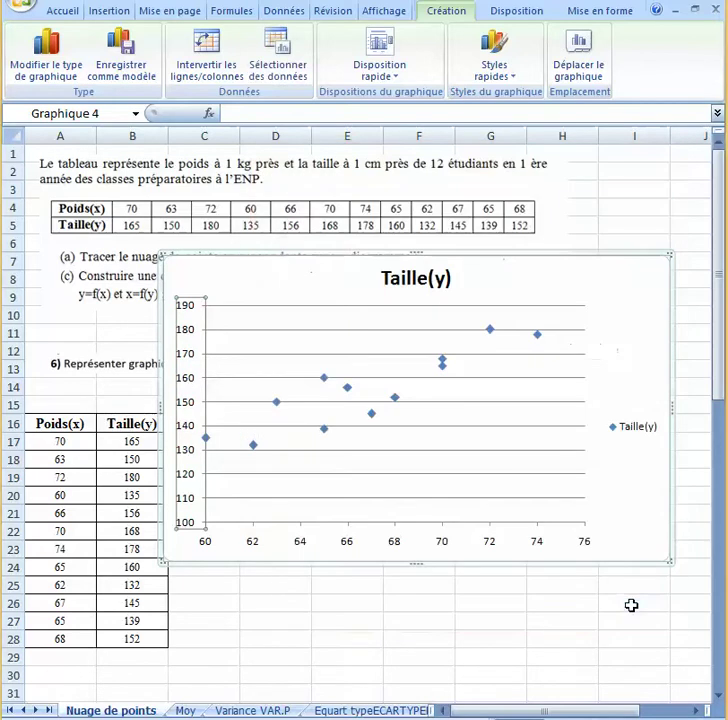
Step: Move the scatter chart down beside the data table, below the exercise questions, and deselect it
click(629, 287)
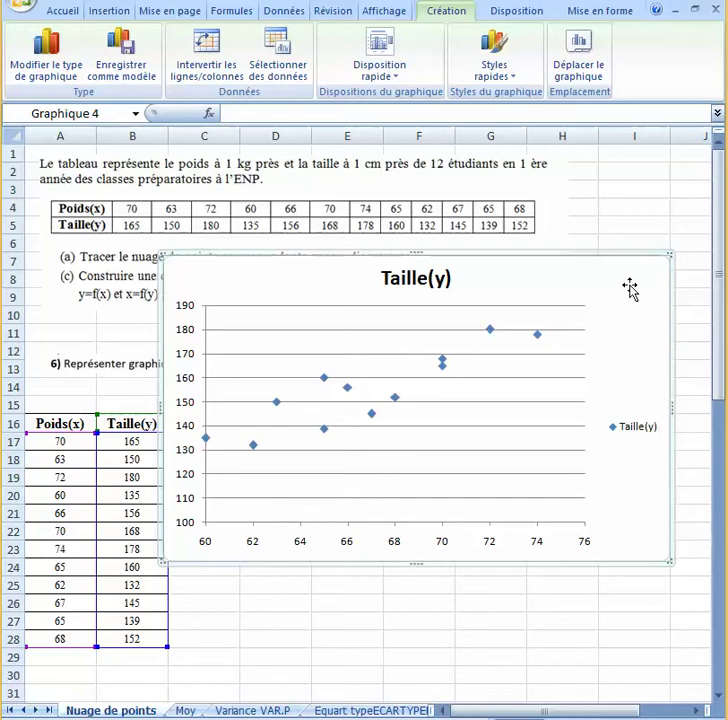
drag(629, 287, 657, 362)
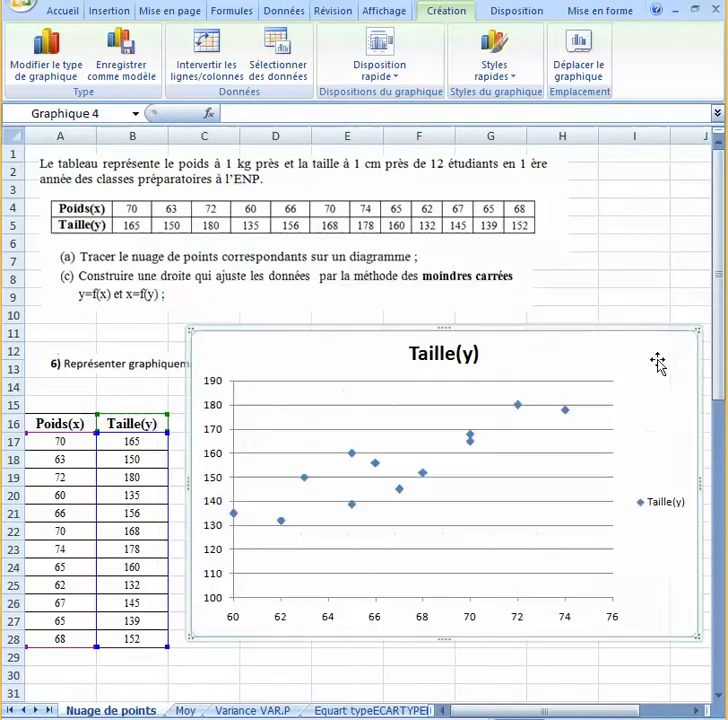
click(340, 645)
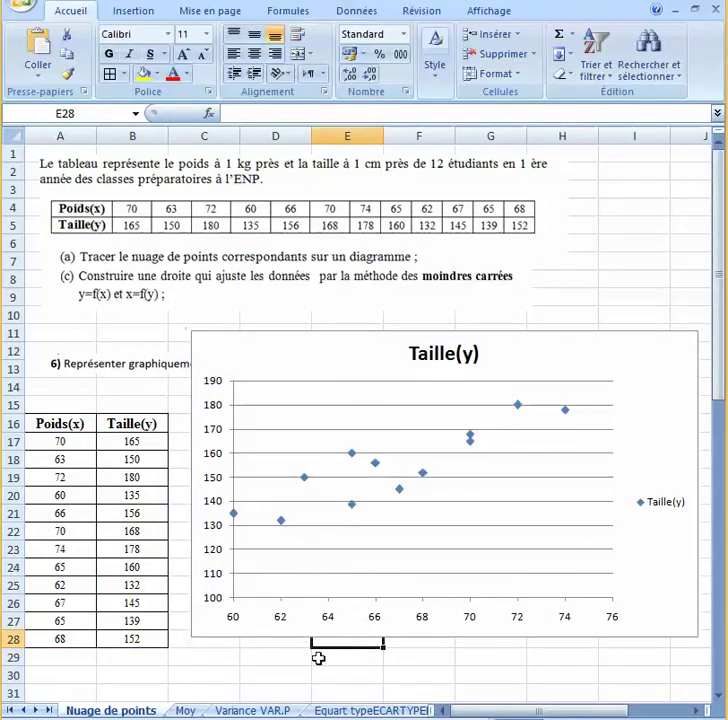
Step: Switch to the Moy sheet and examine the mean formula picture and the somme and Moyenne cells for Poids(x)
click(185, 711)
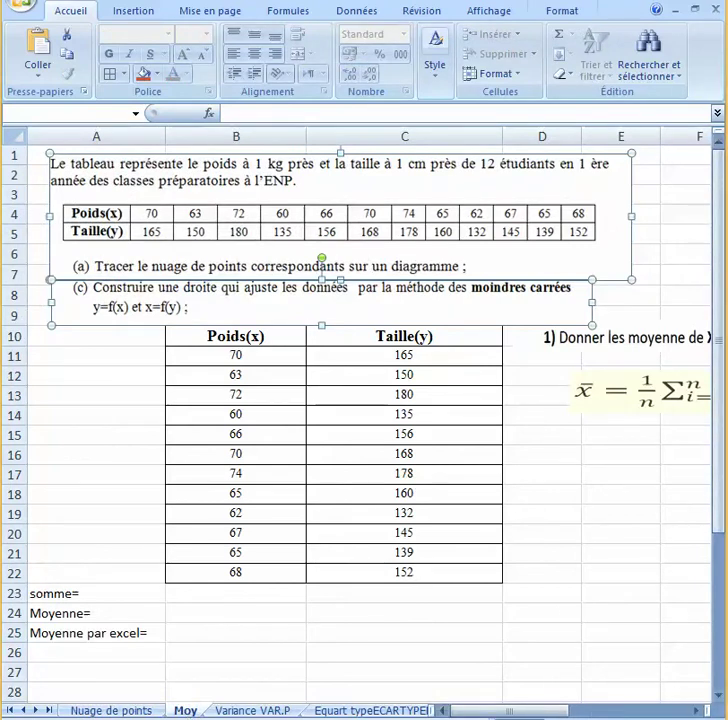
drag(546, 710, 418, 694)
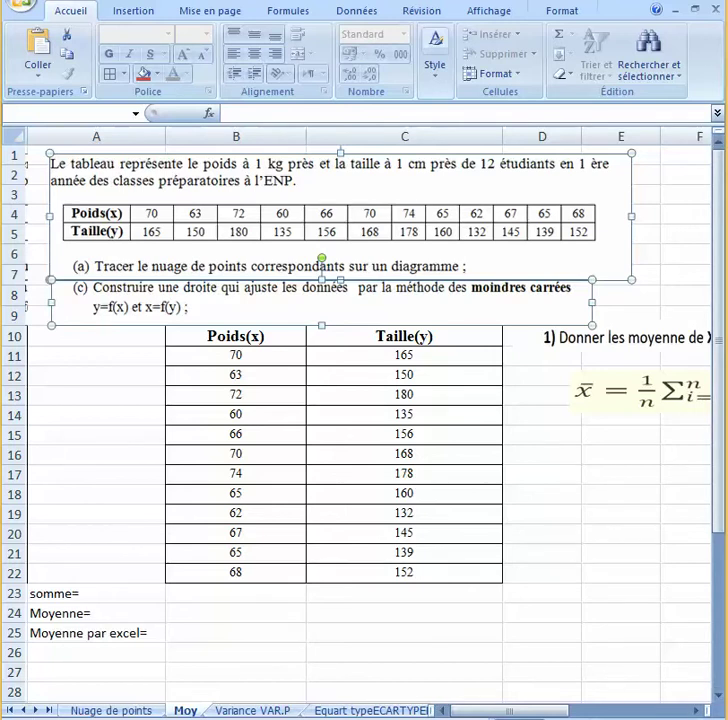
scroll(653, 606, down, 1)
click(585, 345)
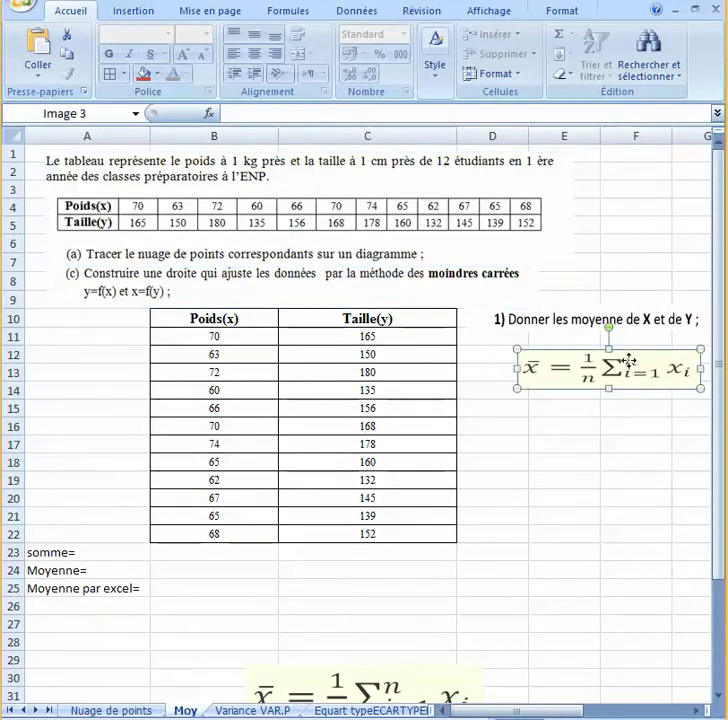
click(200, 552)
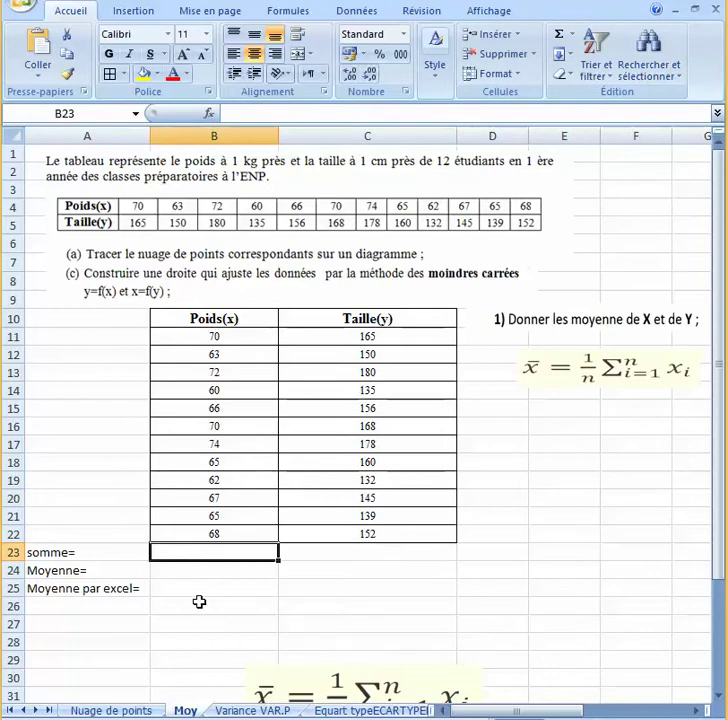
click(172, 571)
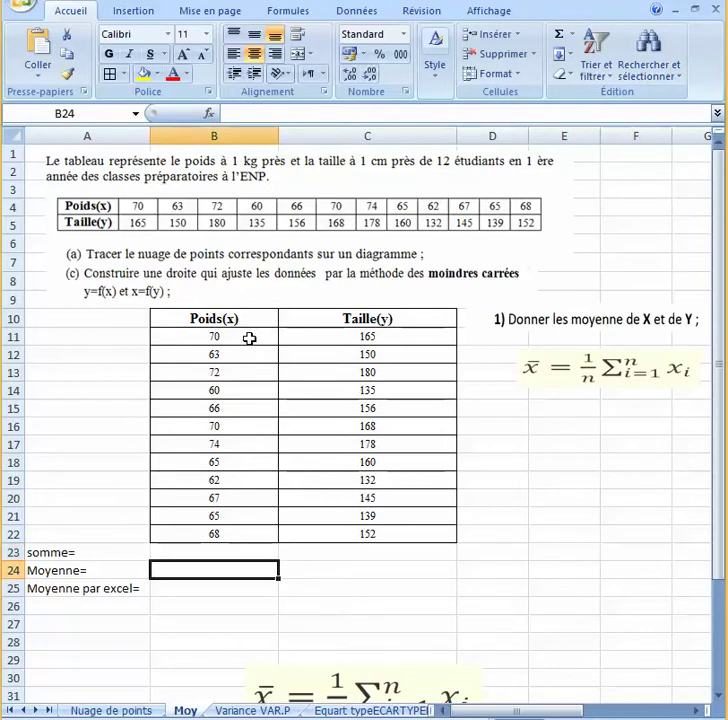
Step: Sum the Poids(x) values in B11:B22 into the somme row with AutoSum
drag(249, 339, 227, 536)
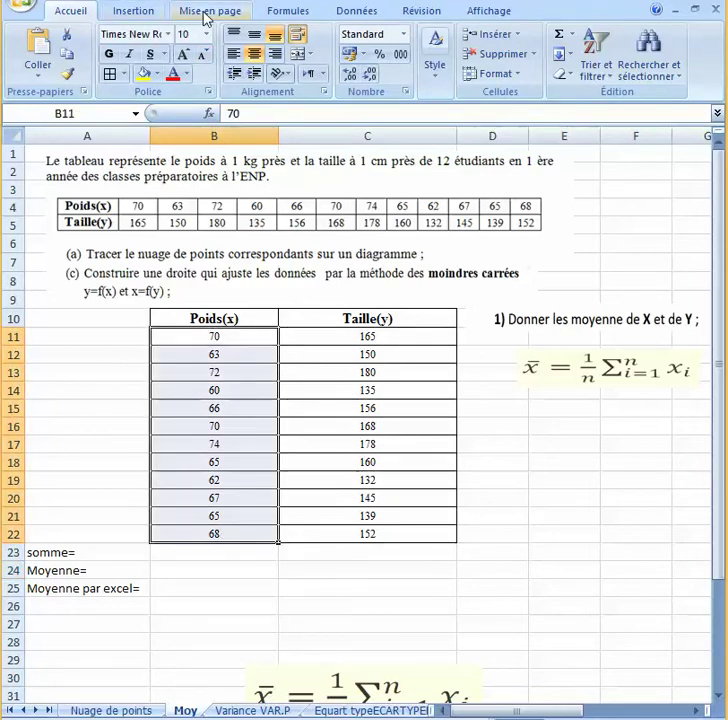
click(133, 14)
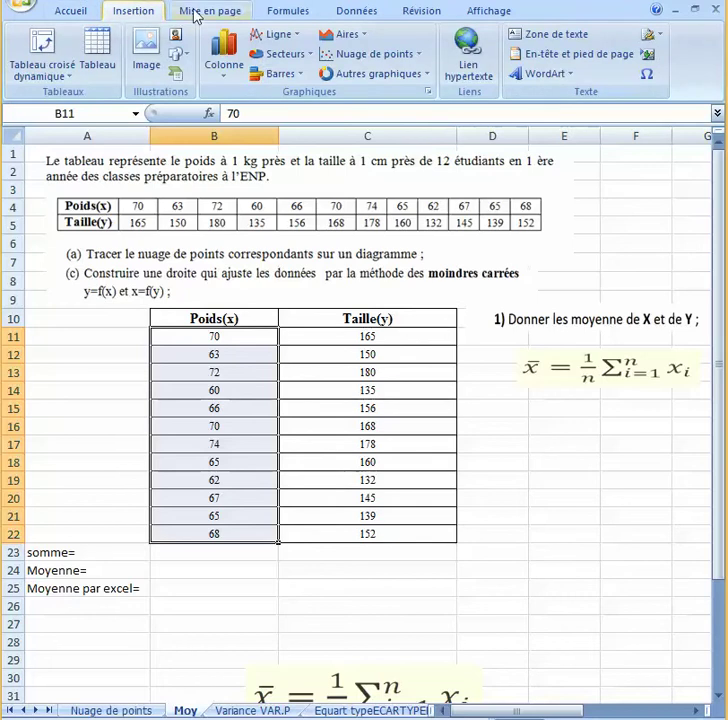
click(277, 14)
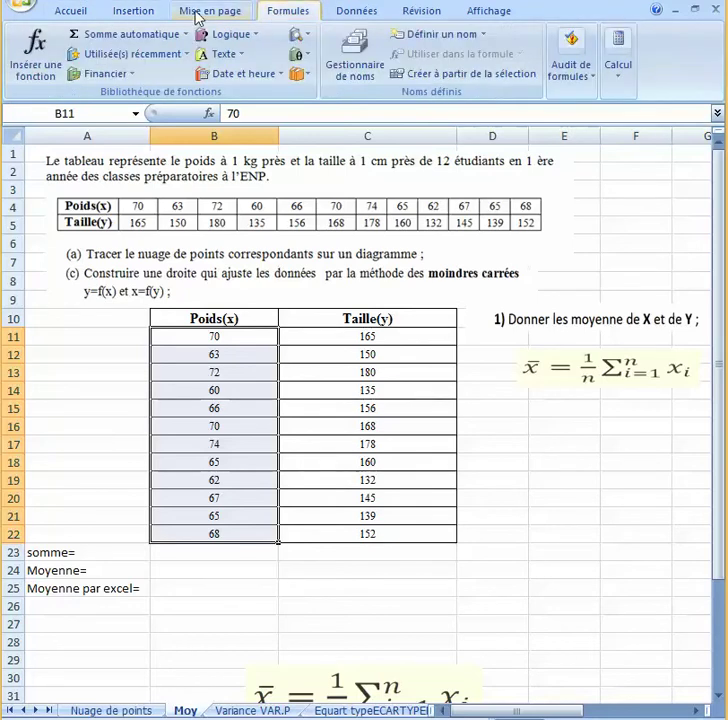
click(115, 35)
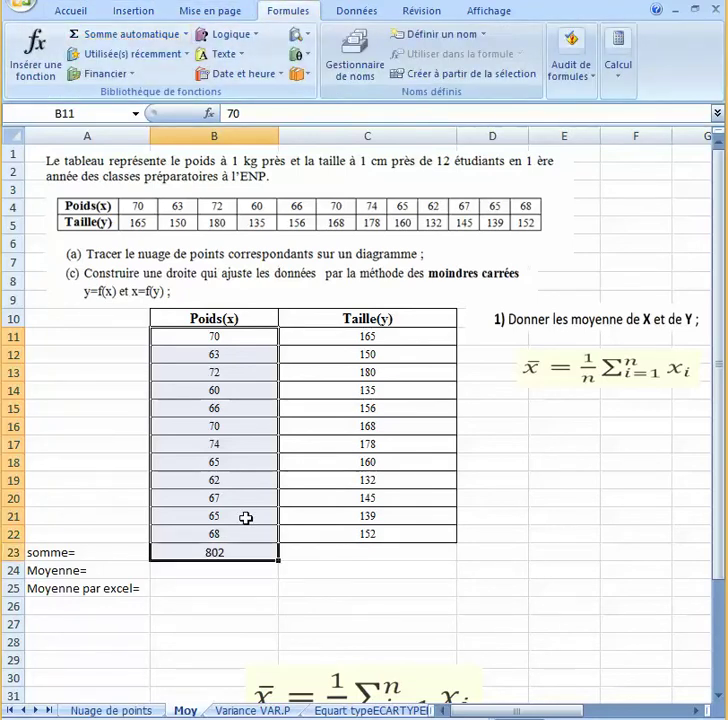
Step: Calculate the Poids(x) mean in the Moyenne row, cell B24, with the formula =B23/12
click(203, 568)
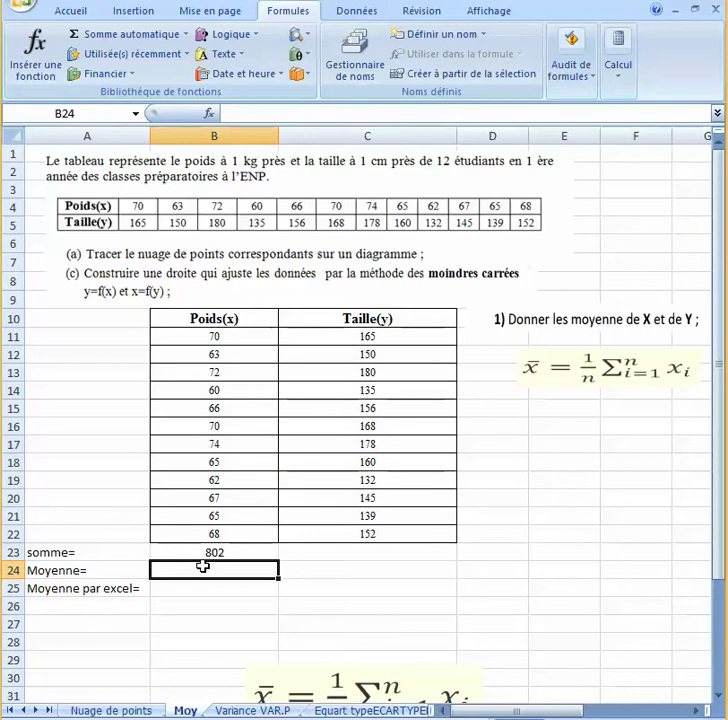
text(=)
click(203, 552)
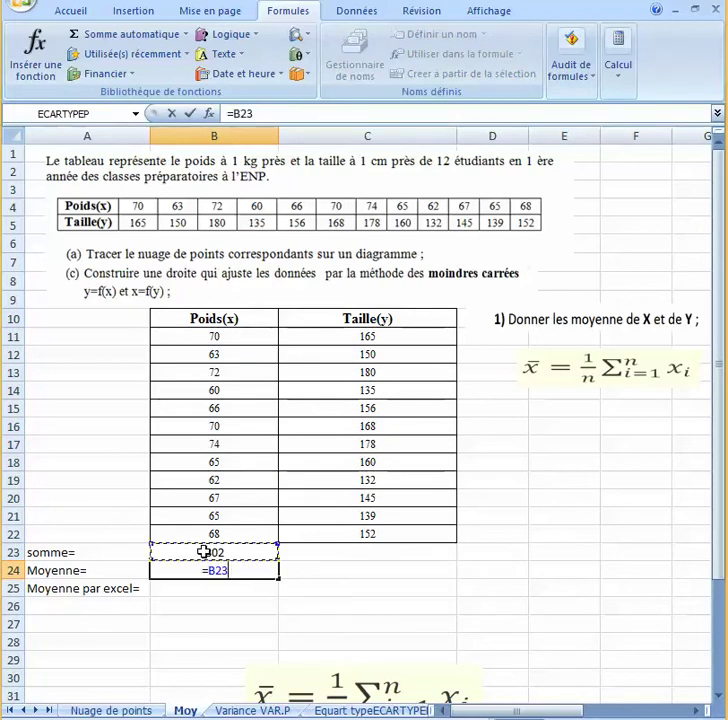
text(/)
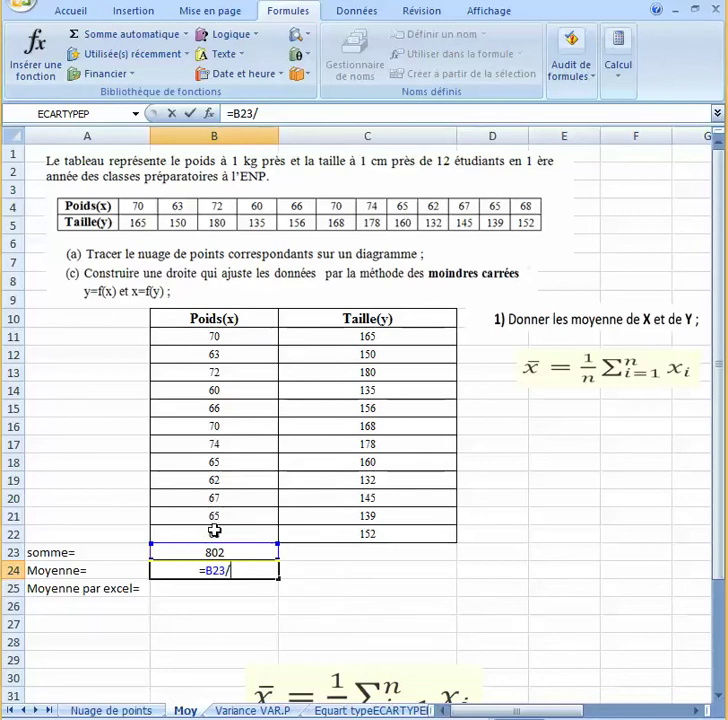
text(12)
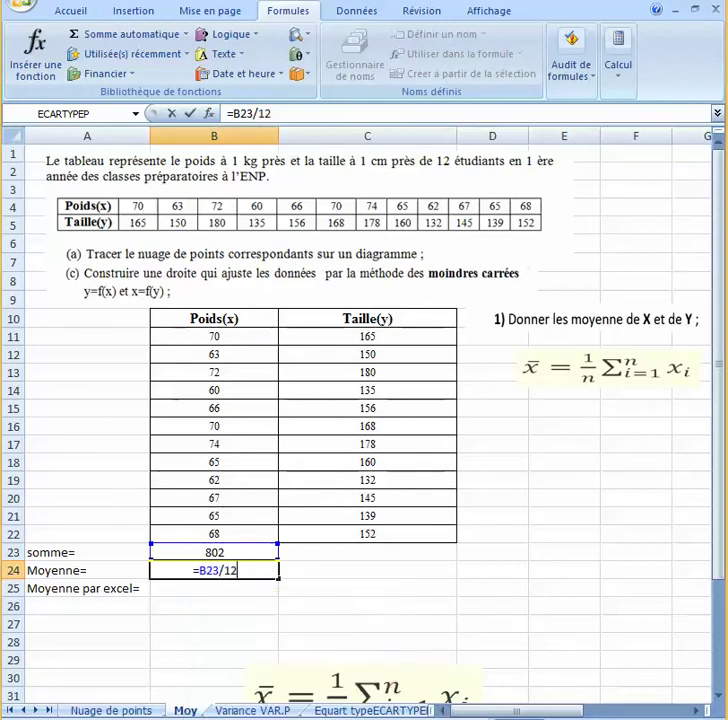
key(Return)
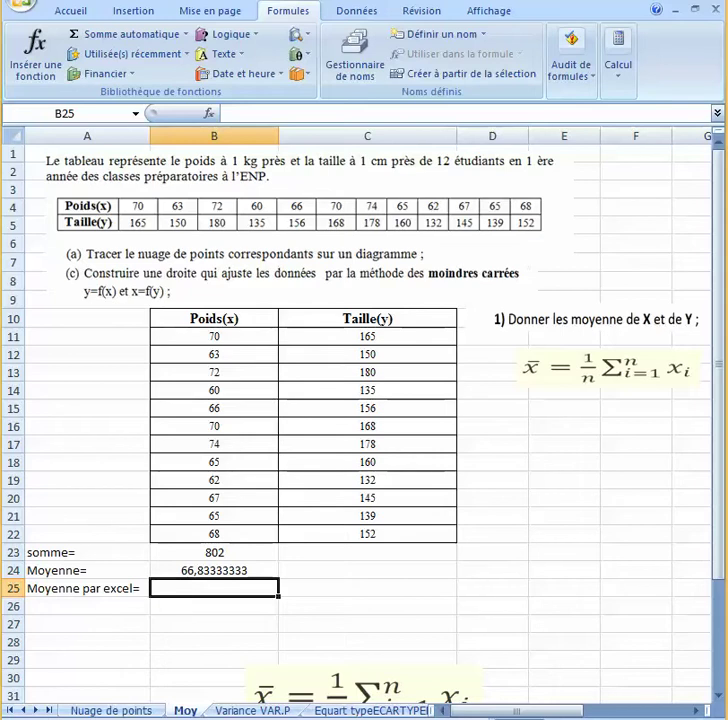
Step: Extend the sum and mean formulas in B23:B24 across to the Taille(y) column and check the resulting mean formula in C24
mouse_move(208, 679)
drag(211, 554, 211, 569)
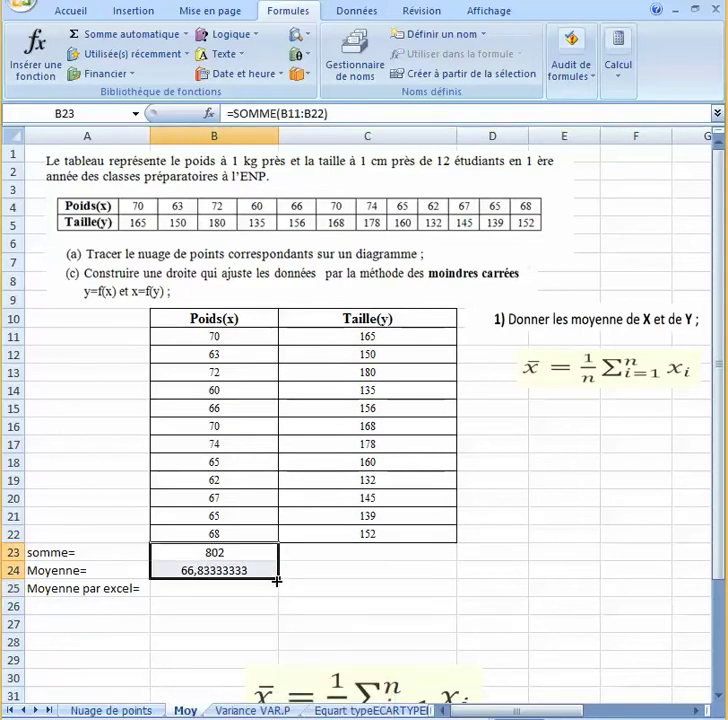
drag(278, 579, 420, 580)
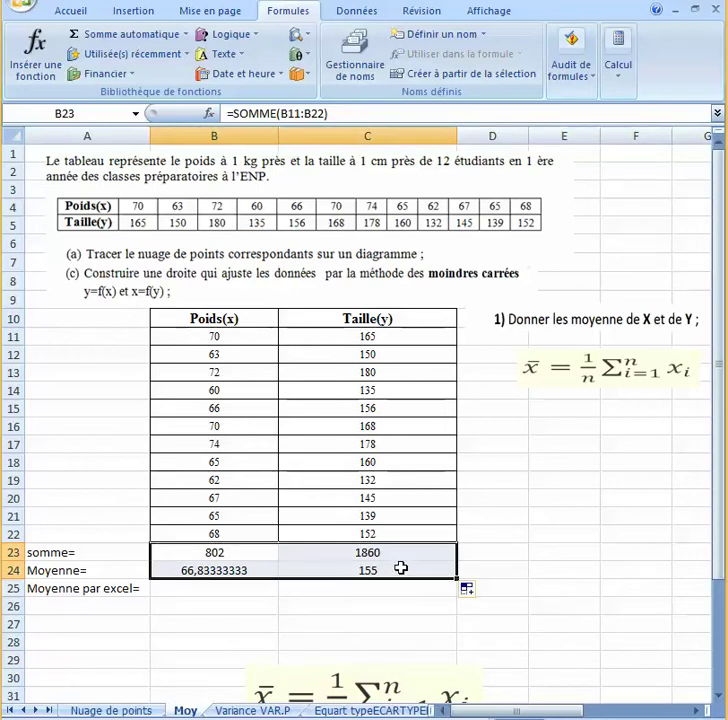
click(400, 568)
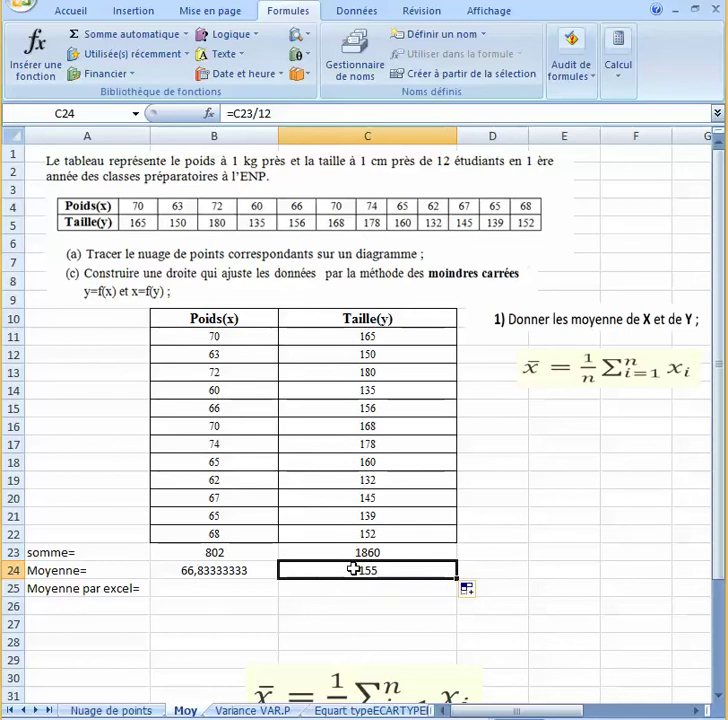
Step: Calculate the Poids(x) mean in the Moyenne par excel row, cell B25, with =MOYENNE(B11:B22)
click(223, 589)
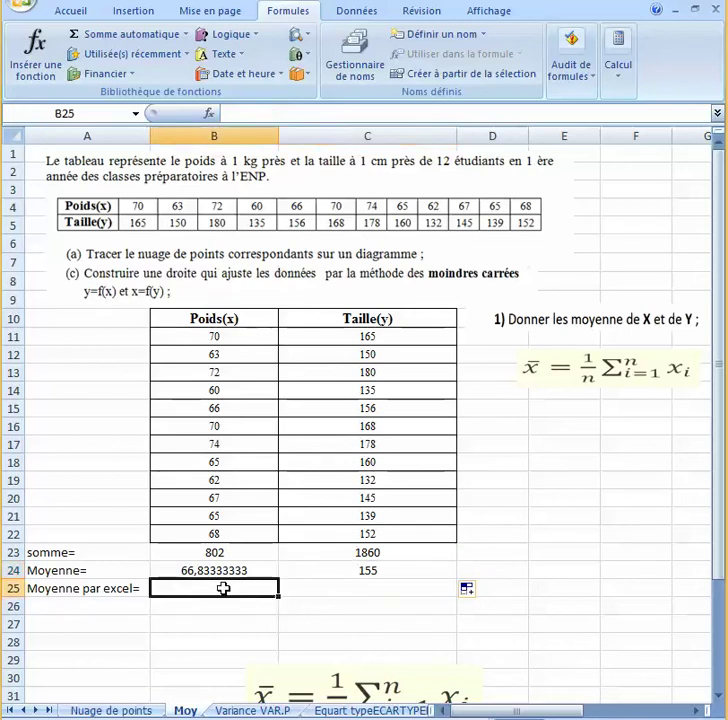
text(==)
key(BackSpace)
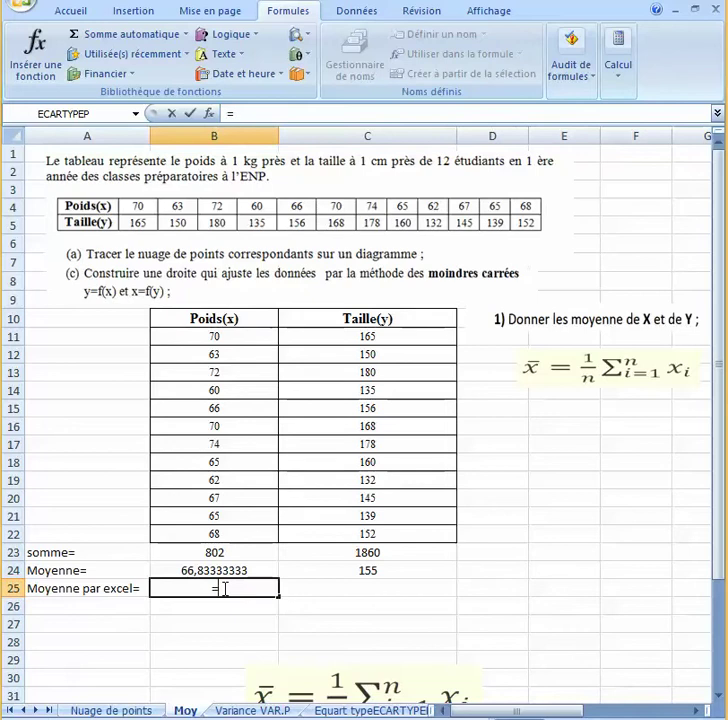
text(M)
text(o)
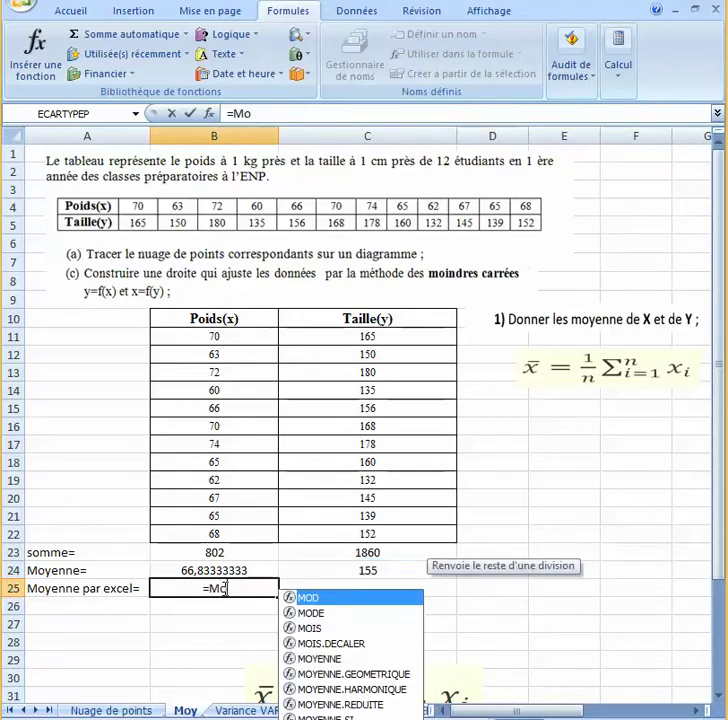
text(yenne()
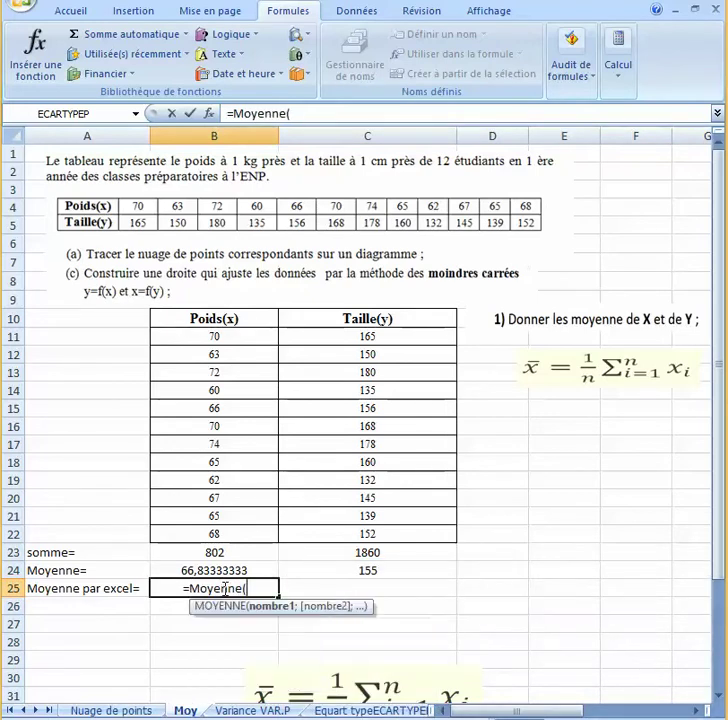
drag(234, 341, 217, 537)
text())
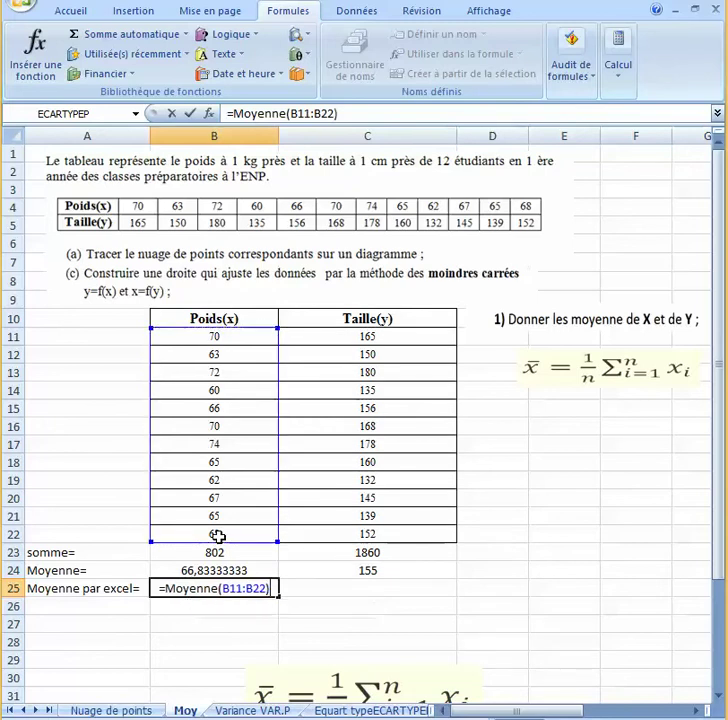
key(Return)
Step: Extend the MOYENNE formula from B25 to the Taille(y) column and check the range it averages
click(231, 587)
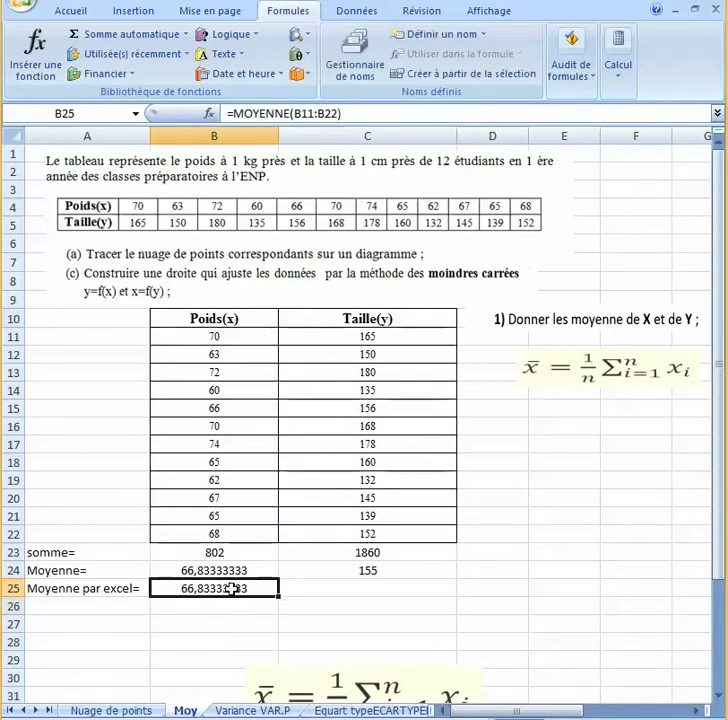
drag(324, 596, 374, 601)
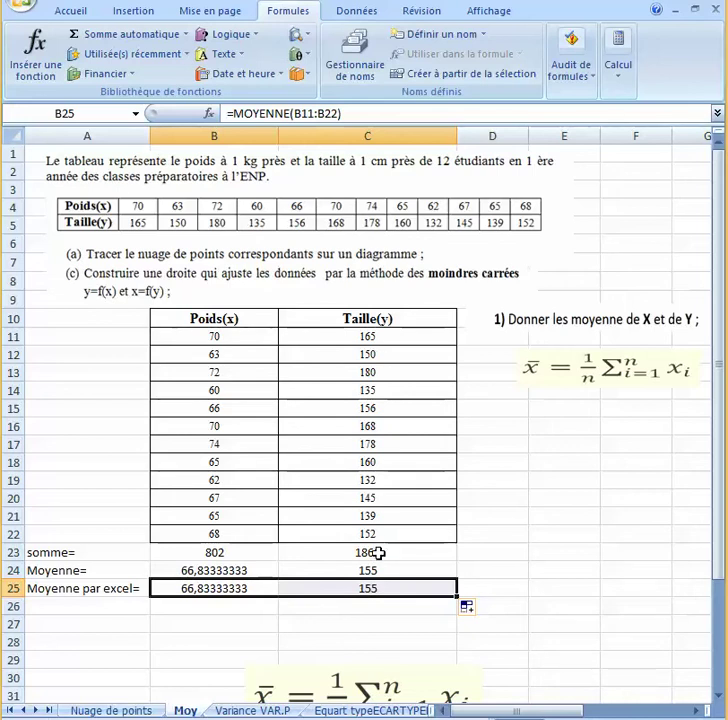
double_click(378, 589)
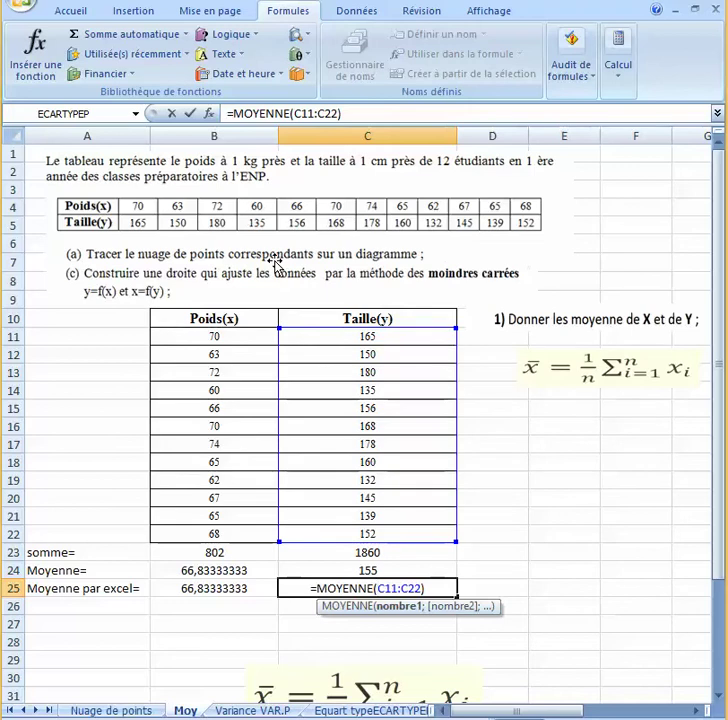
drag(452, 328, 392, 334)
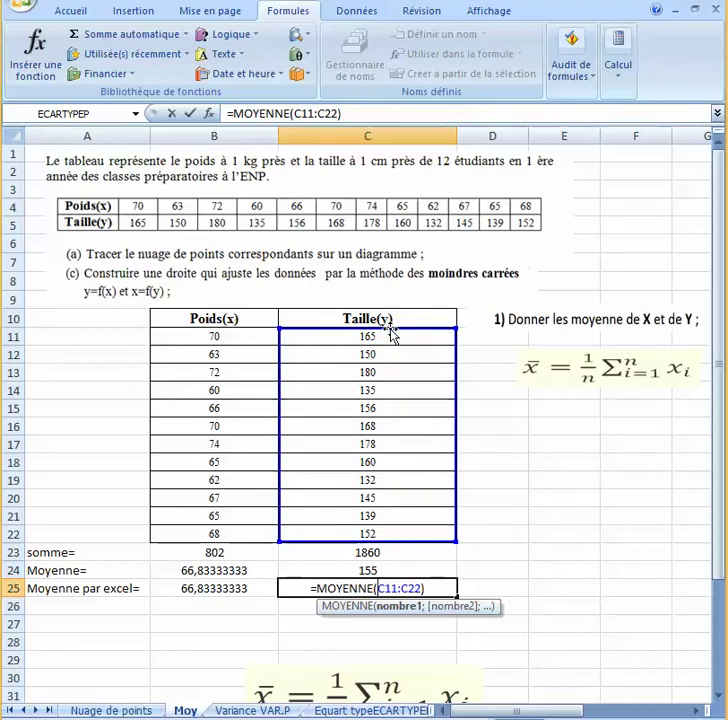
key(Return)
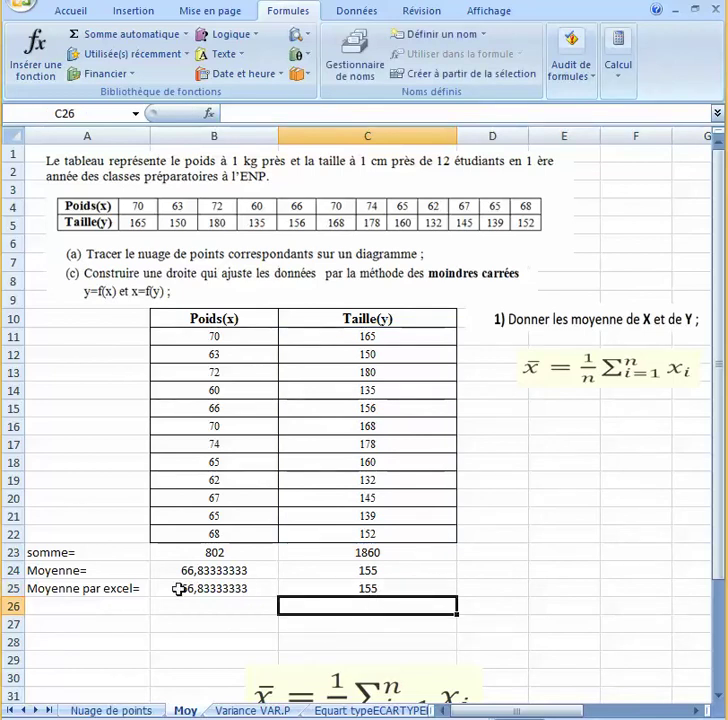
Step: Highlight the Moyenne par excel row, A25:C25, with yellow fill
drag(114, 588, 369, 582)
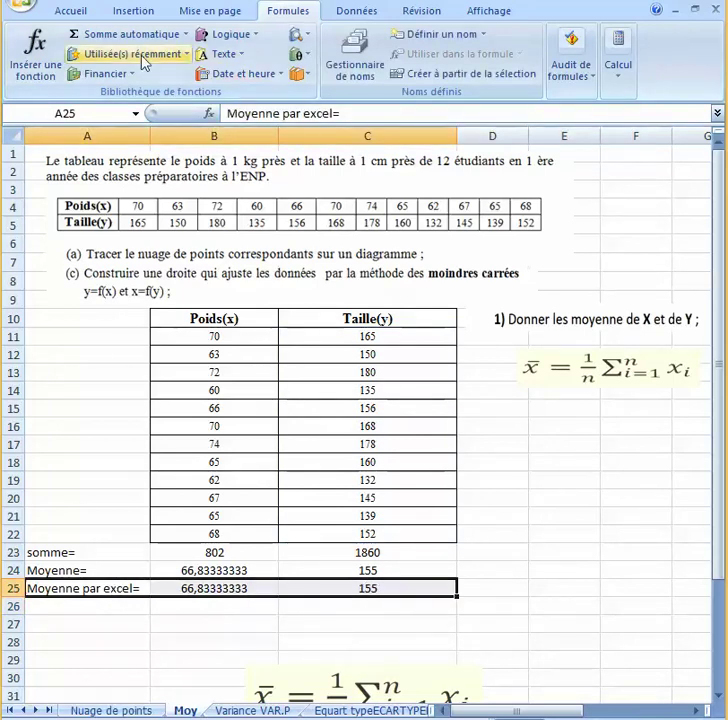
click(72, 12)
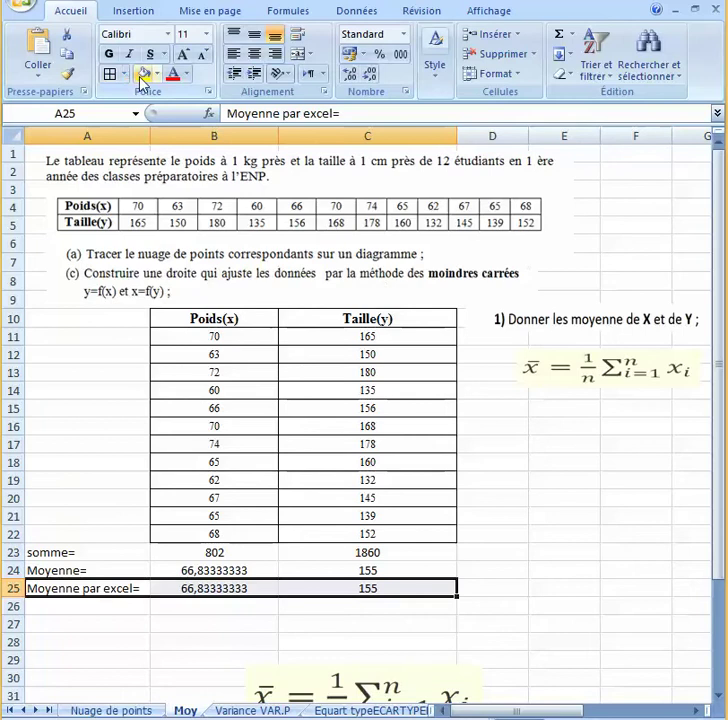
click(143, 75)
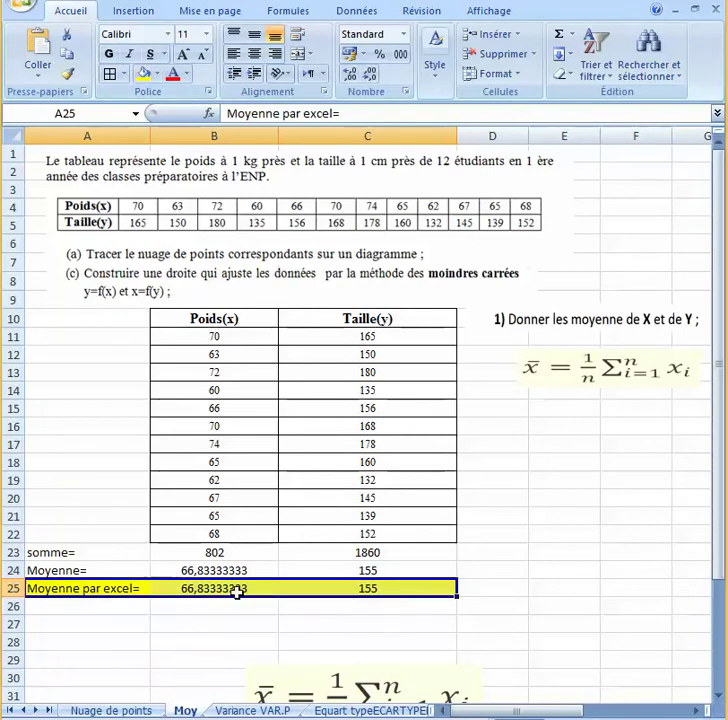
Step: Copy the highlighted mean row, switch to the Variance VAR.P sheet and clear the somme and Moyenne labels in A17:A18
key(ctrl+c)
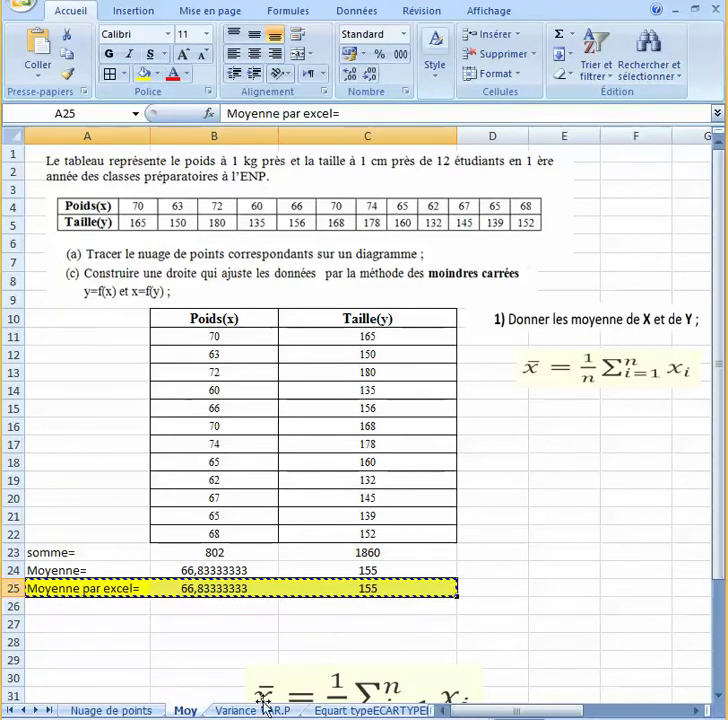
click(232, 710)
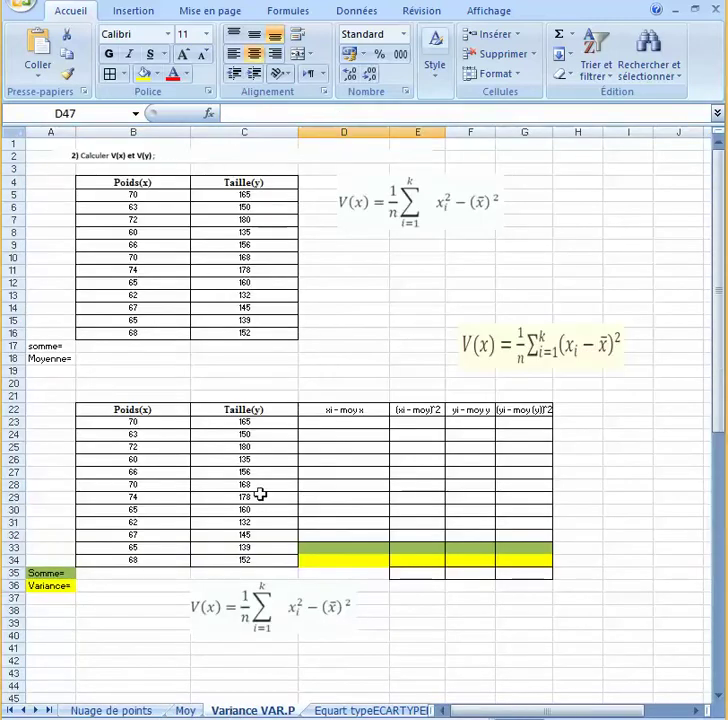
click(50, 347)
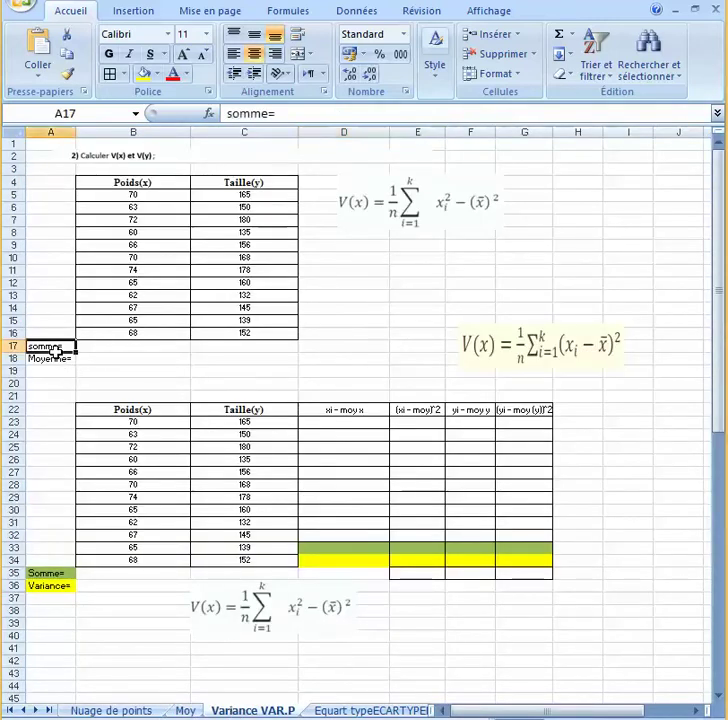
key(Delete)
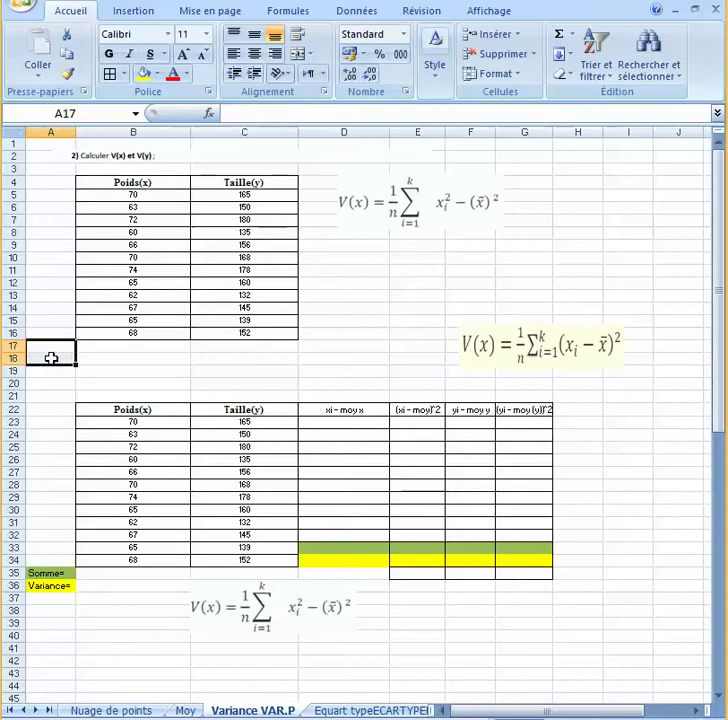
click(46, 348)
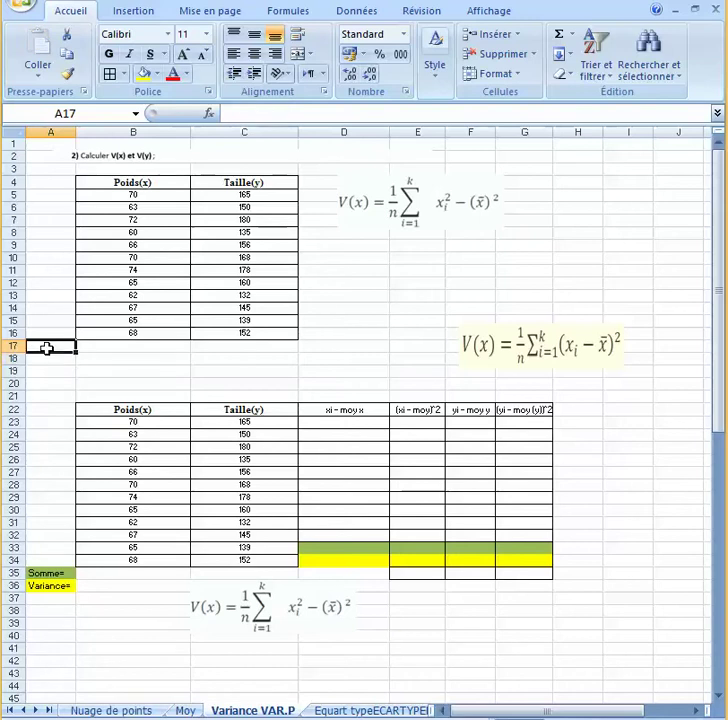
right_click(46, 348)
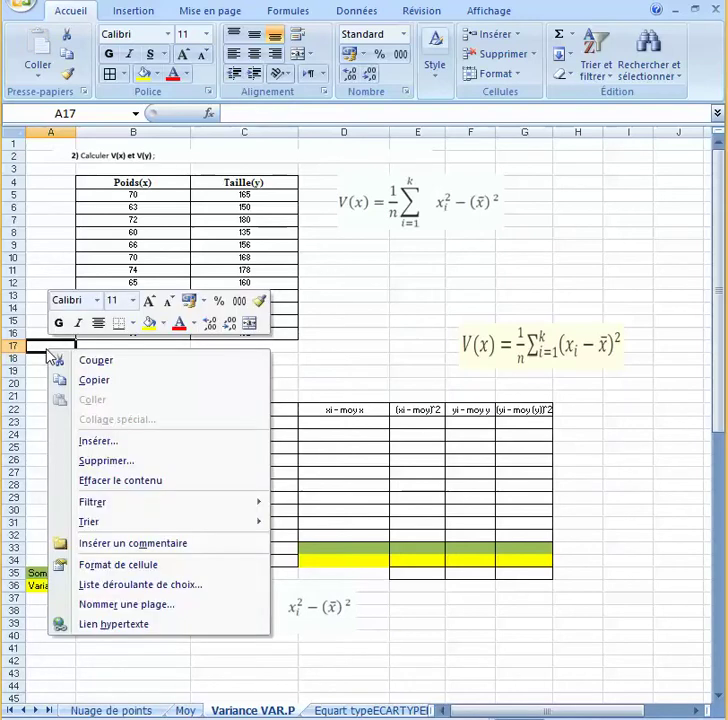
click(94, 382)
click(96, 374)
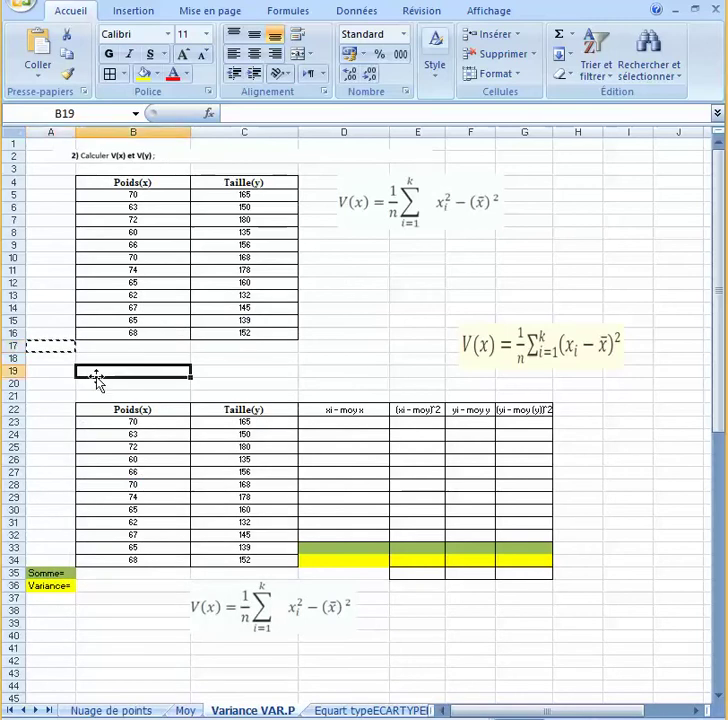
key(Escape)
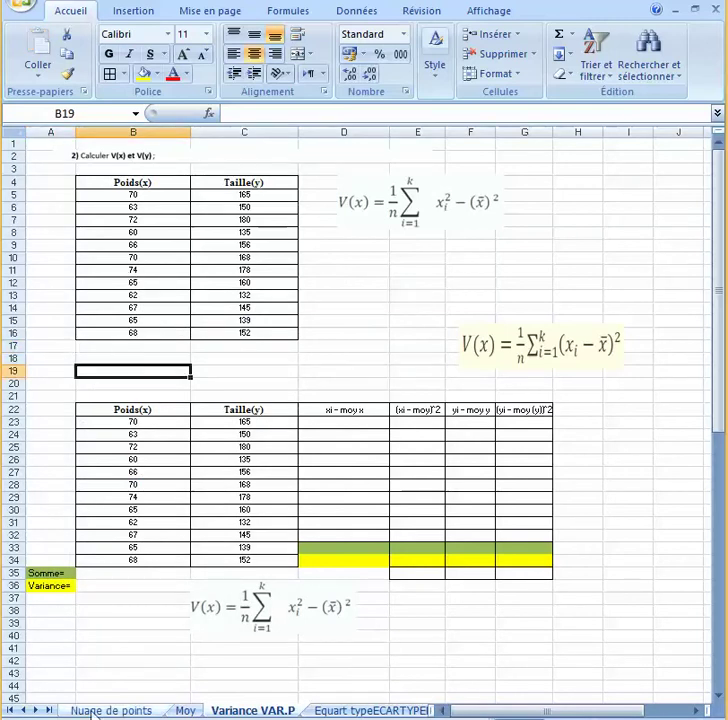
Step: Copy the yellow Moyenne par excel row from the Moy sheet and paste it at A17 of the Variance VAR.P sheet
click(186, 711)
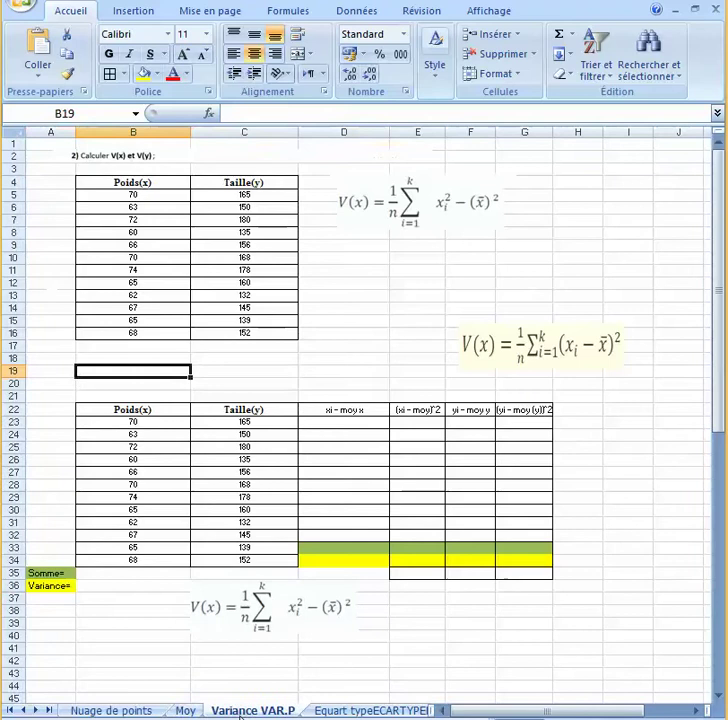
click(250, 711)
click(54, 346)
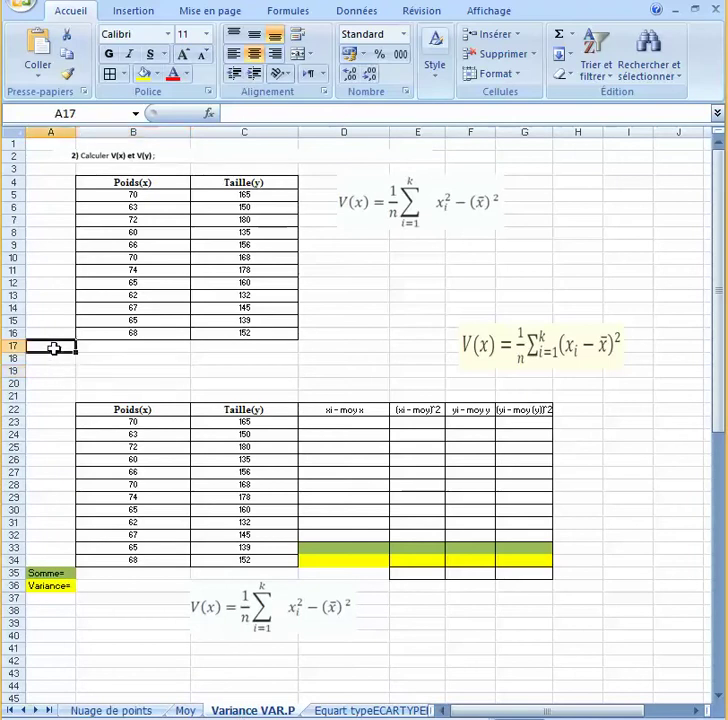
key(ctrl+v)
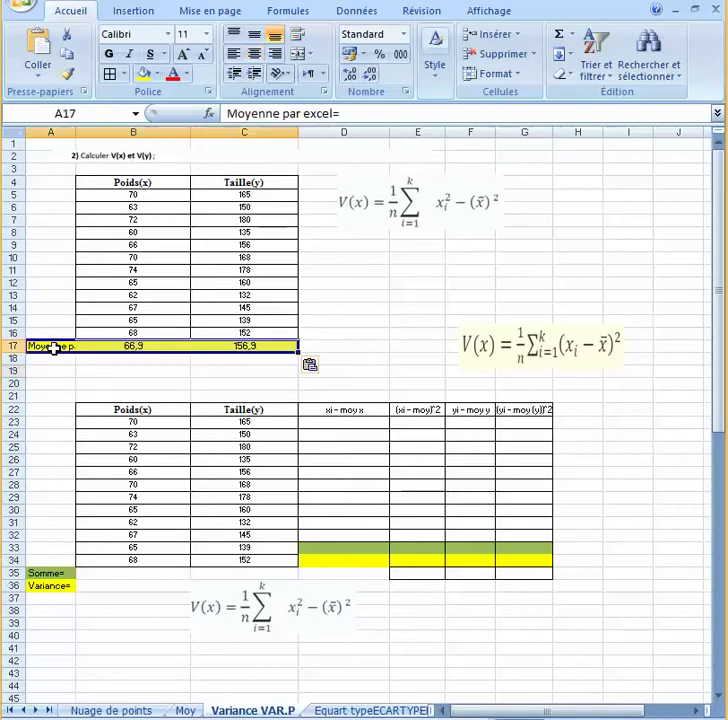
Step: Try to correct the pasted Poids(x) mean formula in B17 so that it averages B5:B16
double_click(123, 346)
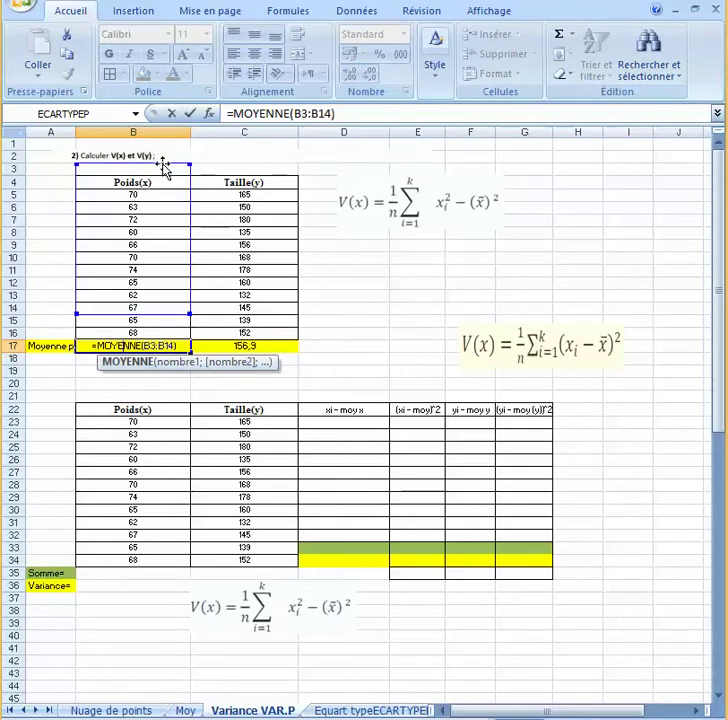
drag(188, 187, 187, 222)
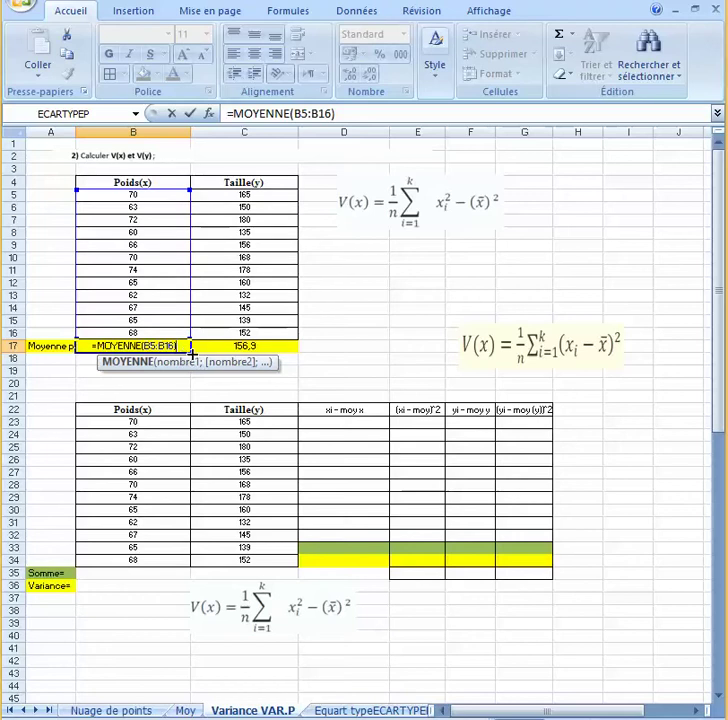
key(ctrl+Return)
drag(192, 351, 193, 344)
key(Return)
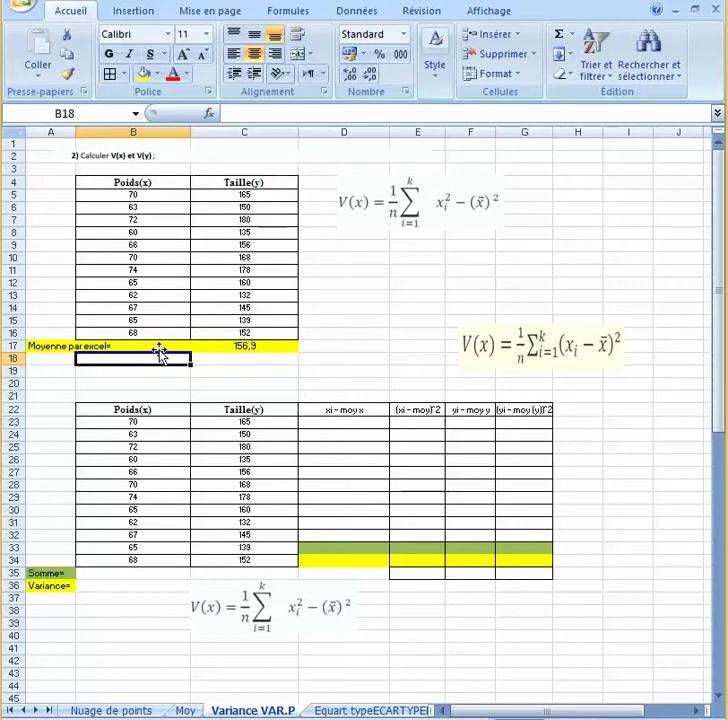
Step: Try to fill the Poids(x) mean cell B17 with the formula =SOMME(B5:B16)
double_click(157, 346)
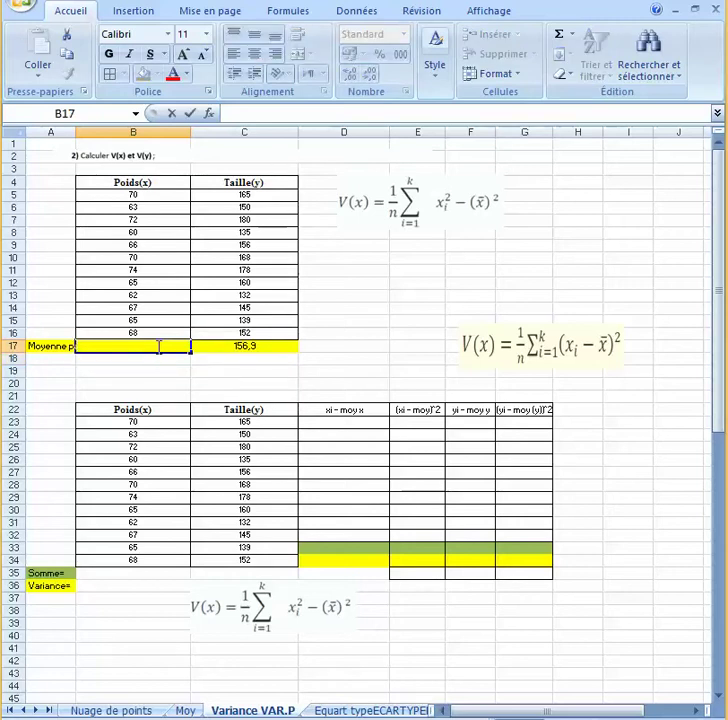
text(=)
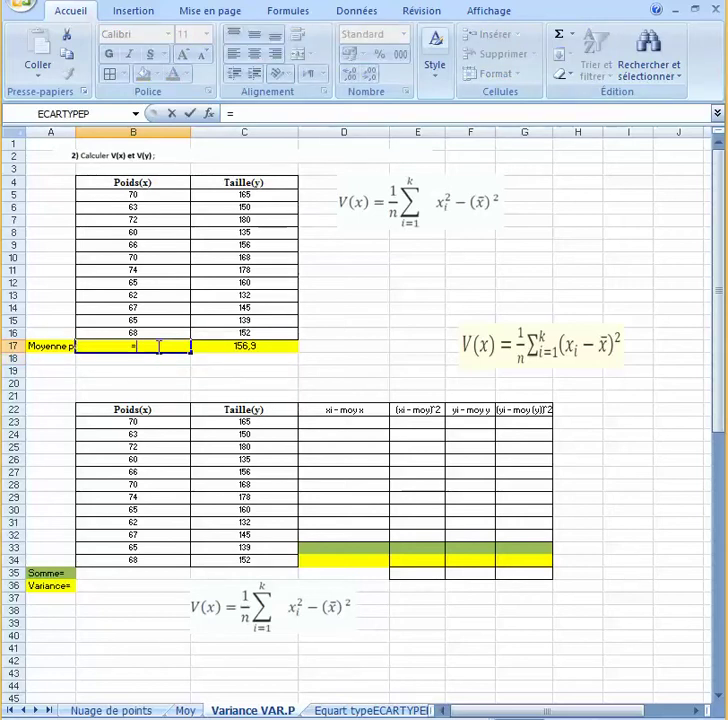
text(somme)
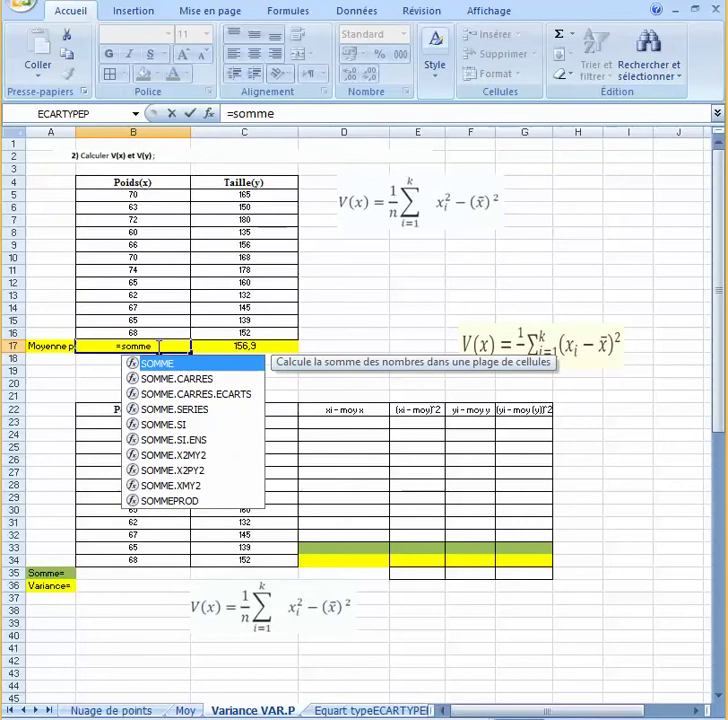
text(()
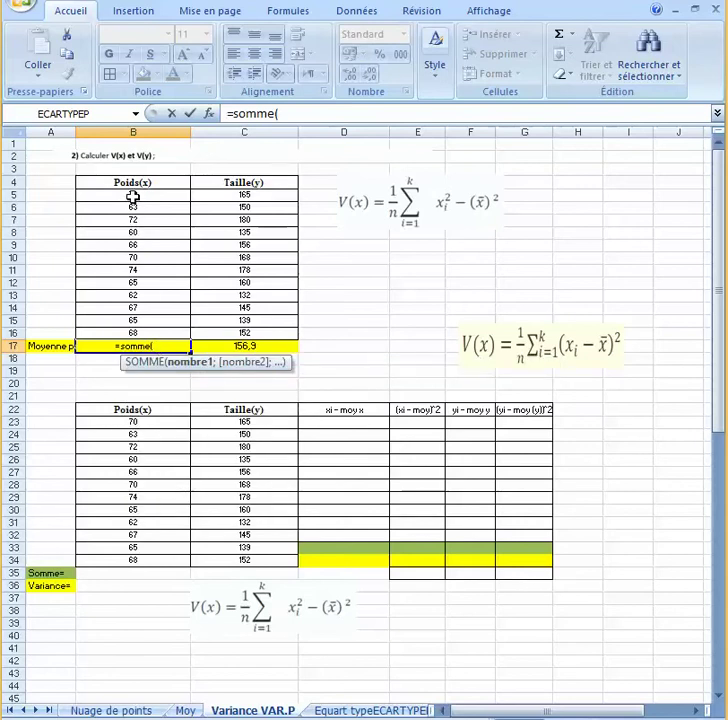
drag(132, 197, 125, 330)
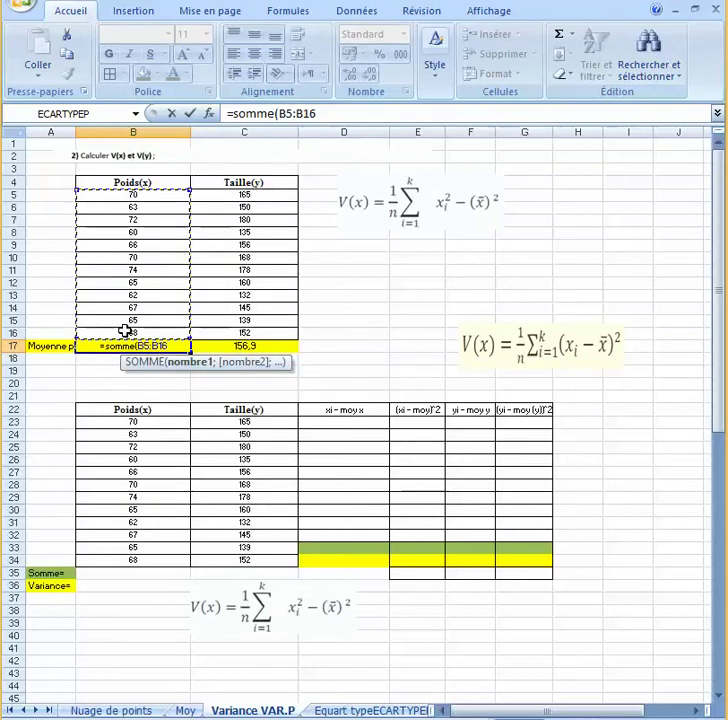
key(Return)
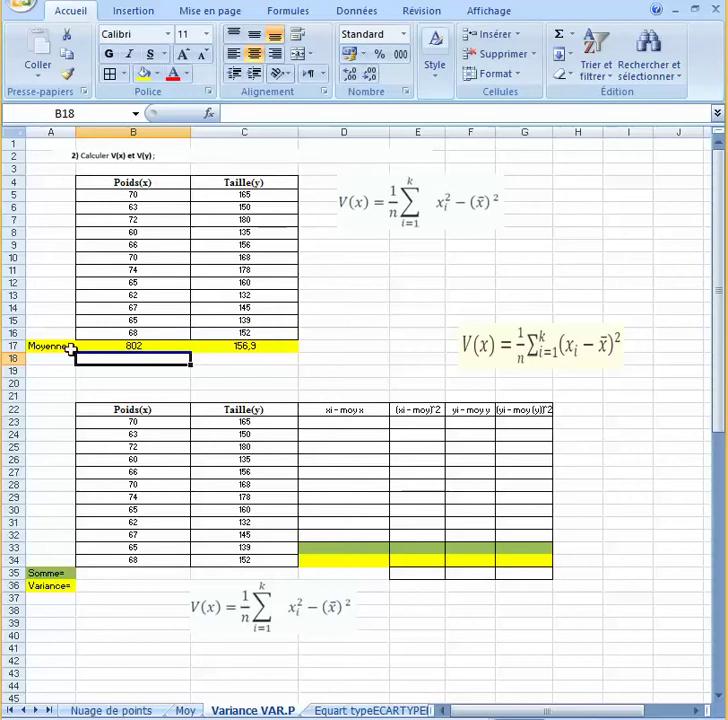
Step: Enter =MOYENNE(B5:B16) in B17 and fill the formula across to C17 for Taille(y)
click(143, 346)
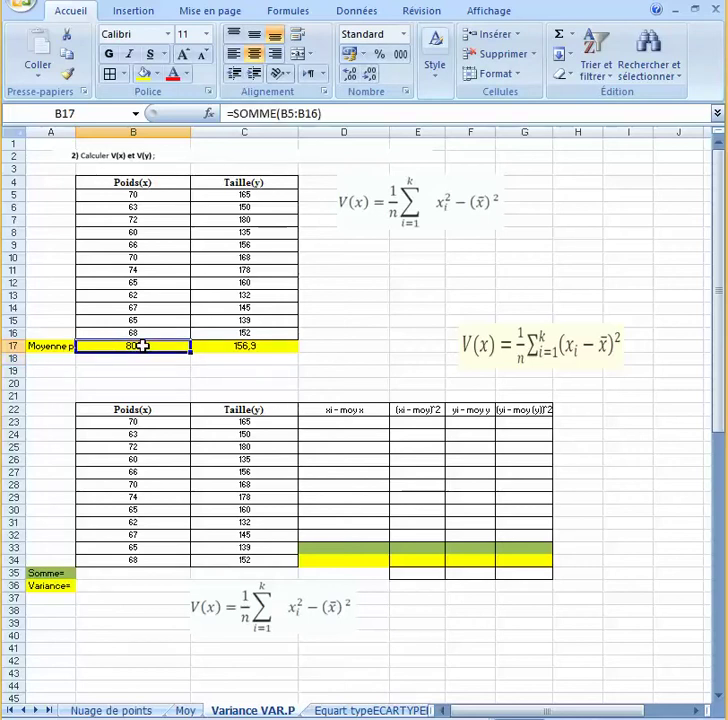
text(=mou)
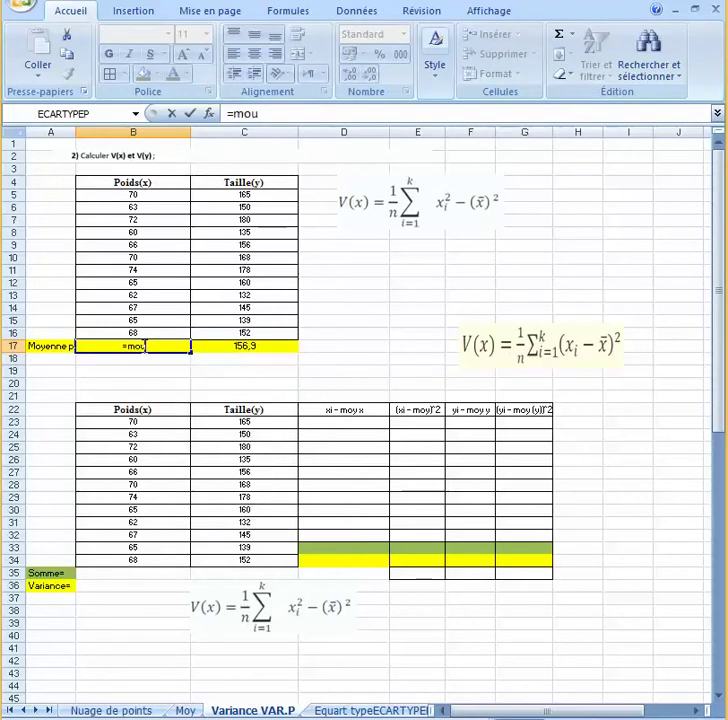
key(BackSpace)
text(y)
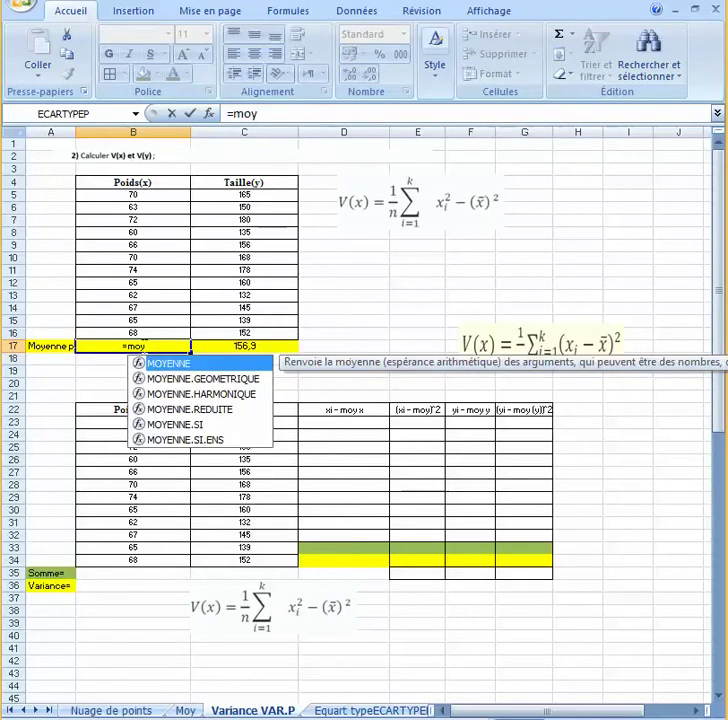
double_click(160, 364)
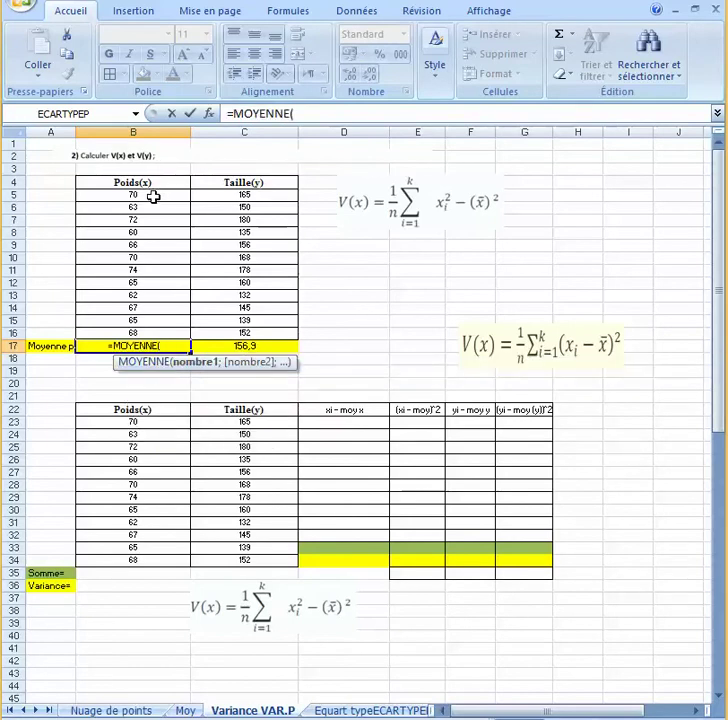
drag(154, 197, 148, 331)
text())
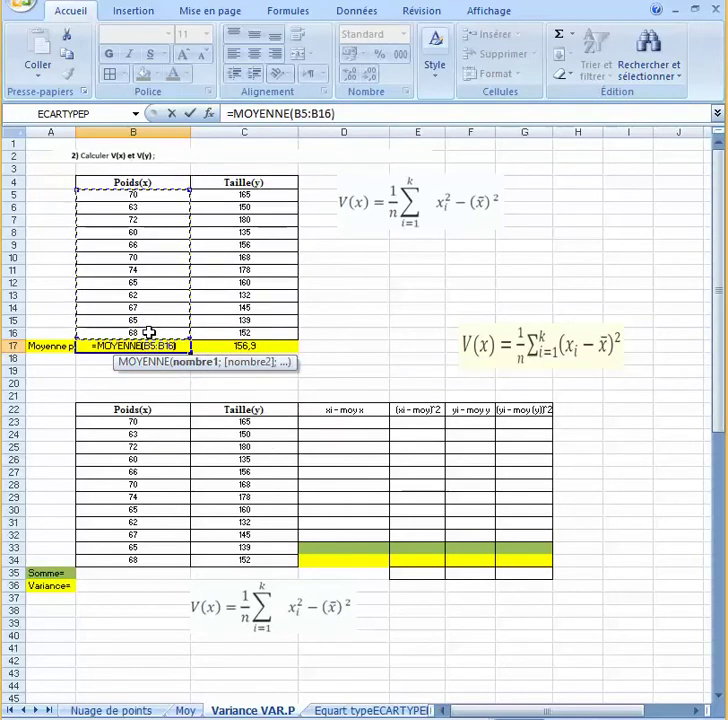
key(Return)
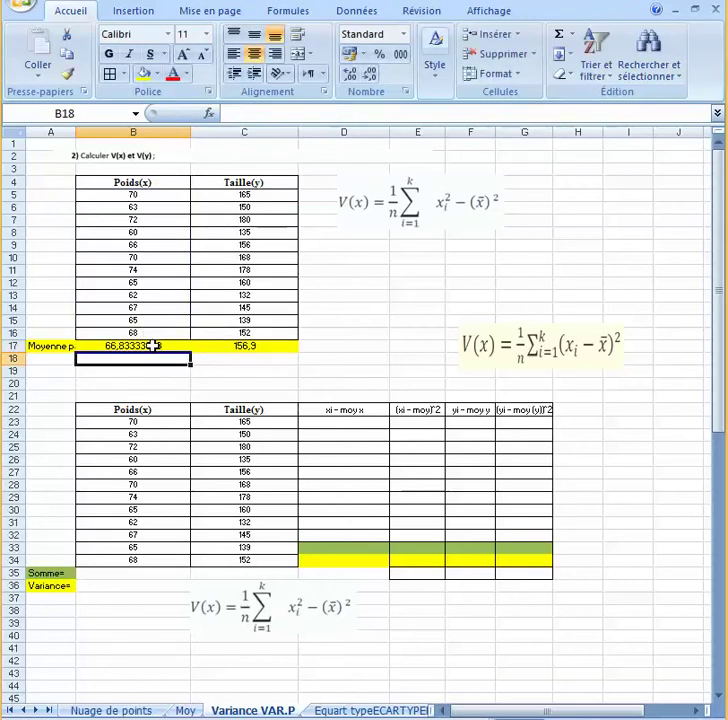
click(155, 346)
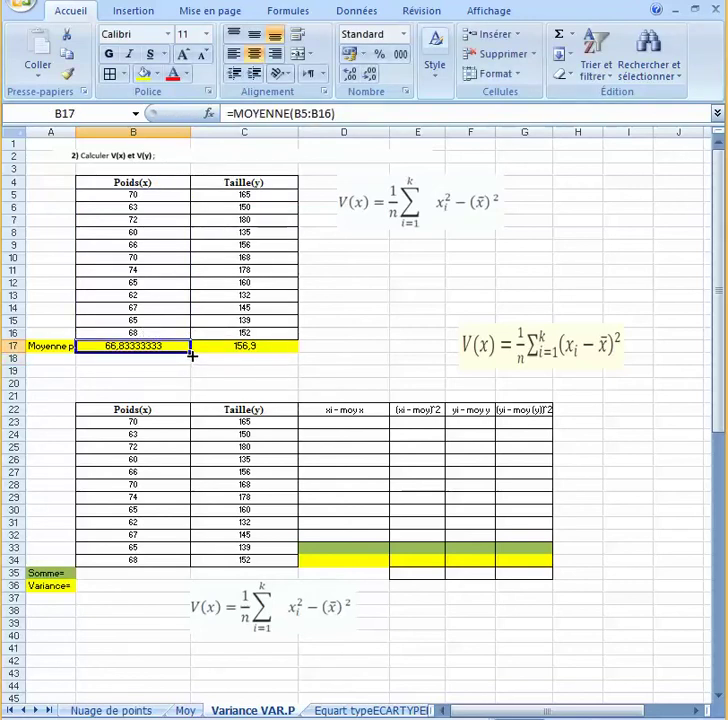
drag(190, 355, 266, 360)
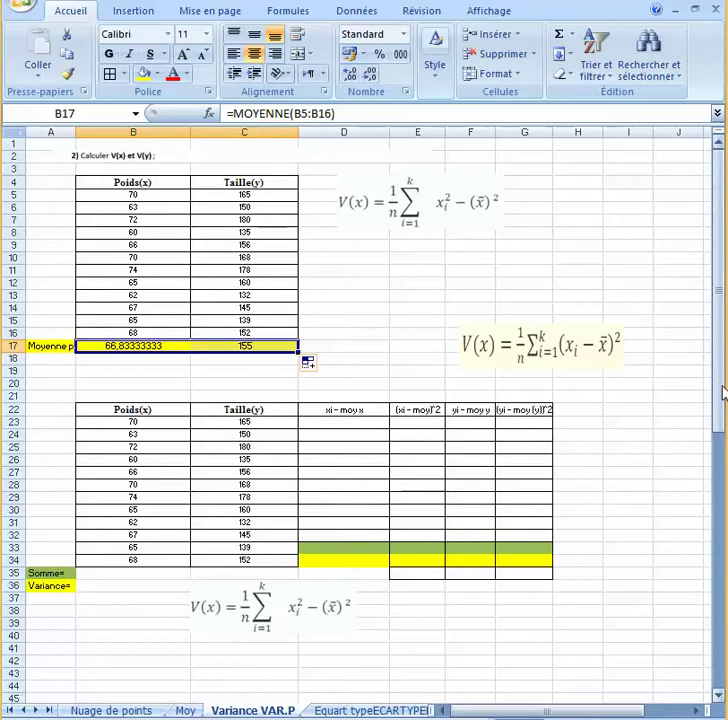
Step: Move the yellow variance formula picture just above the second table and the V(x) picture below that table down to about rows 41–44
mouse_move(717, 400)
mouse_down()
mouse_move(712, 484)
mouse_move(708, 392)
mouse_up()
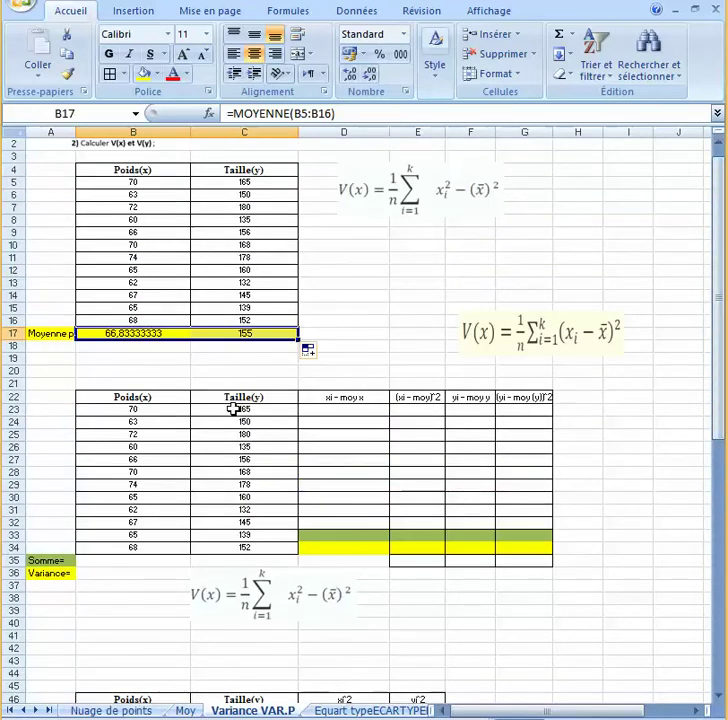
drag(540, 337, 323, 361)
drag(266, 585, 275, 645)
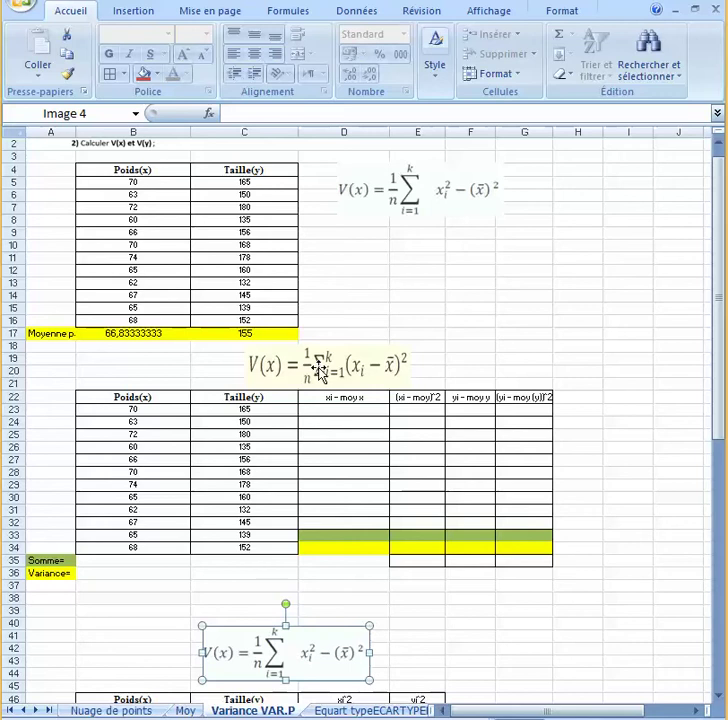
Step: Calculate the xi - moy x column by entering =B23-66,833 in D23 and filling it down to D34
click(358, 411)
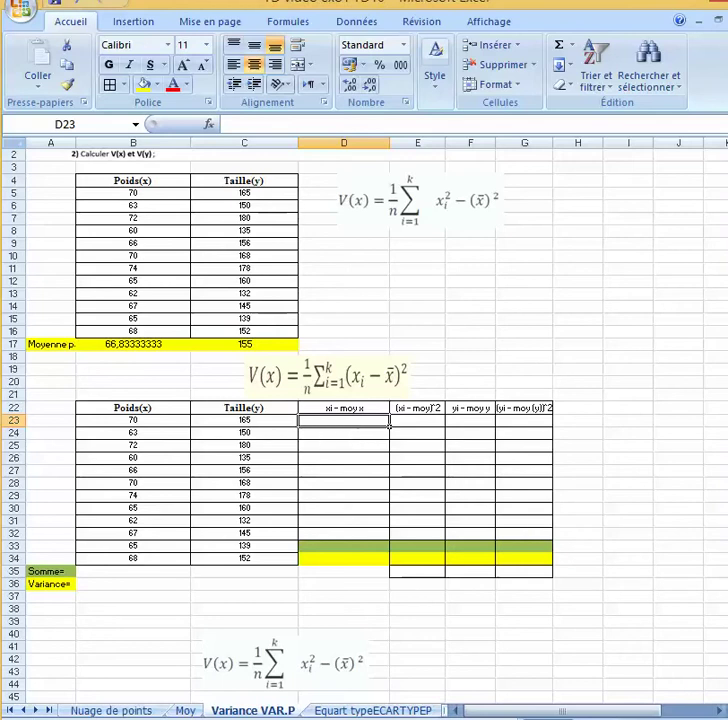
text(=)
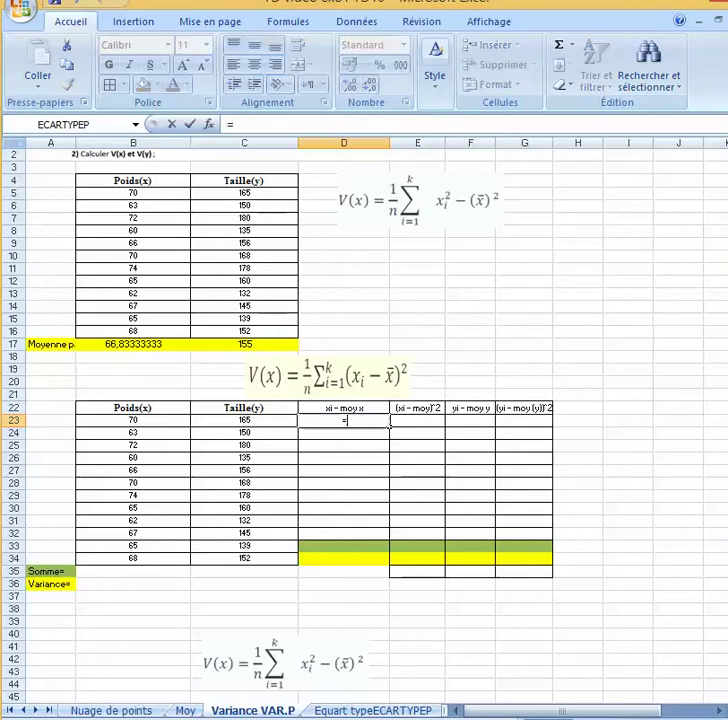
click(161, 420)
text(-)
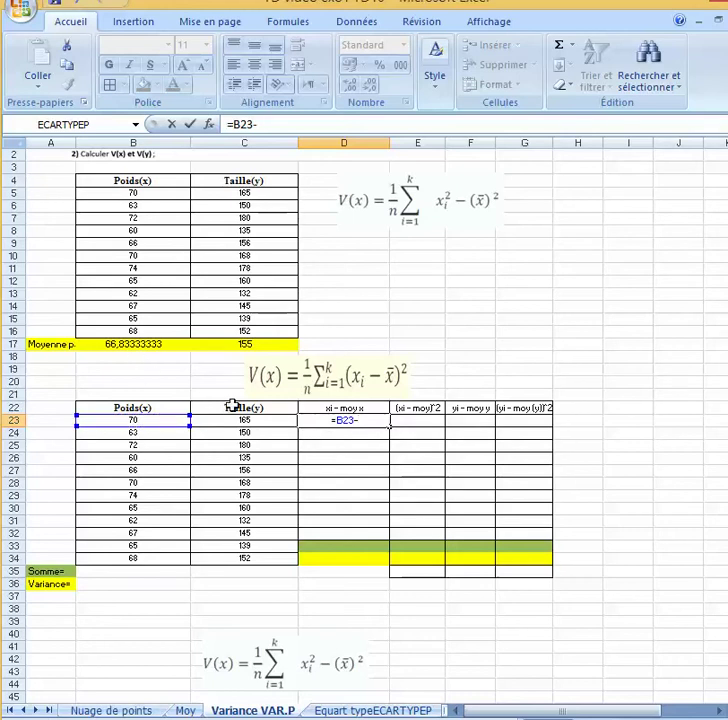
text(66,)
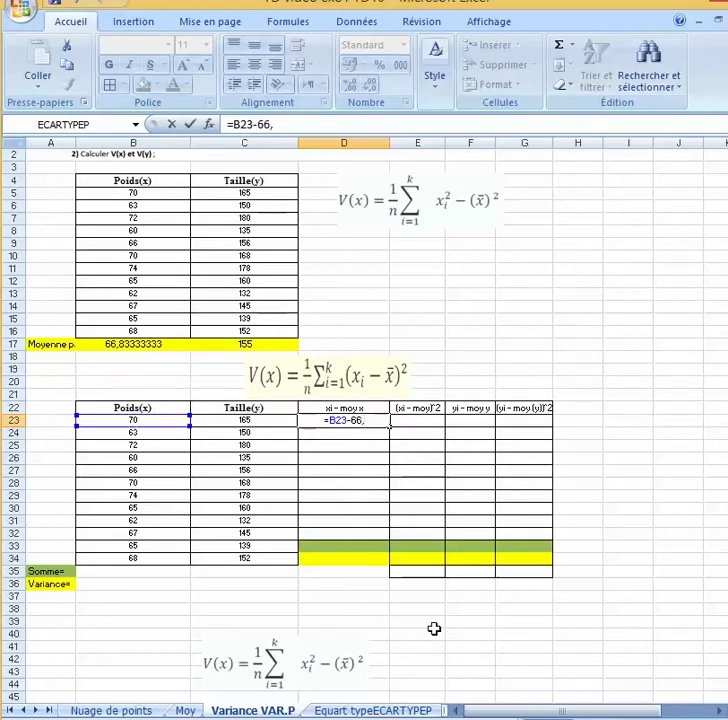
text(833)
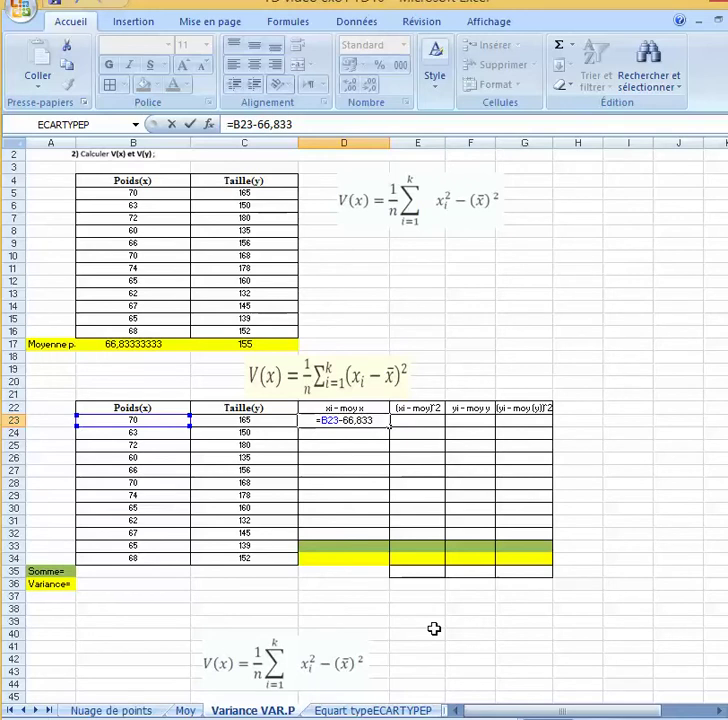
key(Return)
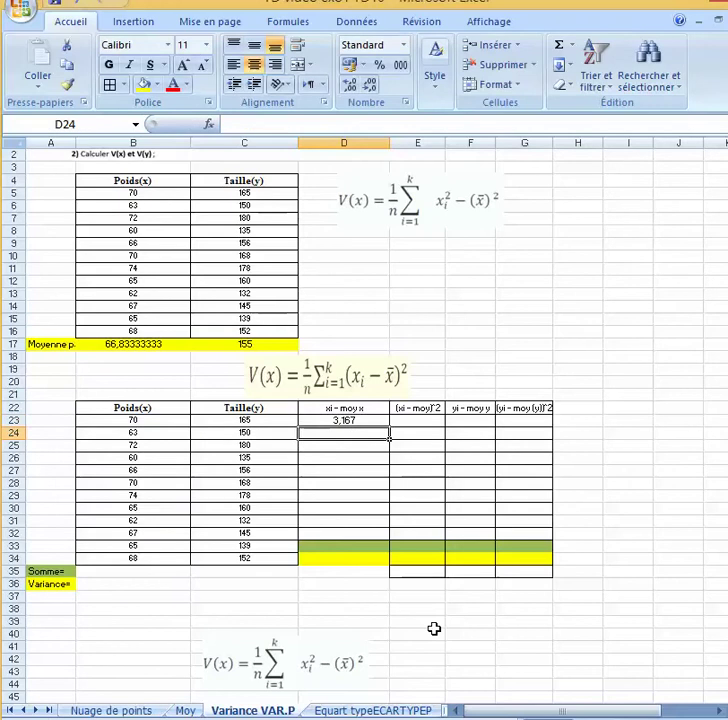
click(366, 420)
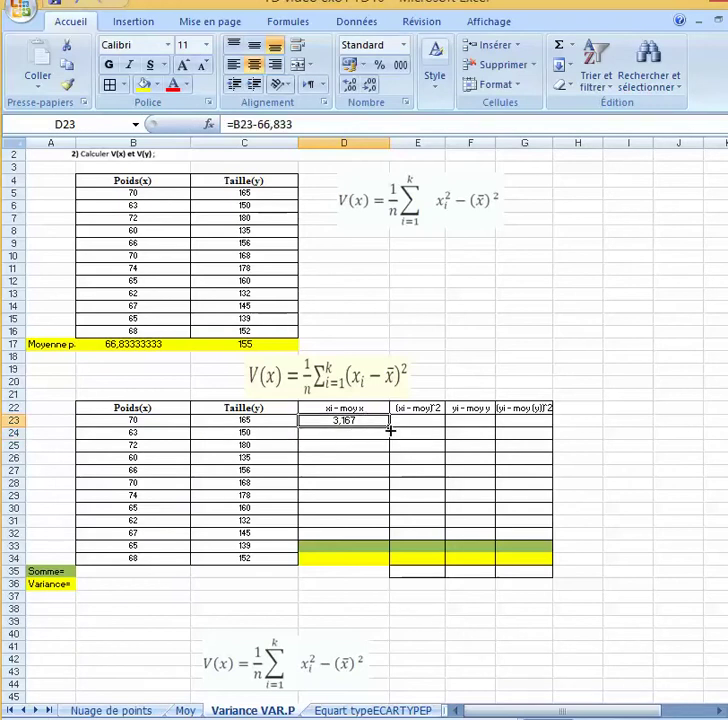
drag(389, 427, 391, 566)
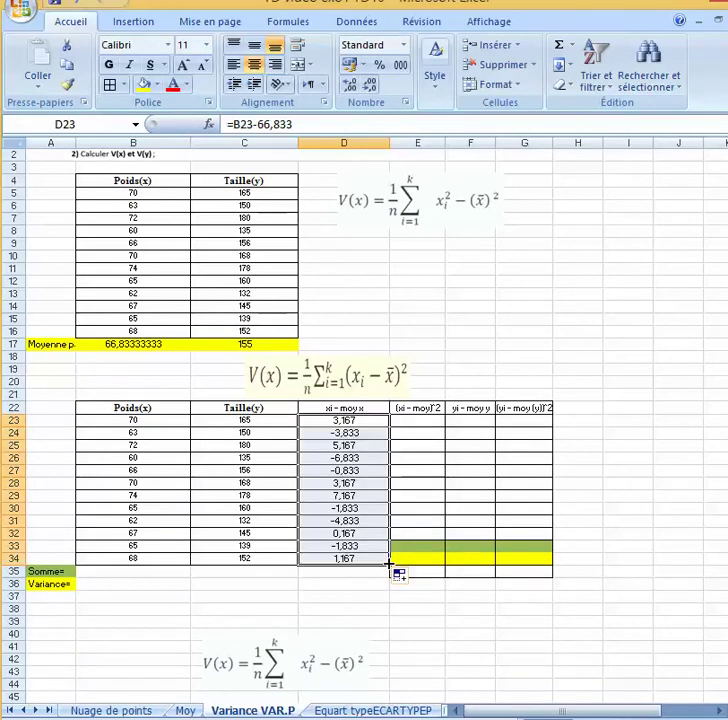
Step: Calculate the (xi - moy)^2 column by entering =D23^2 in E23 and filling it down to E34
click(416, 421)
text(=)
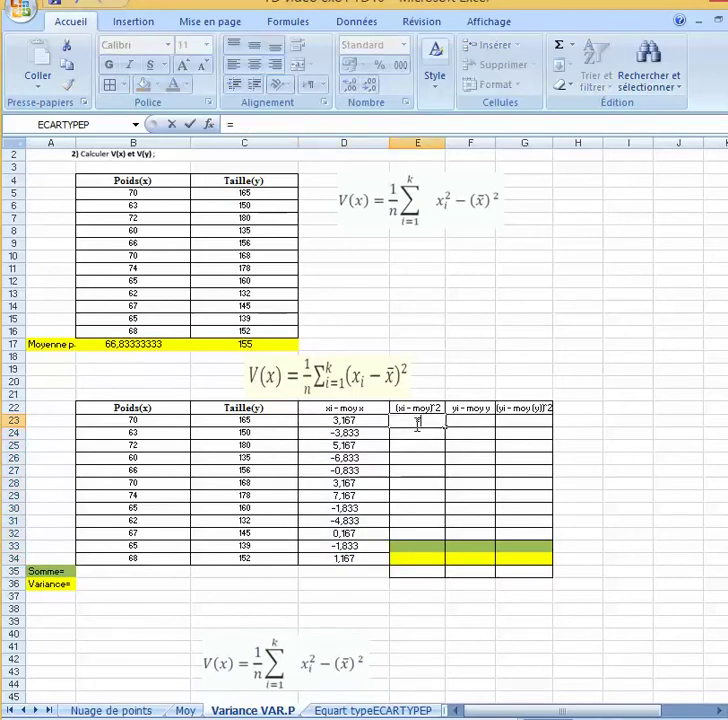
click(370, 423)
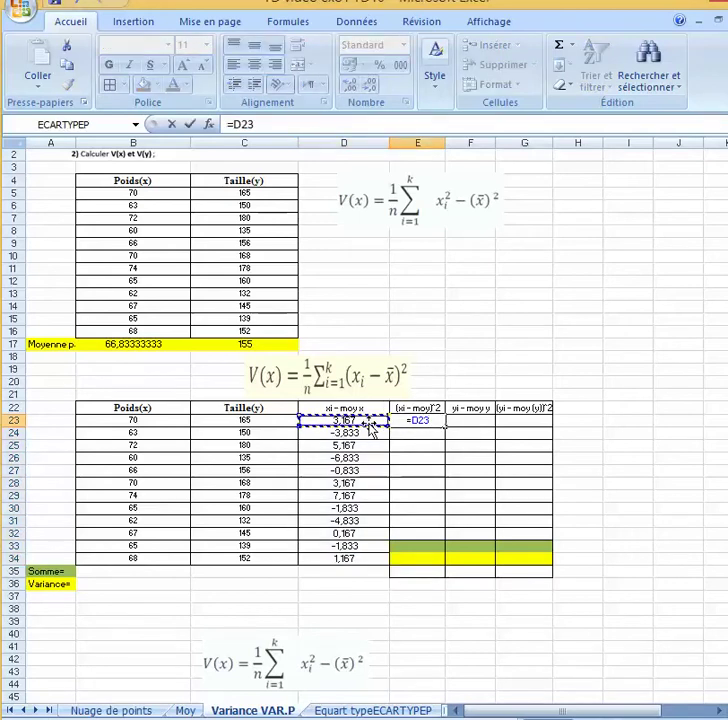
text(^2)
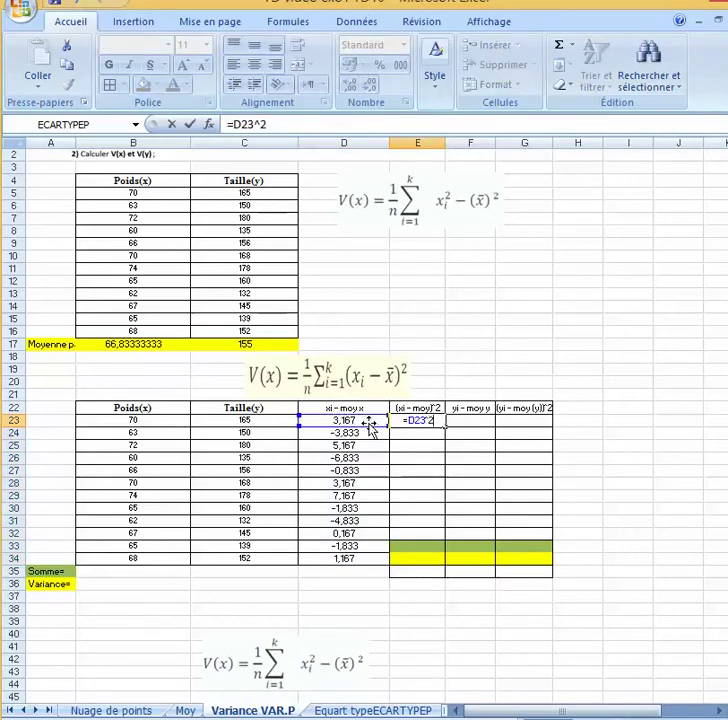
key(Return)
key(Up)
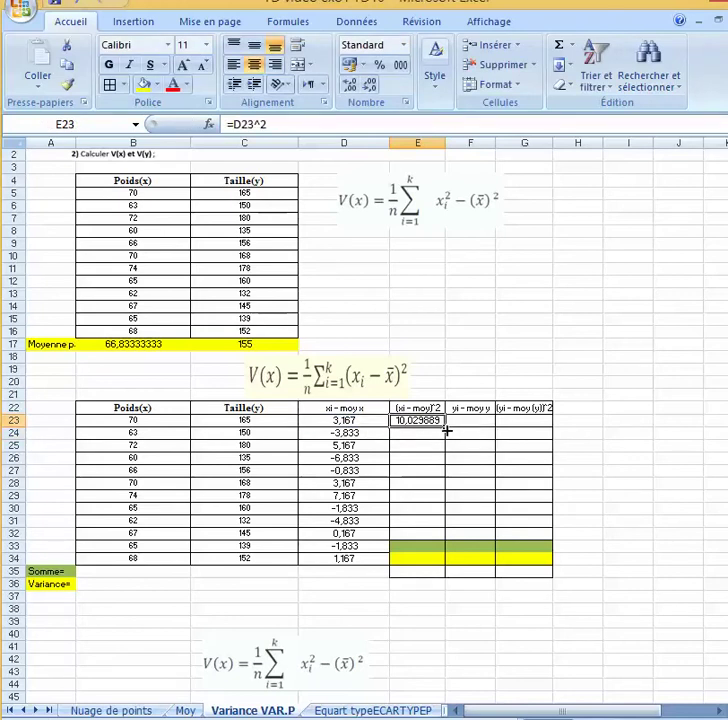
drag(447, 430, 434, 570)
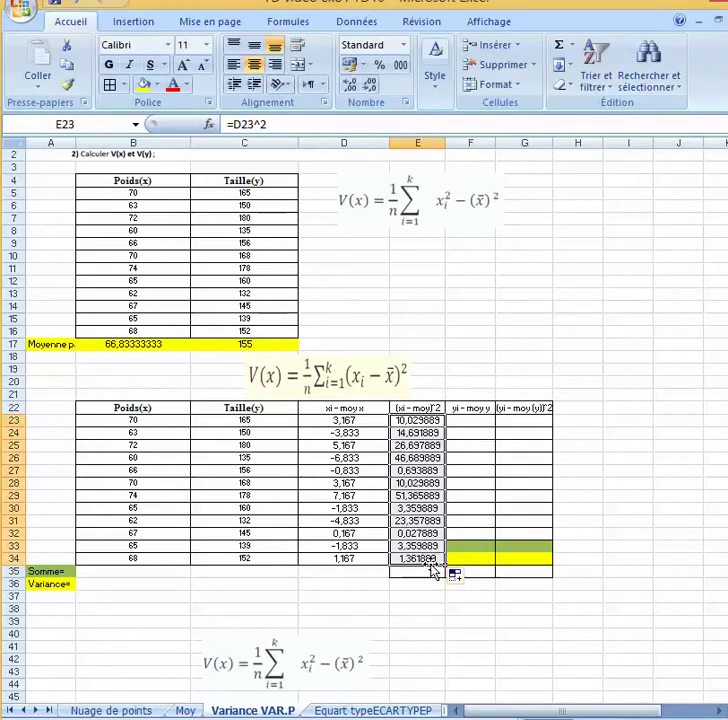
Step: Calculate the yi - moy y column by entering =C23-155 in F23 and filling it down to F34
click(466, 423)
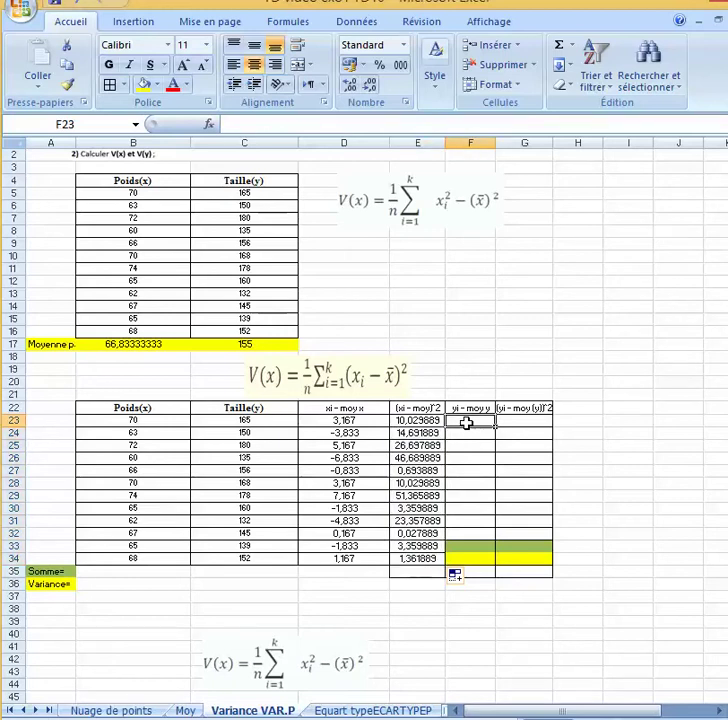
text(=)
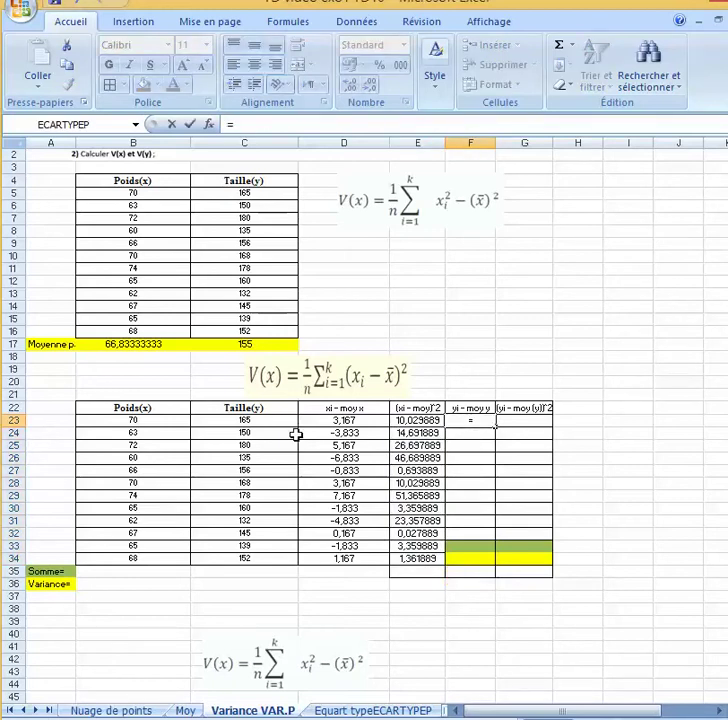
click(283, 421)
text(-)
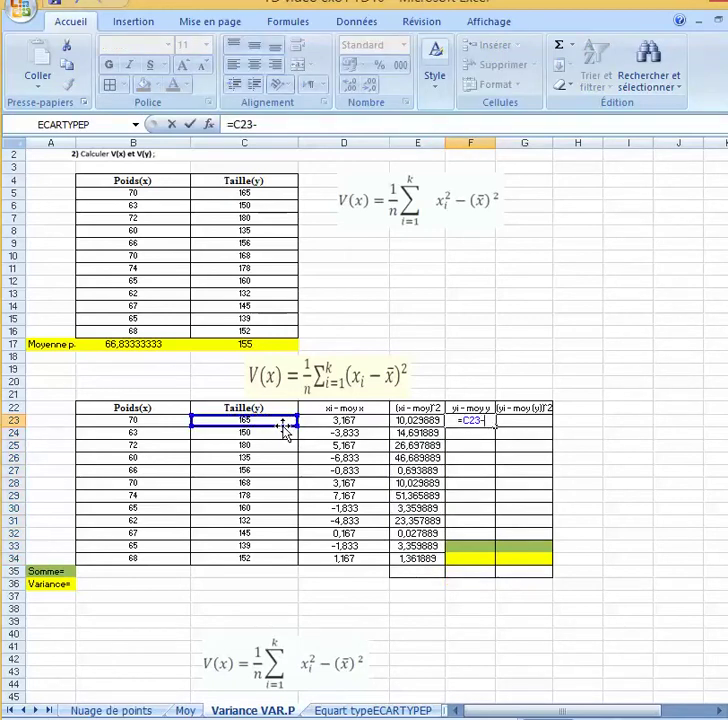
text(155)
key(Return)
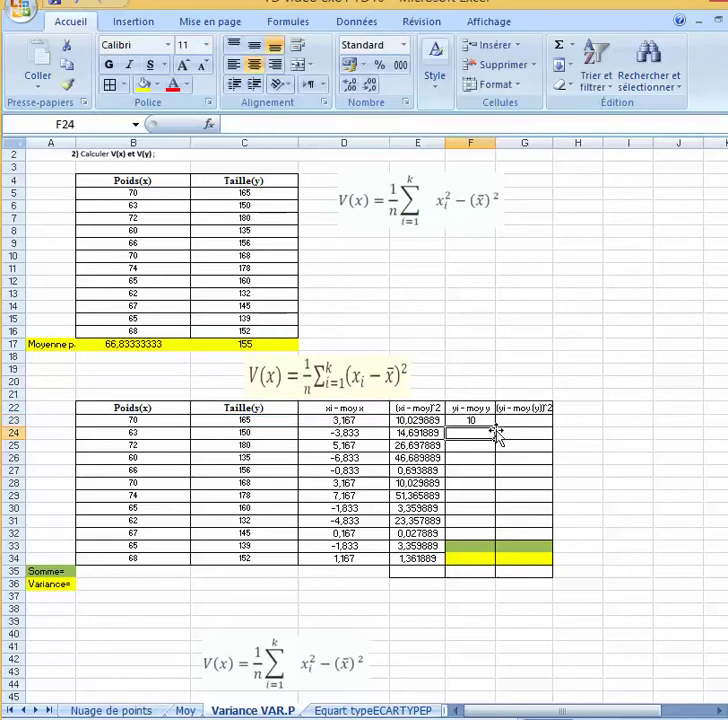
click(485, 418)
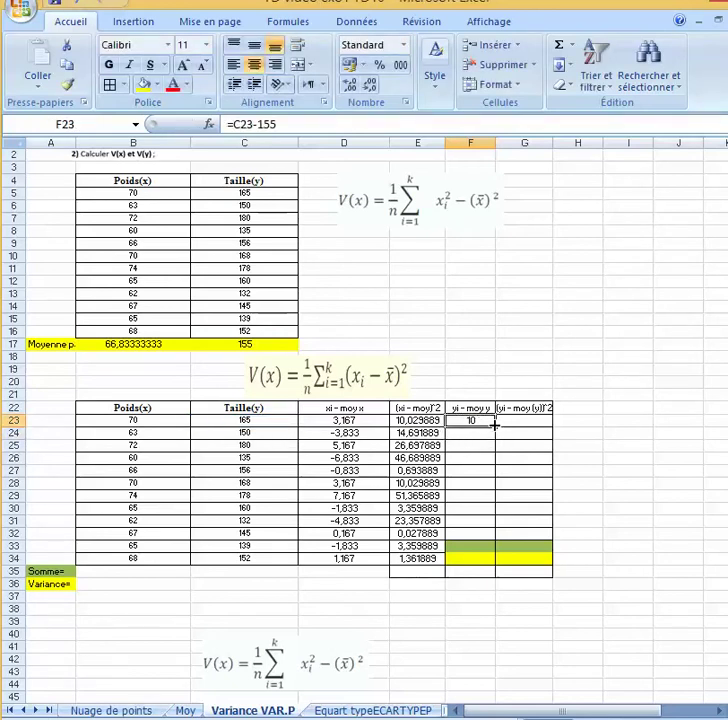
drag(494, 424, 496, 567)
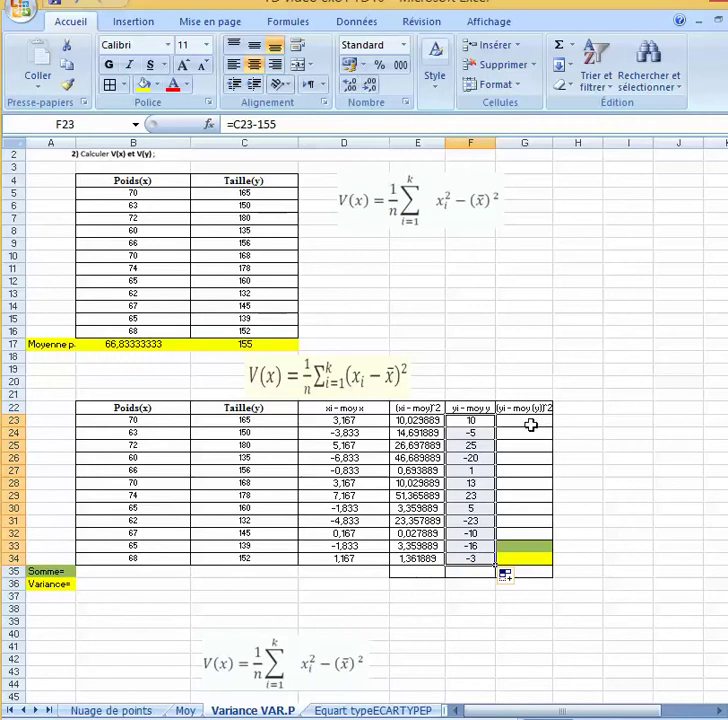
Step: Calculate the (yi - moy y)^2 column by entering =F23^2 in G23 and filling it down to G34
click(531, 423)
text(=)
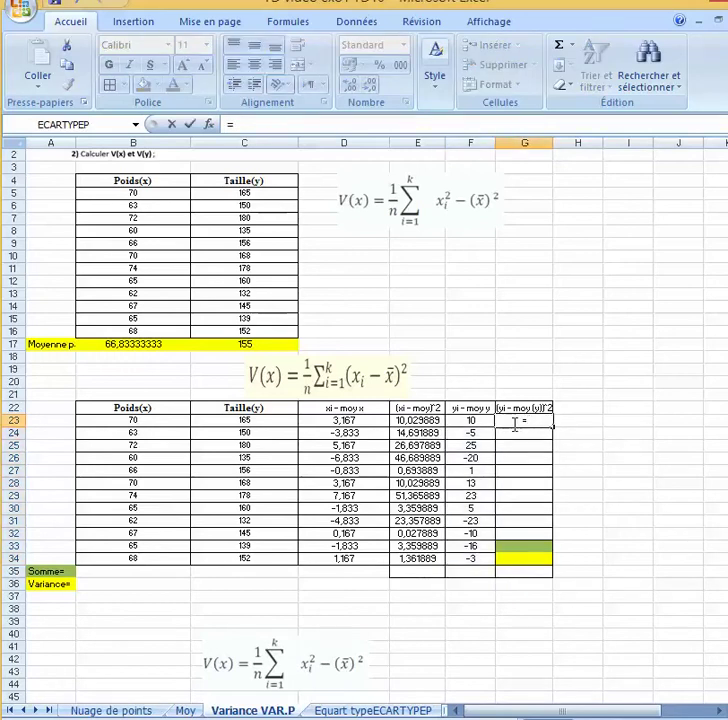
click(474, 422)
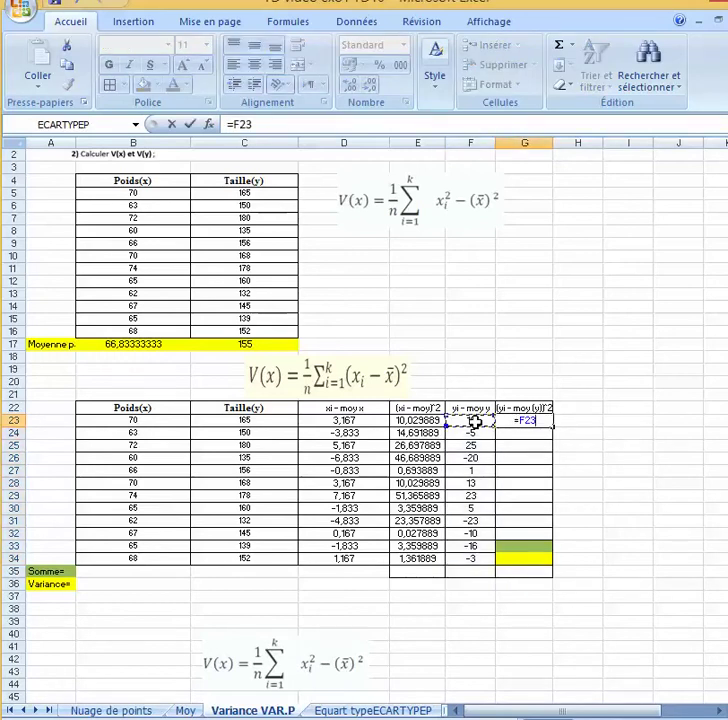
text(^2)
key(Return)
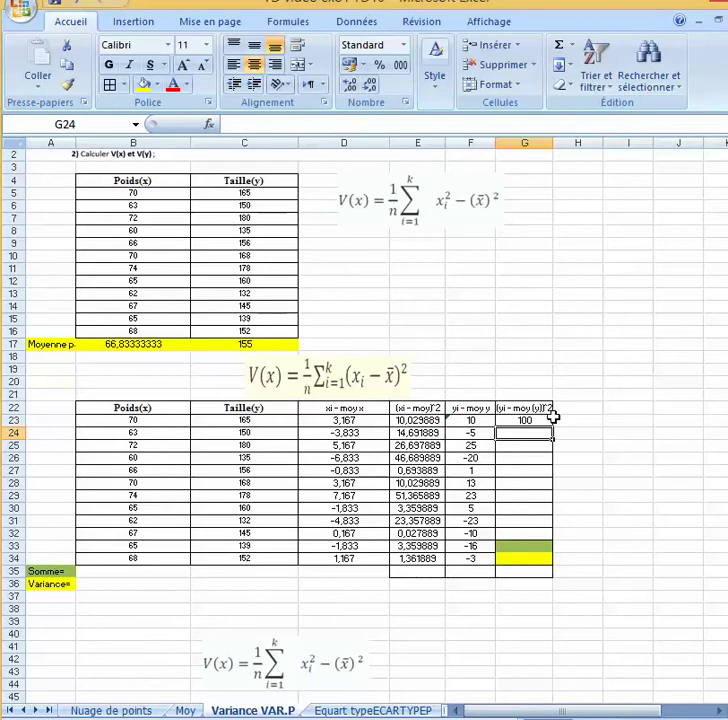
click(543, 420)
drag(549, 427, 540, 566)
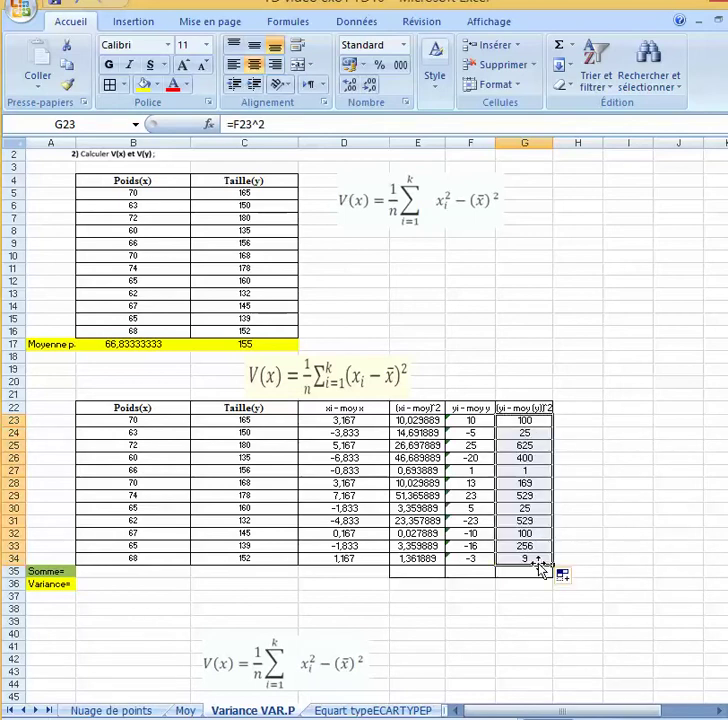
Step: Sum the squared x deviations in E35 with =SOMME(E23:E34) and copy the formula to G35 for the squared y deviations
click(396, 572)
text(=somme)
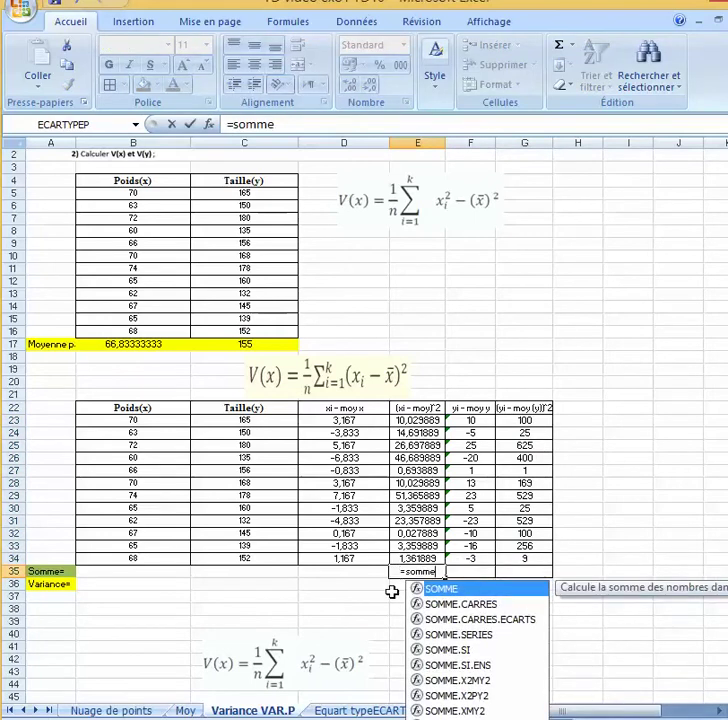
double_click(442, 590)
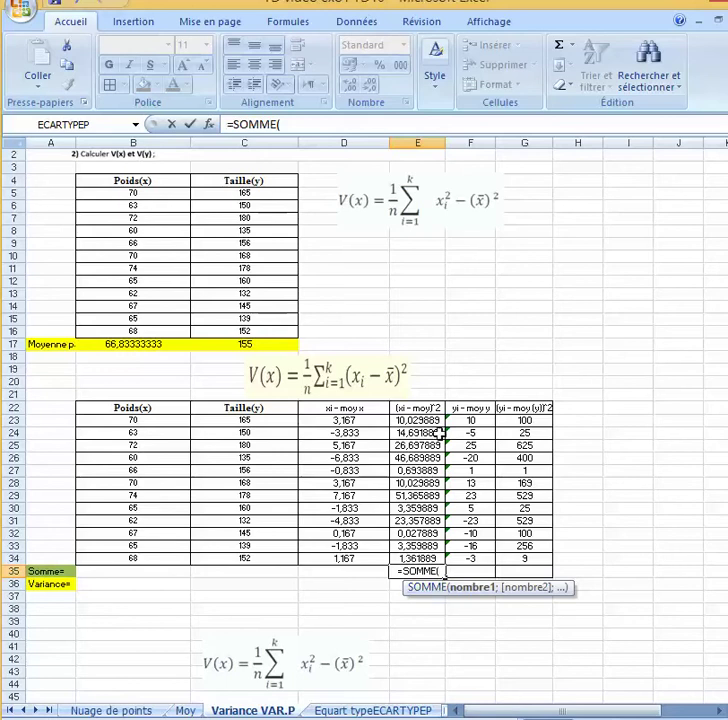
drag(432, 421, 426, 560)
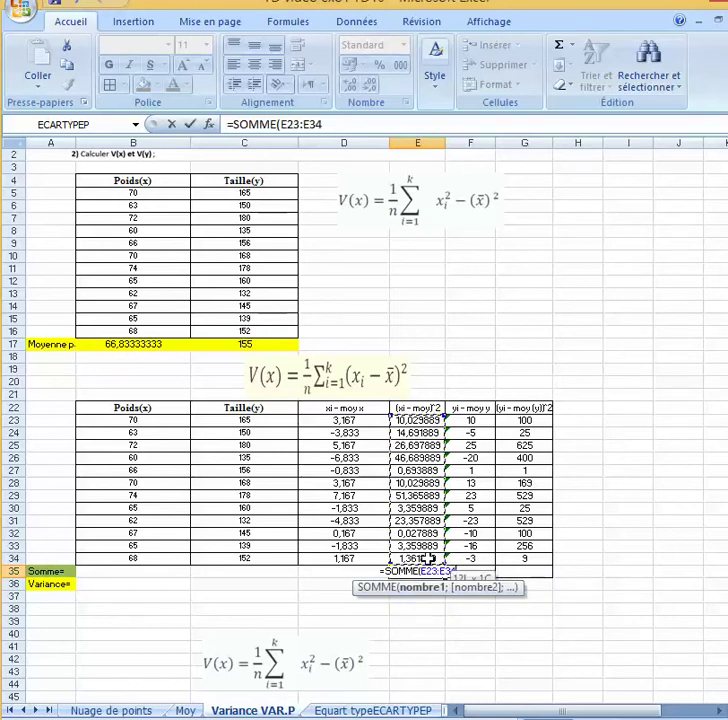
text())
key(Return)
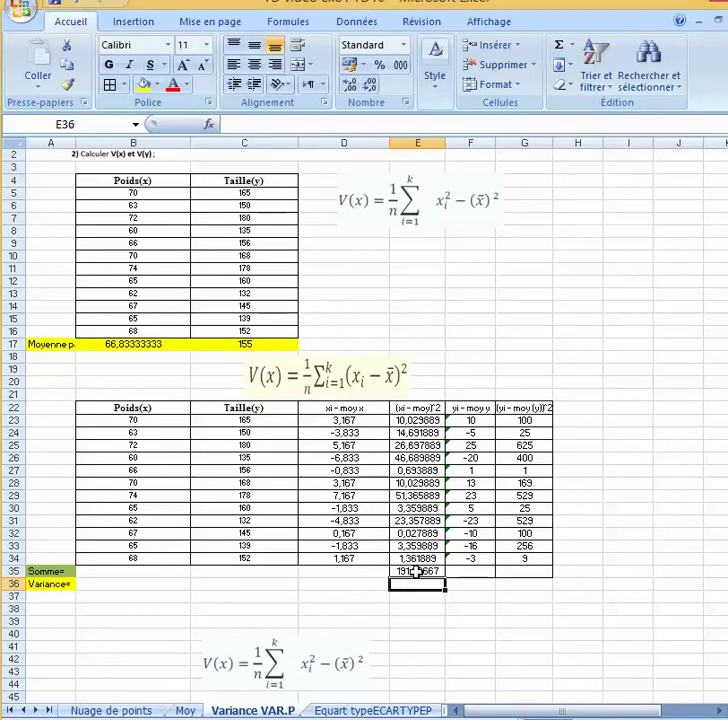
click(416, 572)
key(ctrl+c)
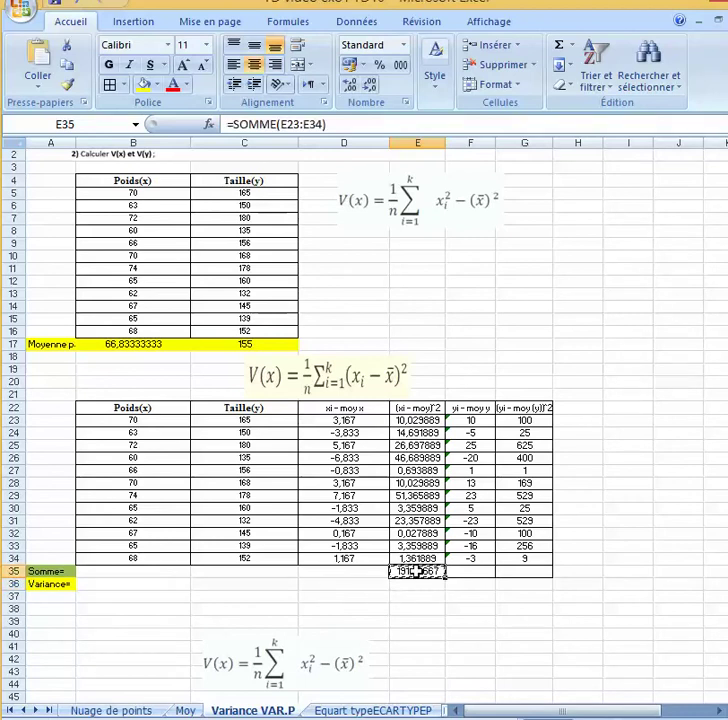
click(544, 570)
key(ctrl+v)
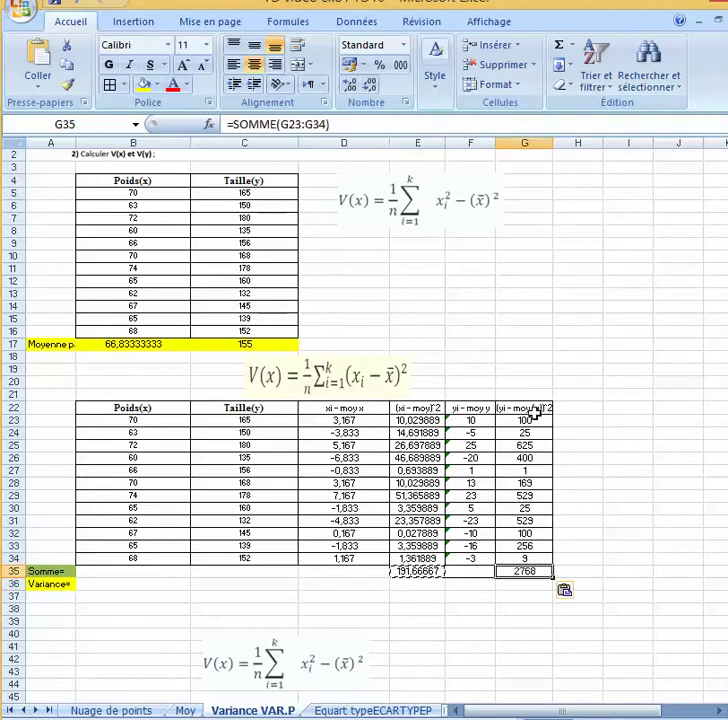
Step: Calculate the variance of x in E36 with =E35/12 and copy the formula to G36 for y
click(404, 587)
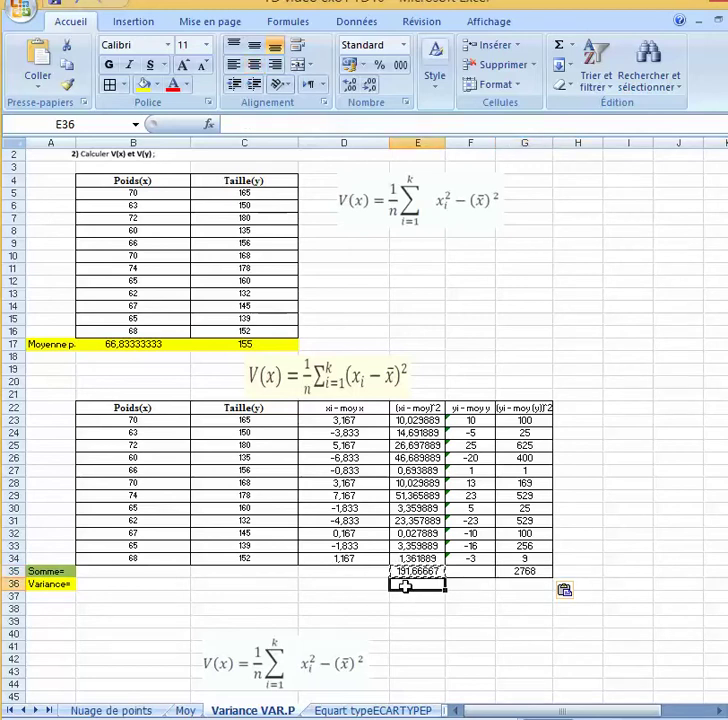
text(=)
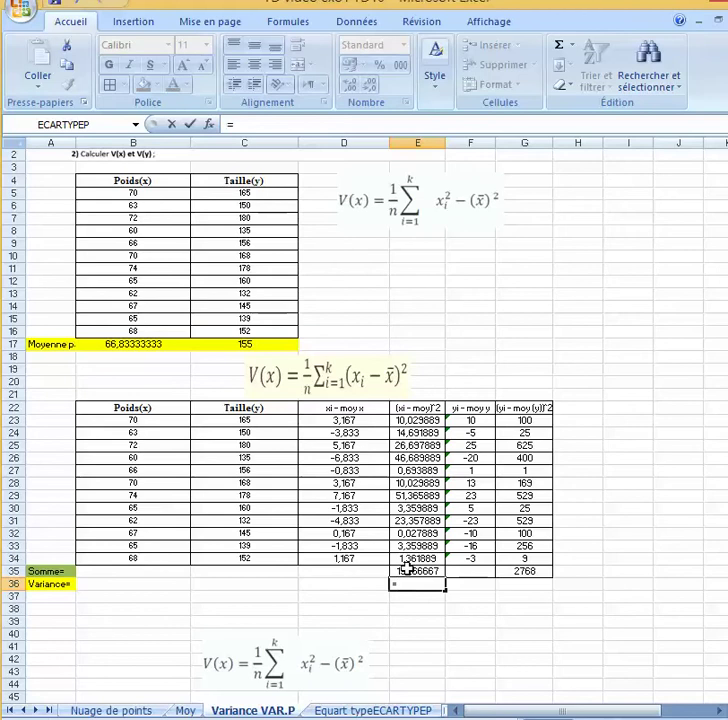
click(407, 571)
text(/)
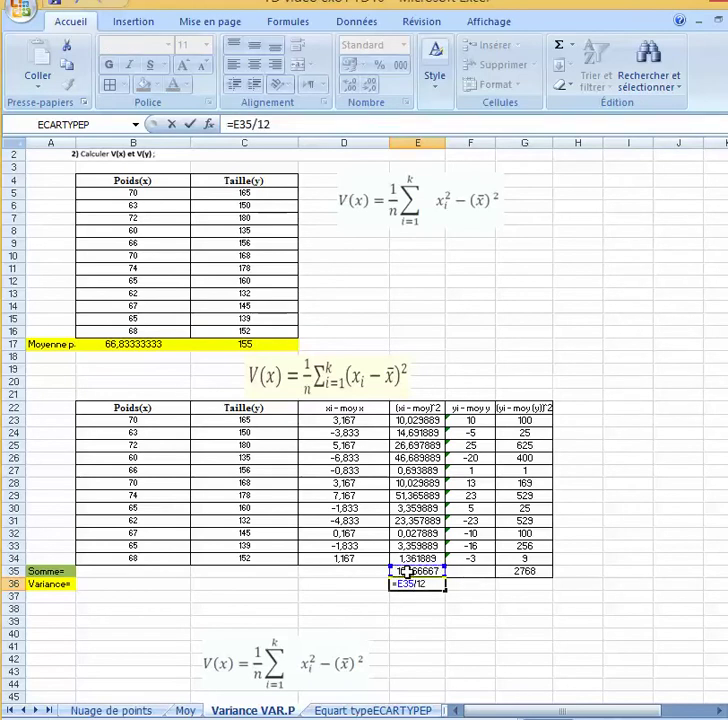
text(12)
key(Return)
click(436, 585)
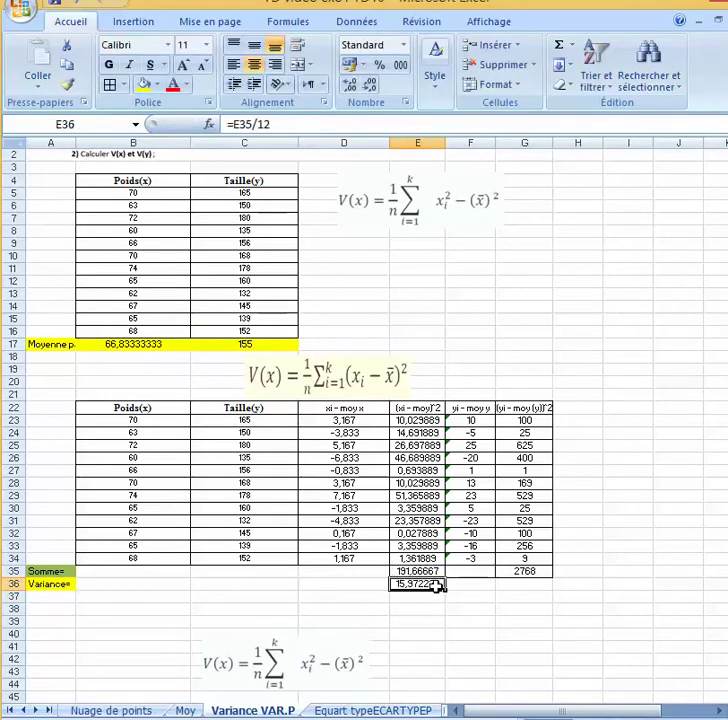
key(ctrl+c)
click(536, 583)
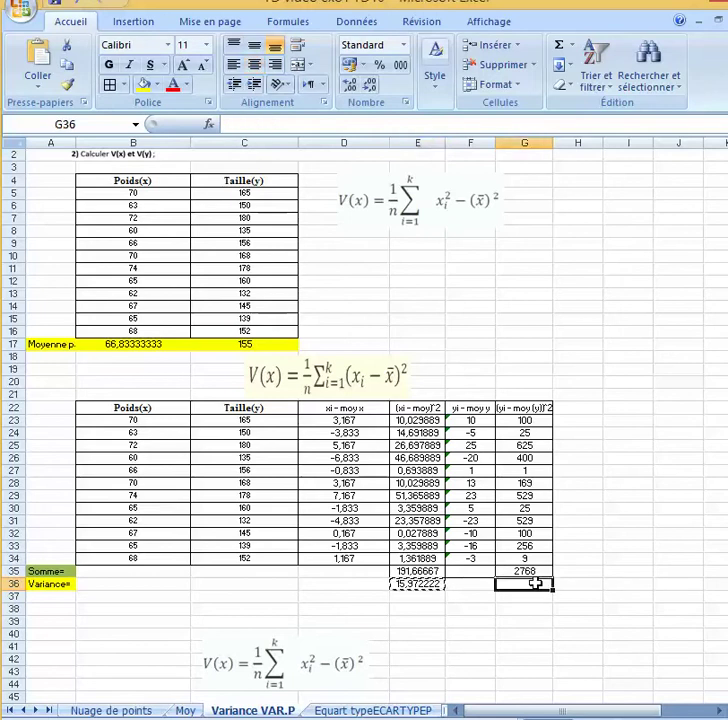
key(ctrl+v)
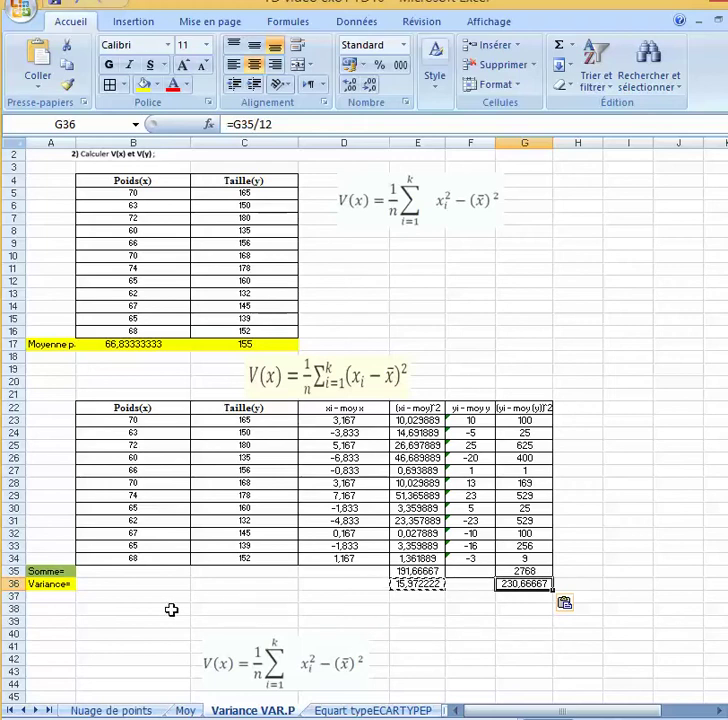
Step: Copy the Variance= label from A36 to A38 and change the copy to "Variance par excel="
click(62, 585)
key(ctrl+c)
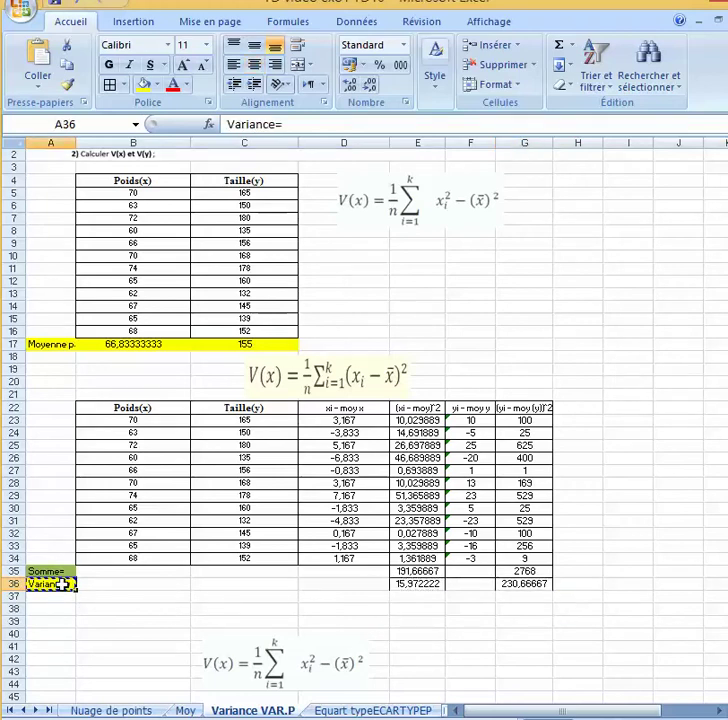
click(62, 608)
key(ctrl+v)
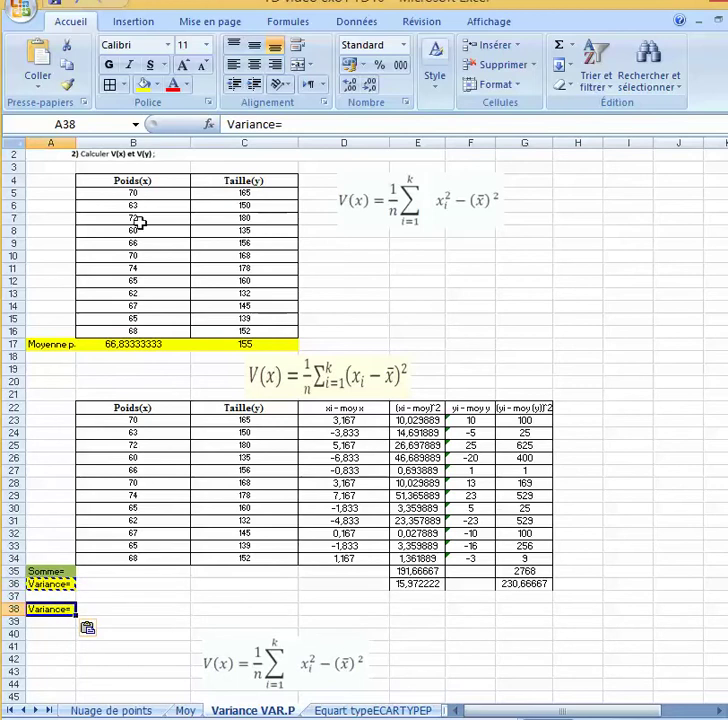
click(278, 124)
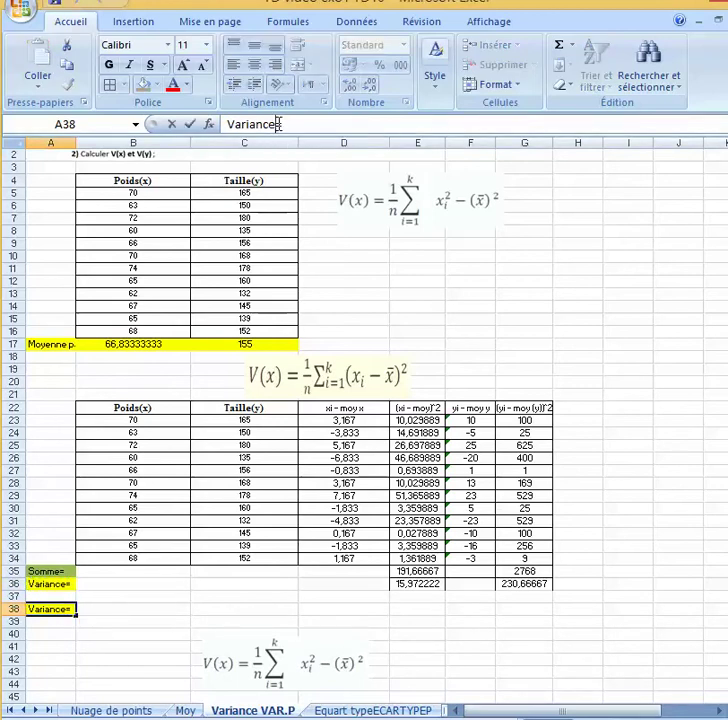
text(par e)
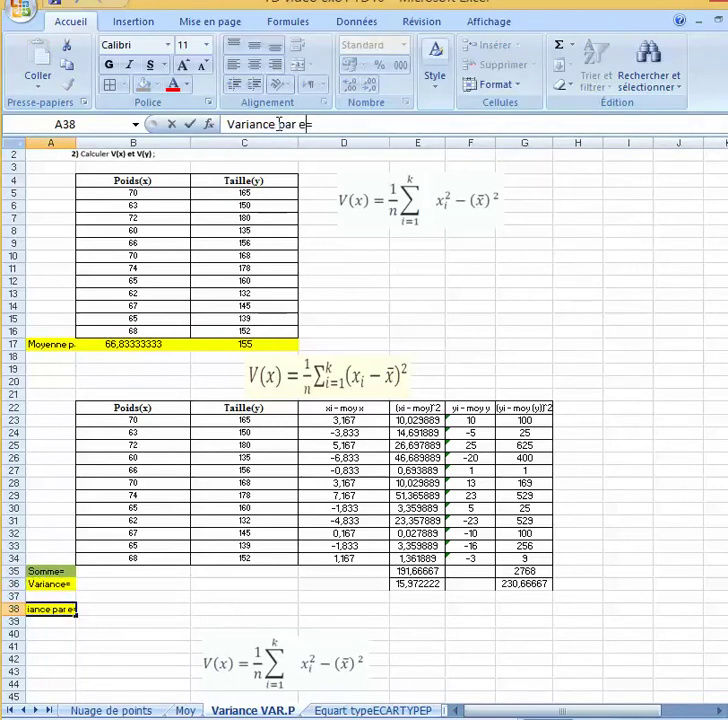
text(xcel)
key(Return)
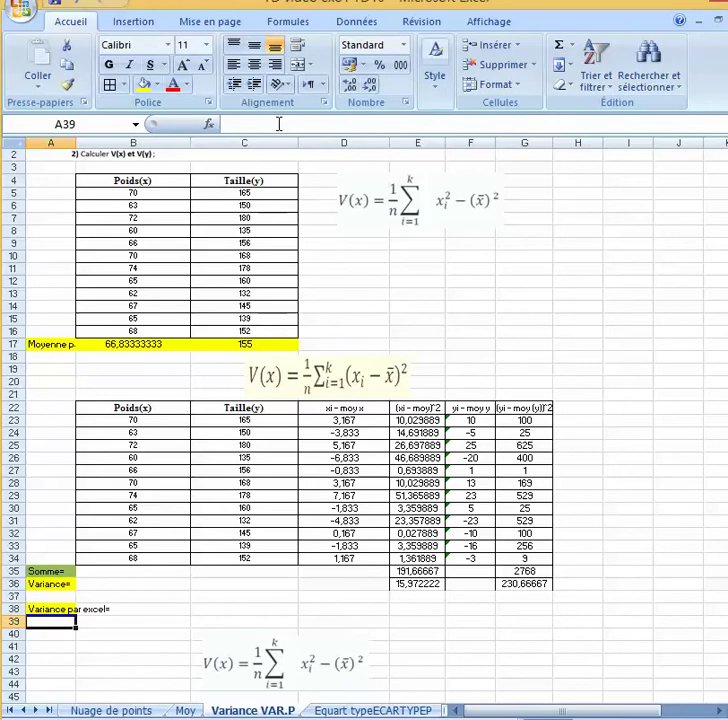
Step: Calculate the population variance of the Poids(x) values in C38 with =VAR.P(B23:B34)
click(209, 608)
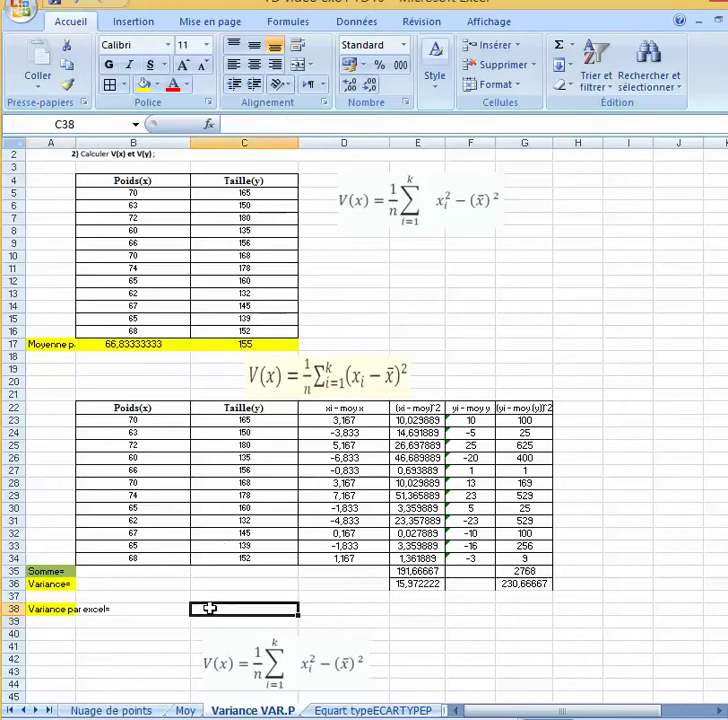
text(=)
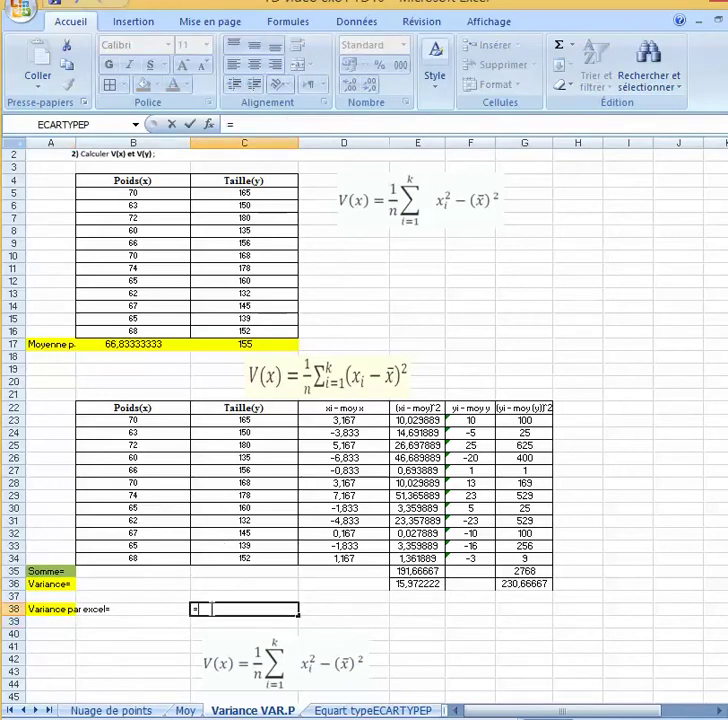
text(var)
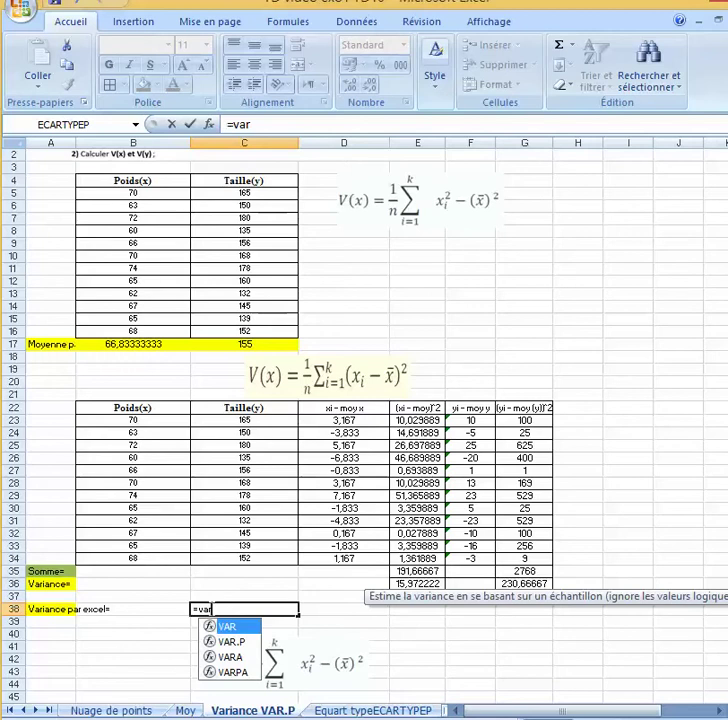
text(.)
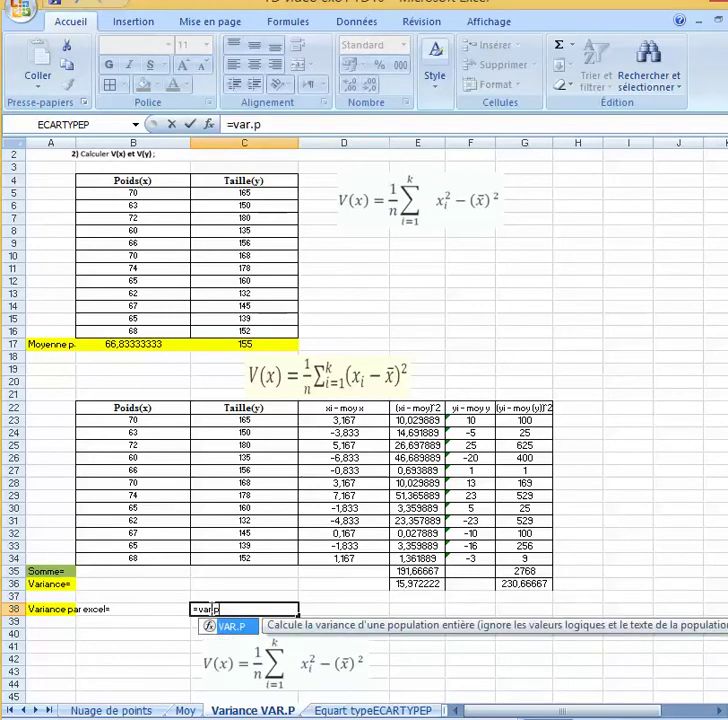
text(p()
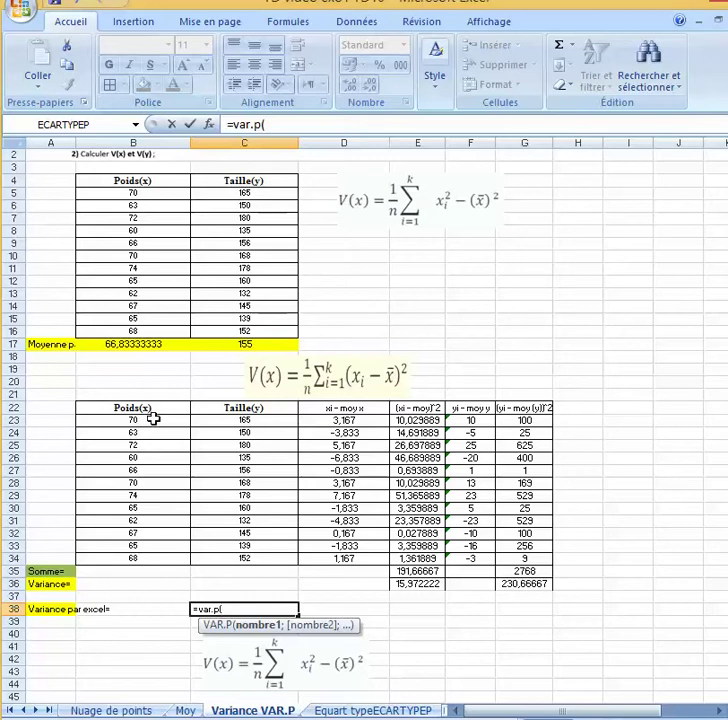
drag(153, 420, 146, 569)
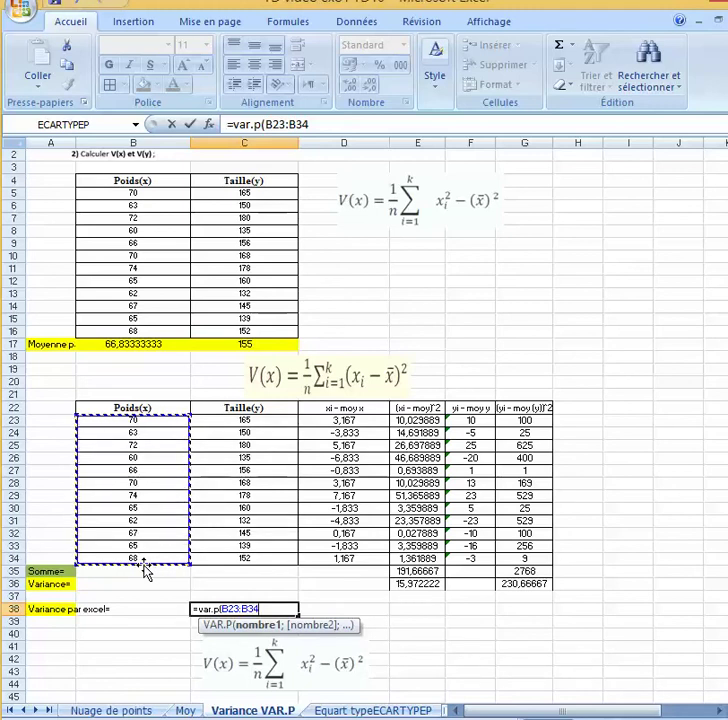
text())
key(Return)
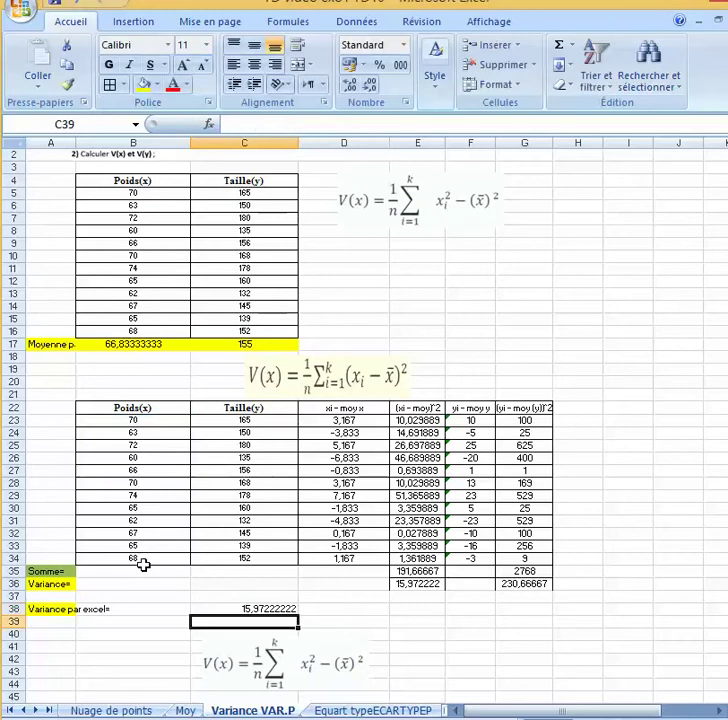
Step: Move the VAR.P formula from C38 to E38, under the manually calculated x variance, and check it against E36
click(266, 609)
key(ctrl+x)
click(427, 609)
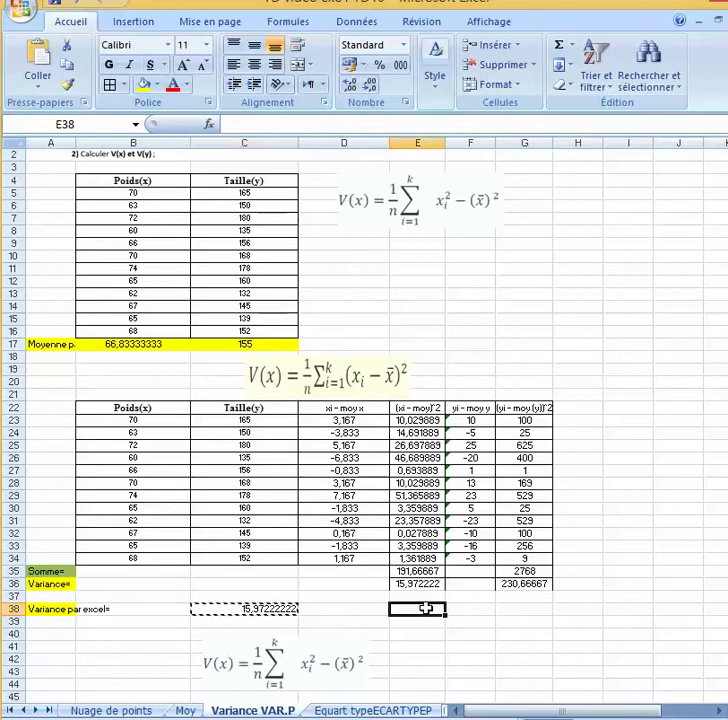
key(ctrl+v)
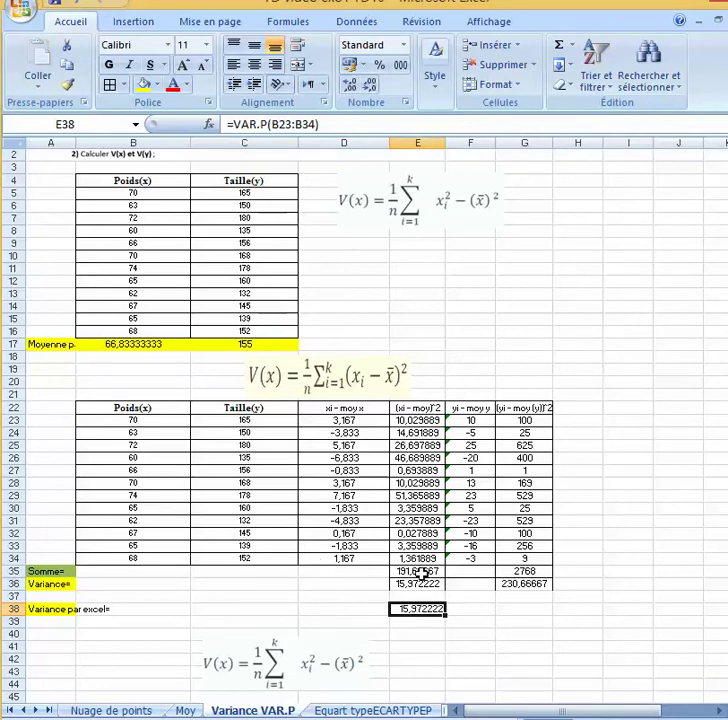
click(428, 584)
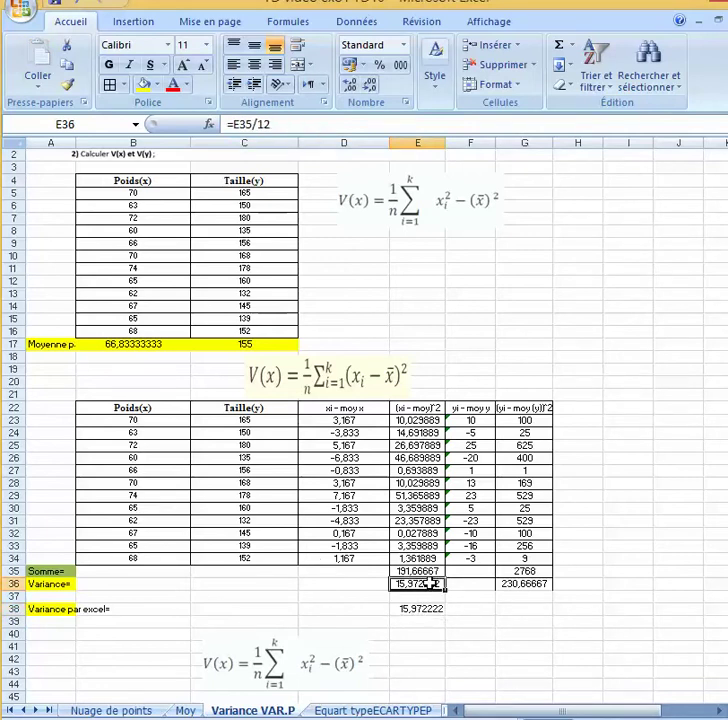
Step: Calculate the population variance of the Taille(y) values in G38 with =VAR.P(C23:C34)
click(510, 607)
text(=var)
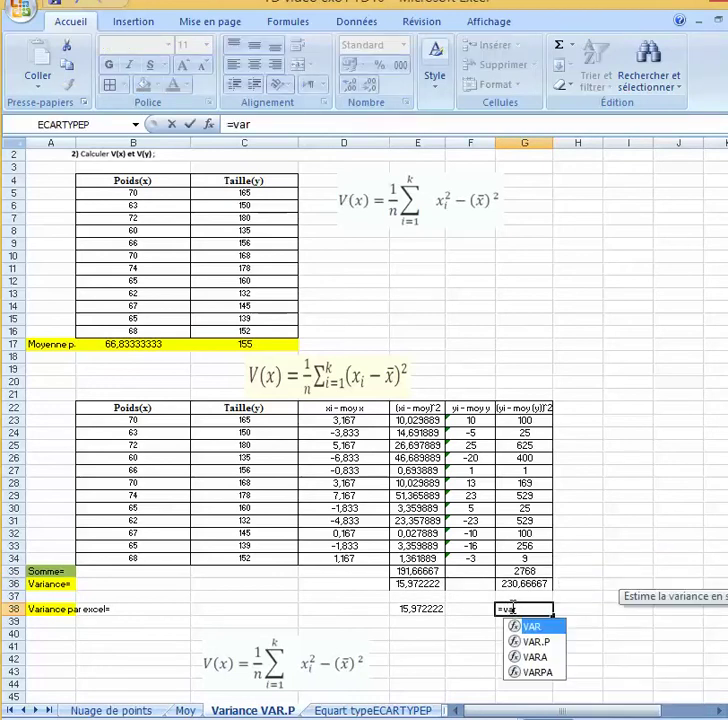
text(.p()
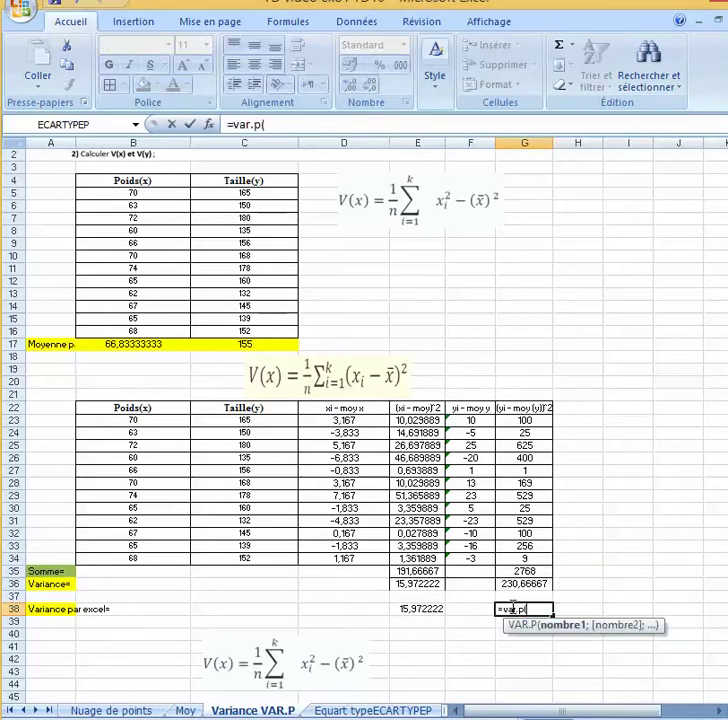
drag(223, 421, 219, 556)
key(Return)
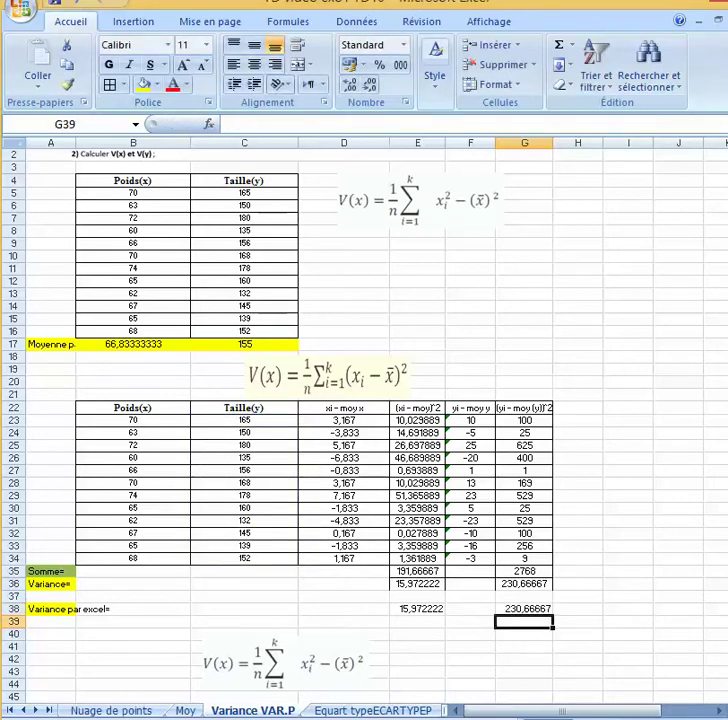
Step: Format the VAR.P result in G38 as a number (Nombre) with 3 decimal places
click(548, 609)
right_click(546, 612)
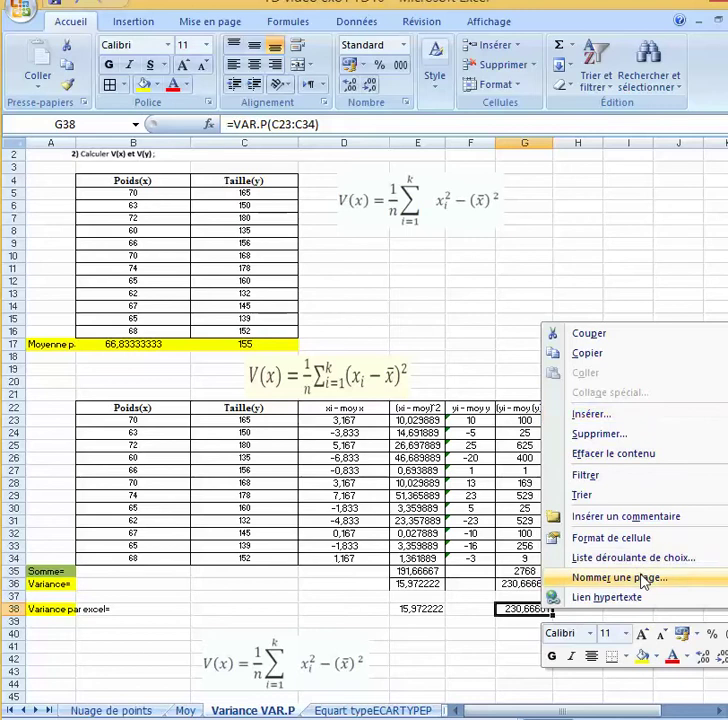
click(640, 537)
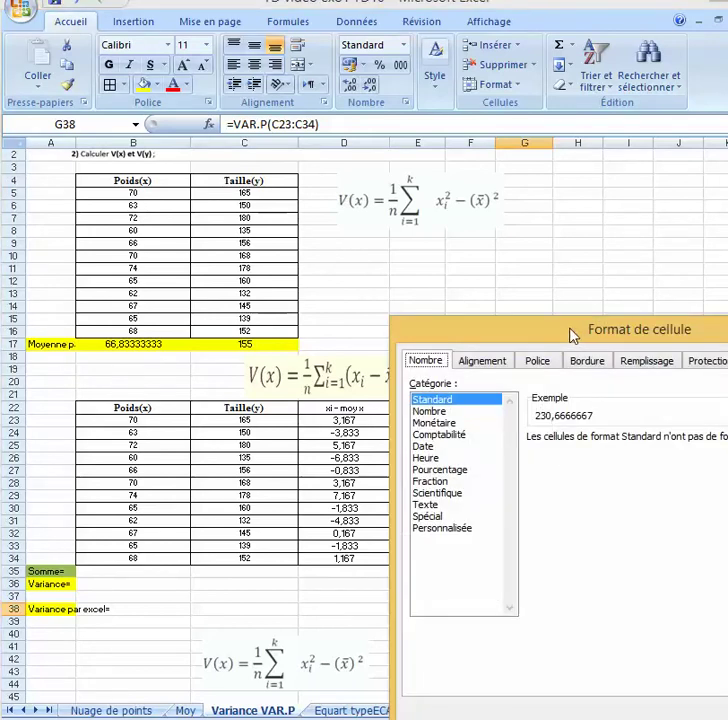
click(455, 412)
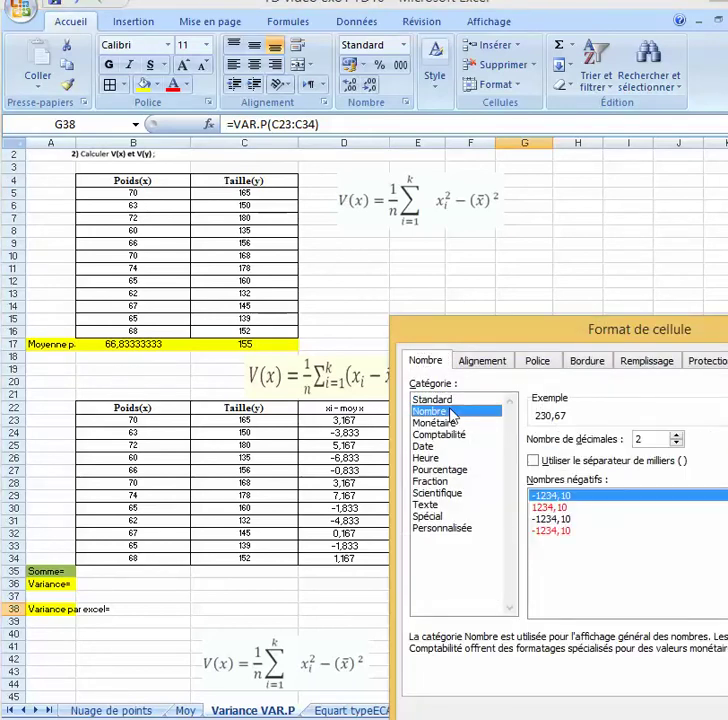
click(677, 435)
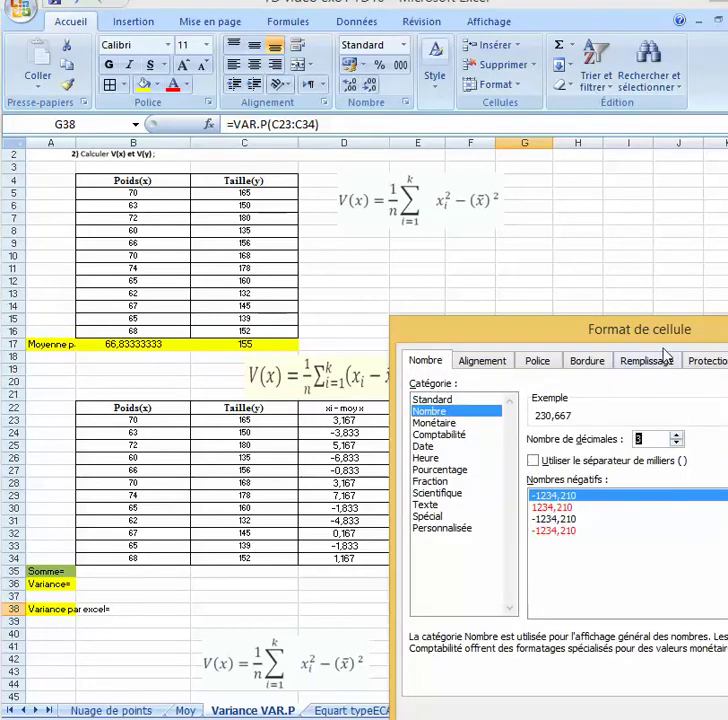
drag(658, 338, 430, 206)
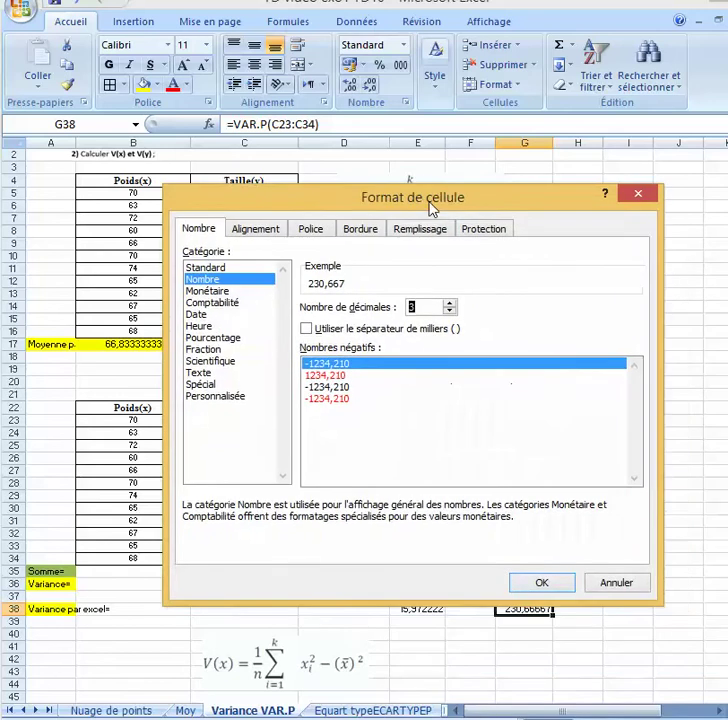
click(555, 589)
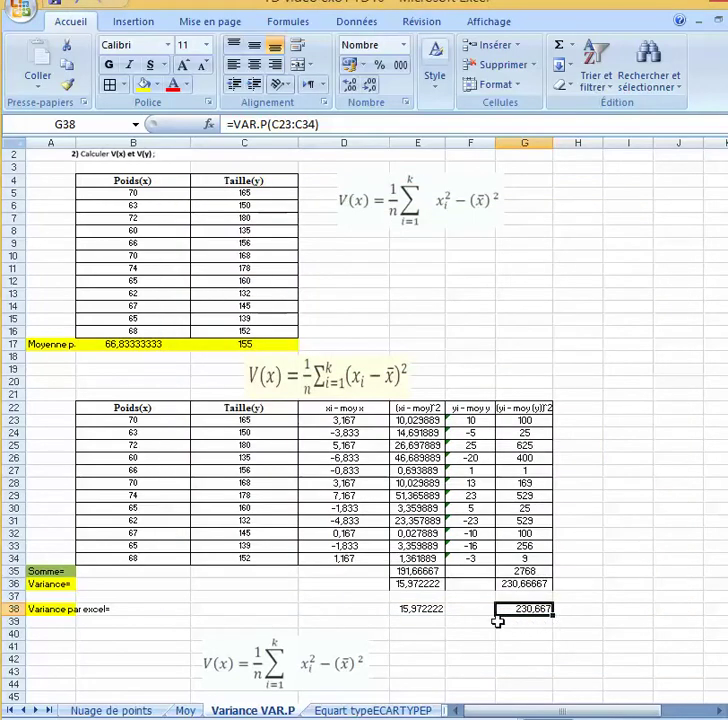
Step: Copy the number format of G38 onto the x variance in E38 with the format painter
click(71, 86)
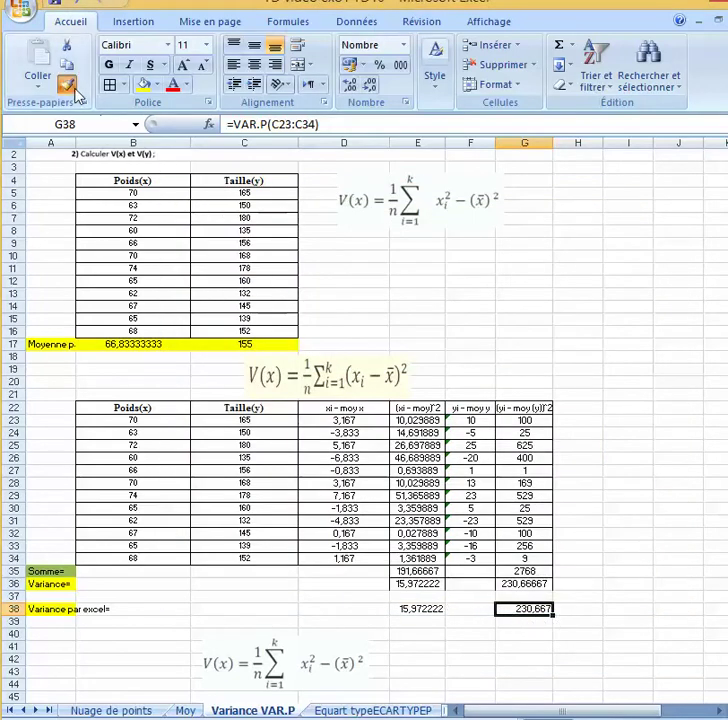
click(418, 608)
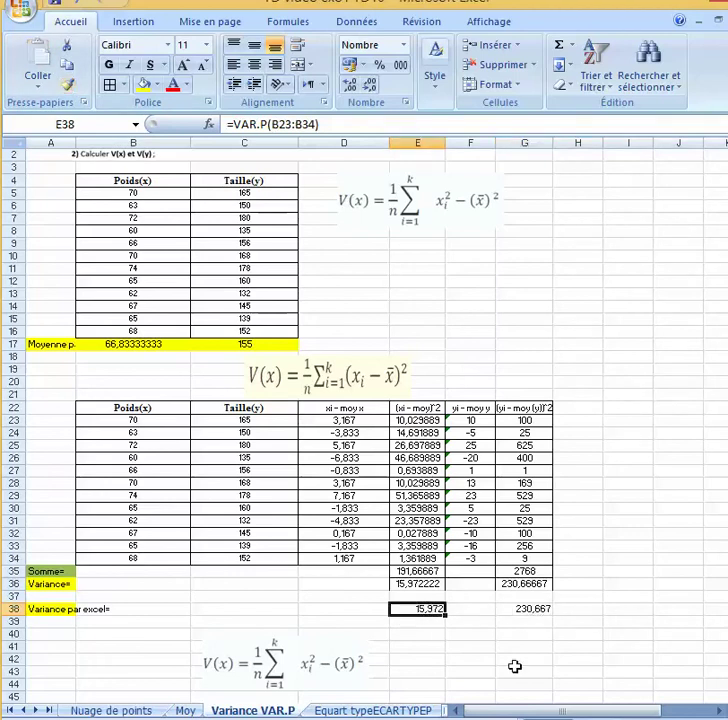
click(422, 622)
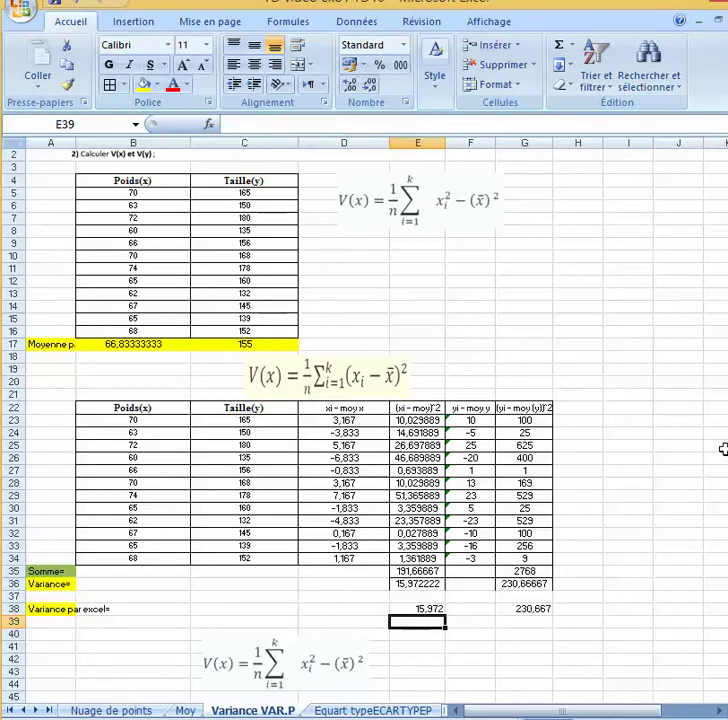
Step: Enter the formula =(B47*C47)^2 in D47, the first cell of the xi^2 column in the lower table
click(318, 662)
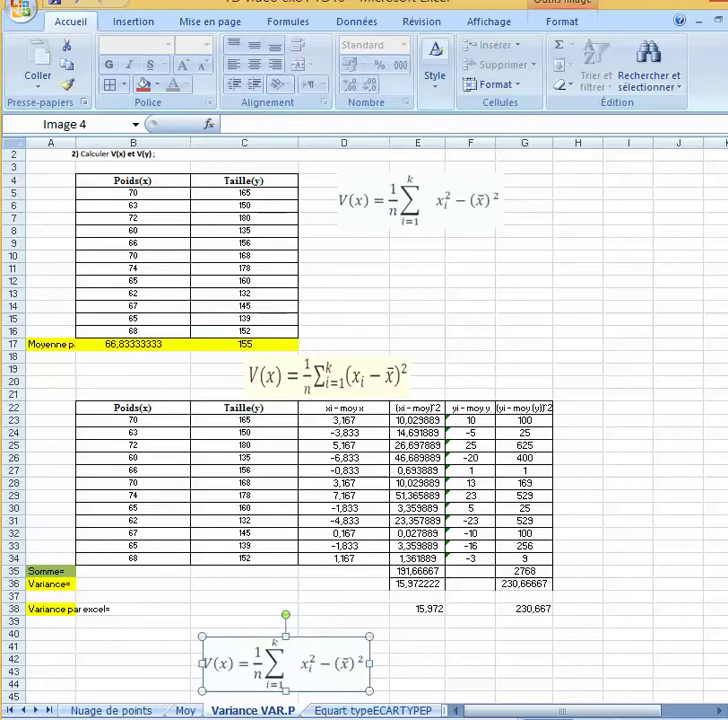
drag(722, 226, 722, 228)
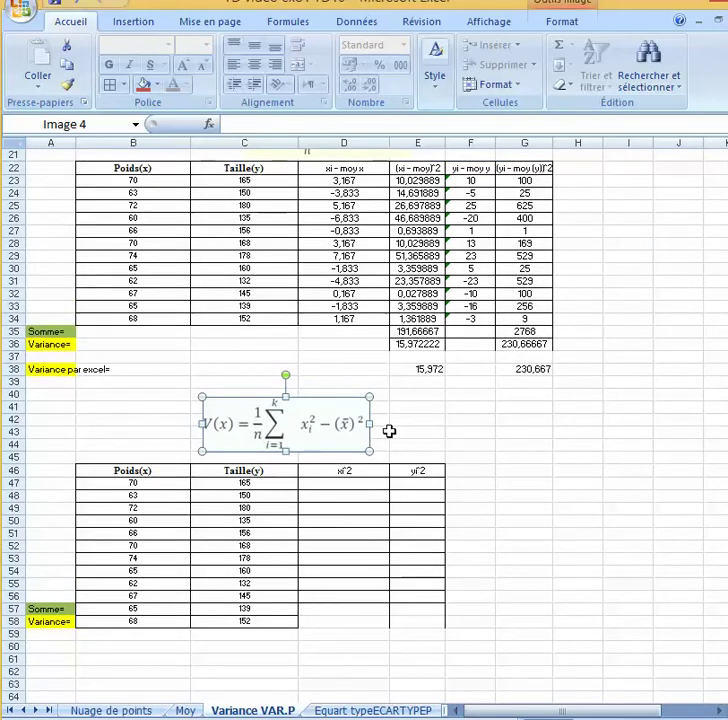
click(357, 485)
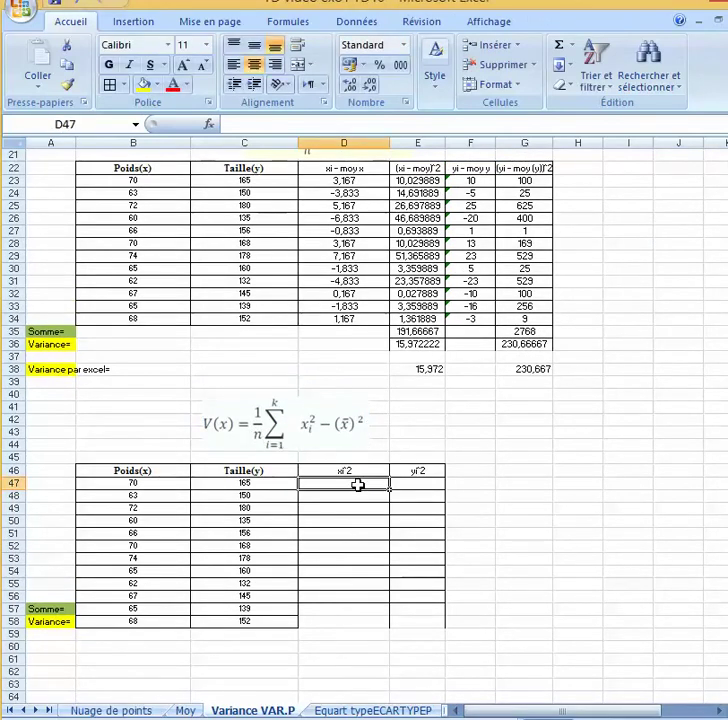
text(=)
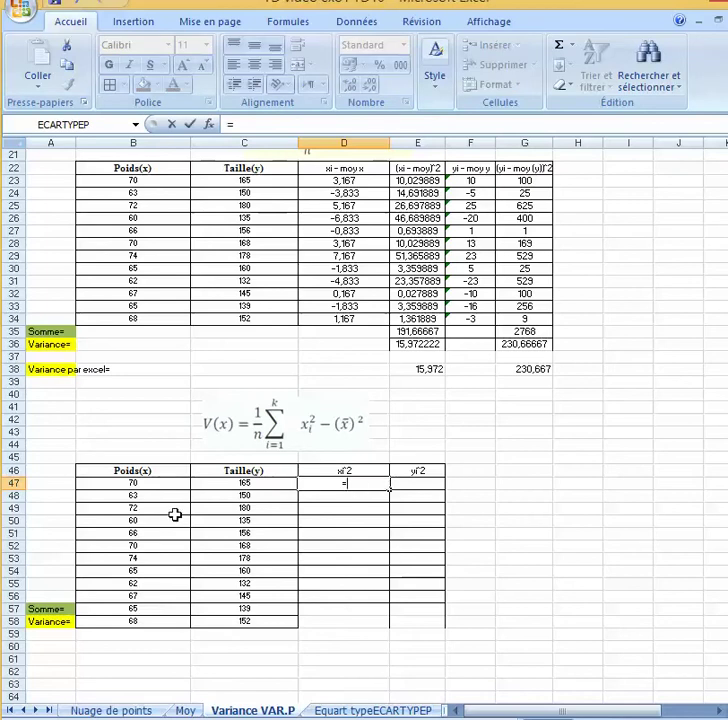
click(158, 484)
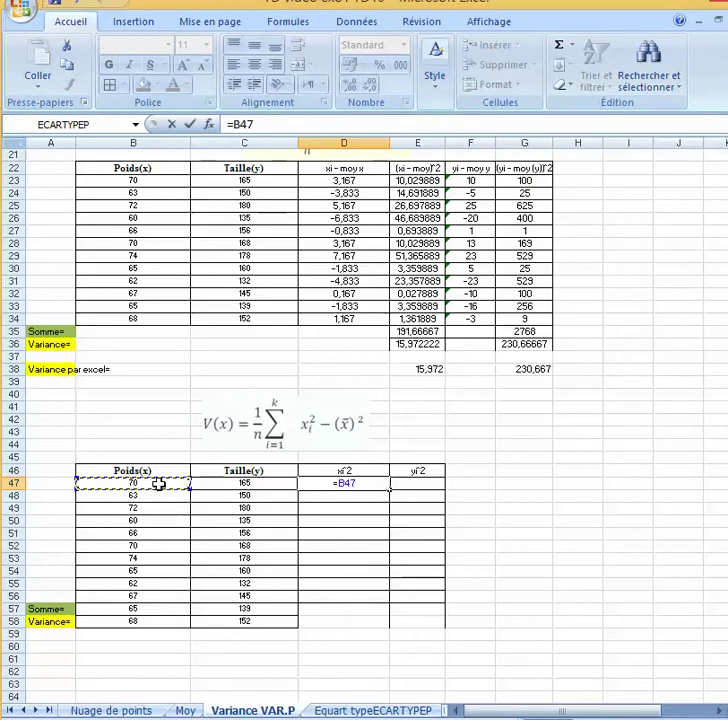
text(*)
click(214, 483)
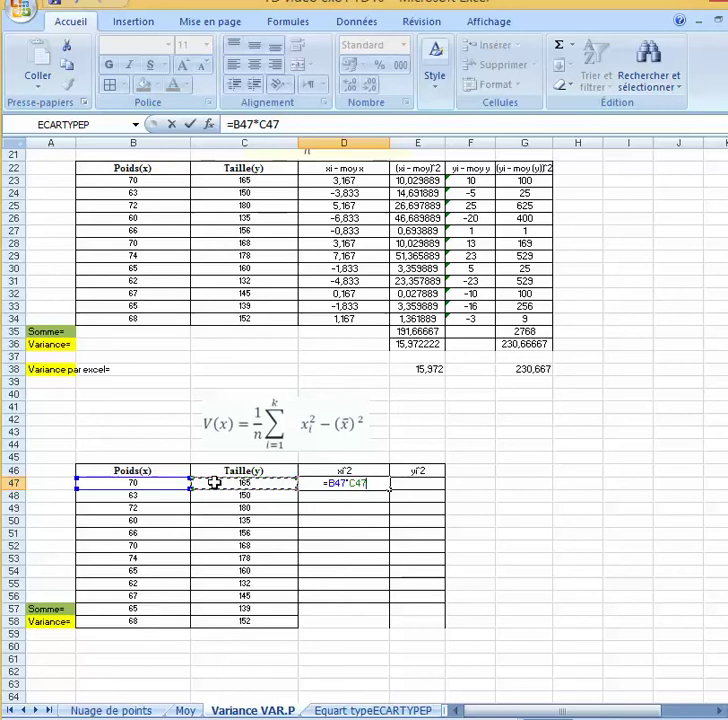
text())
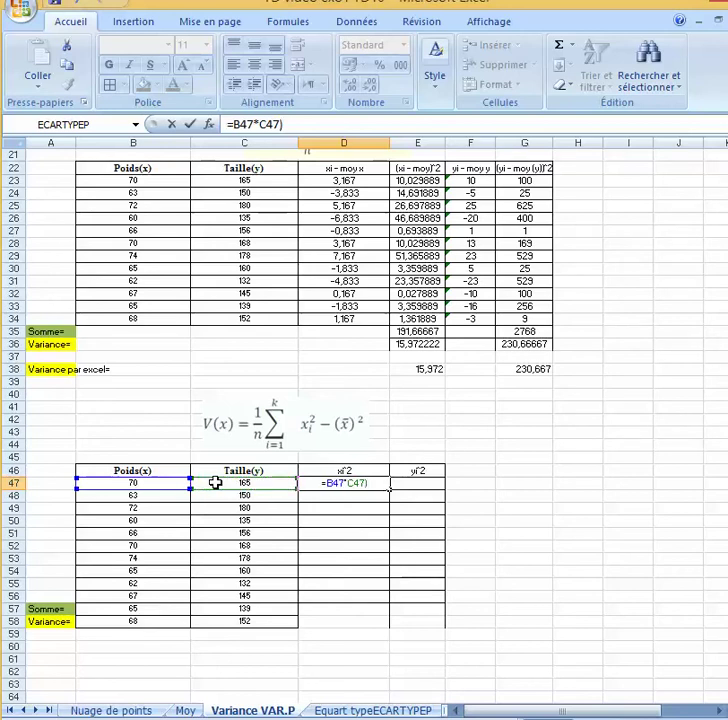
click(329, 484)
text(()
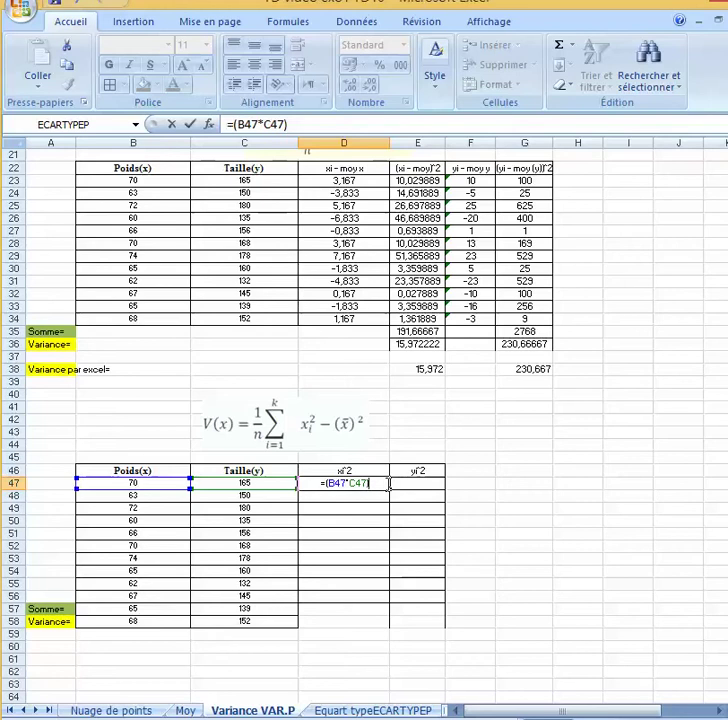
key(Return)
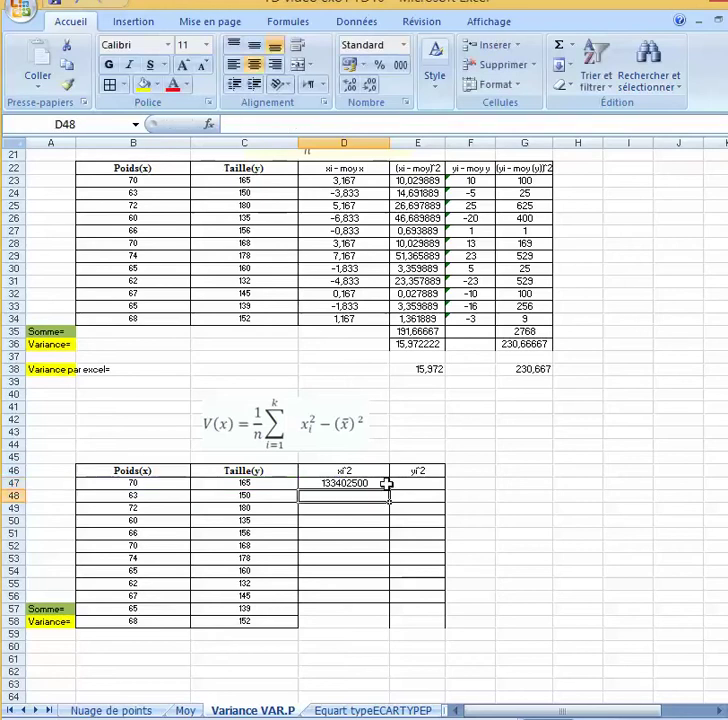
Step: Fill the D47 formula down to D58 and copy D47:D58 into the yi^2 column starting at E47
click(385, 484)
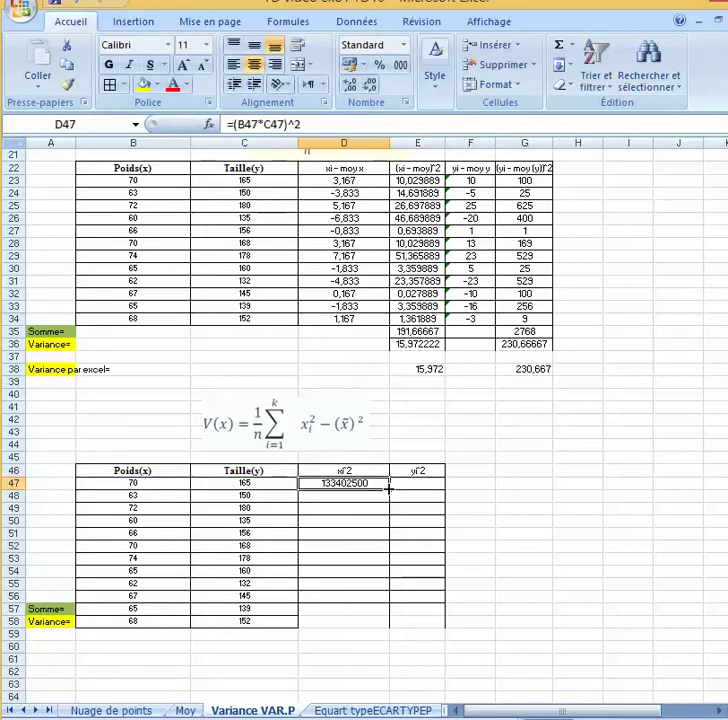
double_click(391, 489)
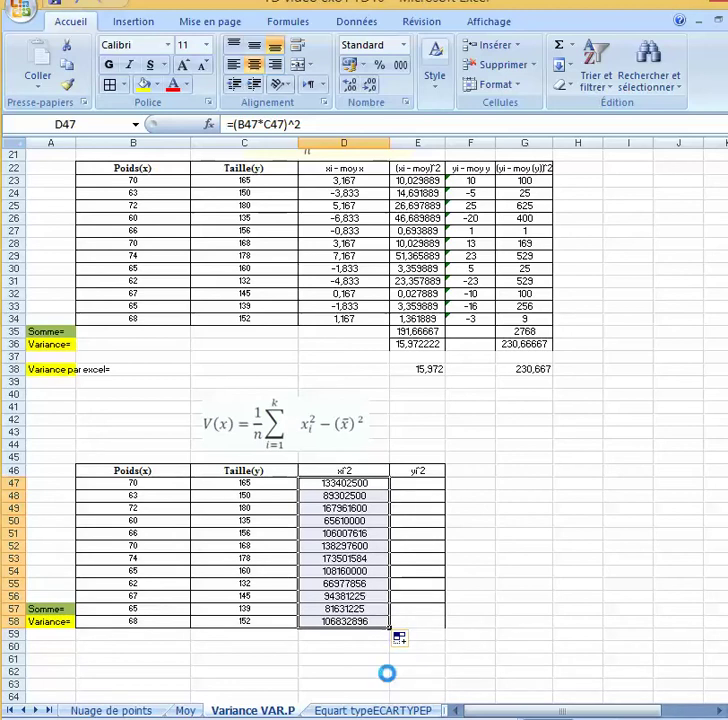
key(ctrl+c)
click(426, 487)
key(ctrl+v)
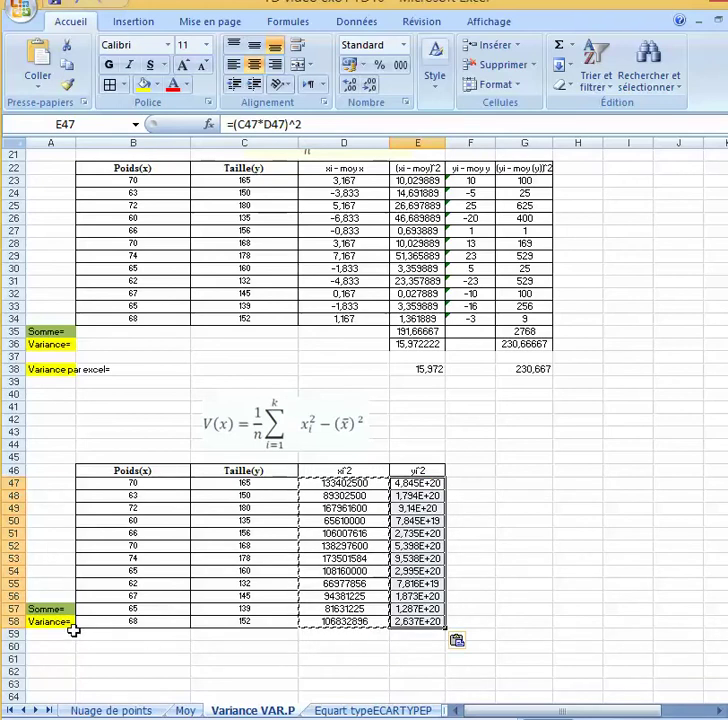
Step: Move the Somme= and Variance= labels from A57:A58 to A59:A60, below the last data row
drag(60, 610, 60, 621)
key(ctrl+c)
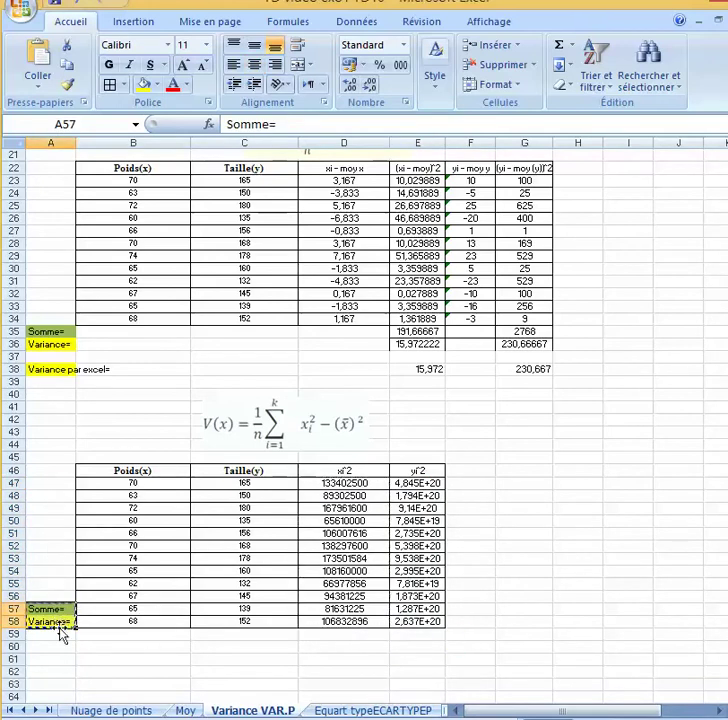
click(60, 633)
key(Return)
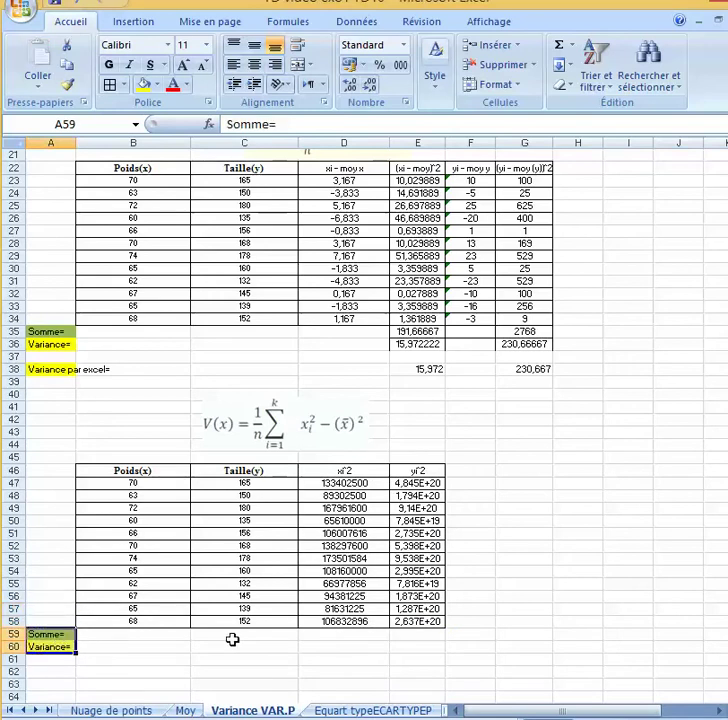
Step: Sum the xi^2 values D47:D58 in D59 with AutoSum and extend the sum formula to E59 for yi^2
click(365, 634)
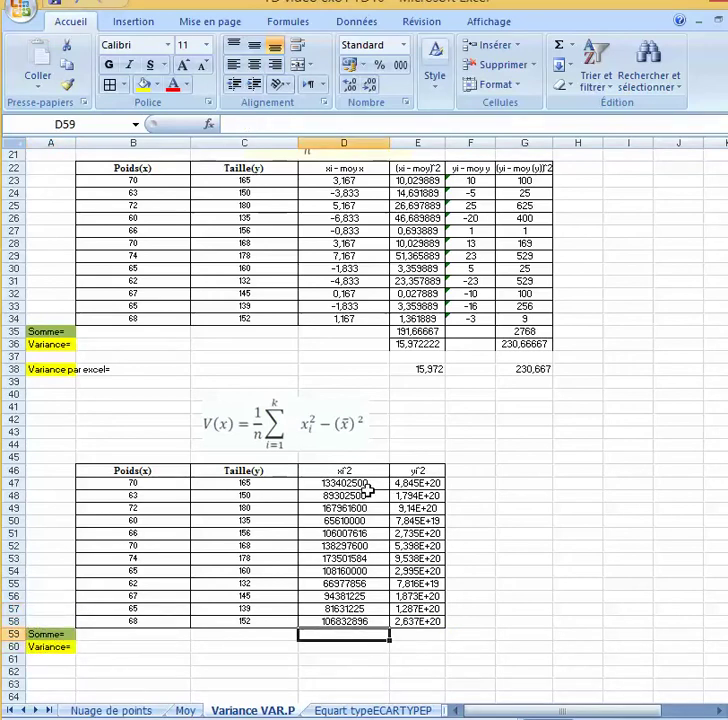
drag(368, 484, 357, 619)
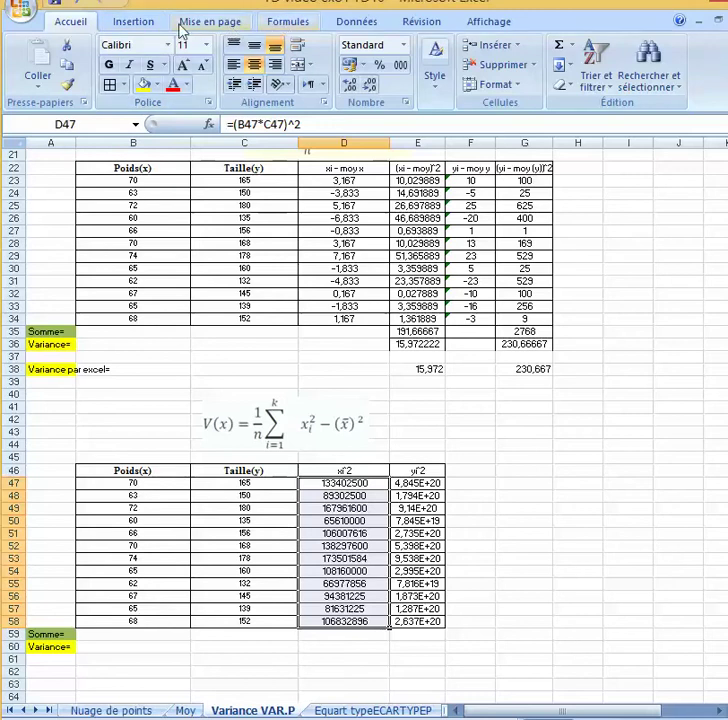
click(290, 22)
click(140, 44)
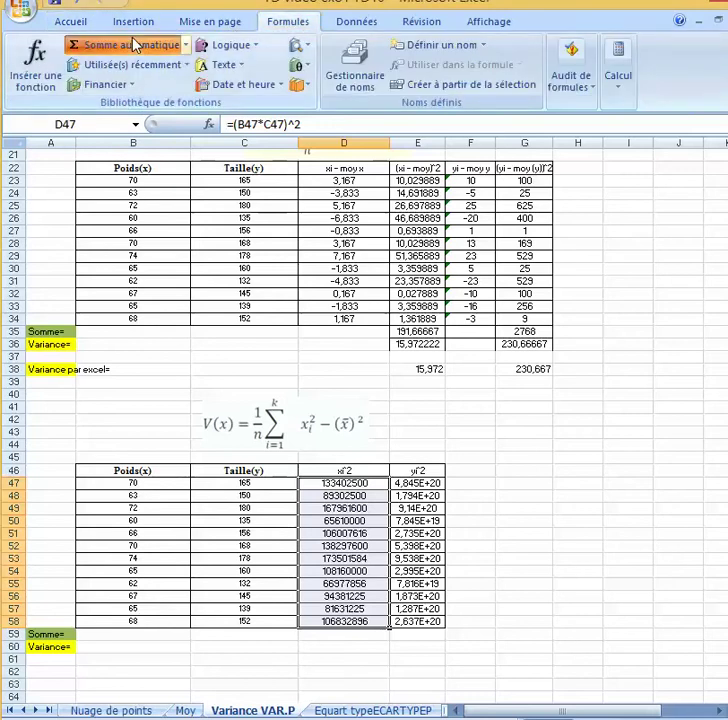
click(400, 635)
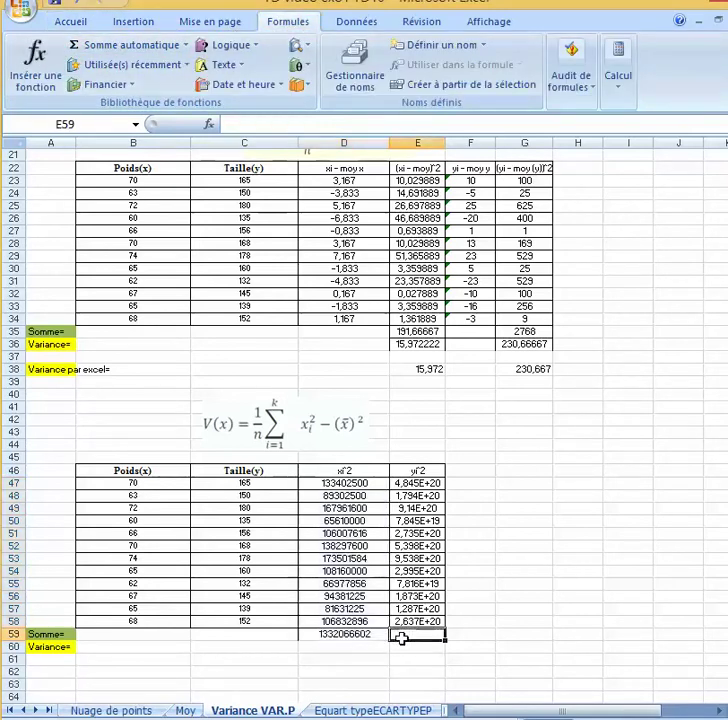
click(370, 636)
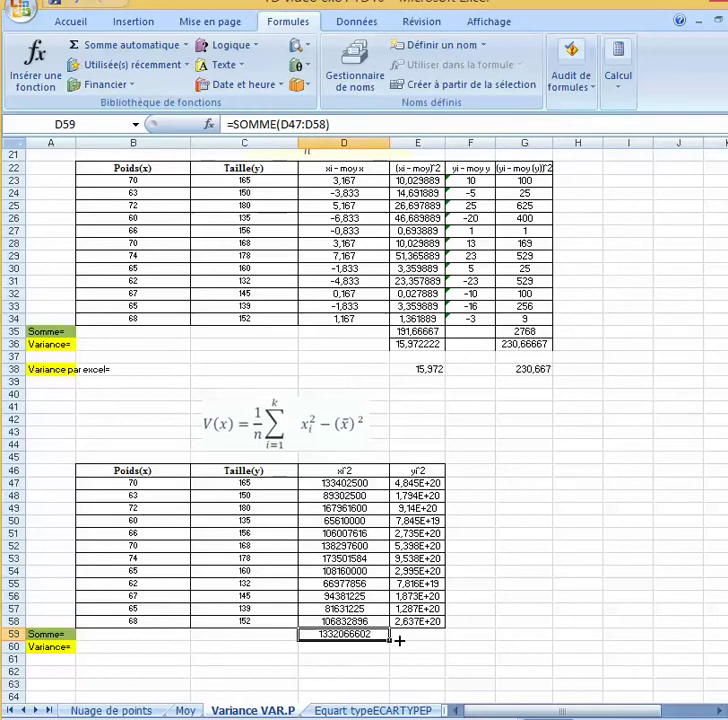
drag(399, 640, 432, 647)
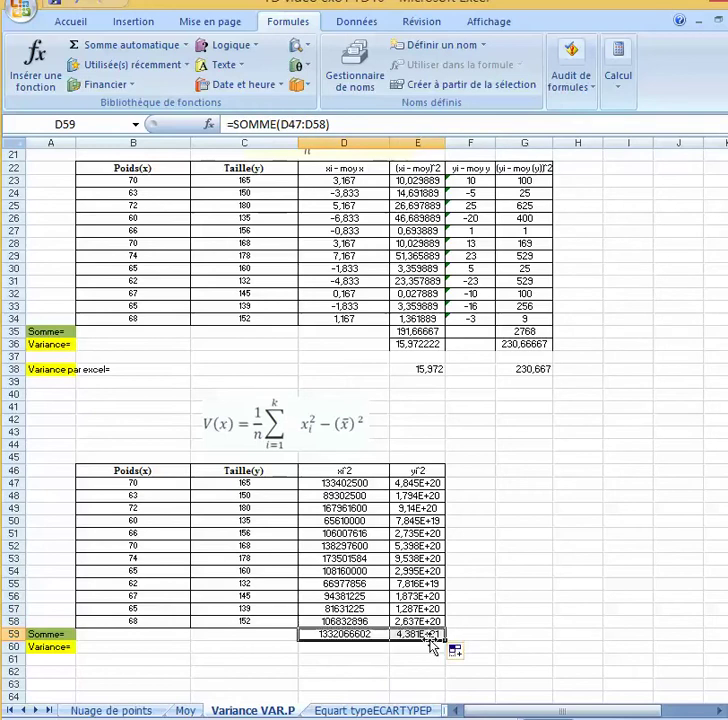
Step: Enter the variance formula =(D59/12)-66,833*155 in D60, under the xi^2 sum of the lower table
click(305, 647)
text(=)
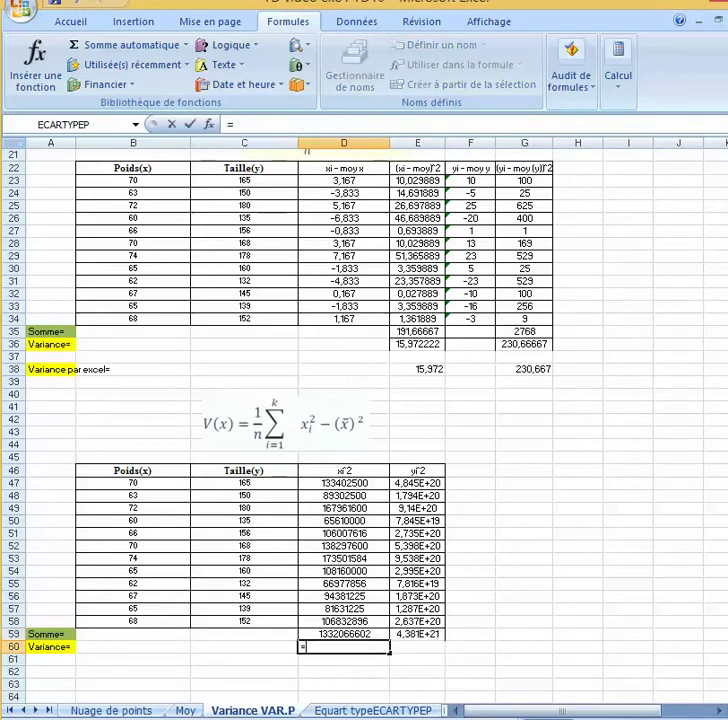
text(()
click(337, 634)
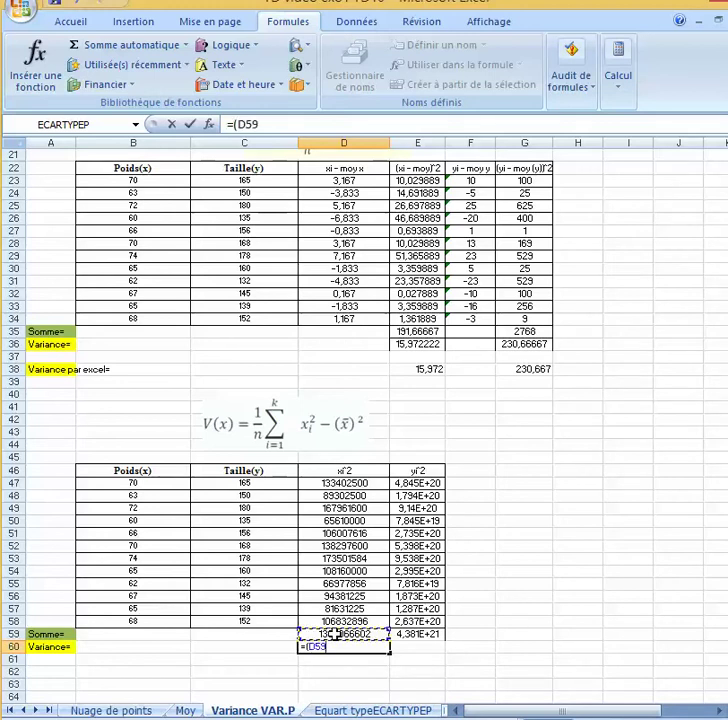
text(/)
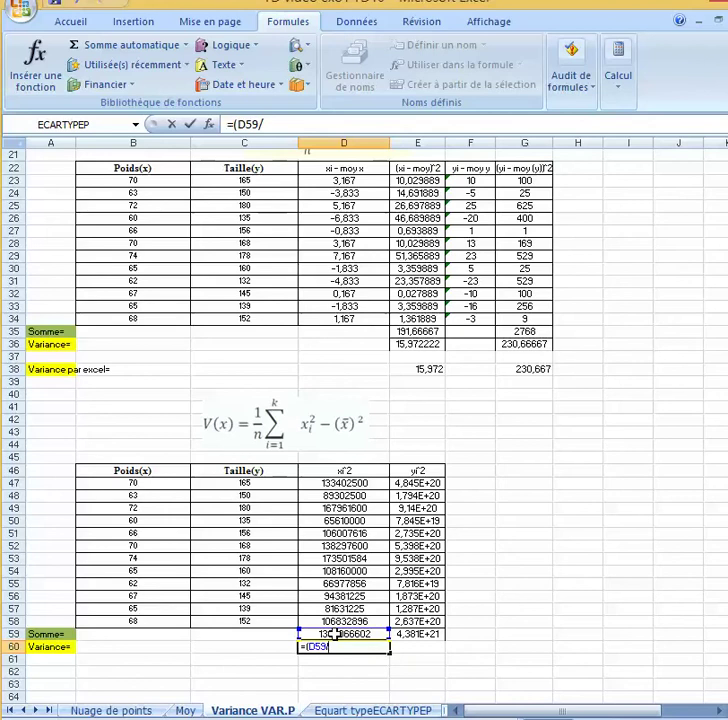
text(12)-)
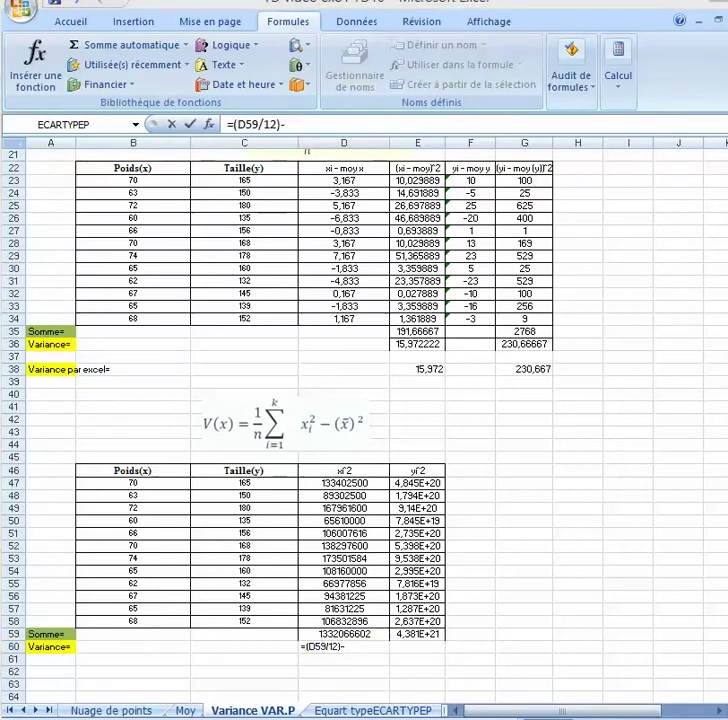
scroll(364, 420, up, 7)
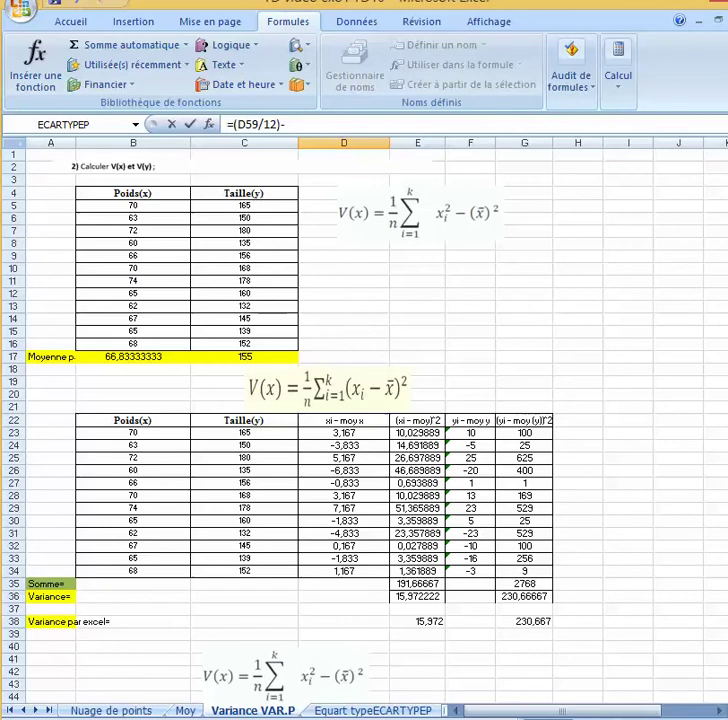
scroll(364, 420, down, 15)
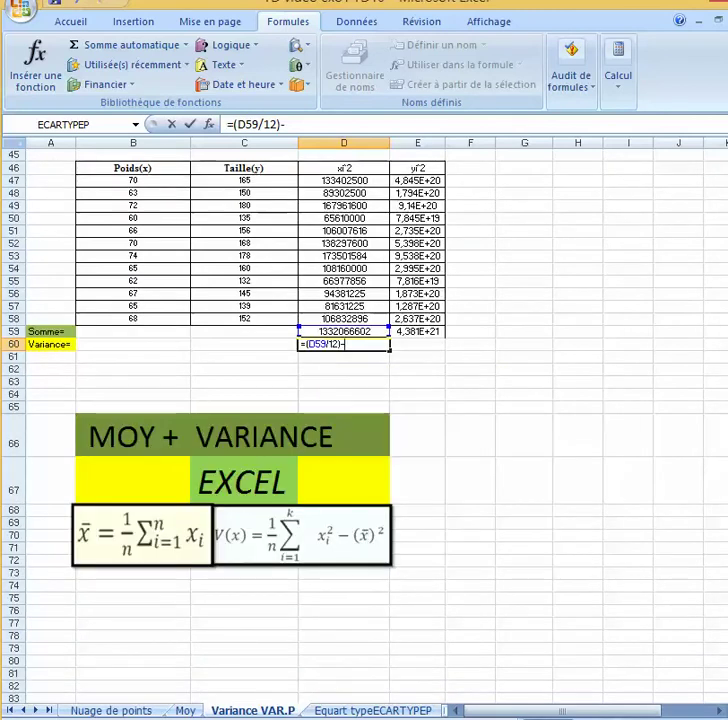
text(66,)
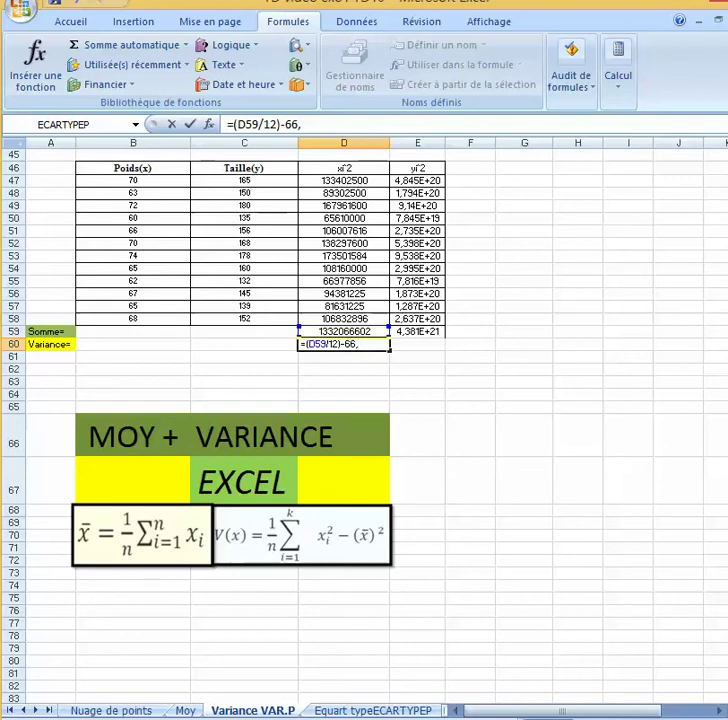
text(833*155)
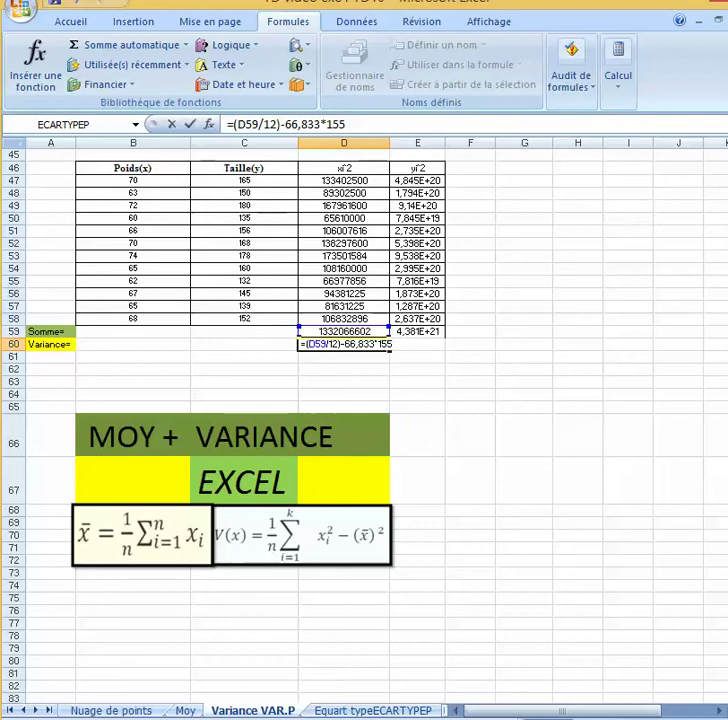
key(Return)
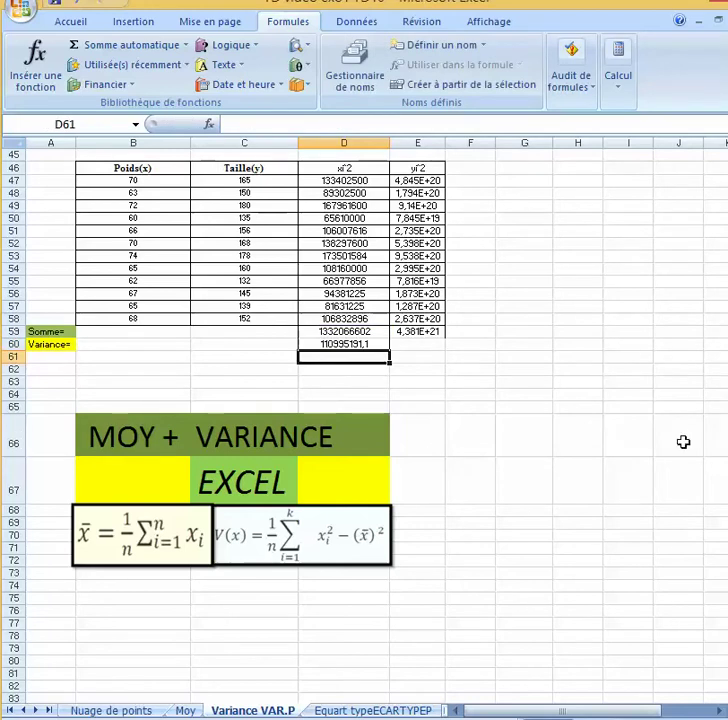
Step: Change the first xi^2 formula in D47 to =(B47*B47)^2 so that it uses only the weight value
click(370, 344)
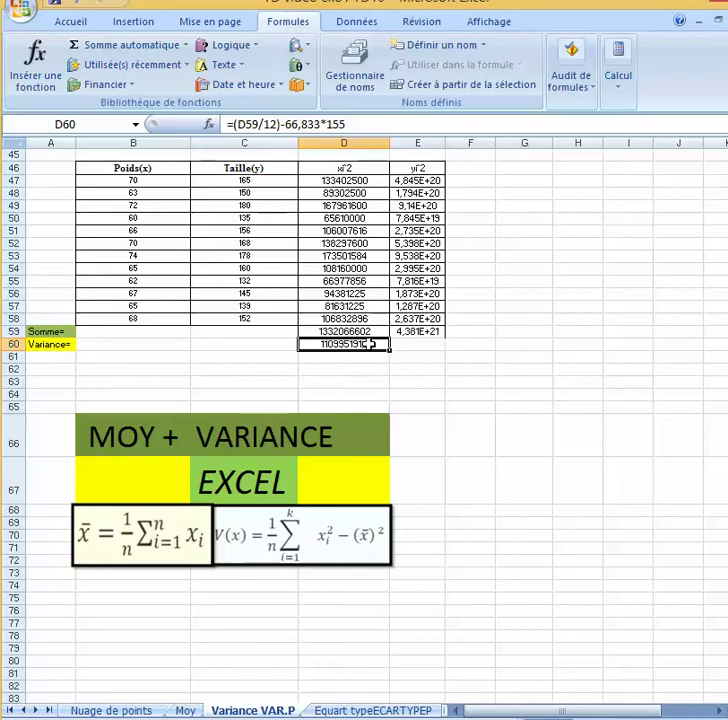
click(338, 182)
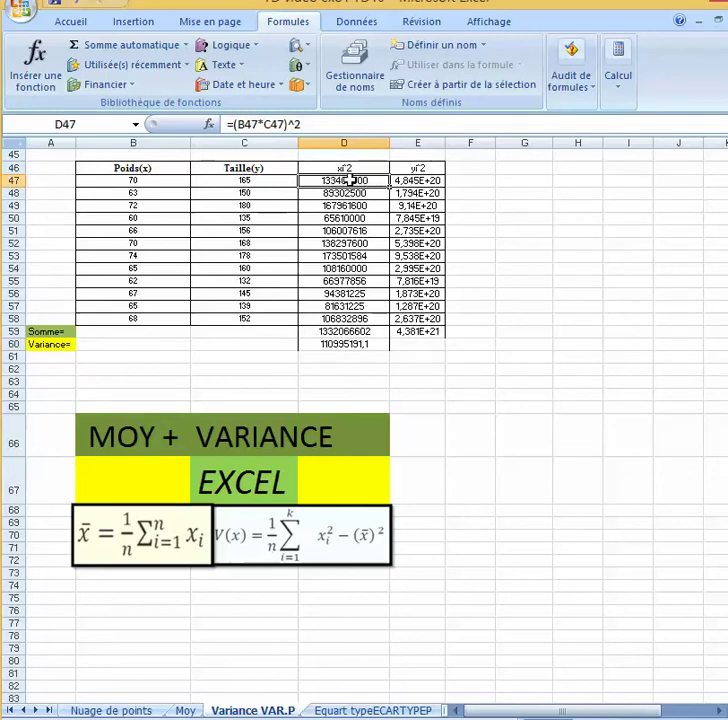
double_click(344, 182)
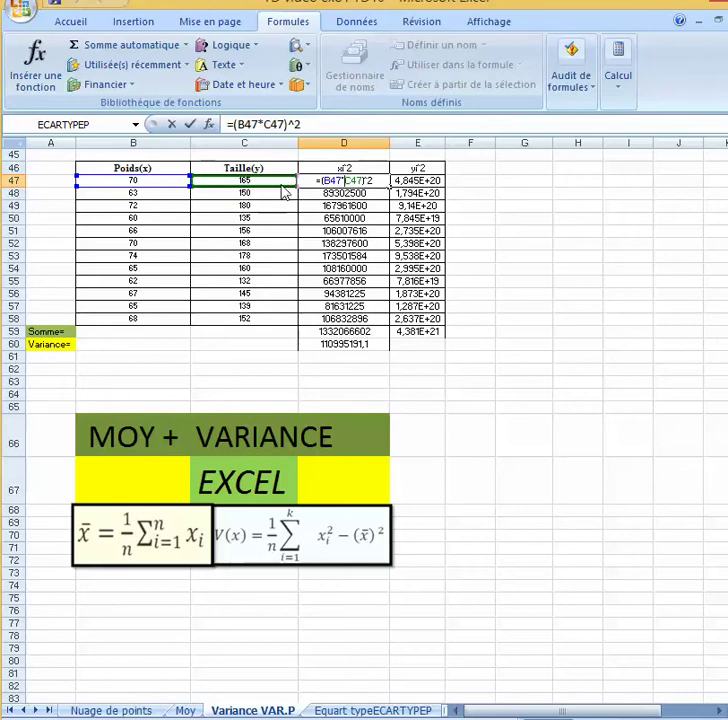
click(170, 213)
click(166, 182)
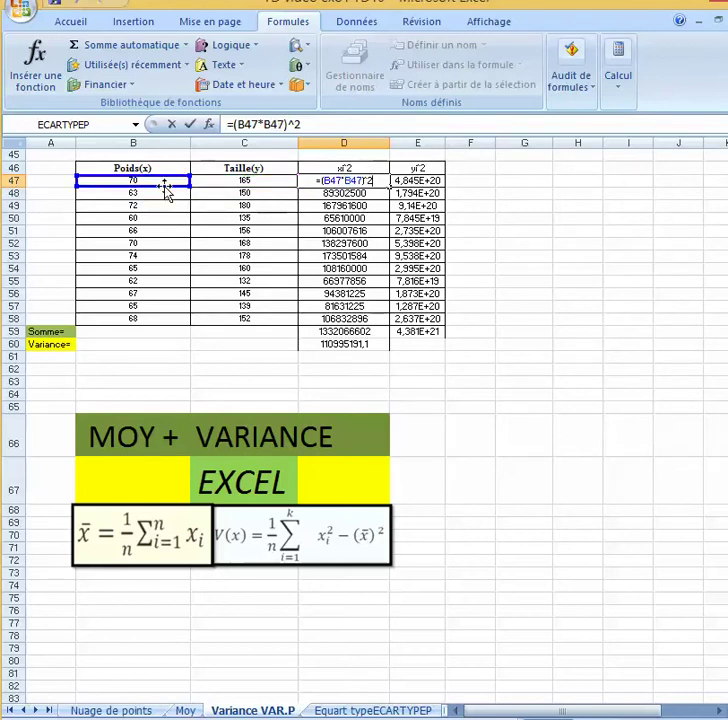
key(Return)
Step: Fill the D47 formula down the xi^2 column to D58, leaving the sum and variance cells intact
click(370, 183)
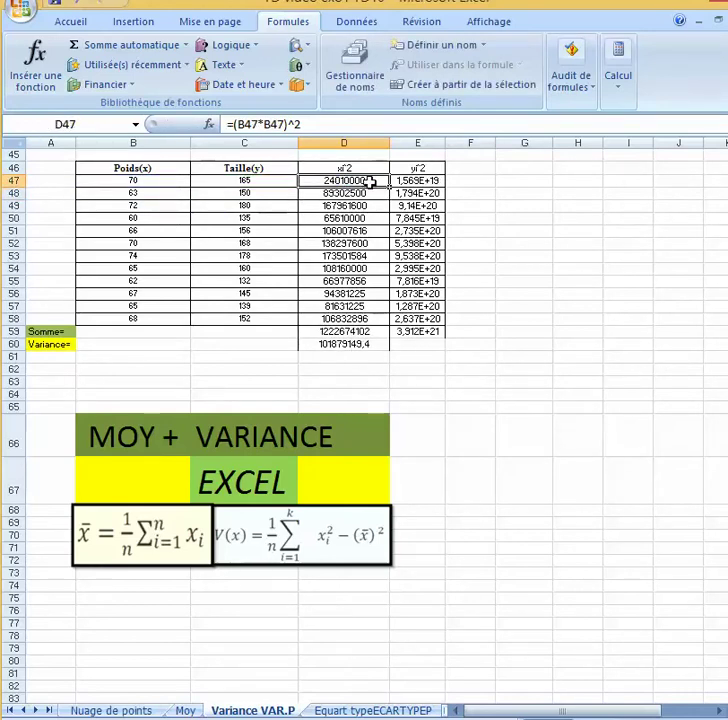
double_click(390, 186)
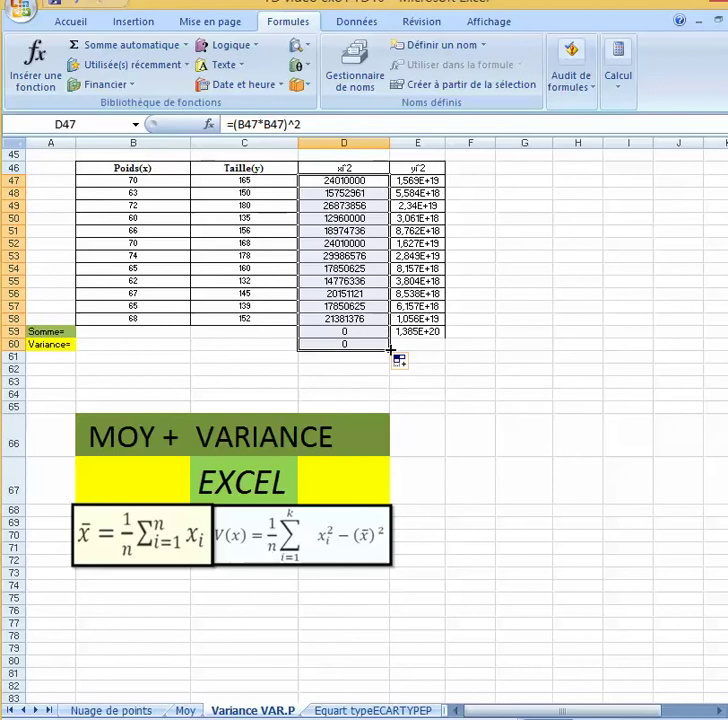
click(79, 5)
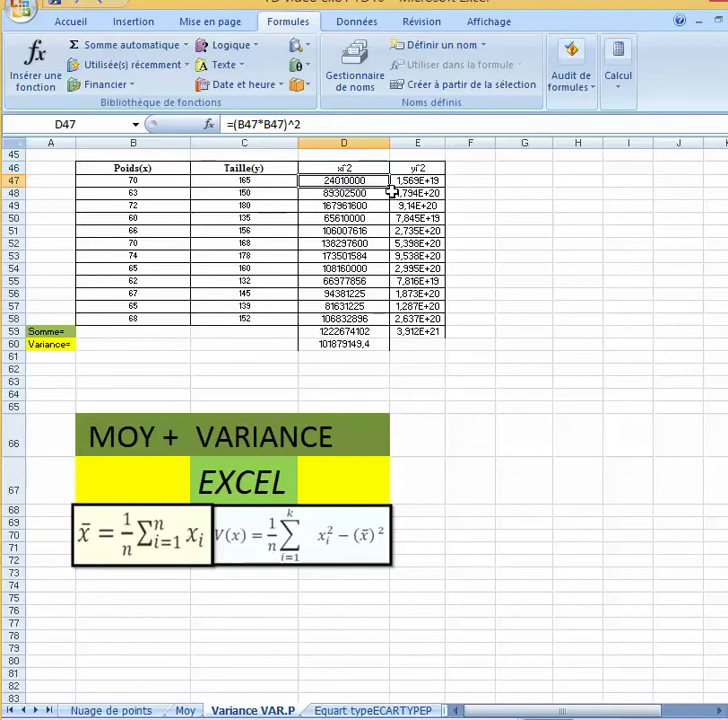
drag(390, 187, 382, 320)
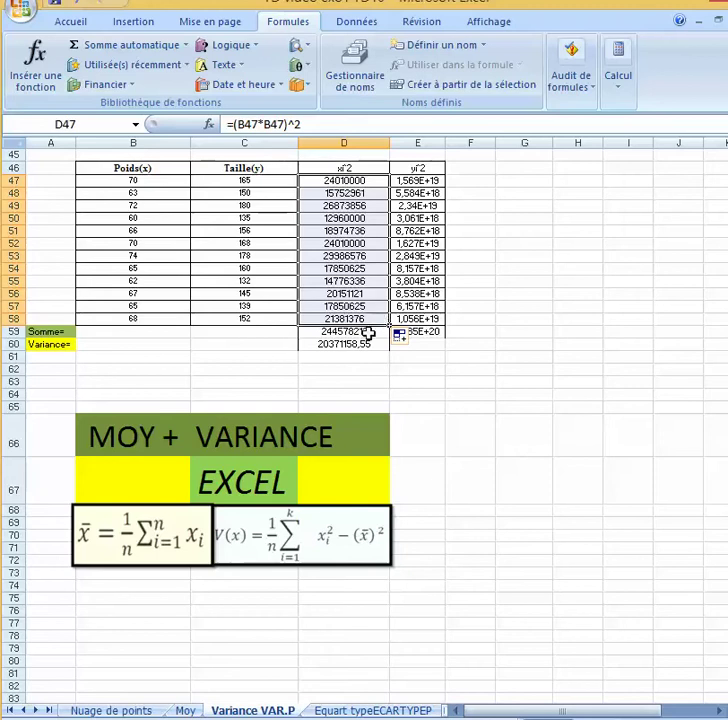
Step: Change the variance formula in D60 to =(D59/12)-66,833^2, subtracting the squared mean weight
click(358, 331)
double_click(358, 331)
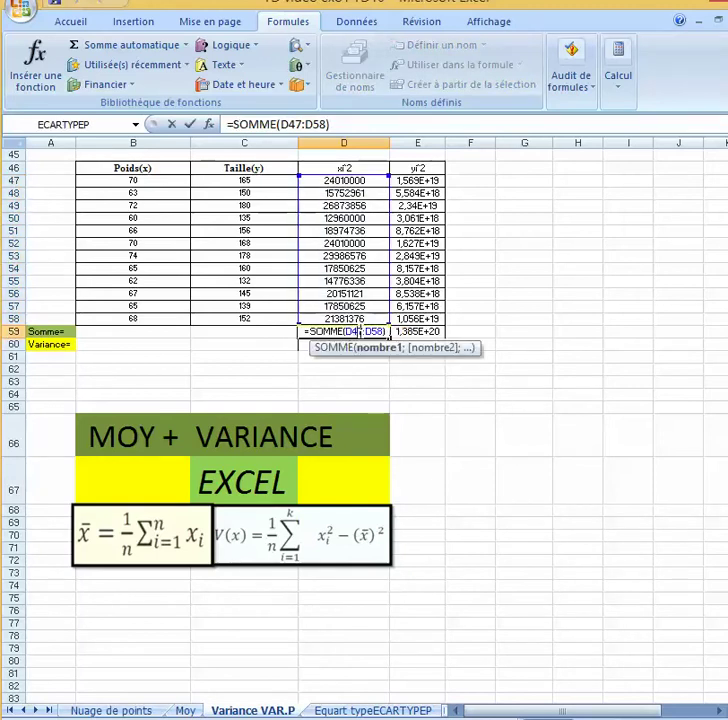
key(Return)
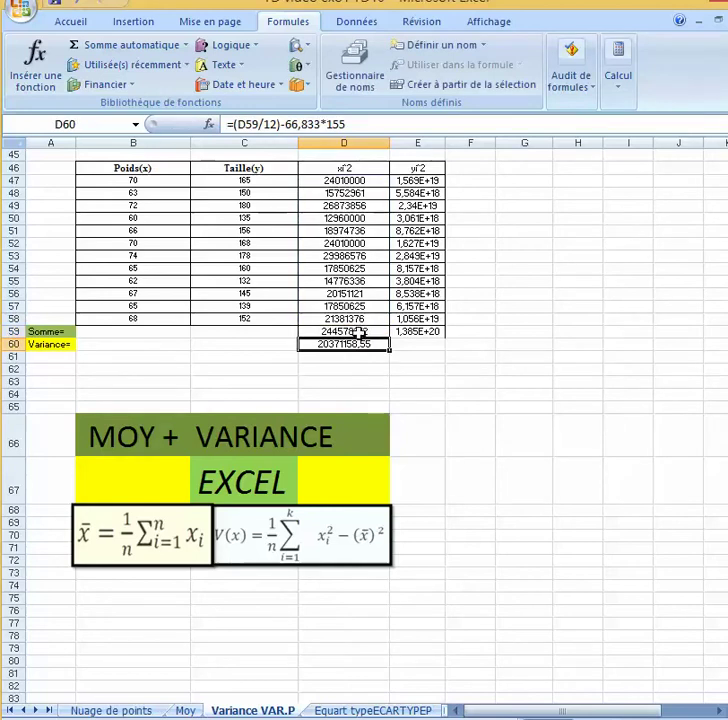
double_click(355, 344)
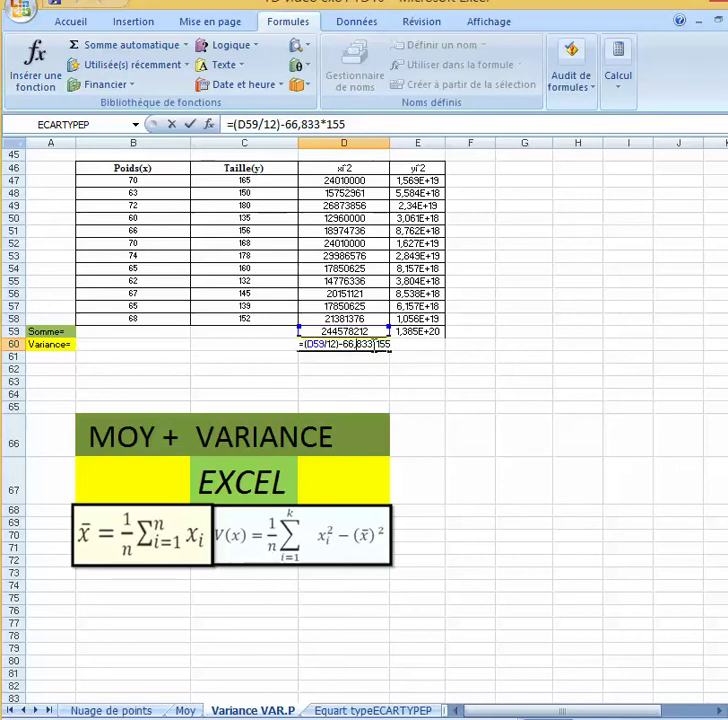
key(Delete)
key(Delete)
key(Delete)
key(Delete)
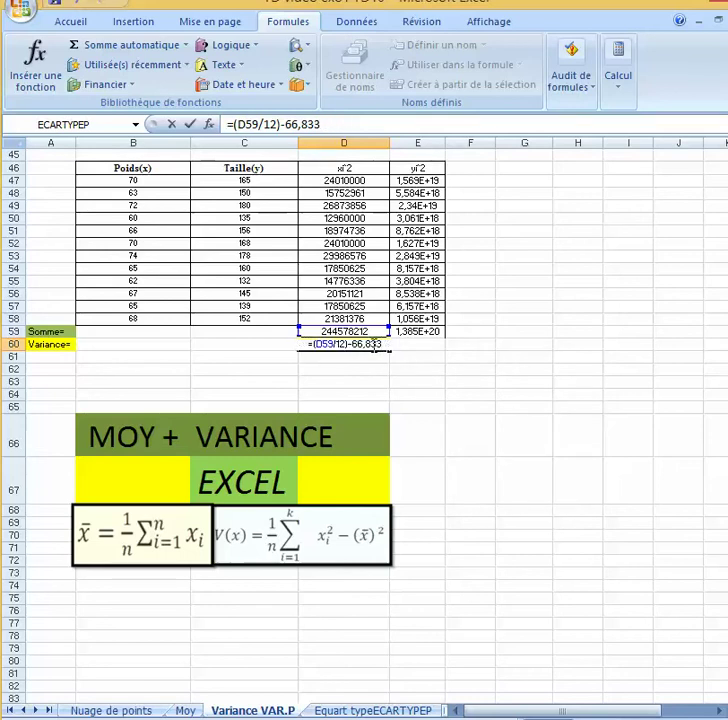
text(^2)
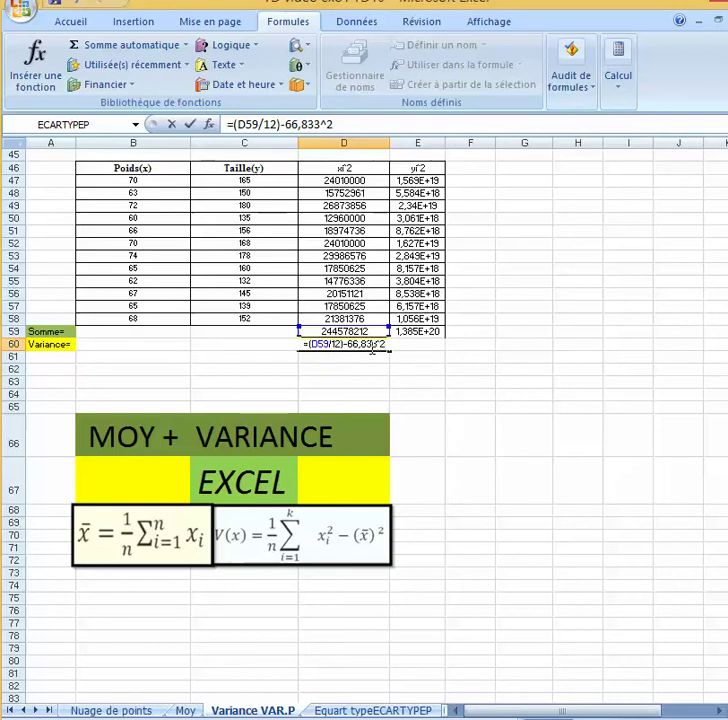
key(Return)
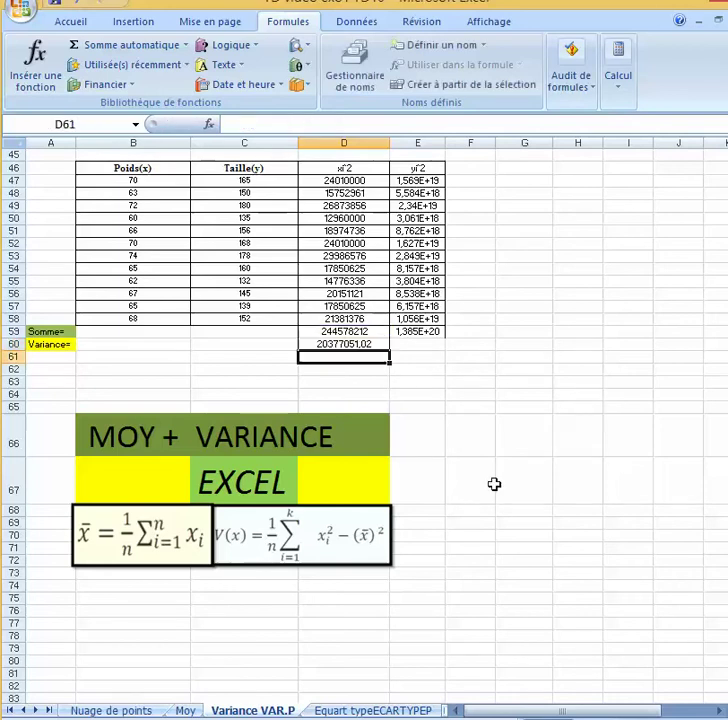
Step: Check the xi^2 sum formula in D59 and the range it covers, along with the variance formula in D60
click(378, 334)
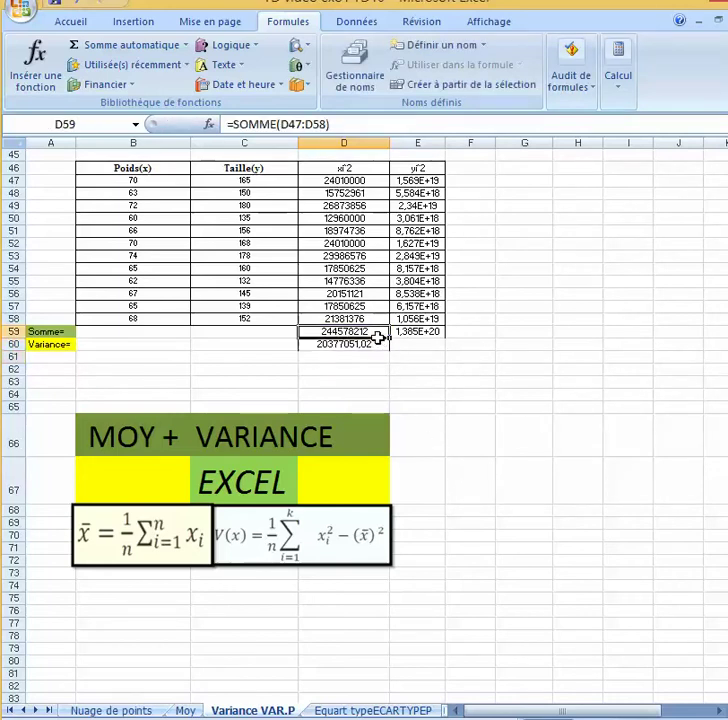
click(368, 344)
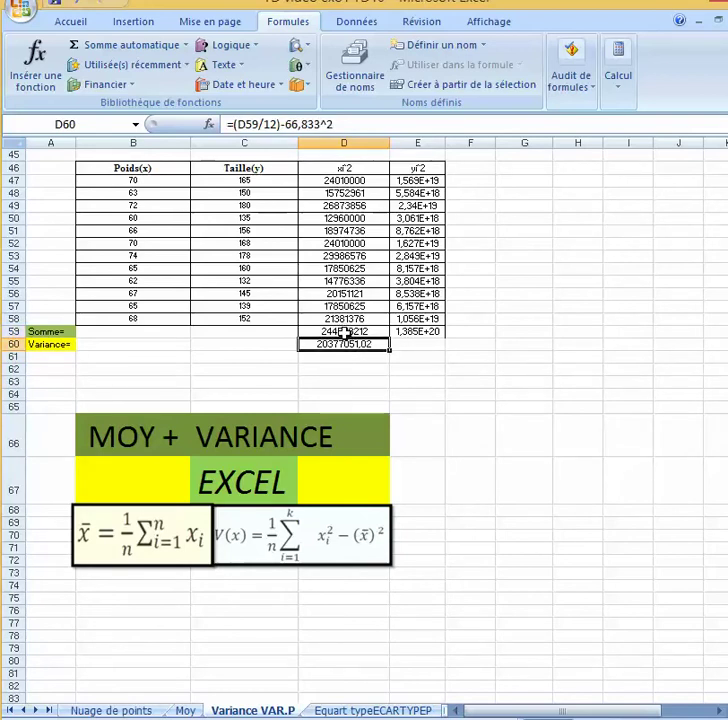
click(344, 332)
double_click(344, 332)
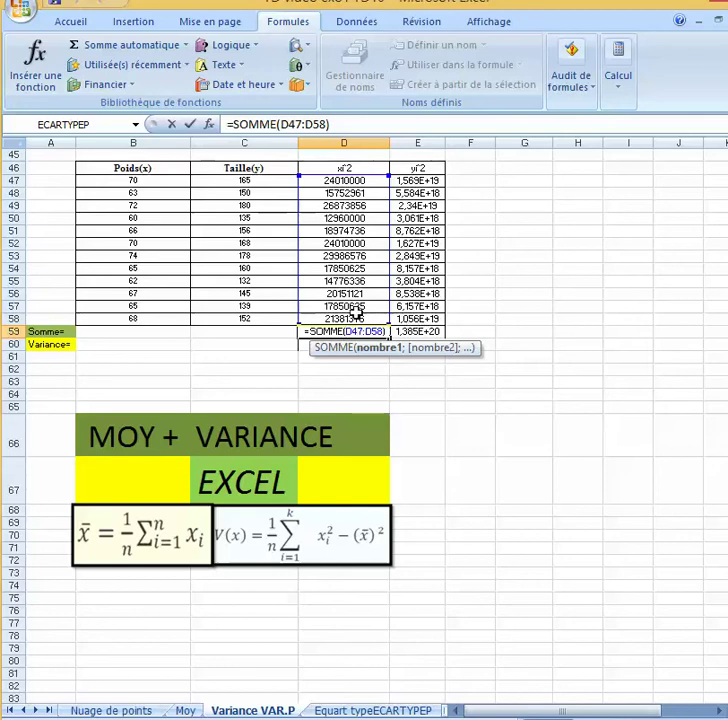
key(Return)
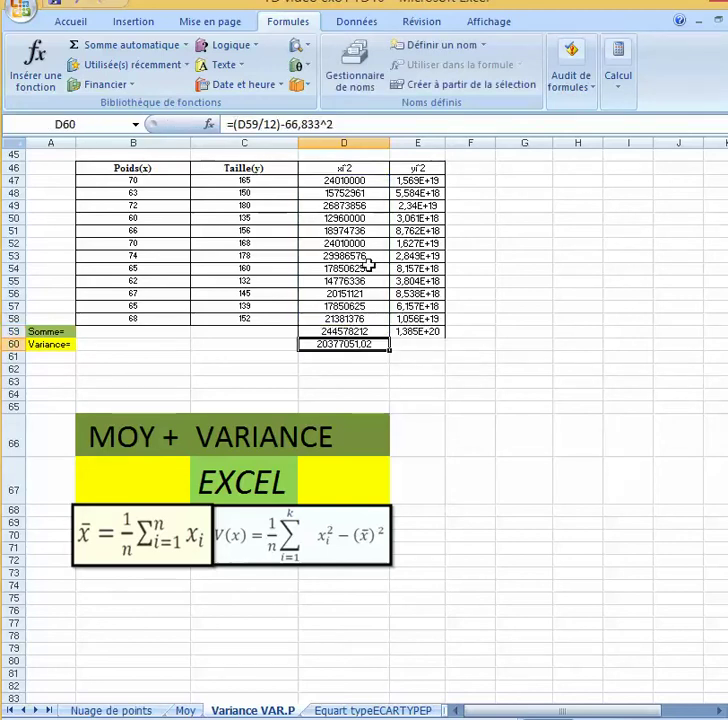
double_click(351, 331)
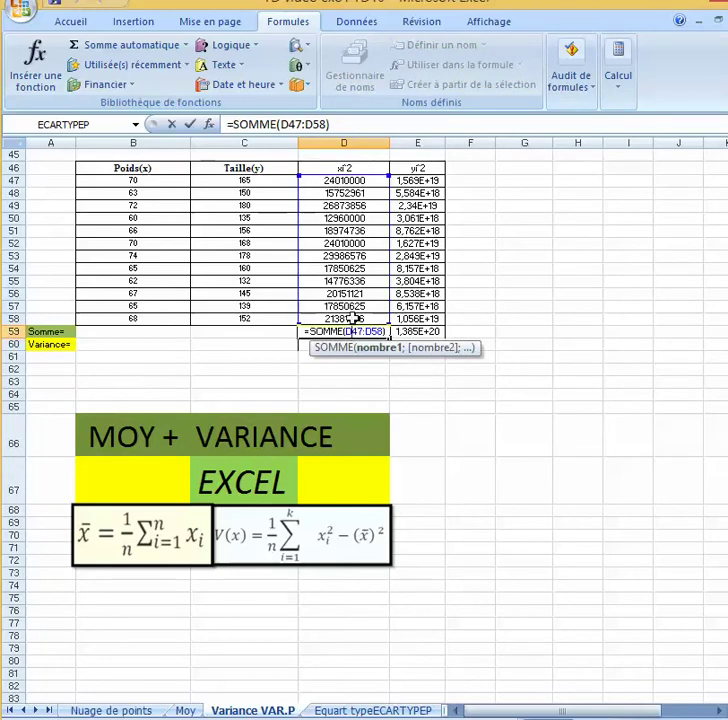
Step: Correct the first xi^2 formula in D47 to =B47^2
click(340, 181)
double_click(340, 181)
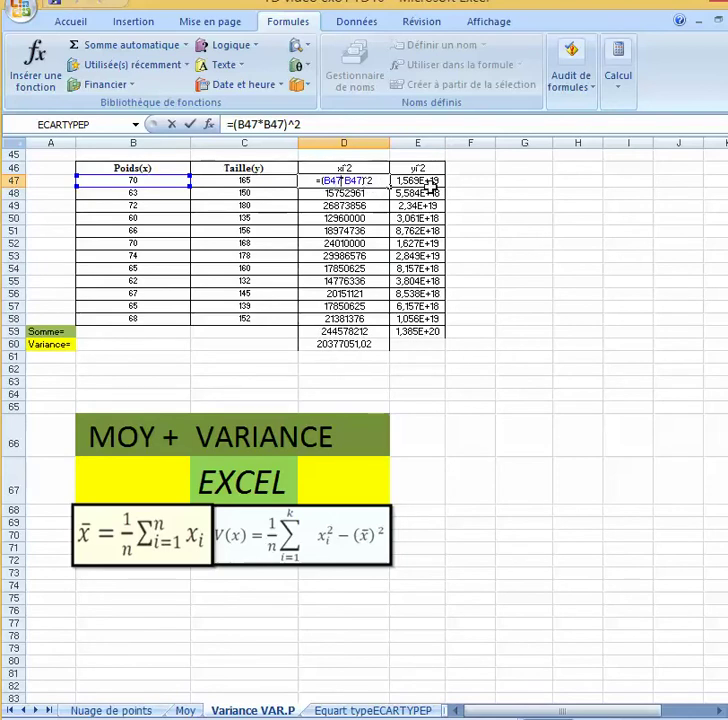
key(Delete)
key(Delete)
key(Delete)
key(Delete)
key(Delete)
key(Delete)
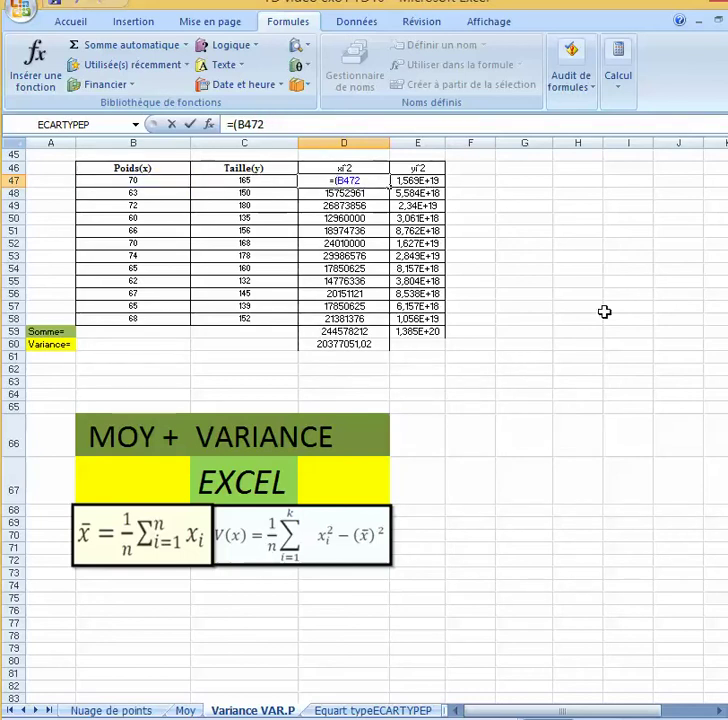
key(BackSpace)
key(Return)
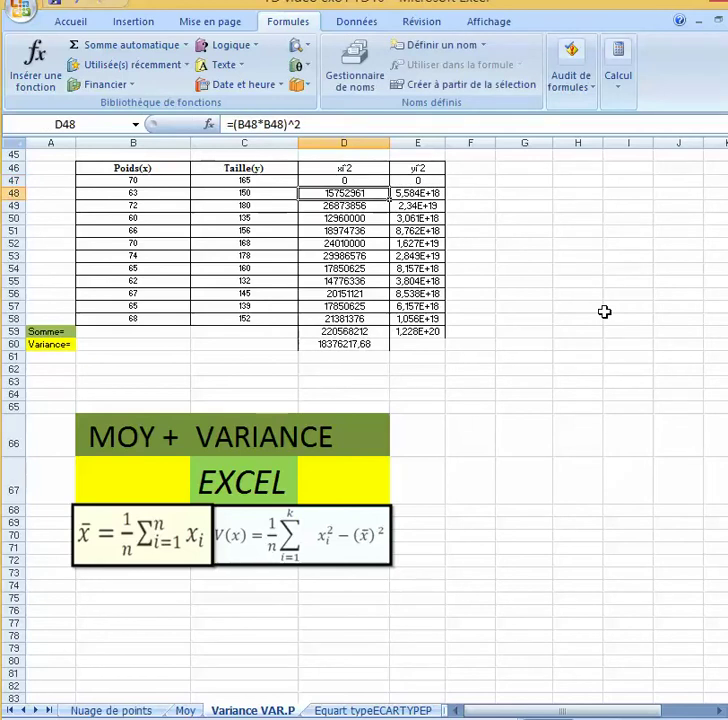
key(Up)
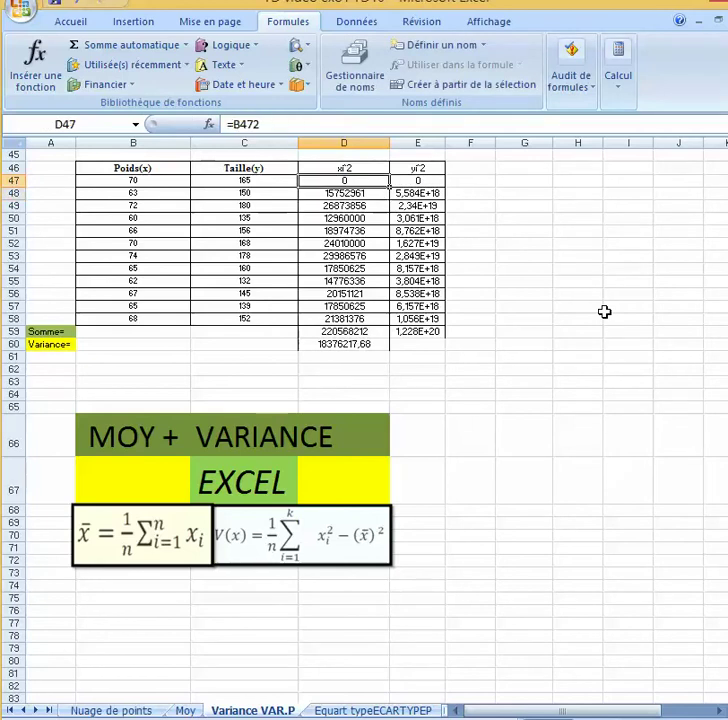
double_click(349, 180)
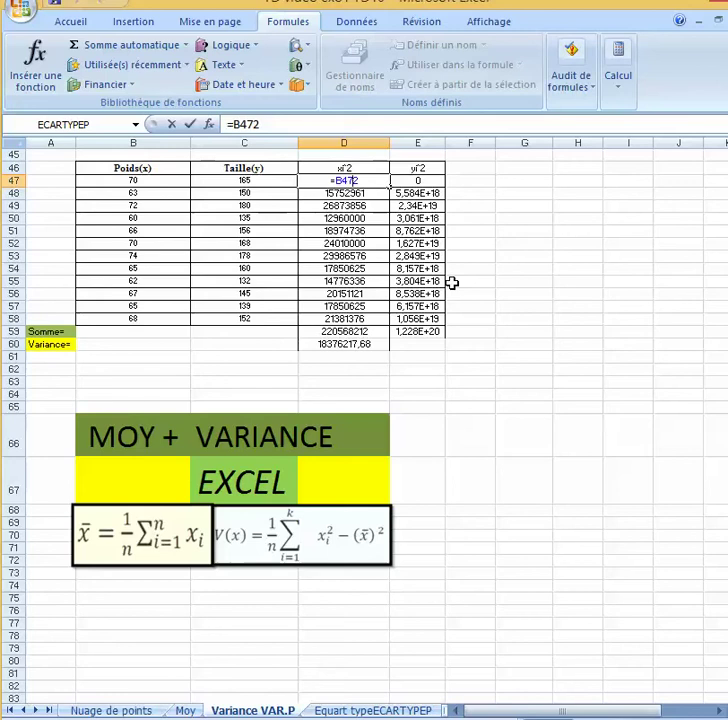
text(^2)
key(Delete)
key(Return)
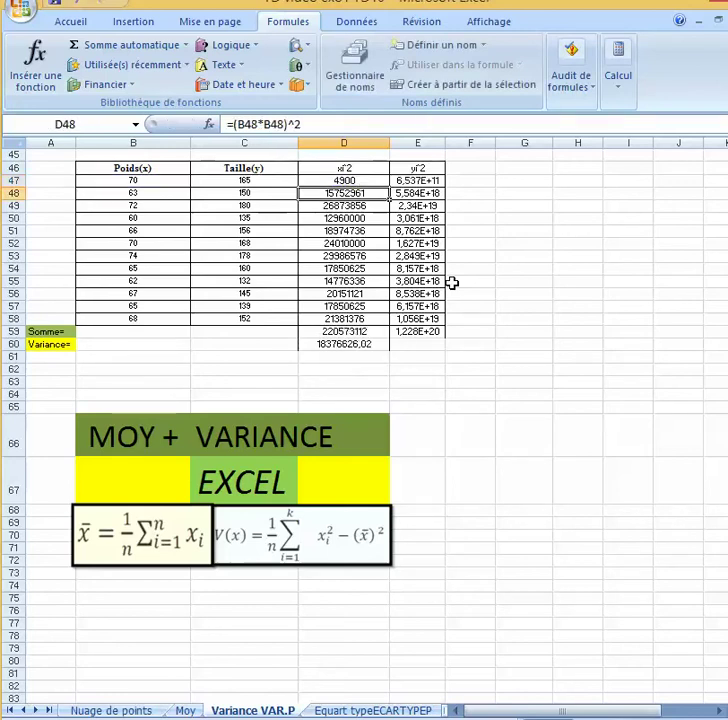
click(330, 182)
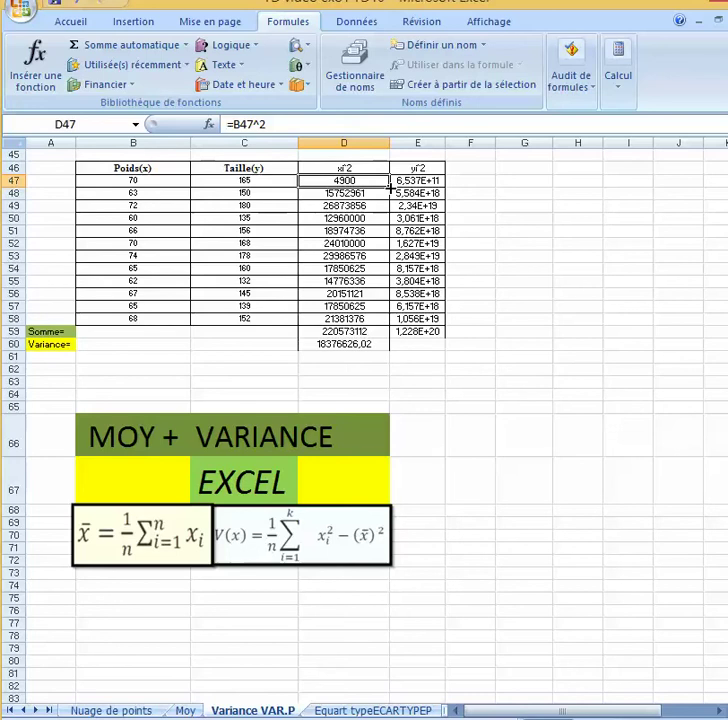
Step: Fill the D47 formula down the xi^2 column to D58 and check the range summed in D59
drag(390, 187, 386, 325)
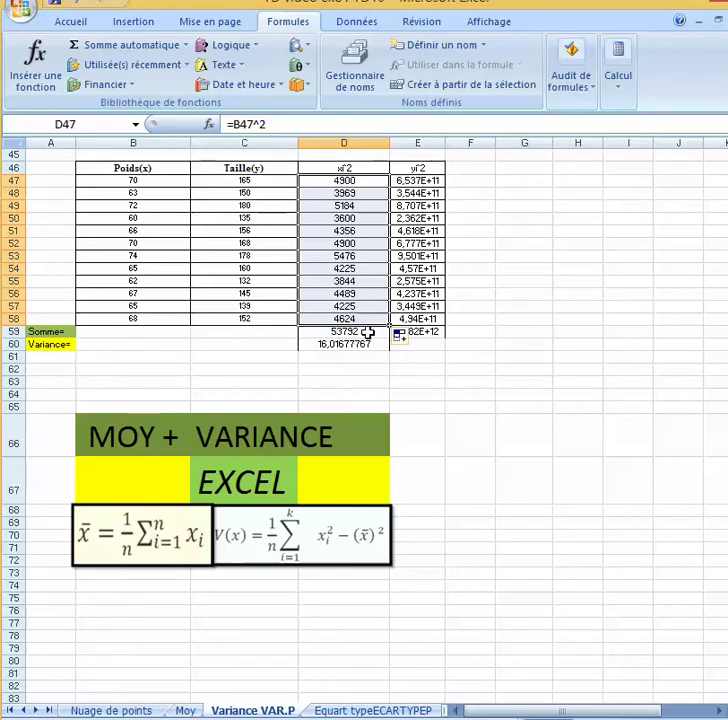
click(368, 332)
double_click(368, 332)
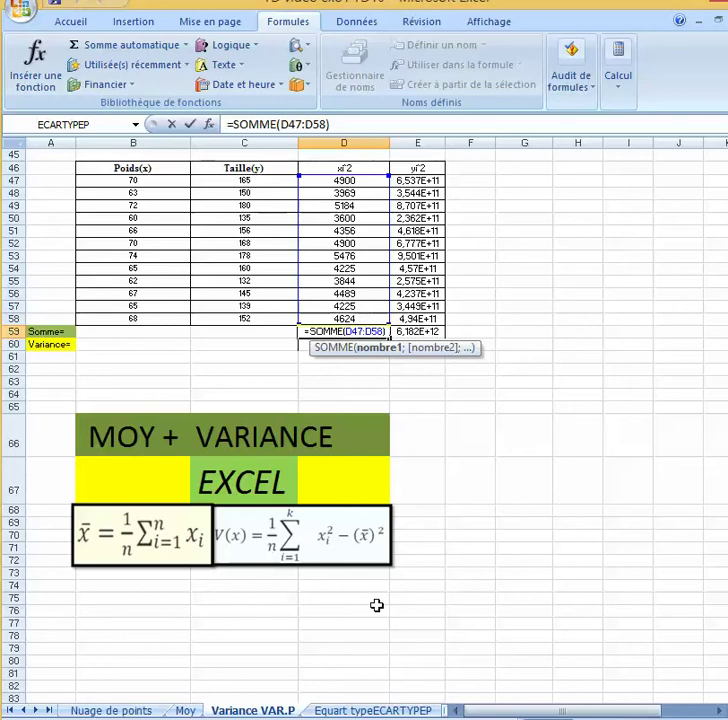
key(Return)
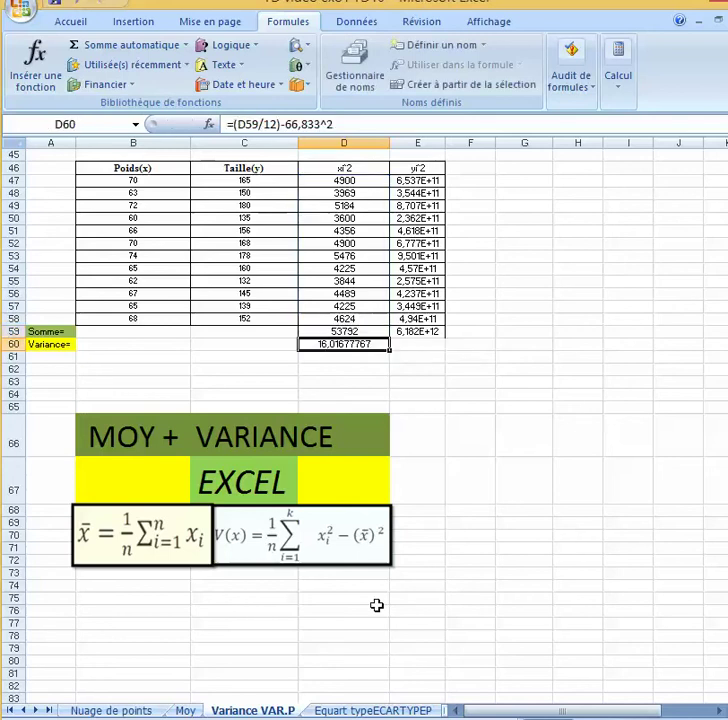
Step: Change the variance formula in D60 to =(D59/12)-66,8333333^2, using more decimals of the mean weight
double_click(347, 344)
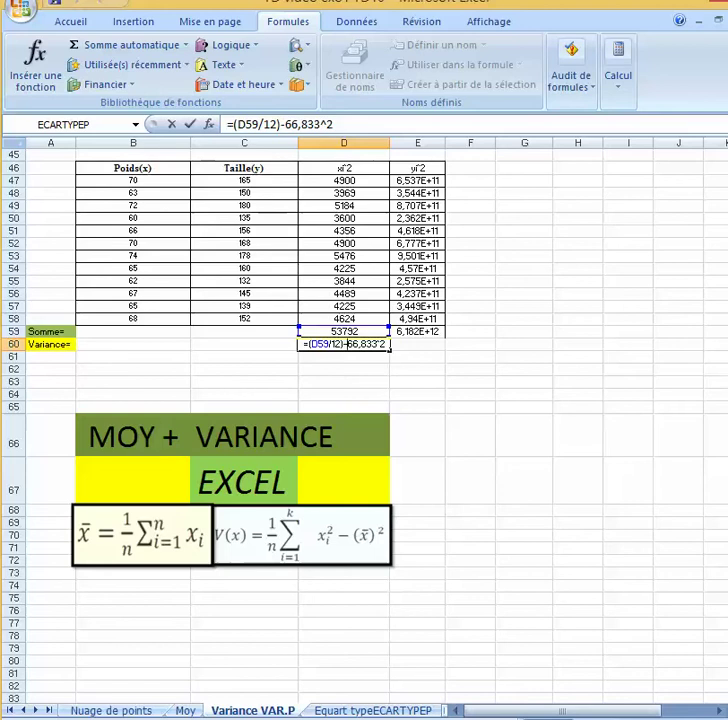
scroll(364, 400, up, 2)
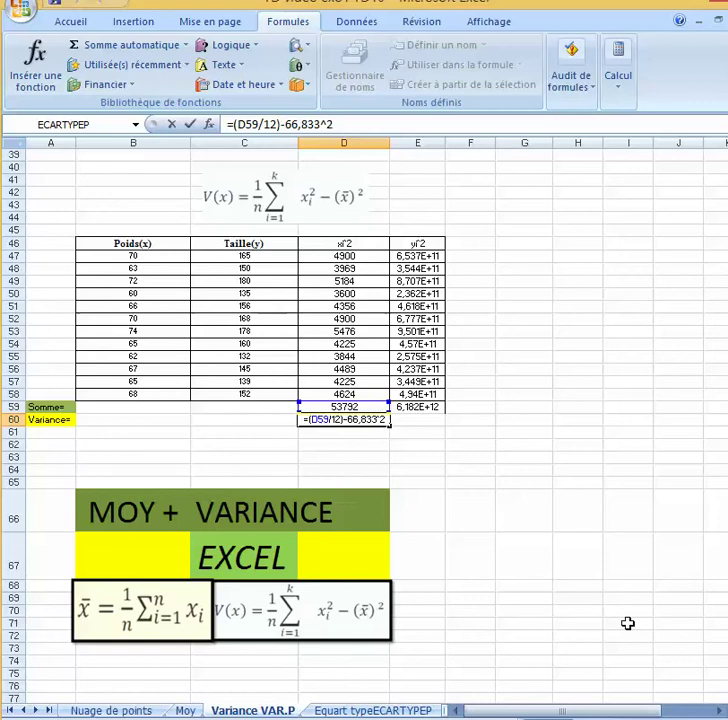
text(3333)
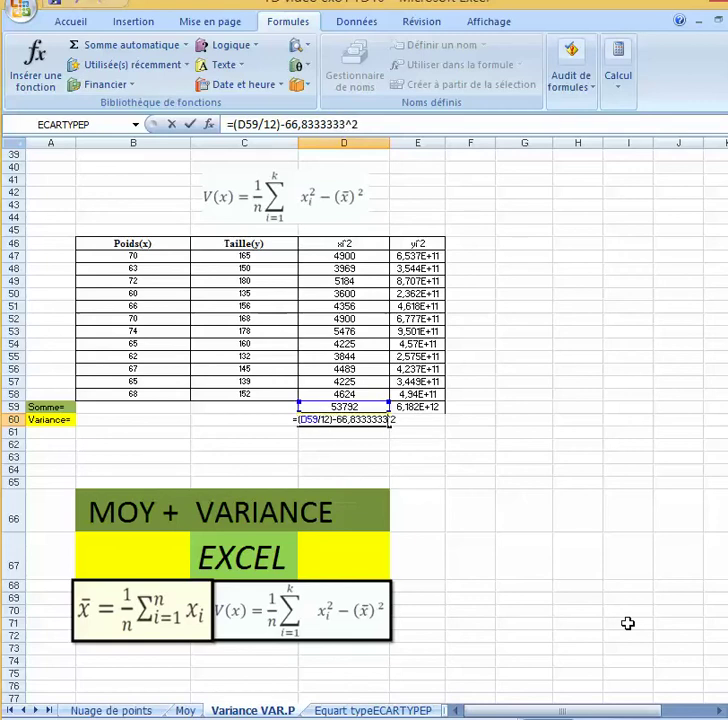
key(Return)
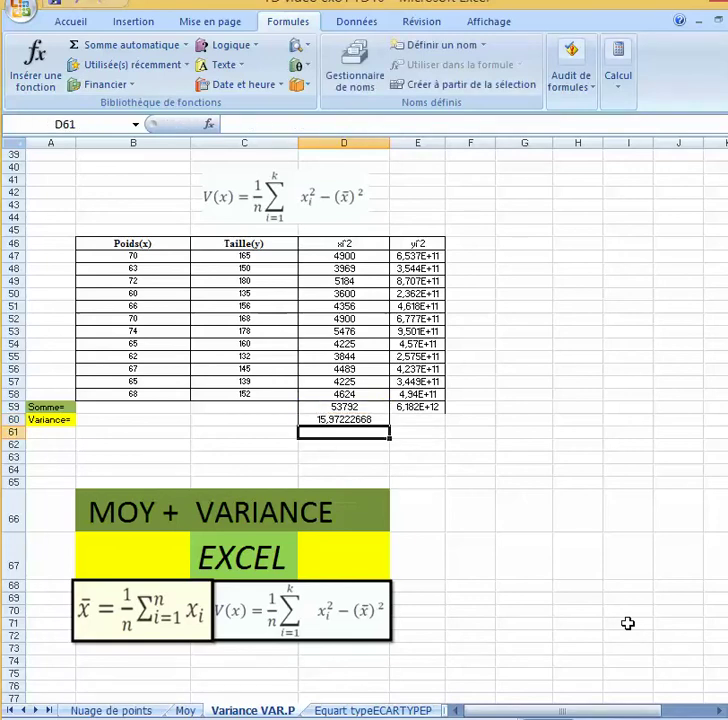
Step: Compare the weight variance in D60 with the deviation-based variance in E36 and the VAR.P result in E38
click(355, 420)
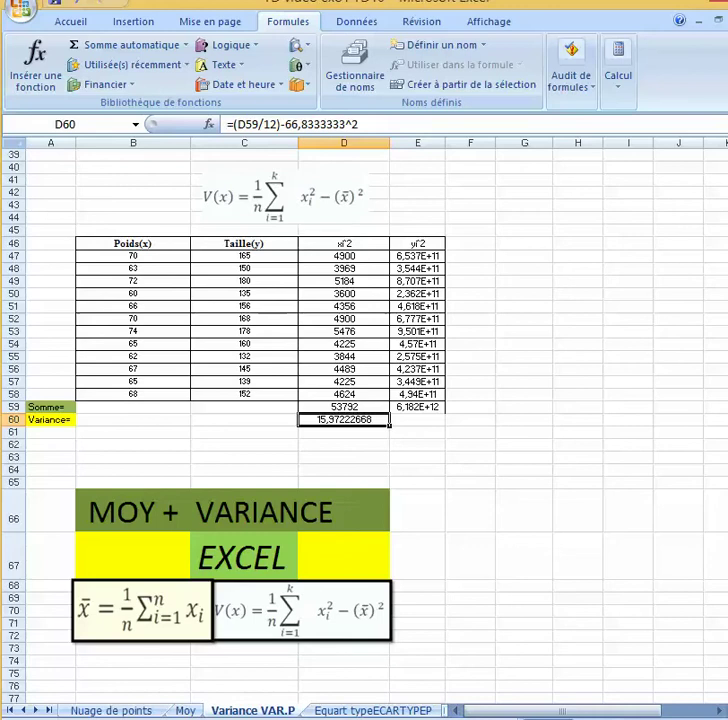
scroll(632, 666, up, 1)
scroll(653, 401, up, 1)
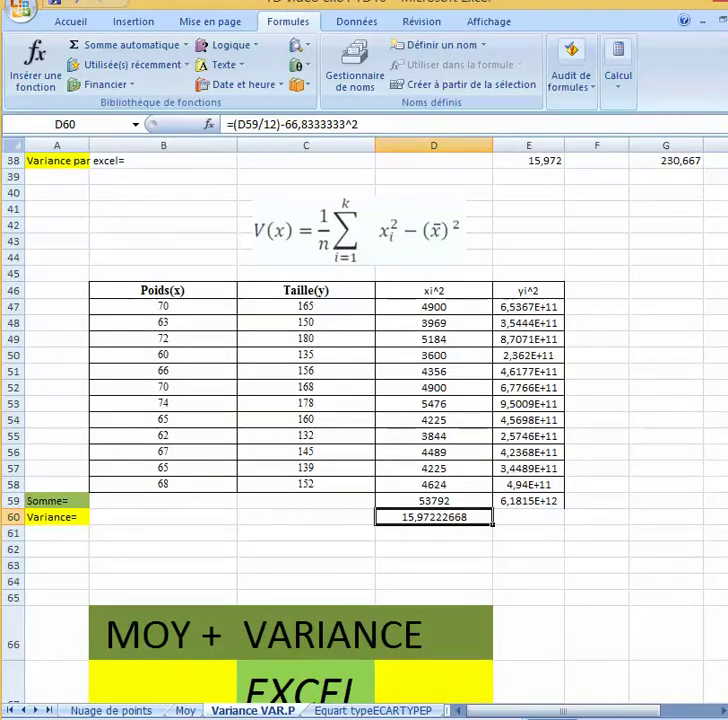
drag(724, 438, 724, 432)
click(524, 275)
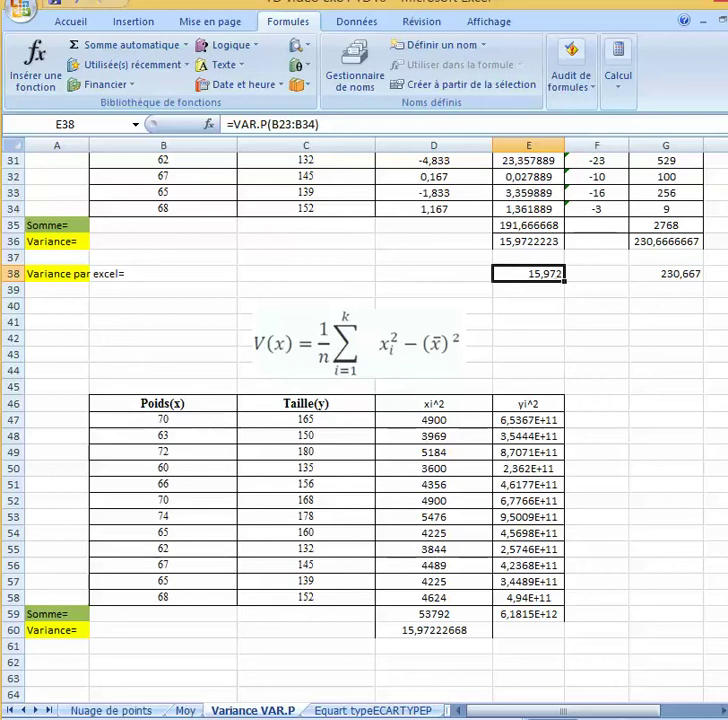
scroll(460, 580, down, 2)
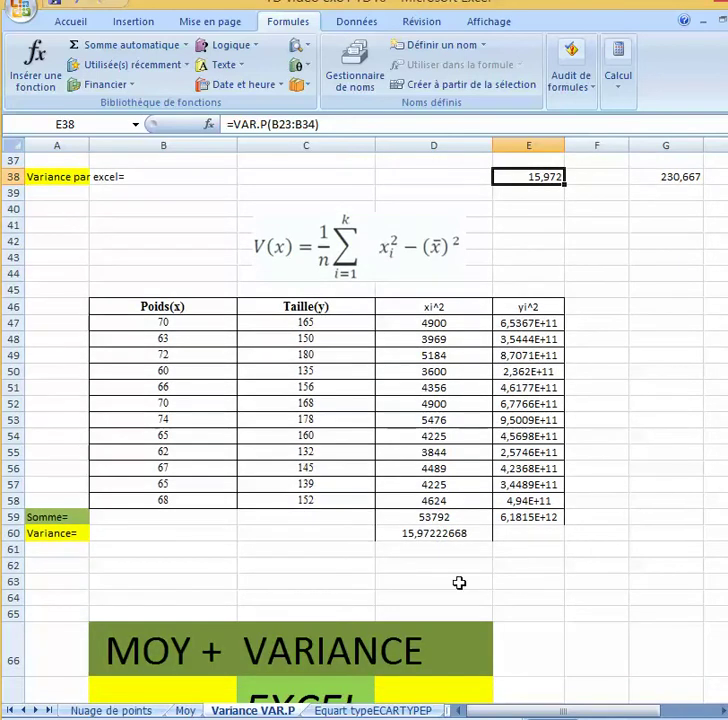
click(449, 536)
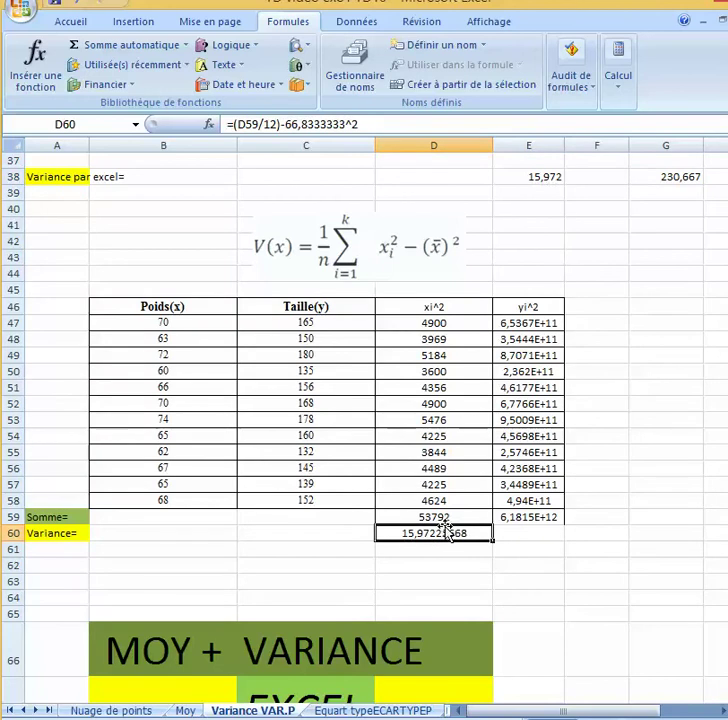
Step: Shorten the mean in the D60 variance formula to two decimals, making it =(D59/12)-66,83^2
double_click(443, 531)
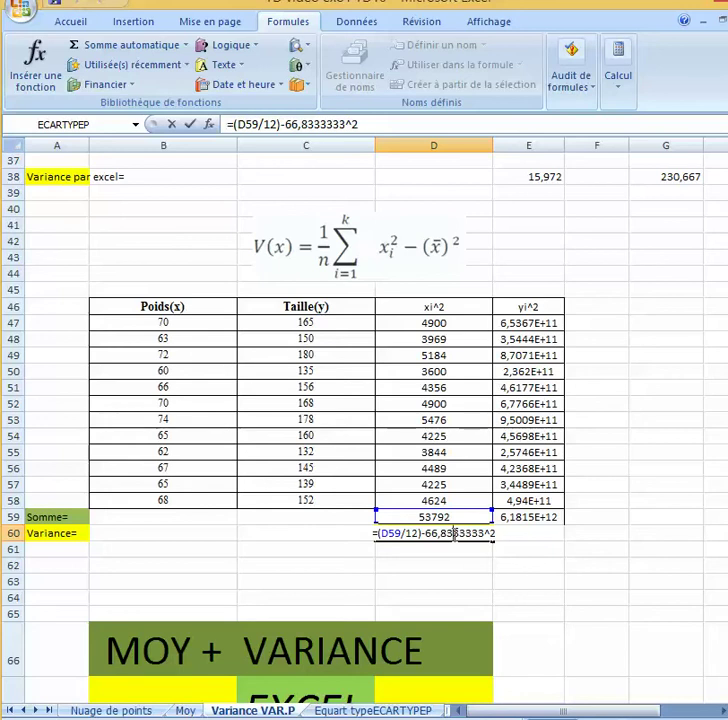
key(BackSpace)
key(BackSpace)
key(BackSpace)
key(BackSpace)
key(BackSpace)
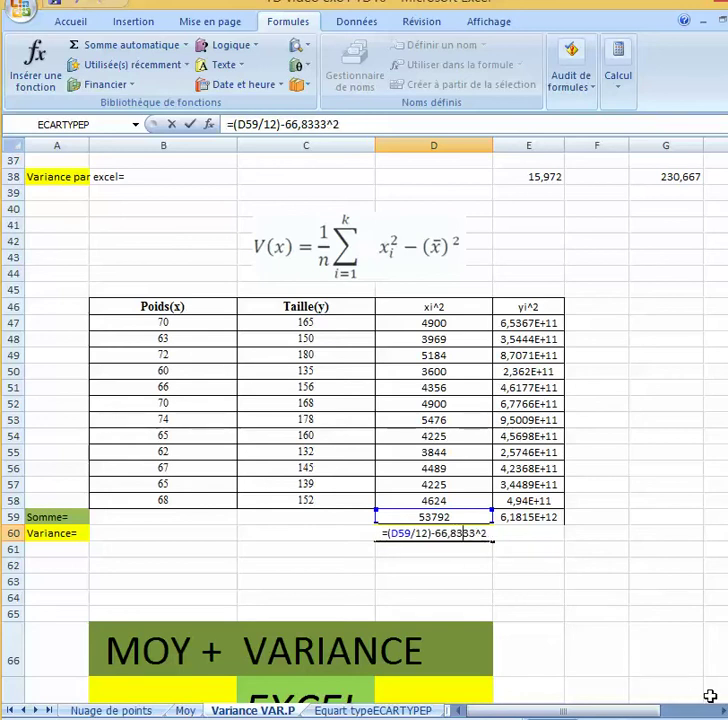
key(Return)
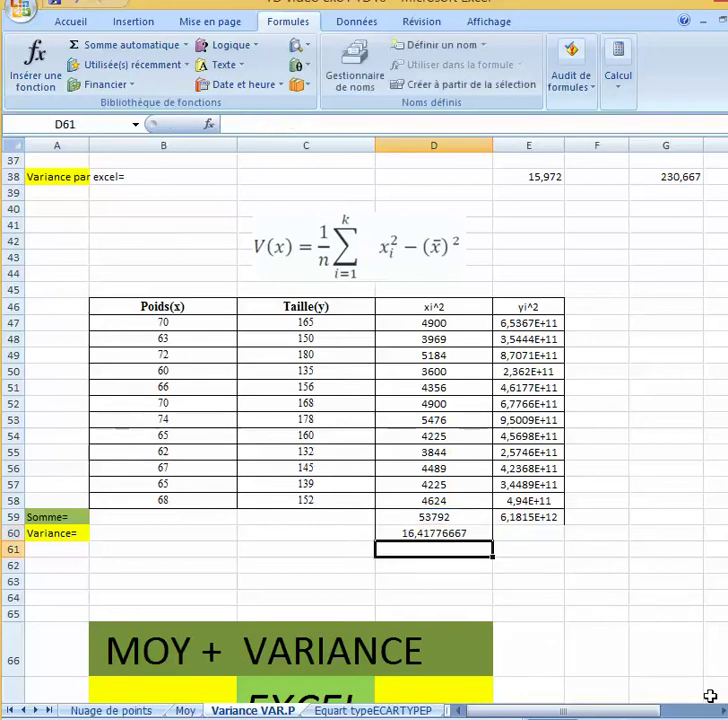
Step: Extend the mean in the D60 variance formula to five decimals, making it =(D59/12)-66,83333^2
click(427, 535)
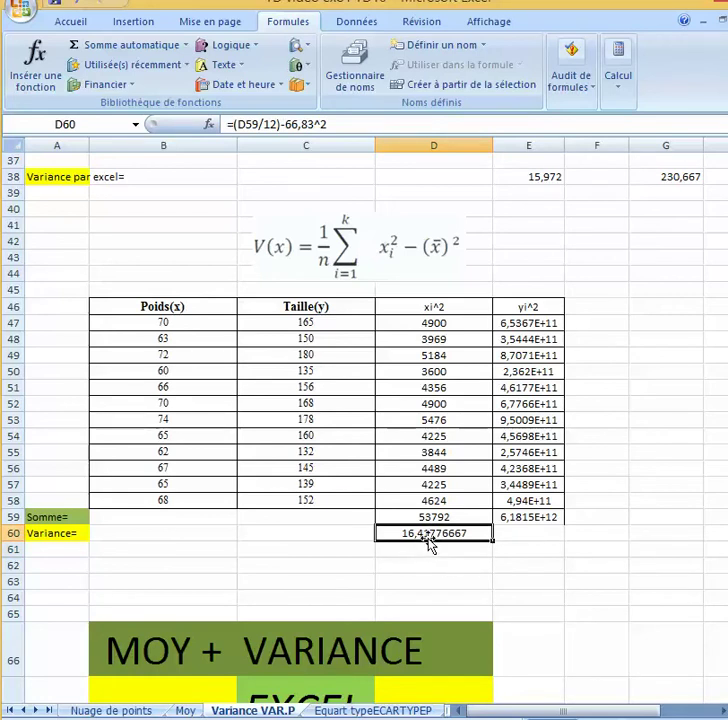
double_click(428, 533)
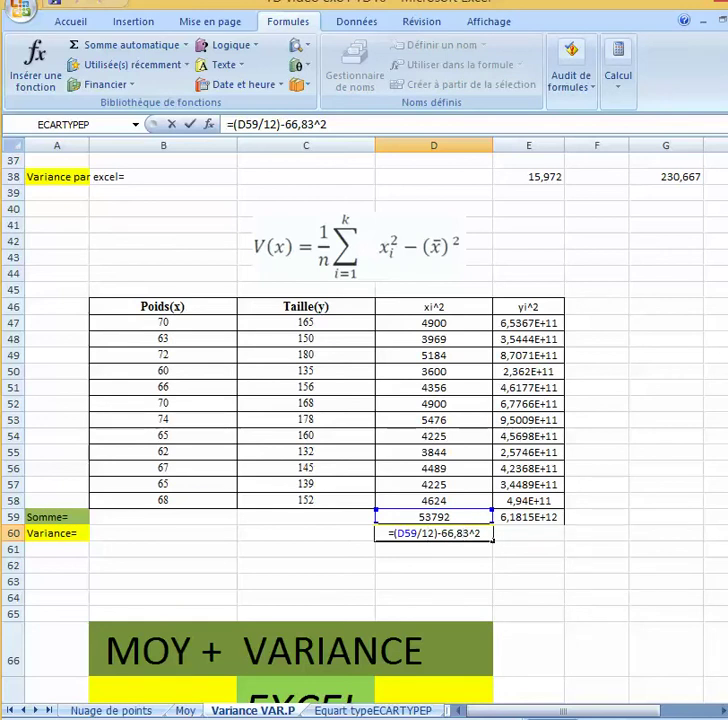
text(3)
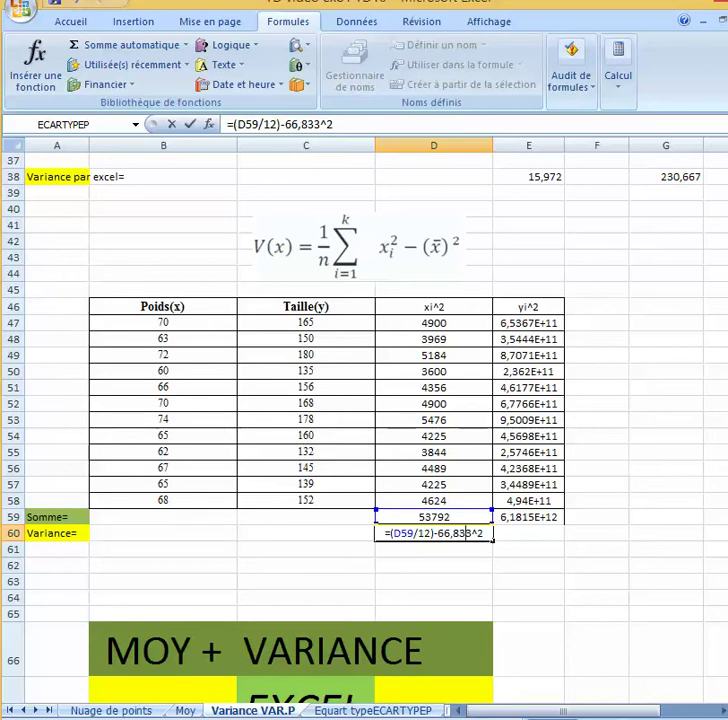
text(33)
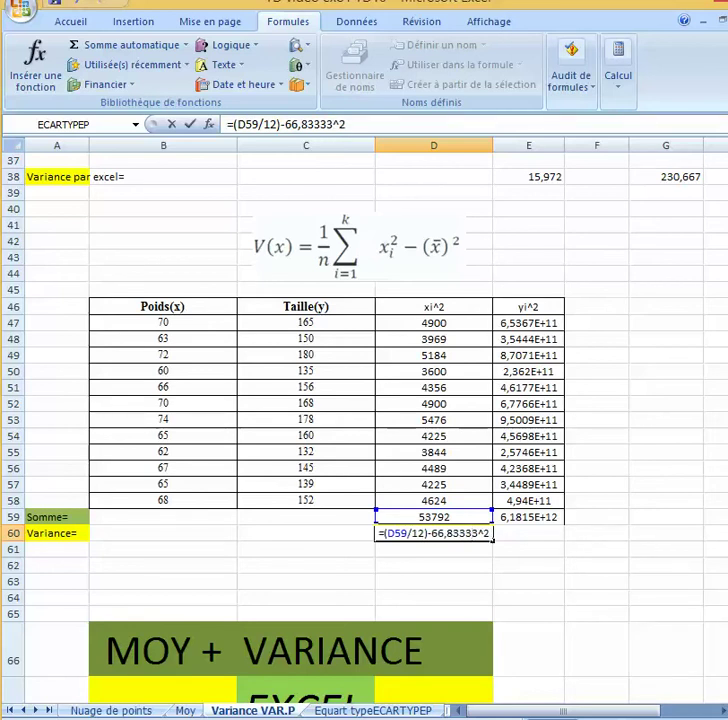
key(Return)
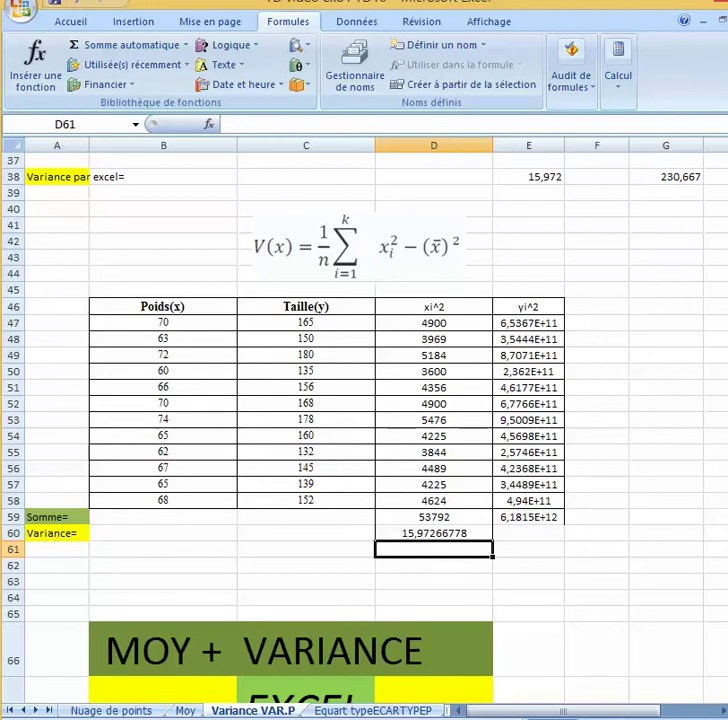
Step: Try a mean rounded up to 66,8334 in the D60 variance formula
click(455, 533)
double_click(455, 533)
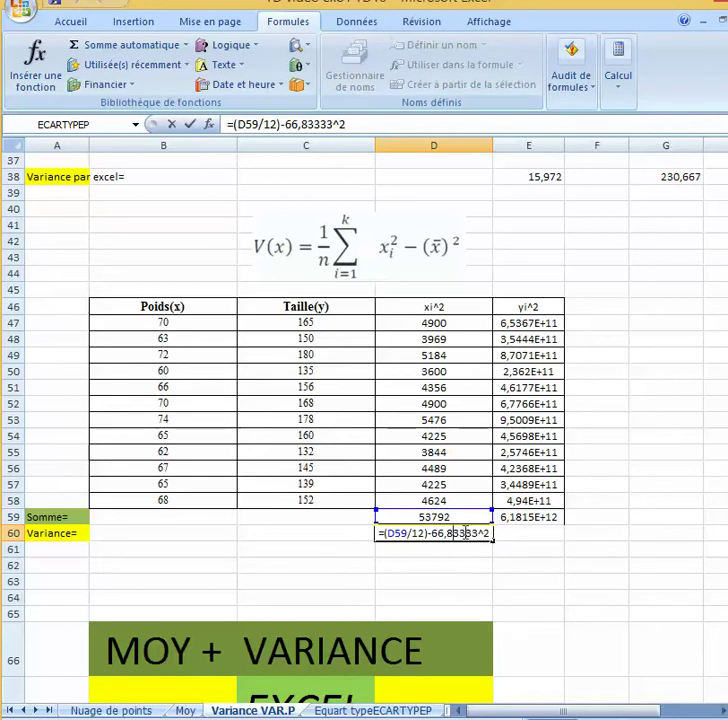
drag(466, 535, 472, 533)
text(4)
key(Return)
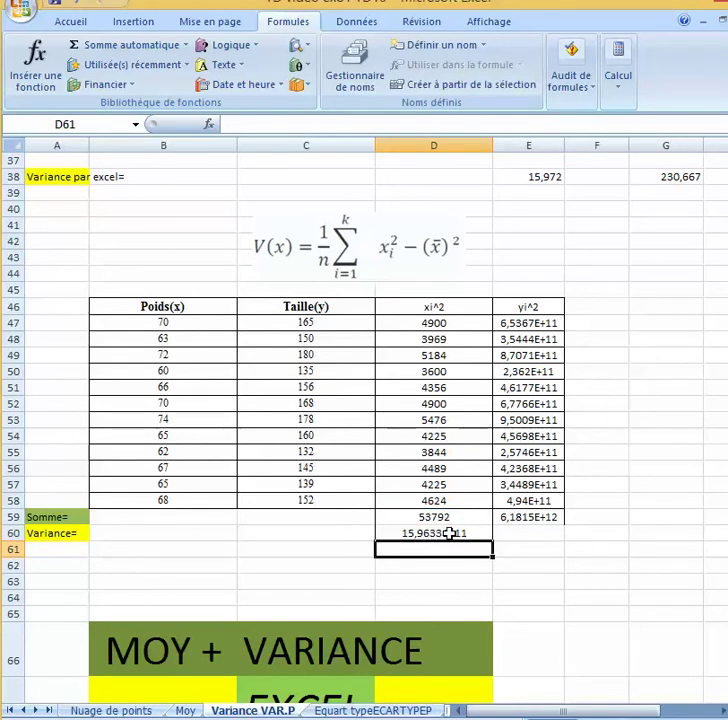
Step: Change the mean in the D60 variance formula to 66,8333
click(446, 532)
double_click(448, 532)
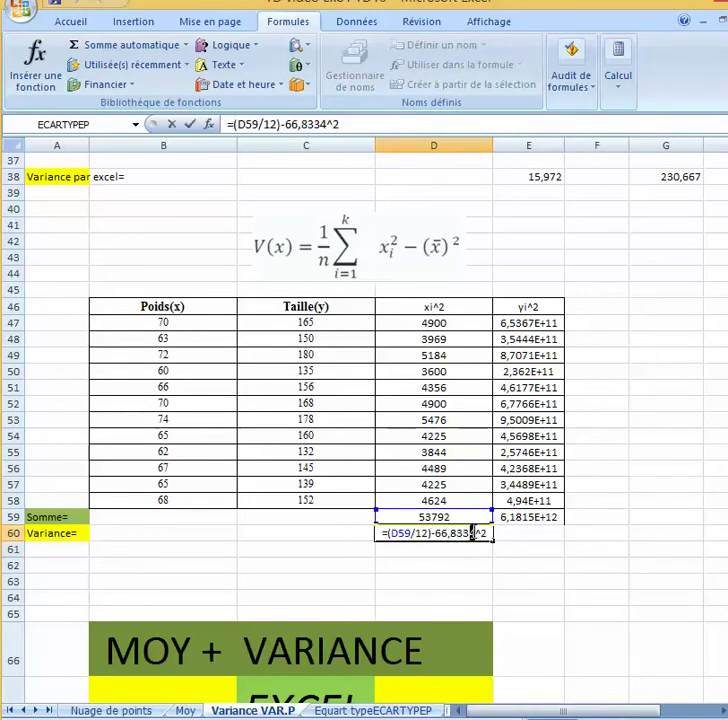
key(BackSpace)
text(3)
key(Return)
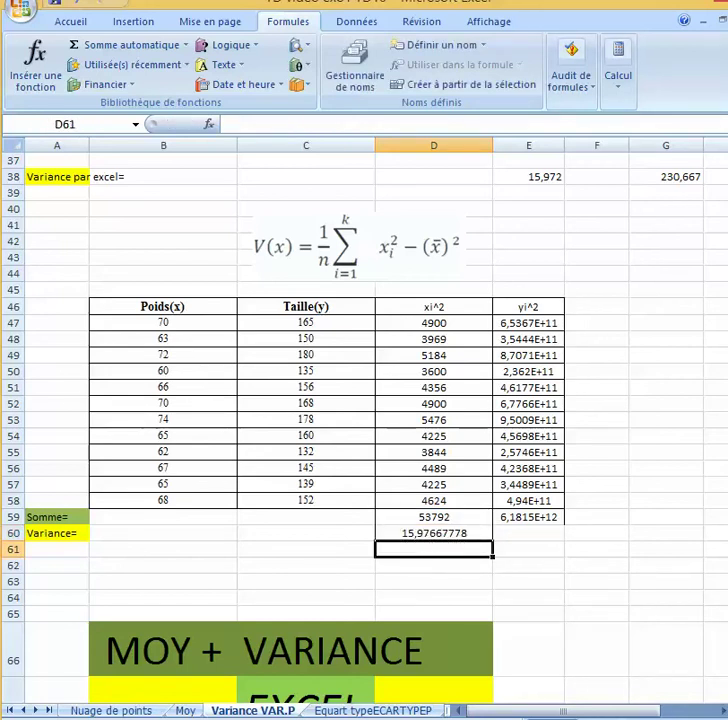
Step: Set the D60 variance formula to =(D59/12)-66,833333^2, with six decimals in the mean
click(465, 533)
double_click(465, 533)
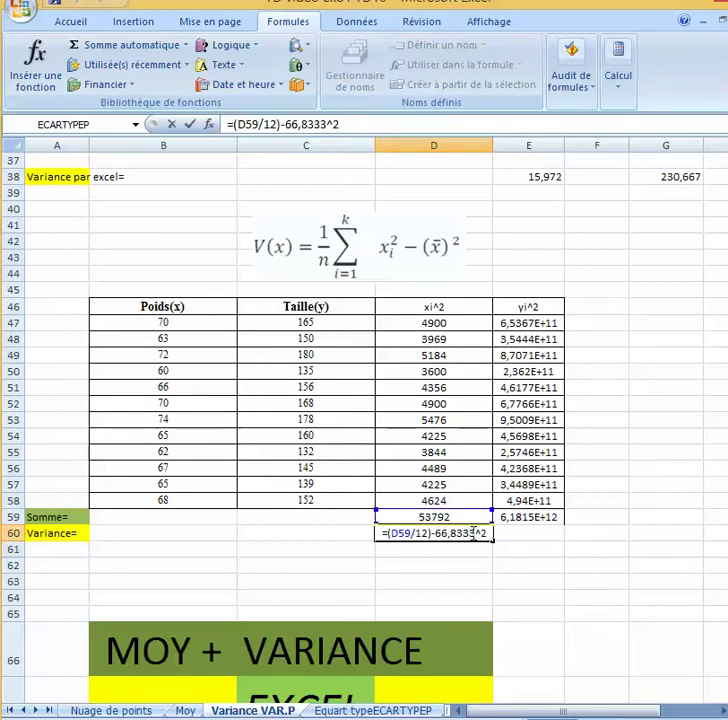
text(33)
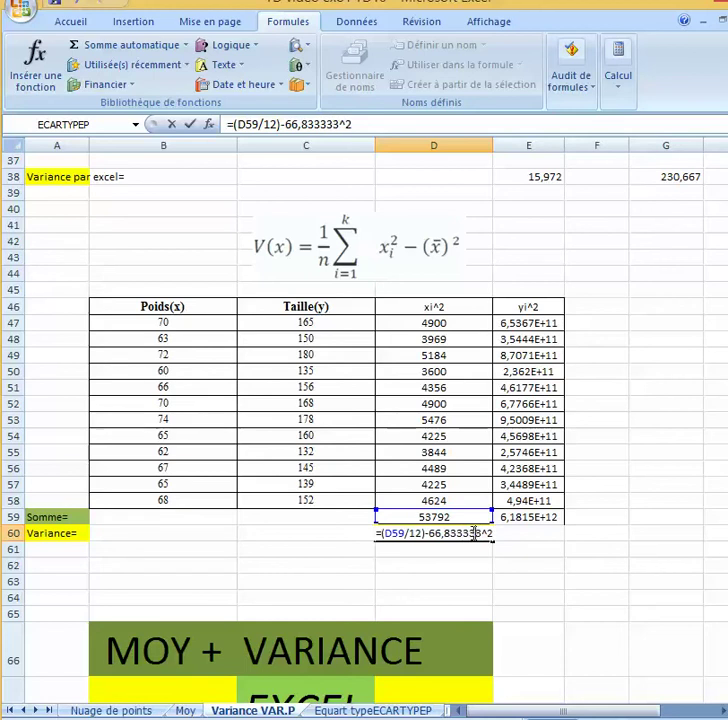
key(Return)
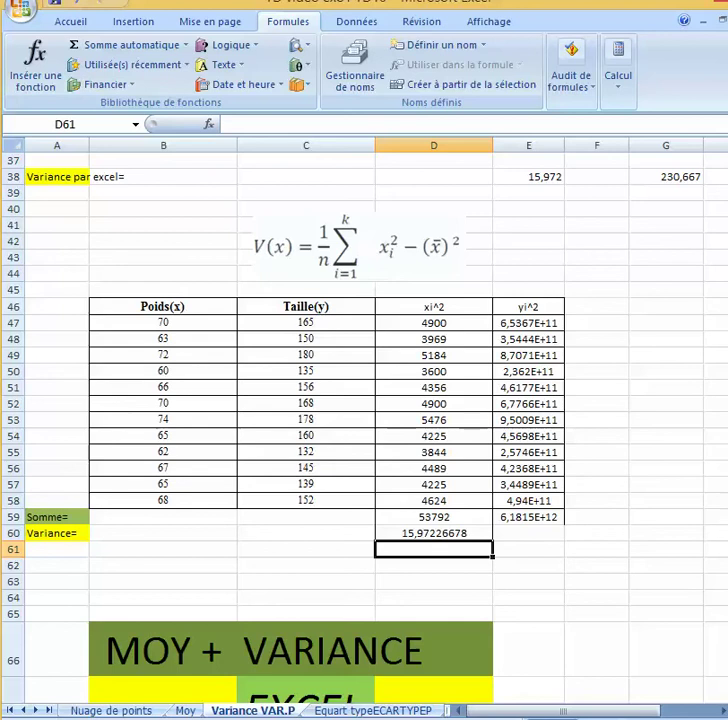
Step: Check the squared-deviation formula in E23 and the deviation formula in D23 for the mean value they use
key(alt+Tab)
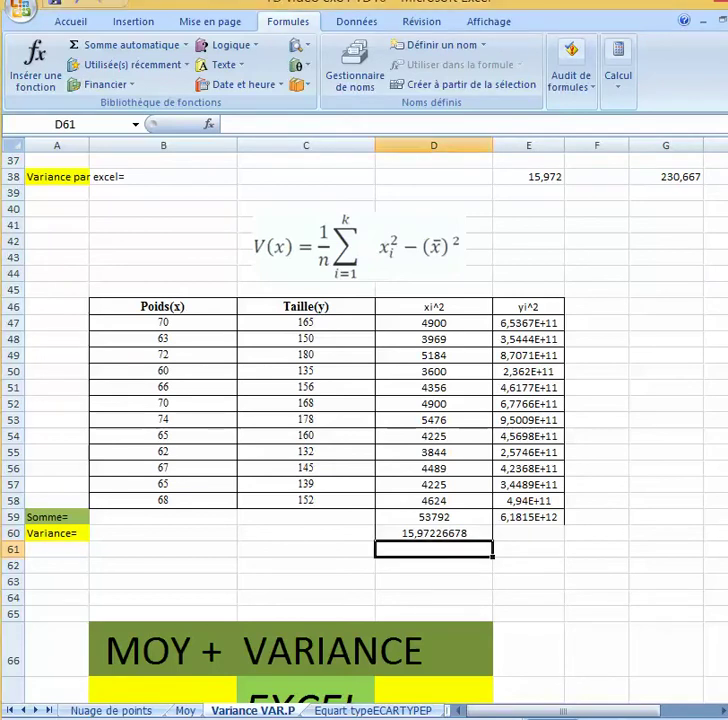
drag(722, 420, 722, 356)
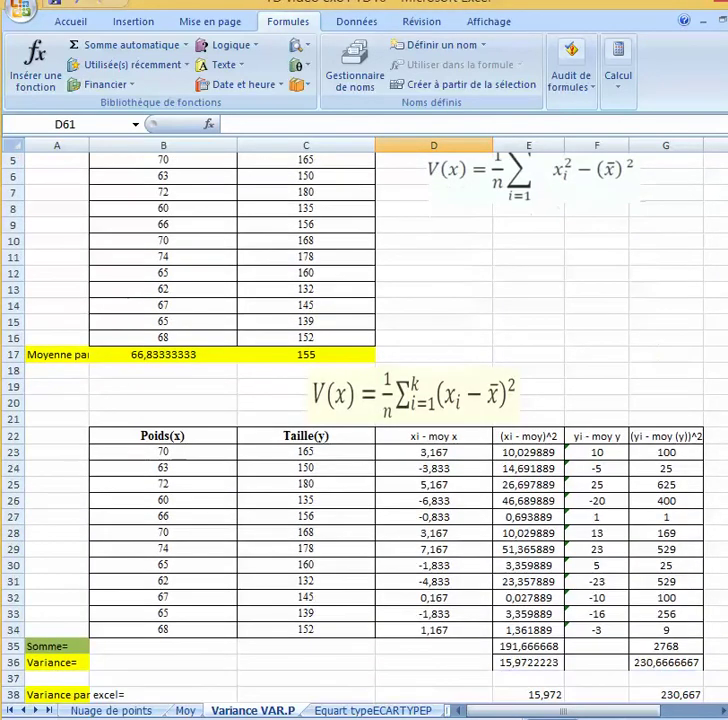
click(540, 453)
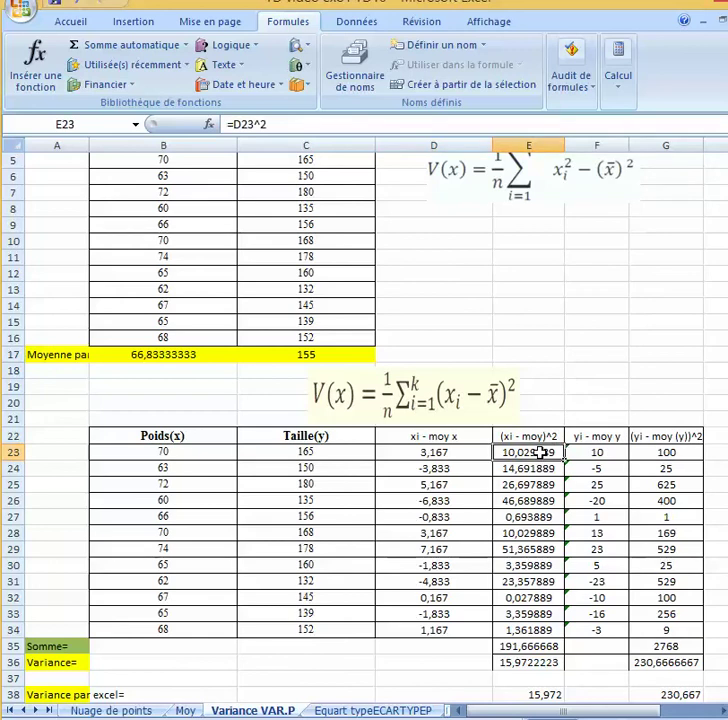
click(455, 454)
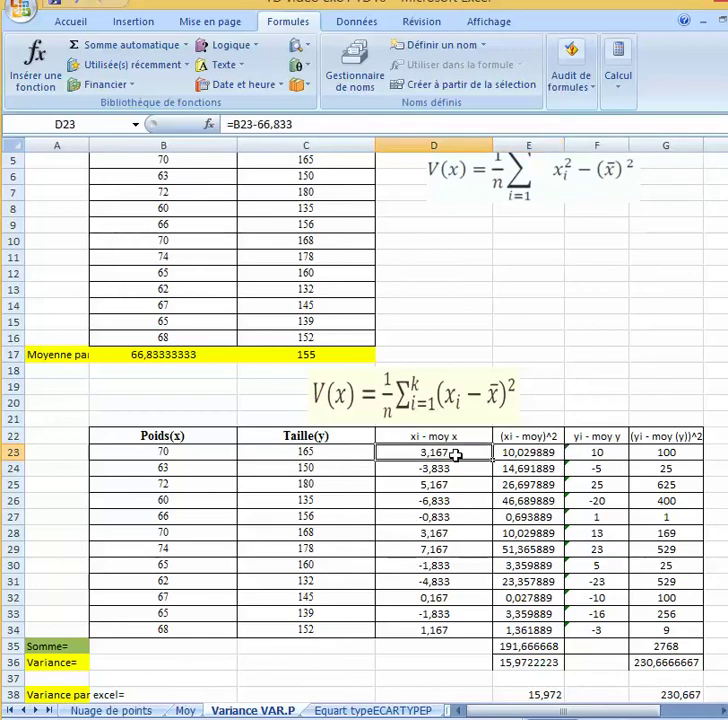
click(307, 124)
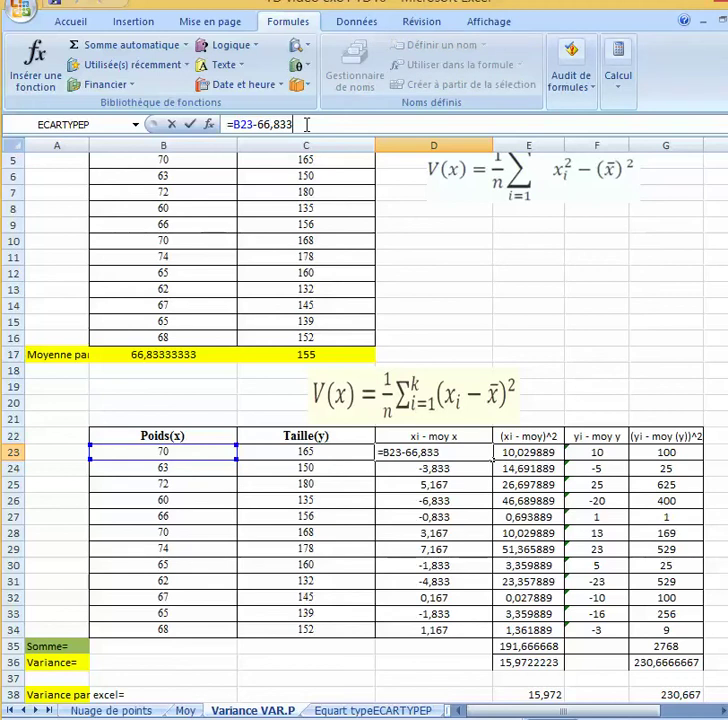
text(33)
key(Return)
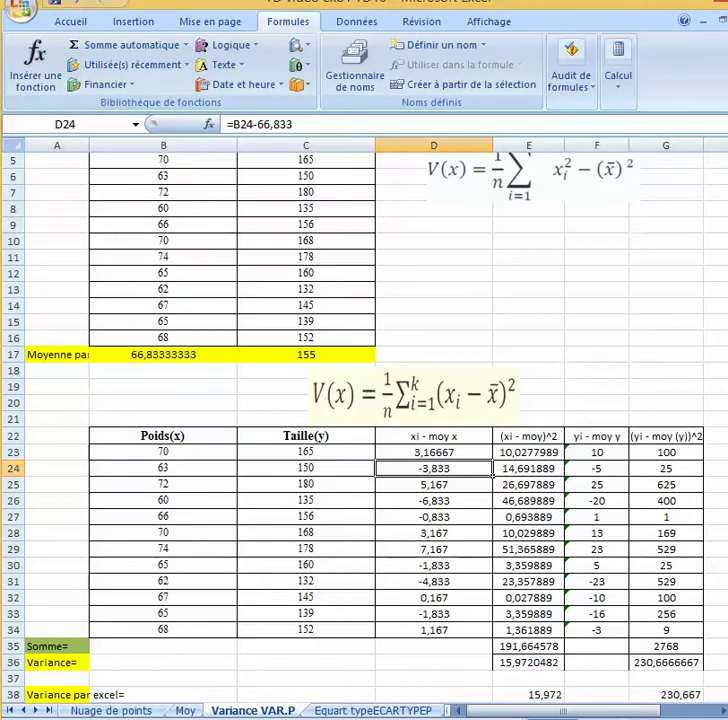
key(Up)
key(ctrl+v)
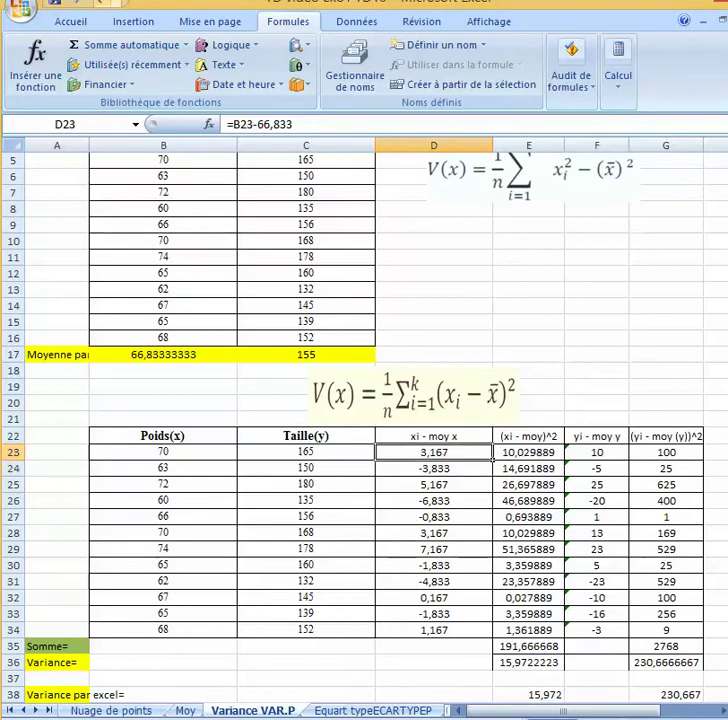
Step: Refine the mean in the first xi - moy x formula, D23, so it reads =B23-66,83333
key(F2)
text(33)
key(ctrl+Return)
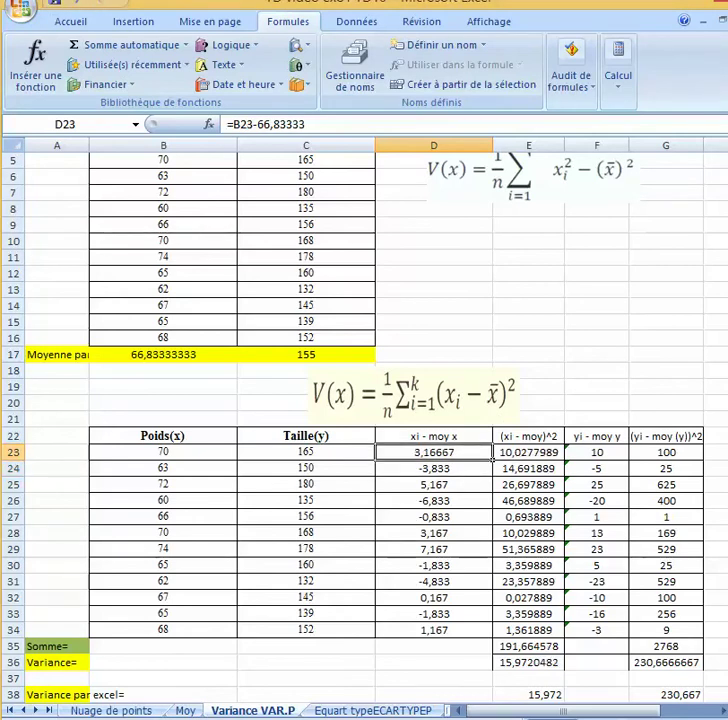
Step: Check the formulas behind the weight variance in E36, the sum in E35 and the Excel variance in E38
click(531, 660)
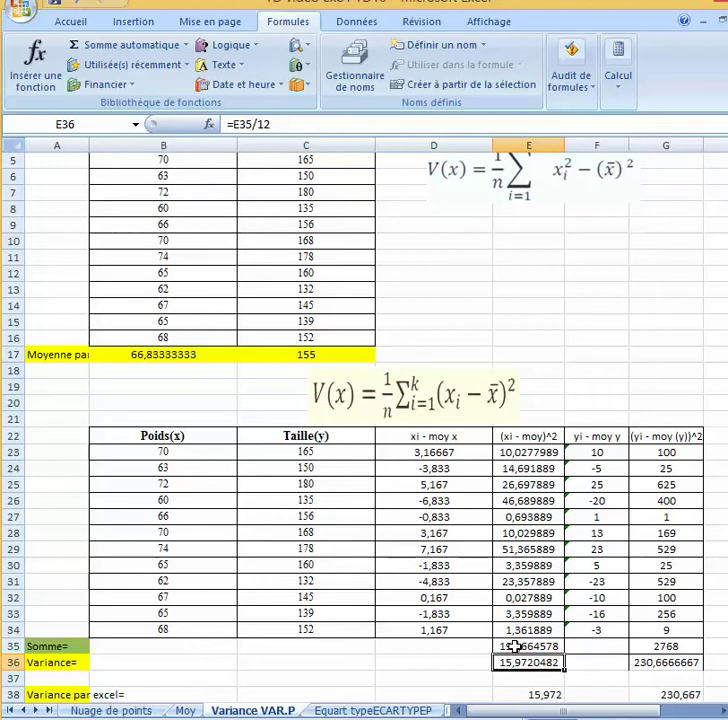
click(514, 647)
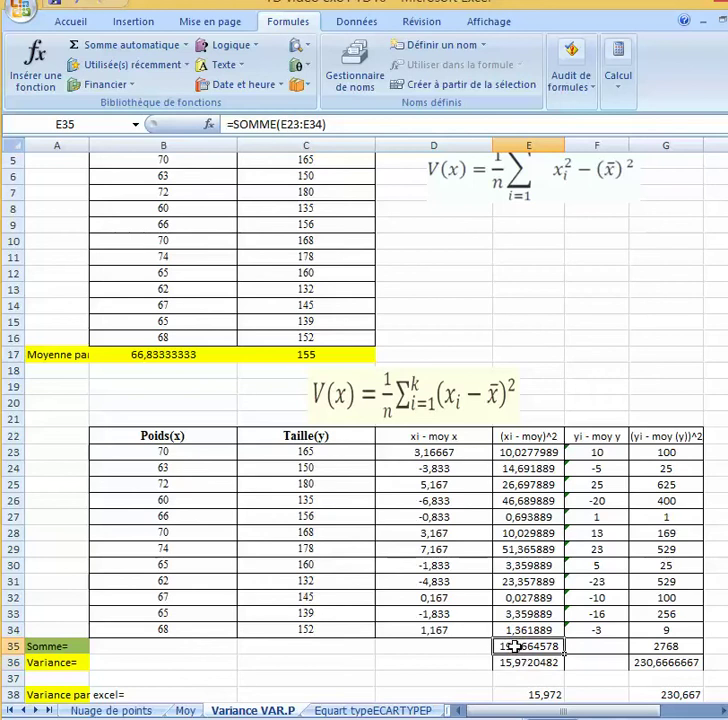
click(535, 695)
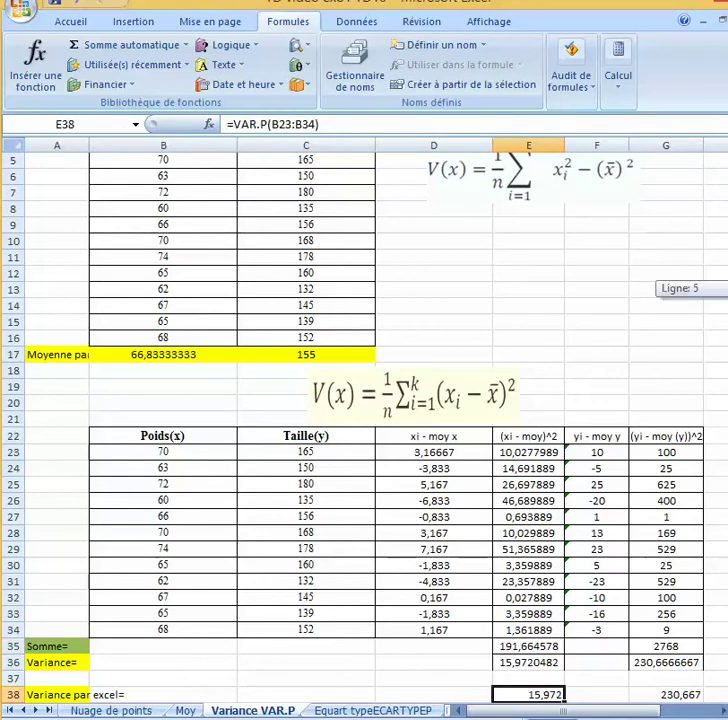
Step: Copy the xi^2 formula from D47 into the first yi^2 cell, E47, so it reads =C47^2
scroll(548, 684, down, 2)
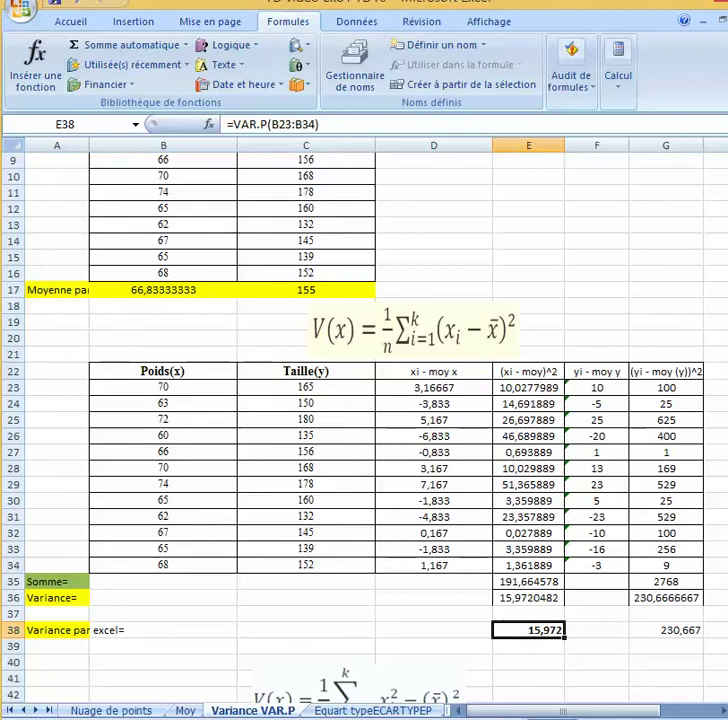
drag(724, 350, 721, 587)
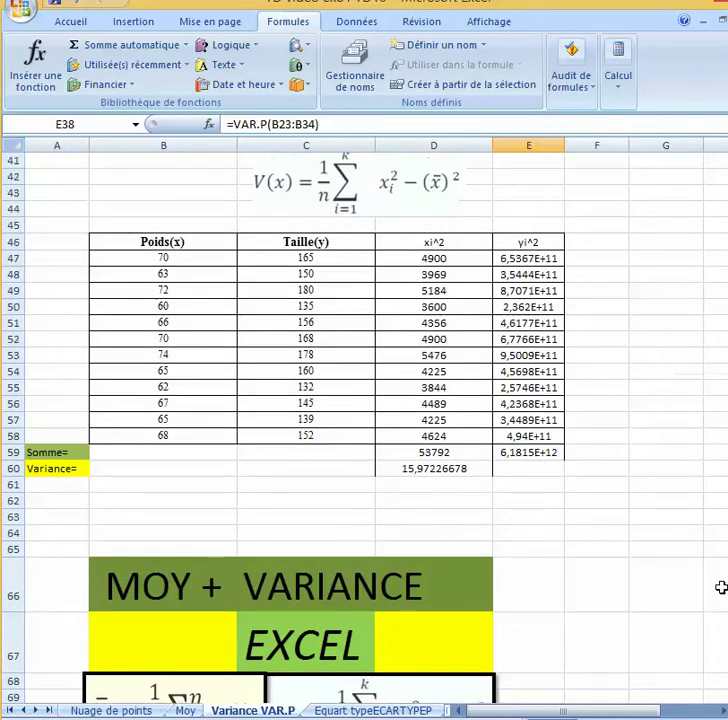
click(472, 259)
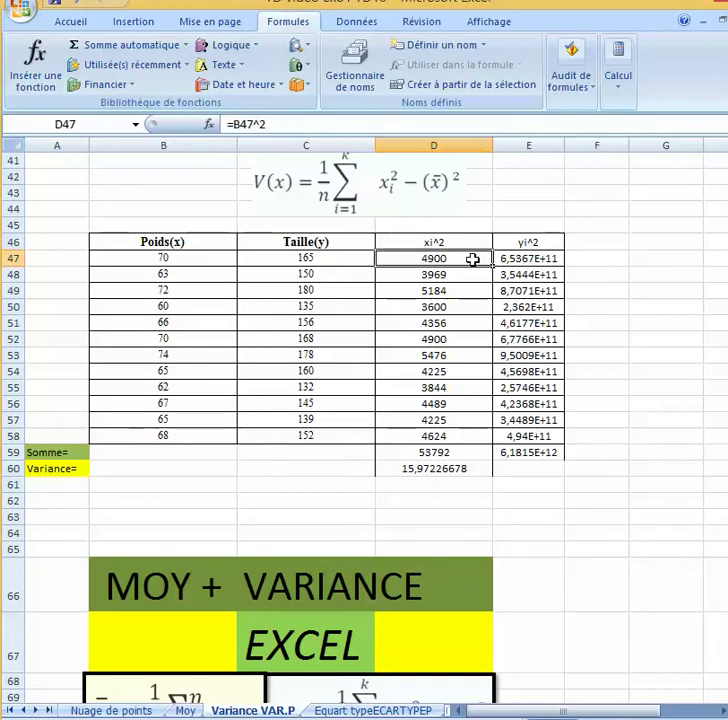
key(ctrl+c)
click(552, 259)
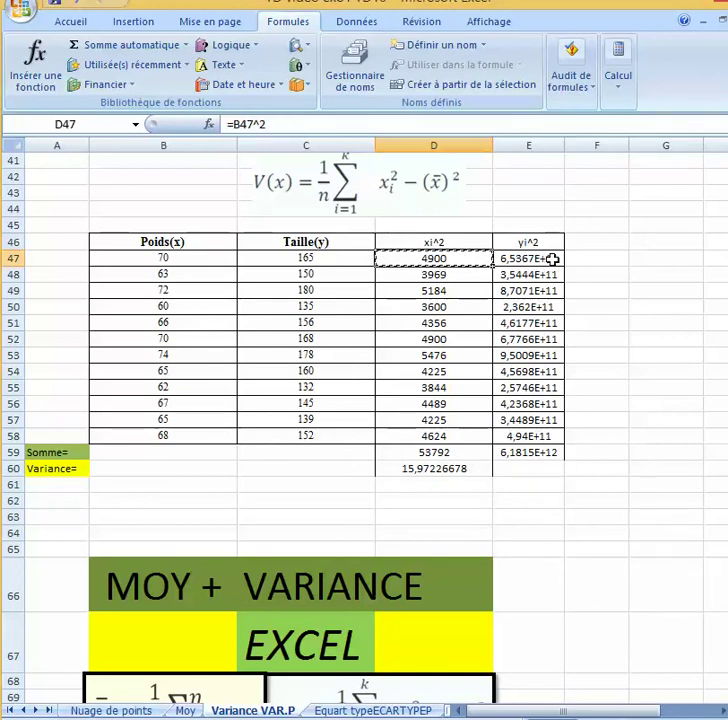
key(ctrl+v)
double_click(552, 259)
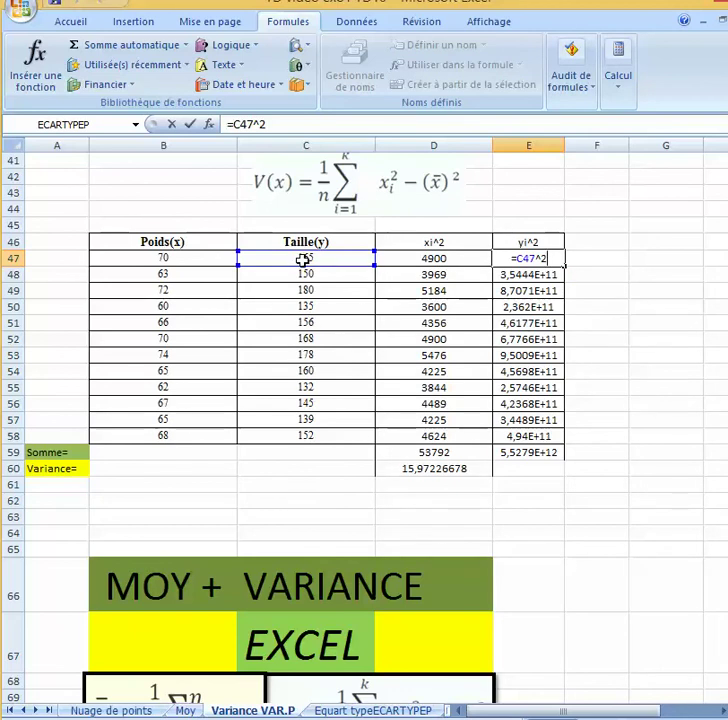
key(Return)
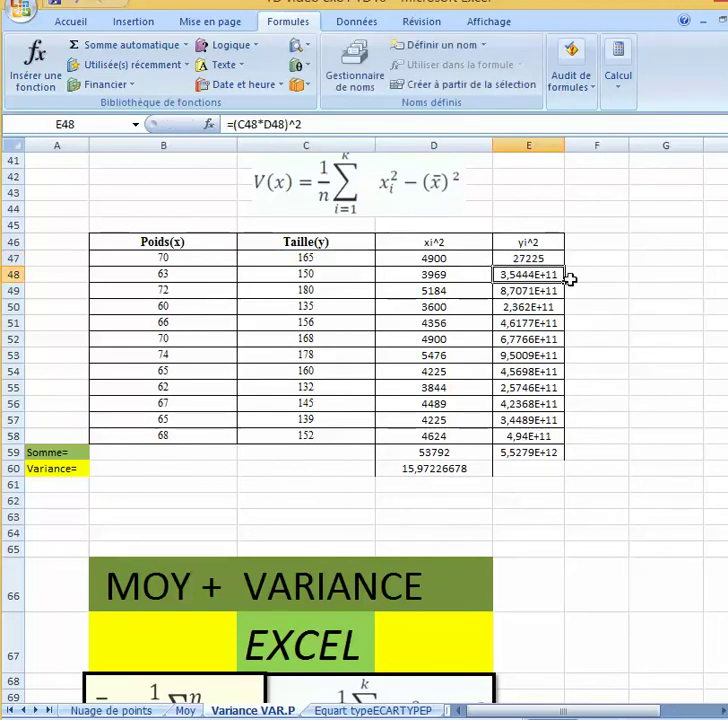
Step: Fill the yi^2 formula from E47 down to E58 and check the column's sum in E59
click(540, 259)
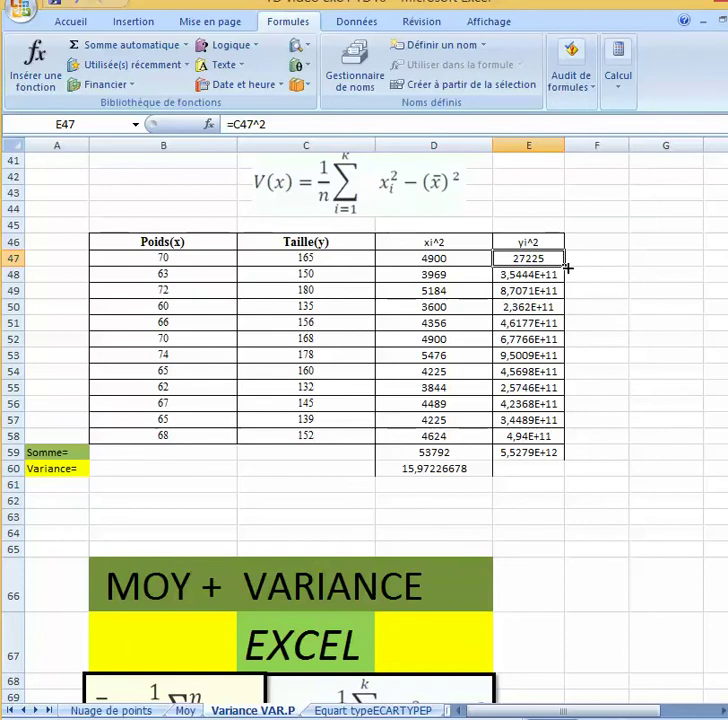
drag(566, 268, 558, 436)
drag(557, 443, 558, 446)
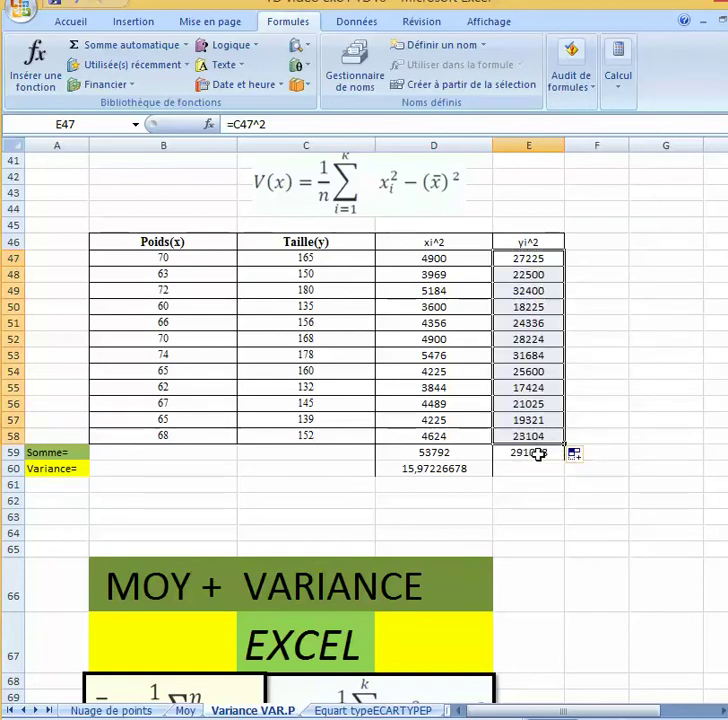
click(538, 453)
Step: Copy the variance formula from D60 to E60 and change its mean so it reads =(E59/12)-155^2
click(462, 469)
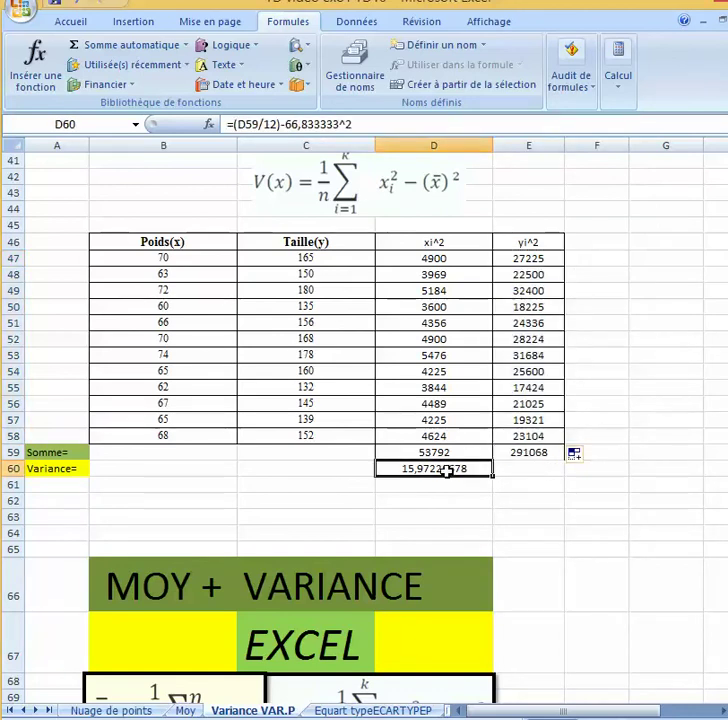
key(ctrl+c)
click(513, 469)
key(ctrl+v)
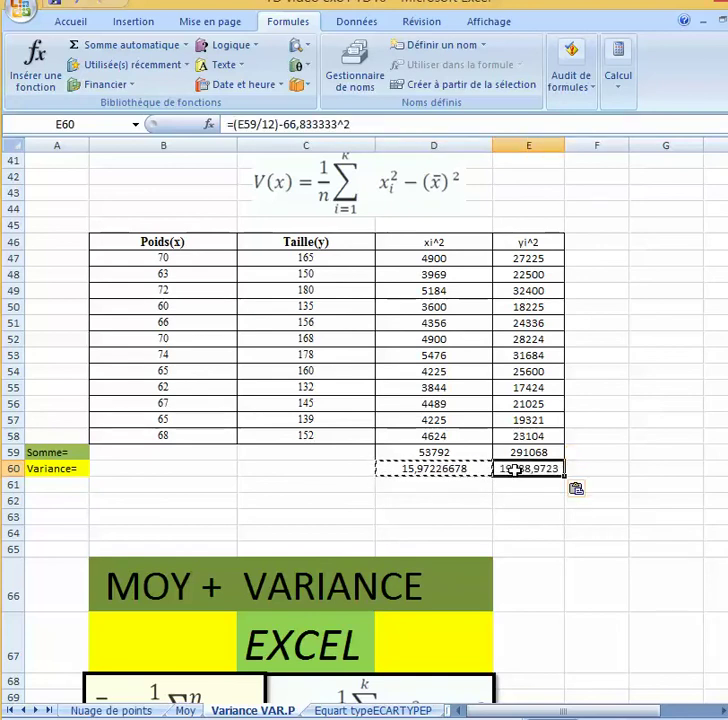
double_click(513, 469)
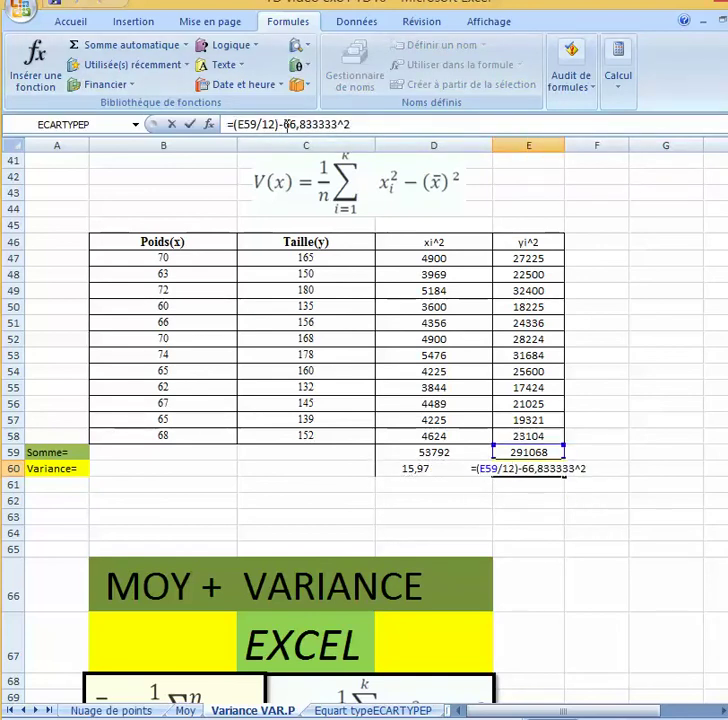
drag(284, 124, 338, 124)
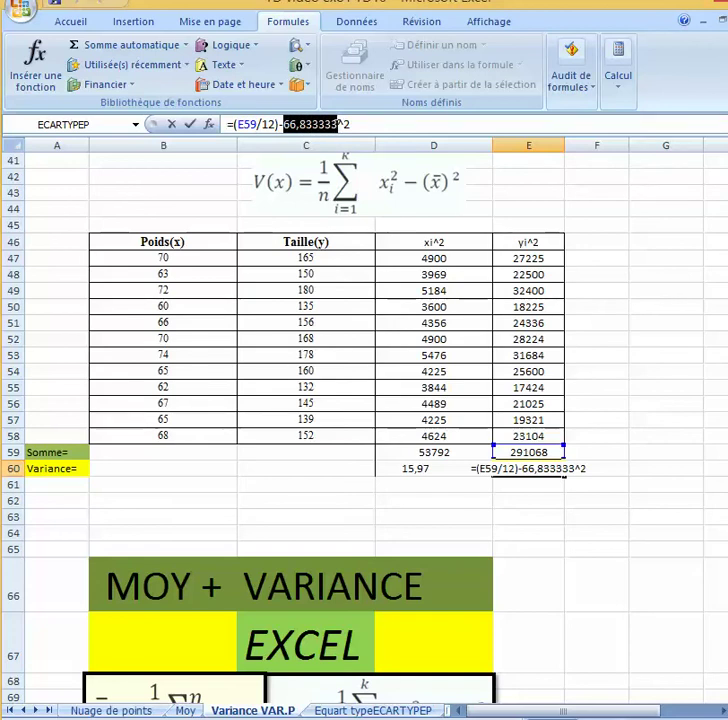
text(155)
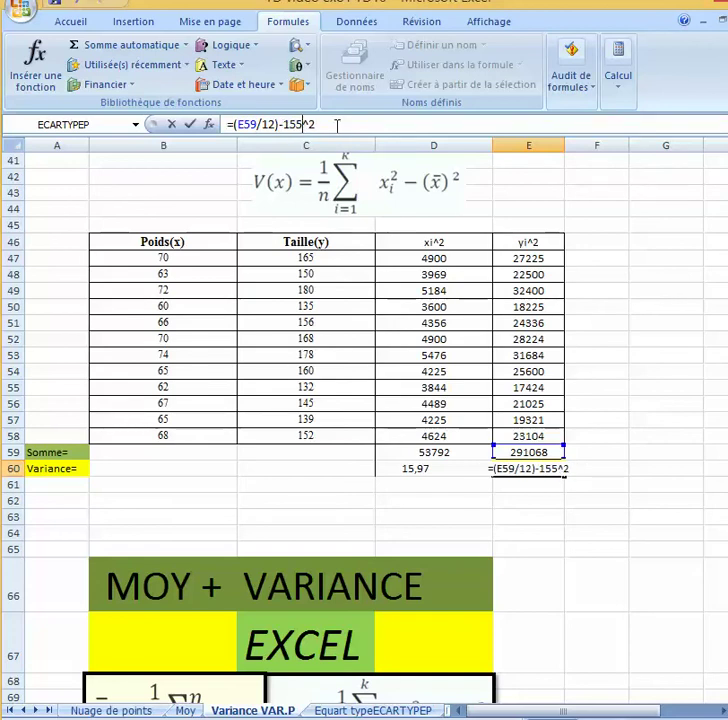
key(Return)
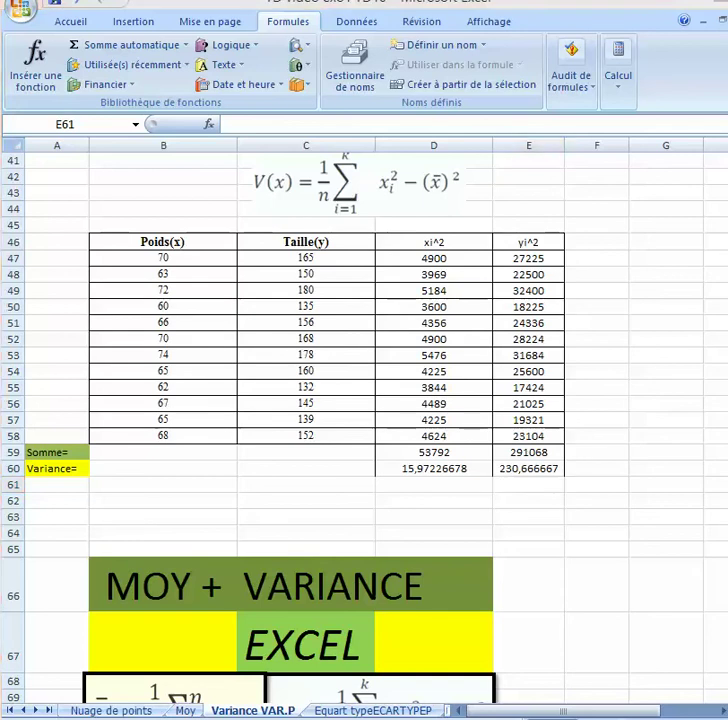
Step: Copy the two variances in D60:E60 into the Variance row, B42:C42, of the Equart typeECARTYPEP sheet
key(alt+Tab)
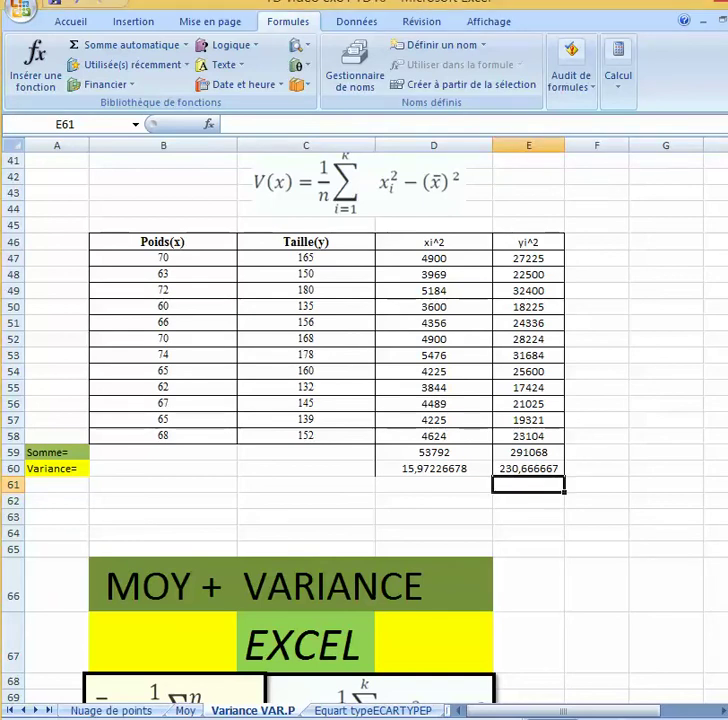
scroll(364, 430, up, 3)
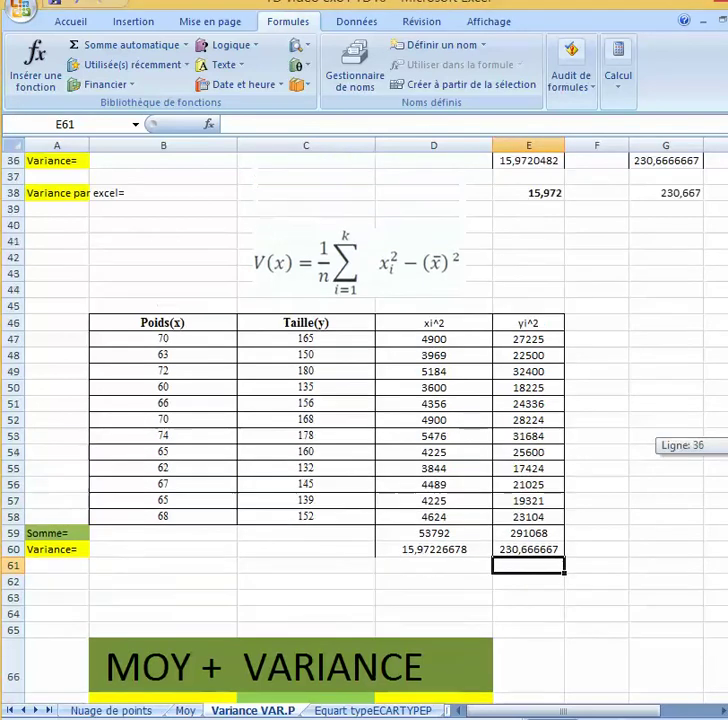
scroll(364, 430, up, 1)
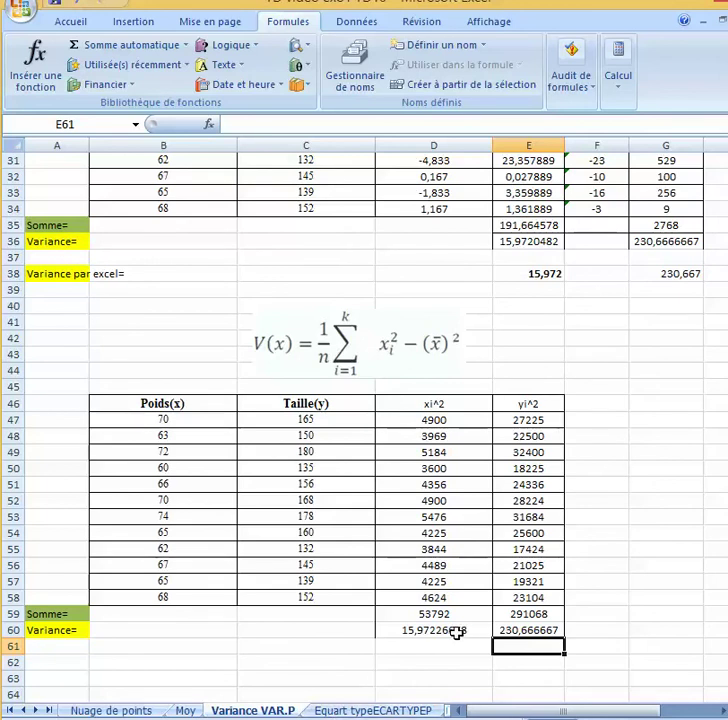
drag(456, 633, 503, 630)
key(ctrl+c)
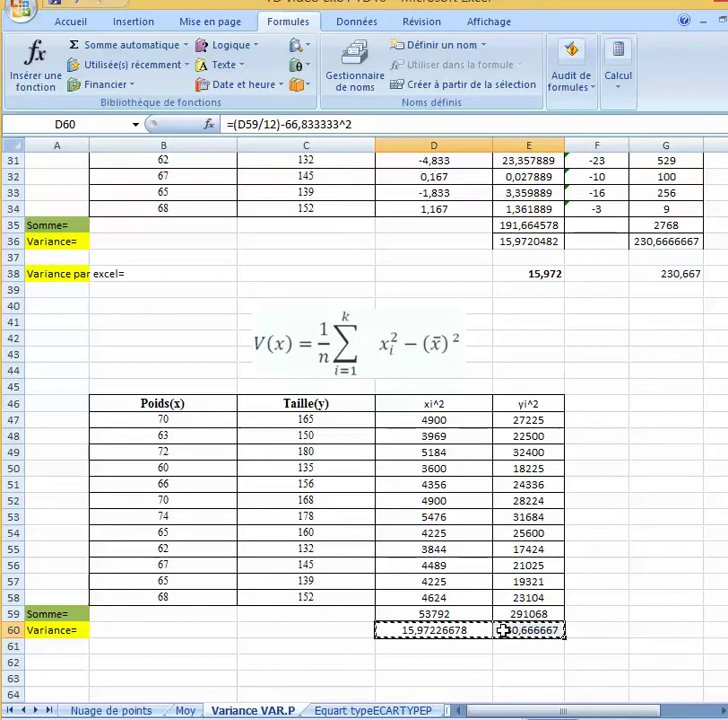
click(366, 710)
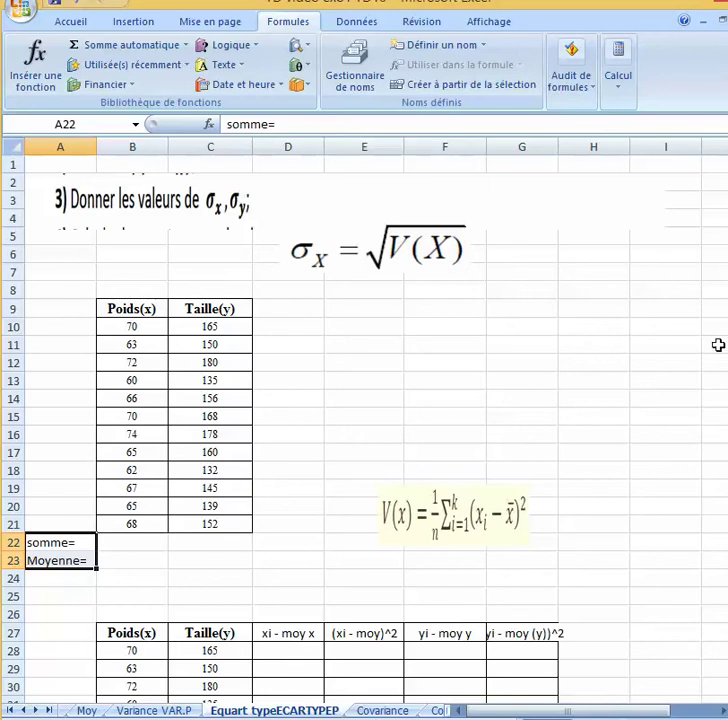
drag(726, 312, 726, 317)
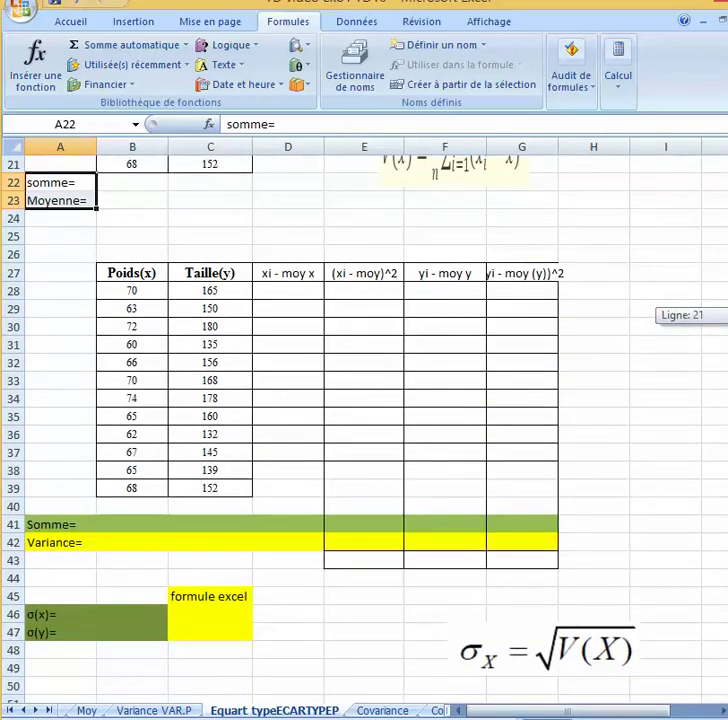
drag(726, 316, 726, 316)
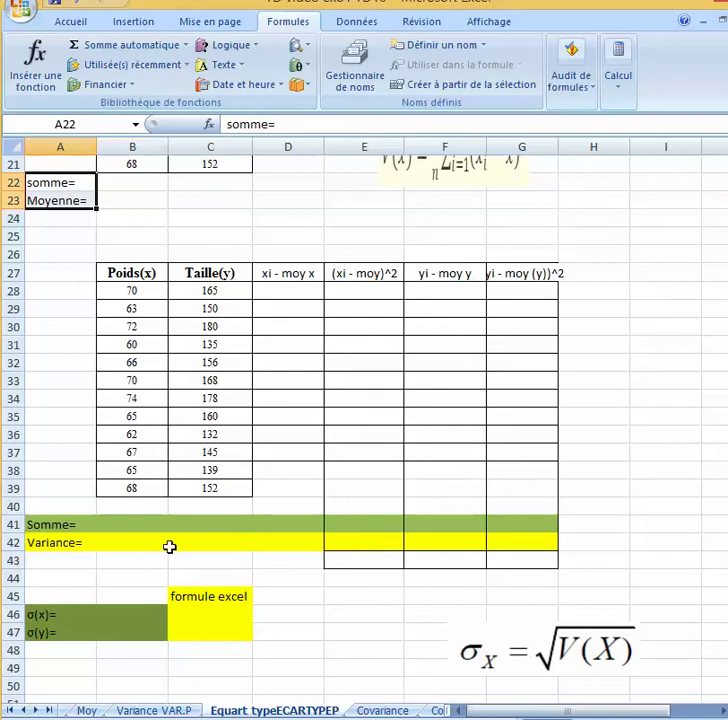
click(129, 541)
key(ctrl+v)
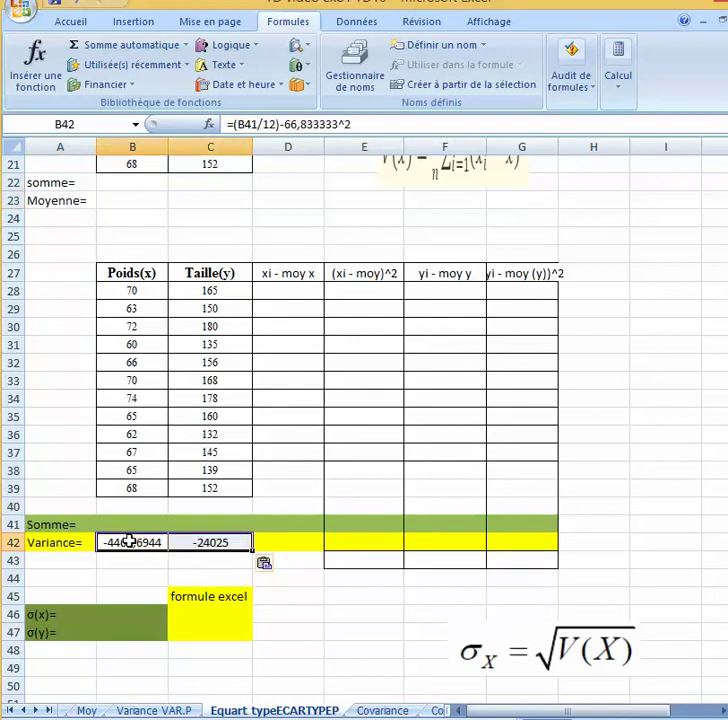
Step: Replace the pasted formulas in B42:C42 with the copied variances as values only, using Paste Special
right_click(129, 541)
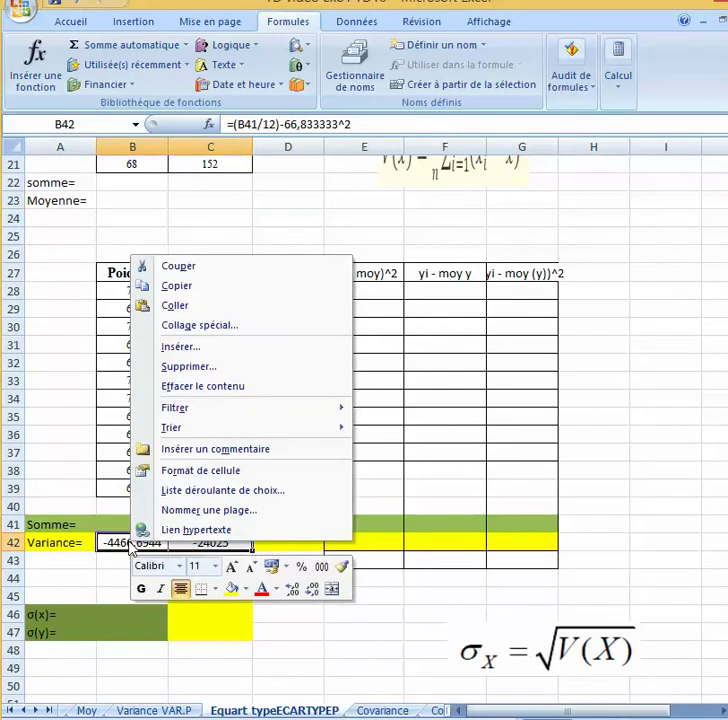
click(226, 331)
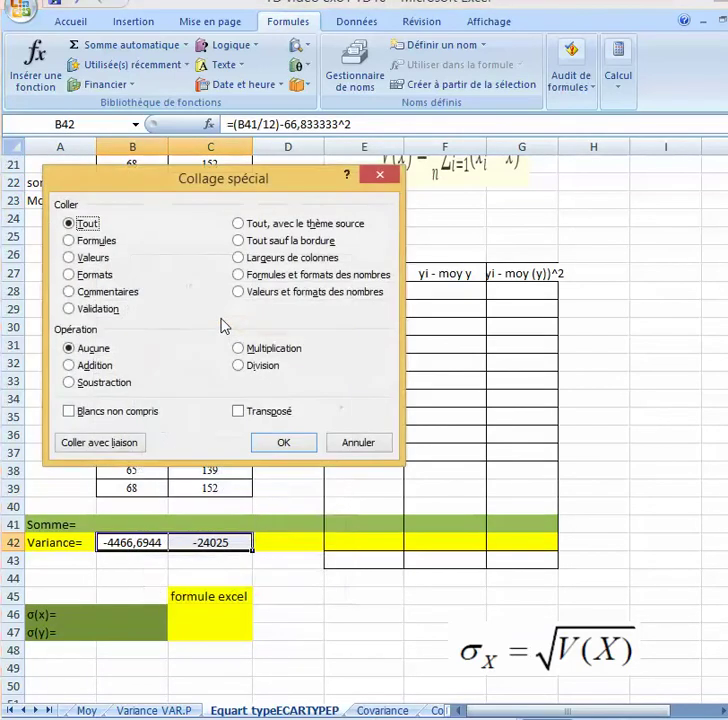
click(89, 259)
click(281, 442)
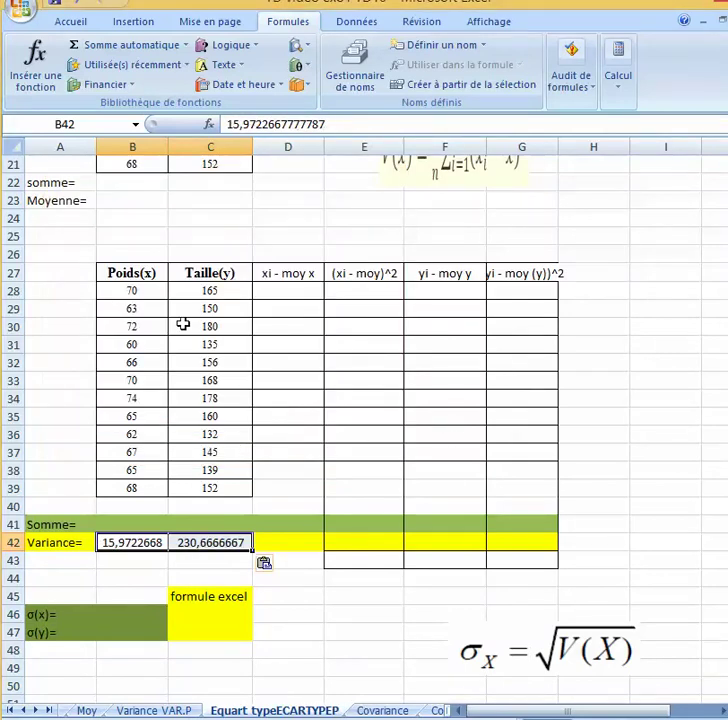
Step: Clear the deviation headings in D27:G27 and select the σ(x) result cell, B46
drag(300, 271, 513, 276)
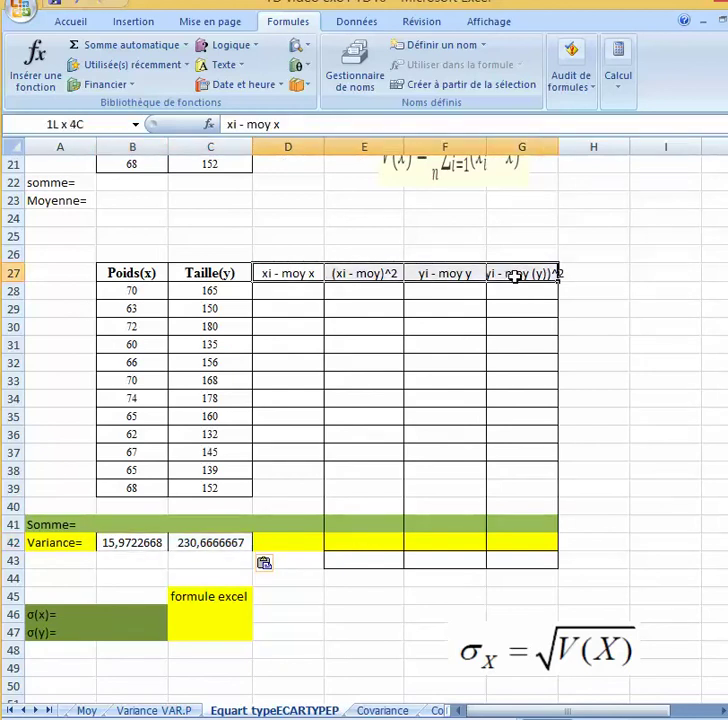
key(Delete)
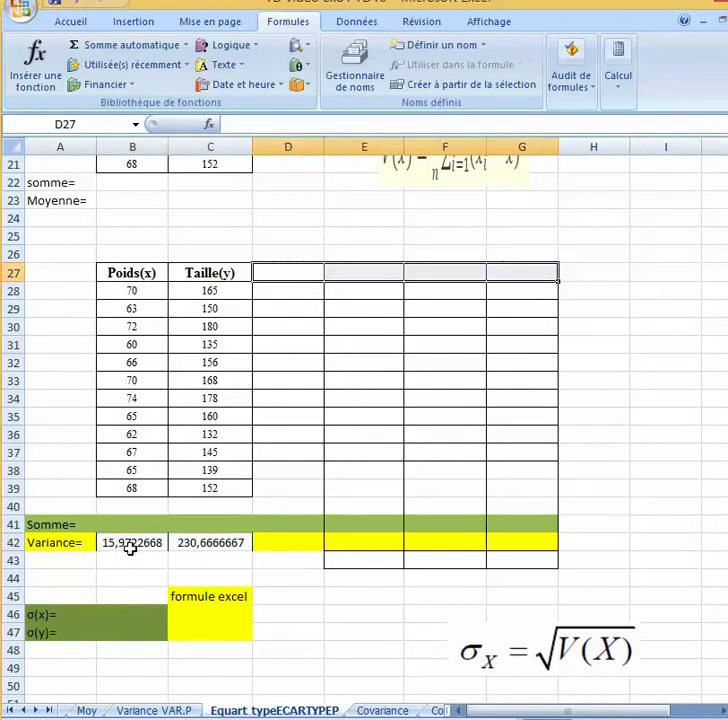
click(139, 614)
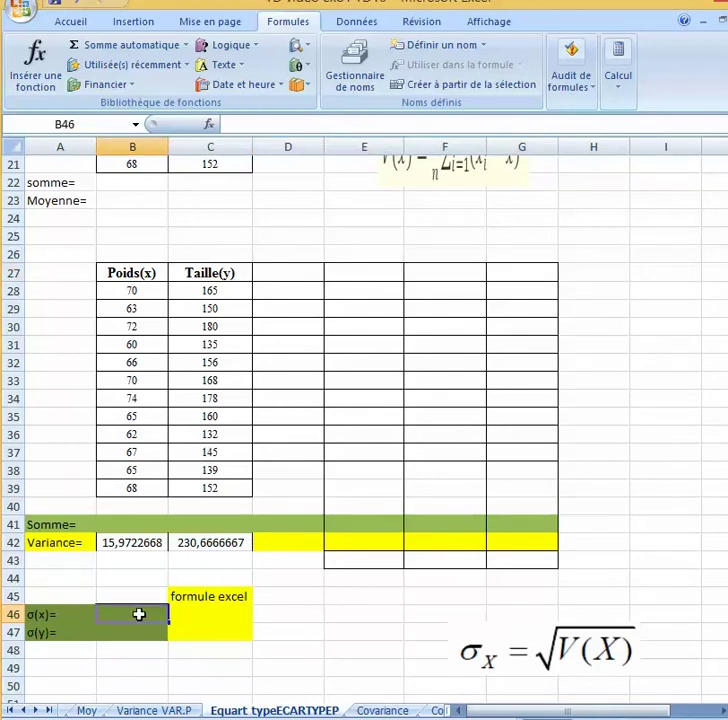
Step: Compute the standard deviation σ(x) in B46 as the square root of the weight variance with =racine(B42)
text(=)
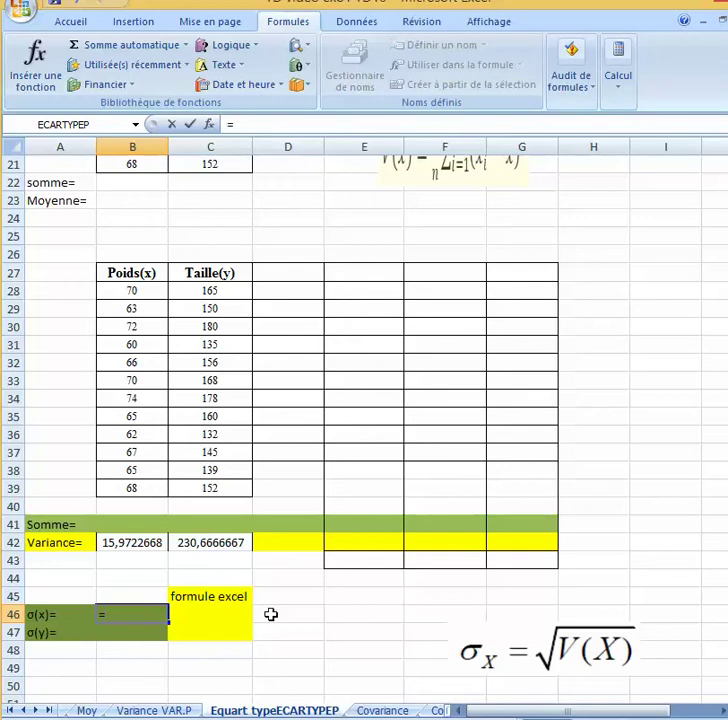
text(rac)
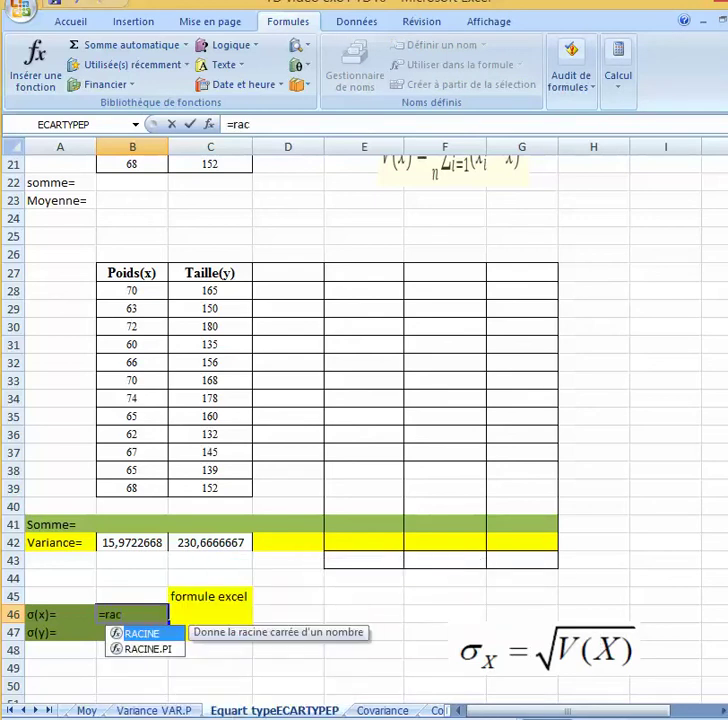
text(ine()
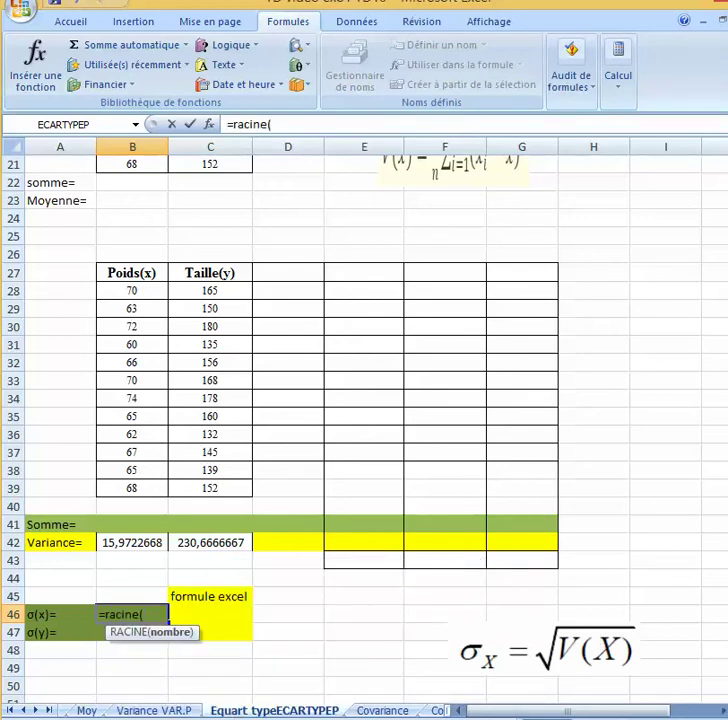
click(123, 542)
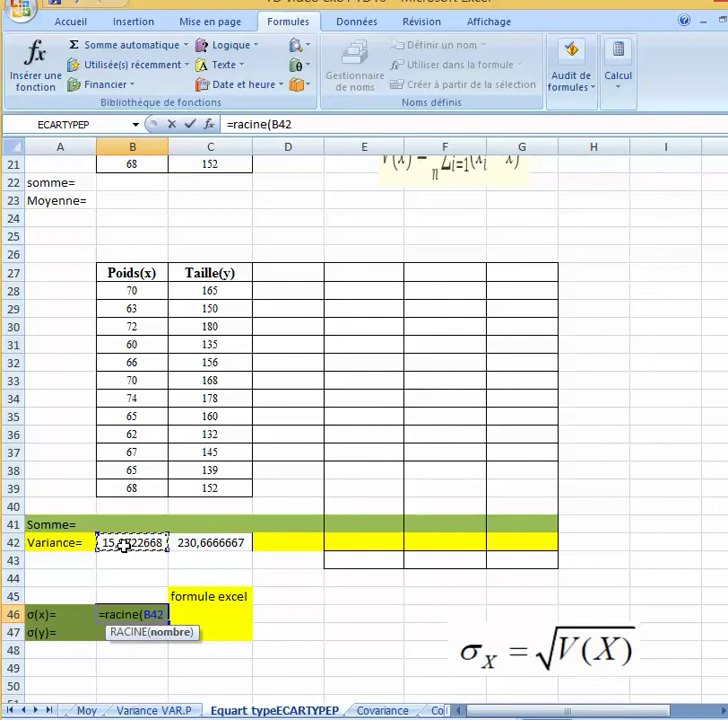
text())
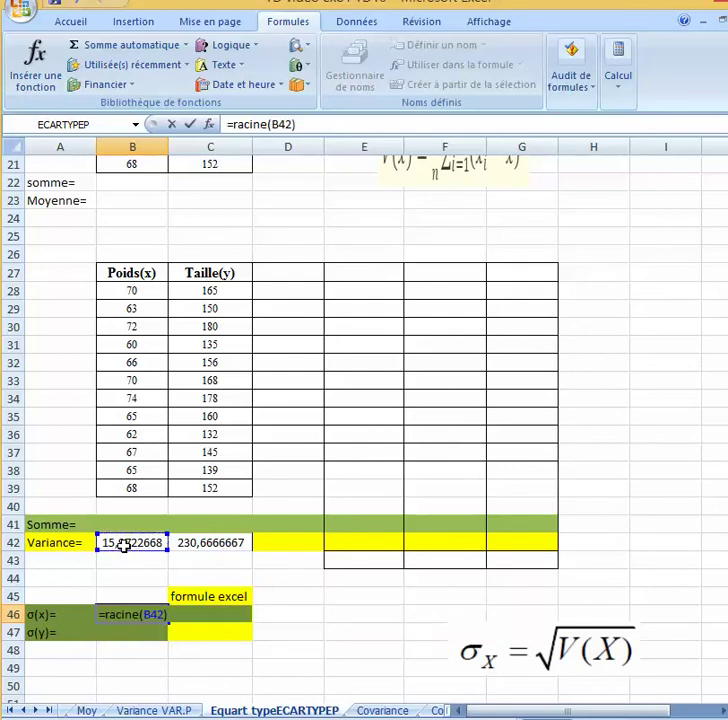
key(Return)
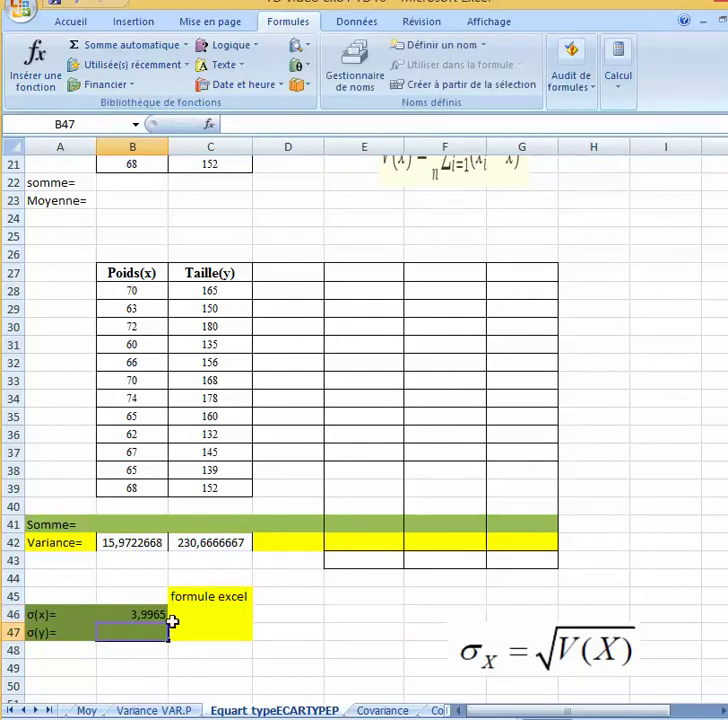
Step: Compute the standard deviation σ(y) in B47 as the square root of the height variance with =racine(C42)
text(=ra)
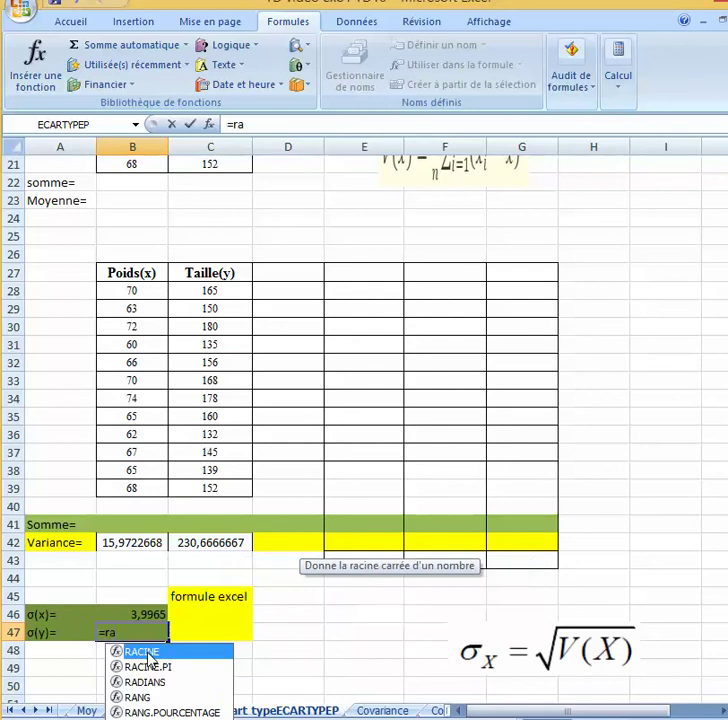
text(cine)
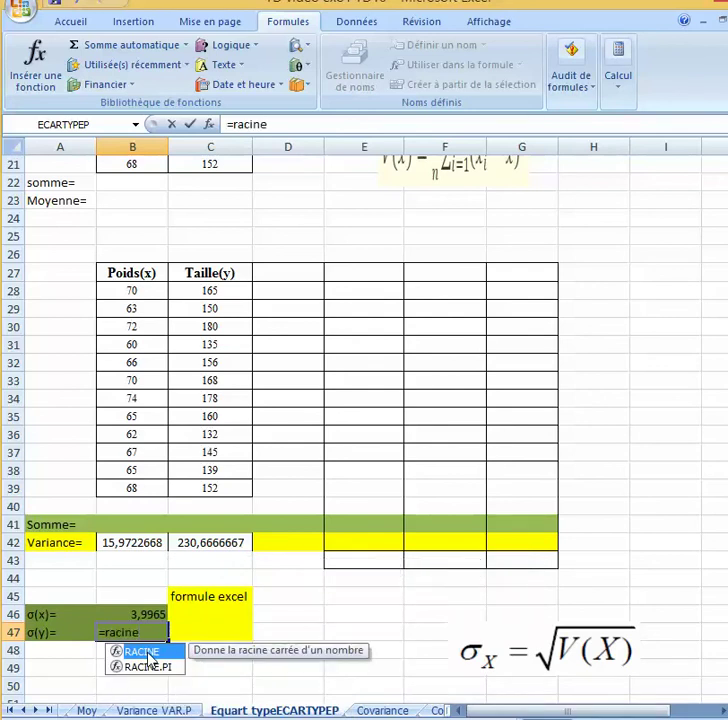
text(()
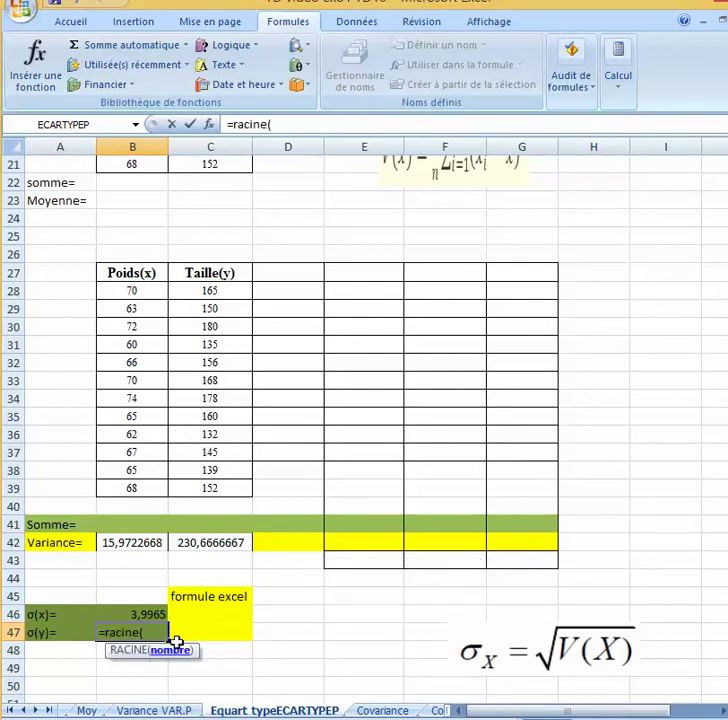
click(194, 543)
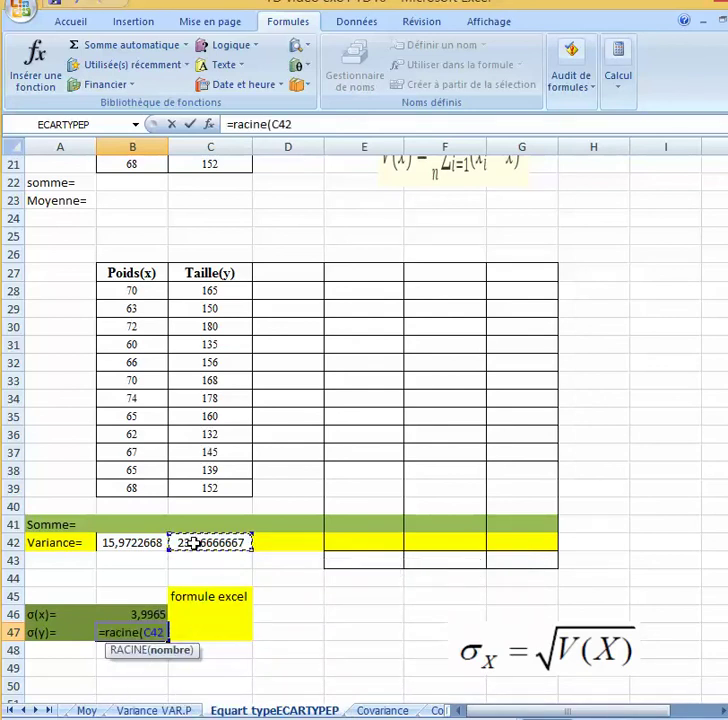
text())
key(Return)
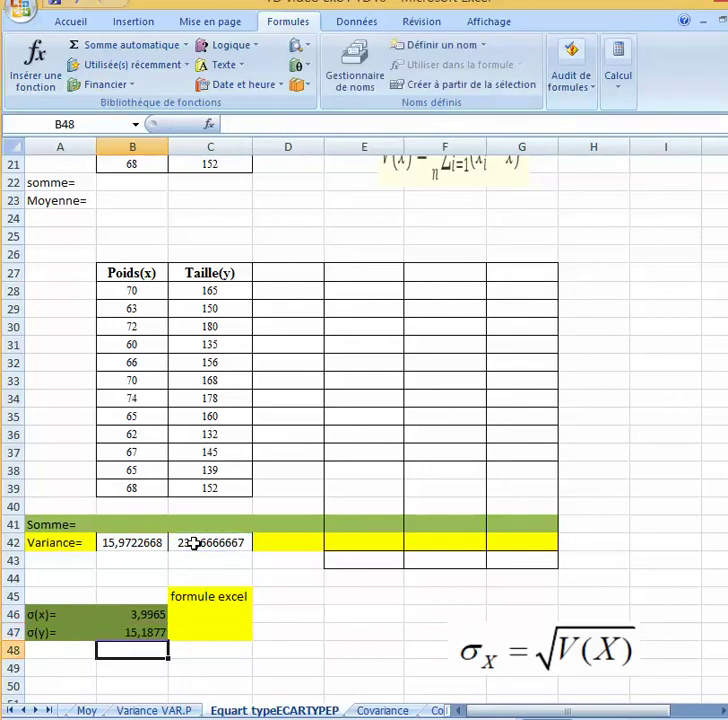
Step: Calculate σ(x) with Excel's built-in function in C46, entering =ECARTYPEP(B28:B39) over the weights
click(214, 609)
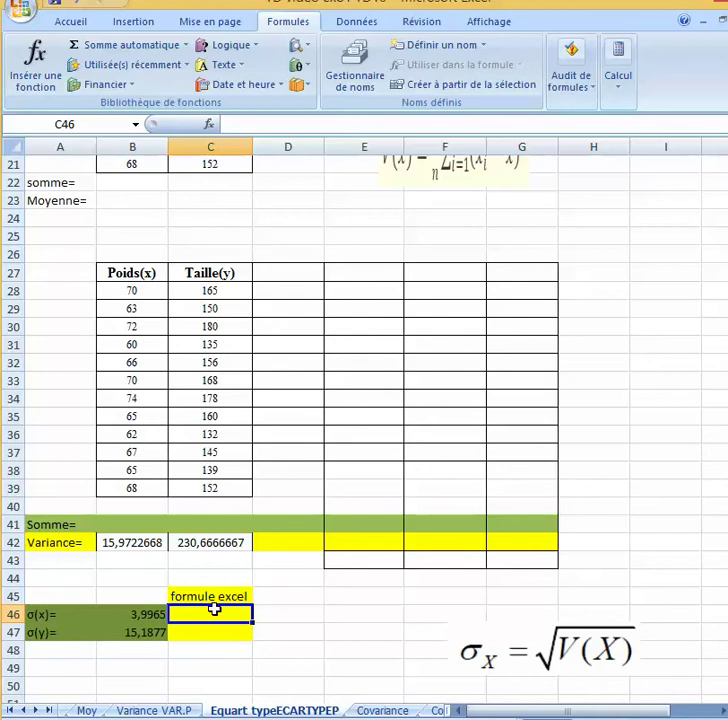
text(=ecar)
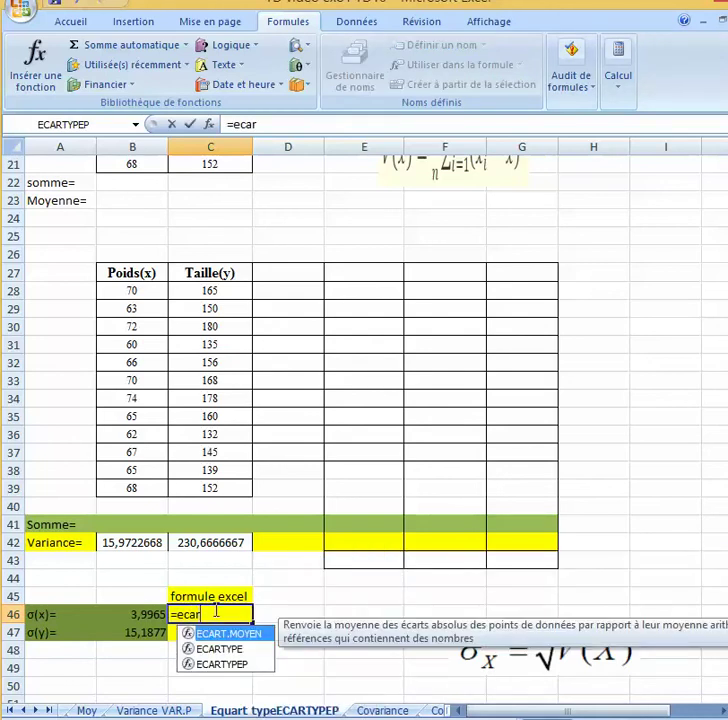
click(215, 665)
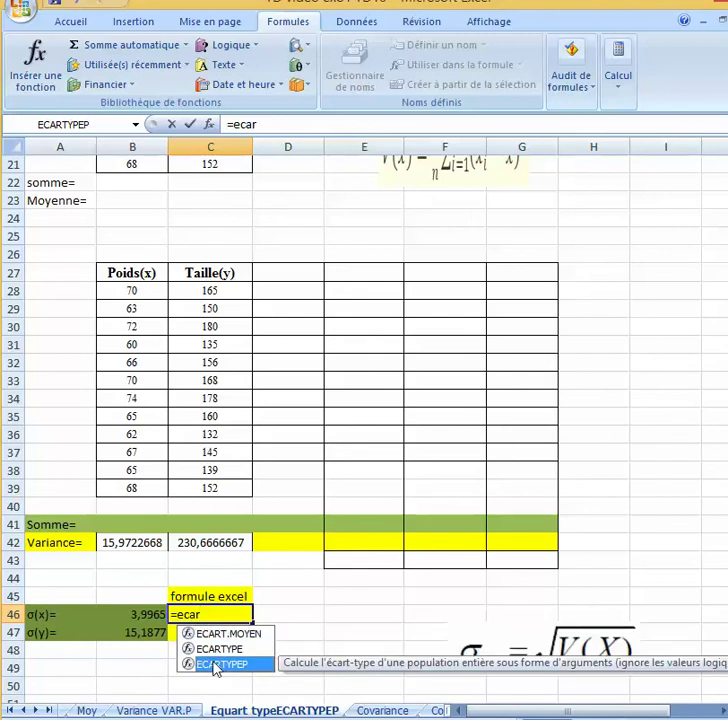
double_click(215, 665)
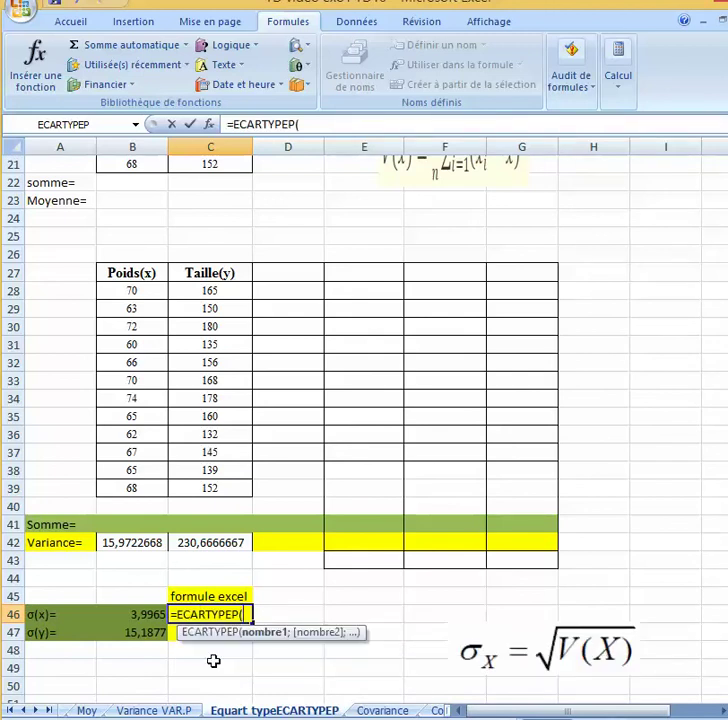
drag(141, 289, 145, 488)
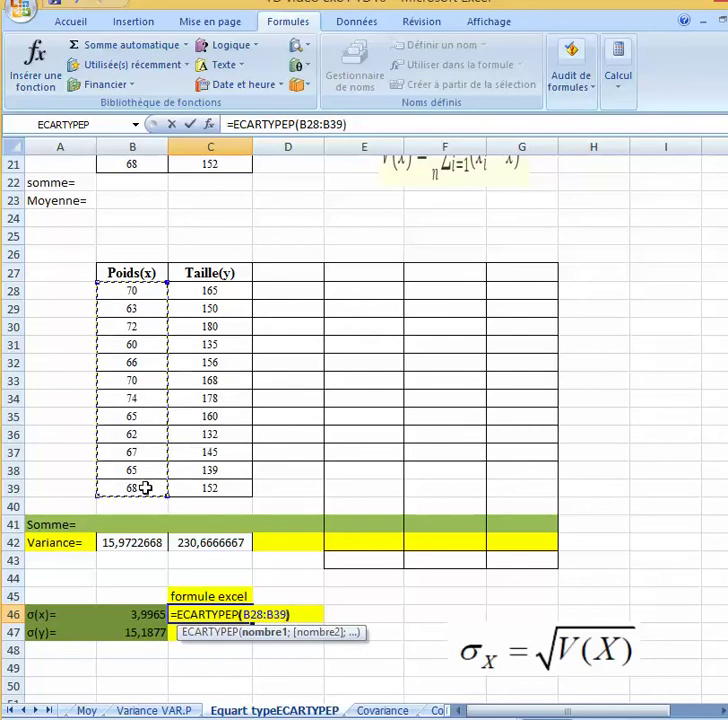
text())
key(Return)
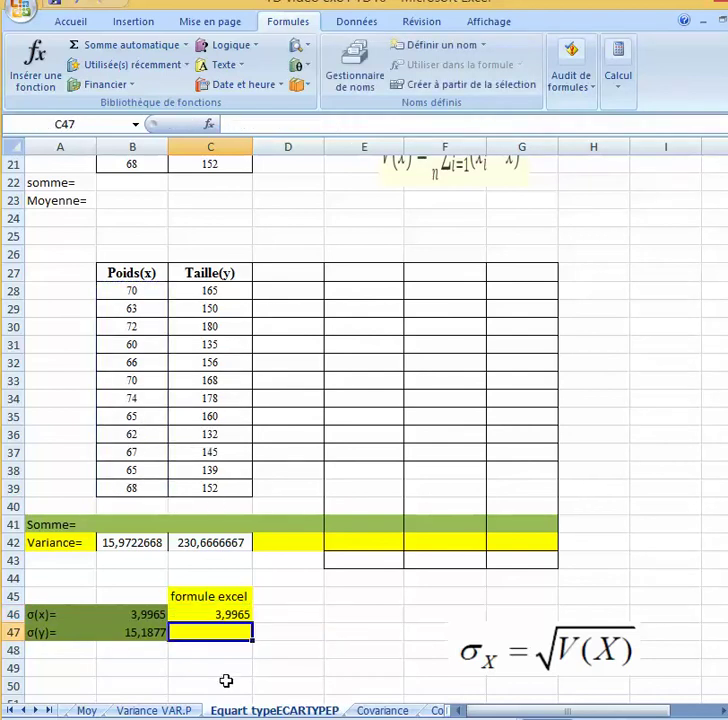
Step: Calculate σ(y) with Excel's built-in function in C47, entering =ECARTYPEP(C28:C39) over the heights
click(228, 615)
click(227, 630)
text(=e)
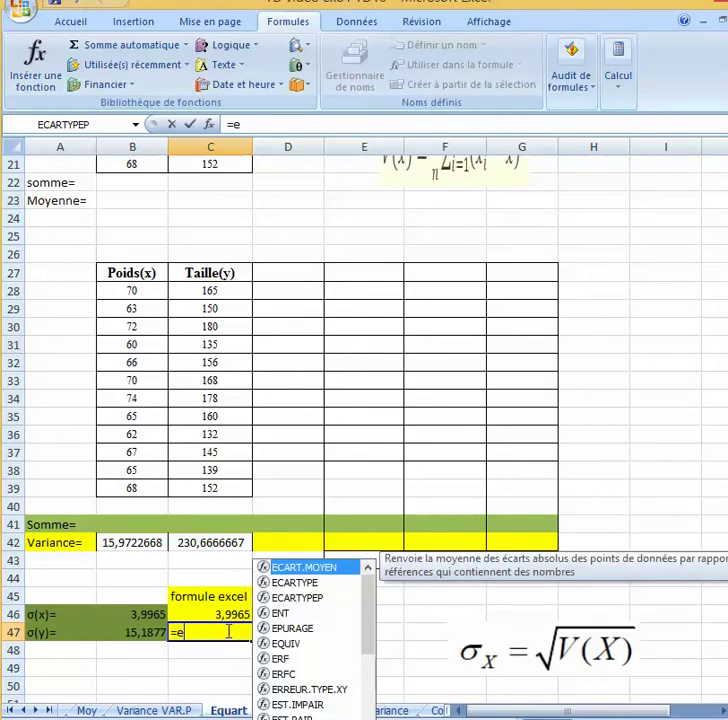
text(car)
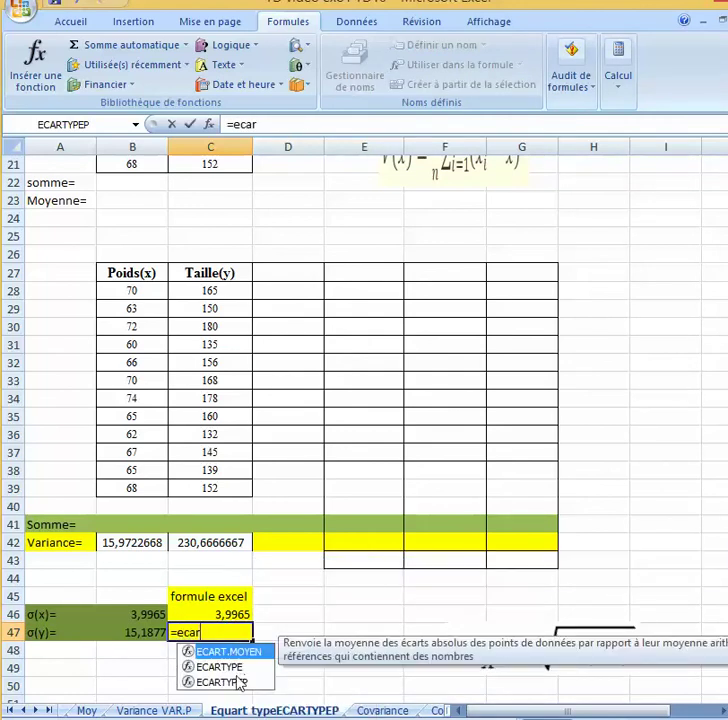
double_click(236, 682)
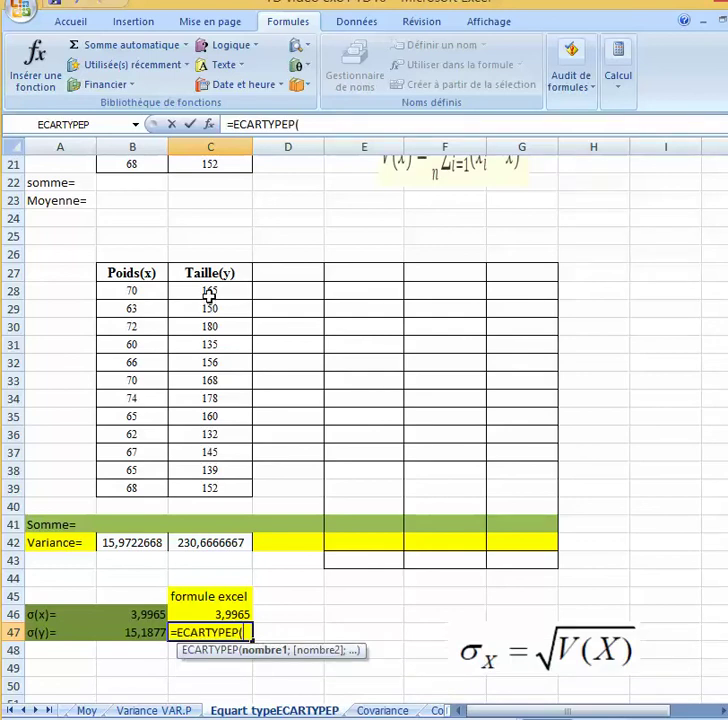
drag(209, 293, 200, 487)
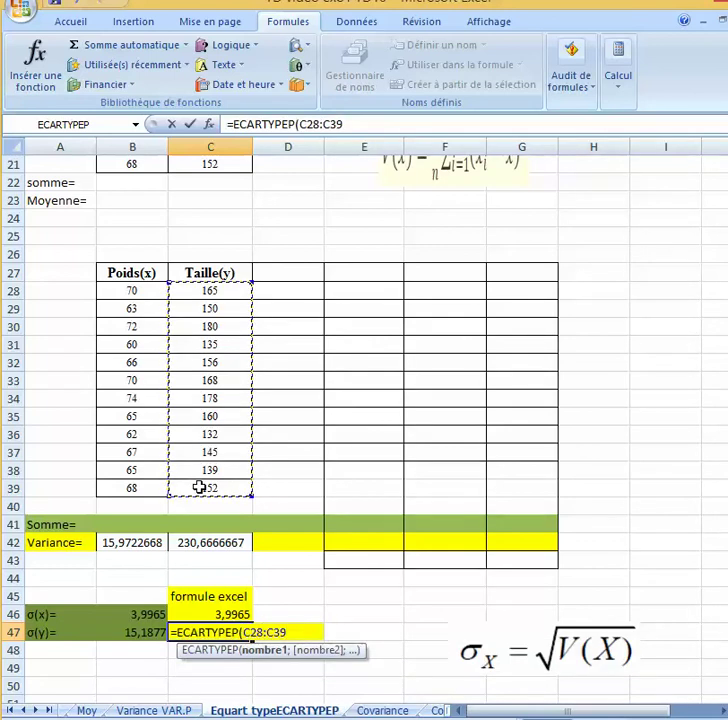
text())
key(Return)
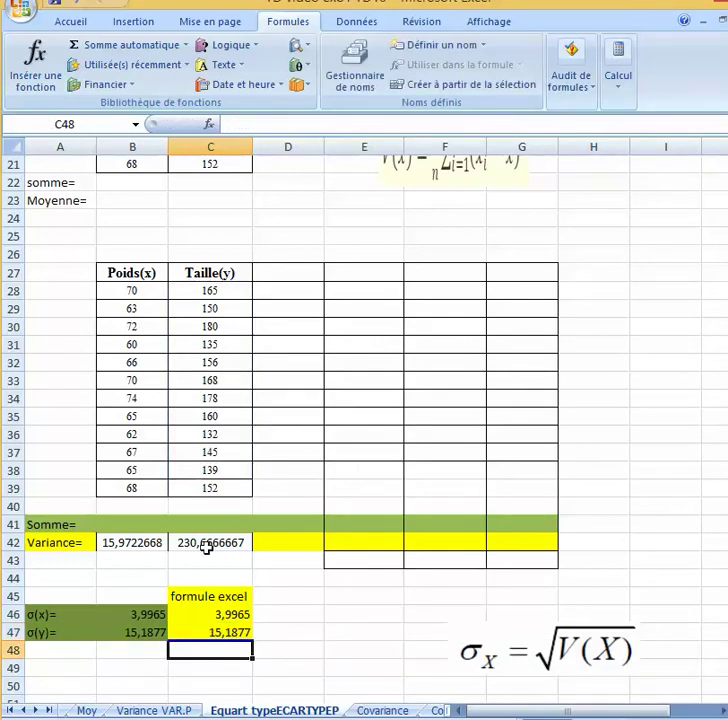
click(226, 632)
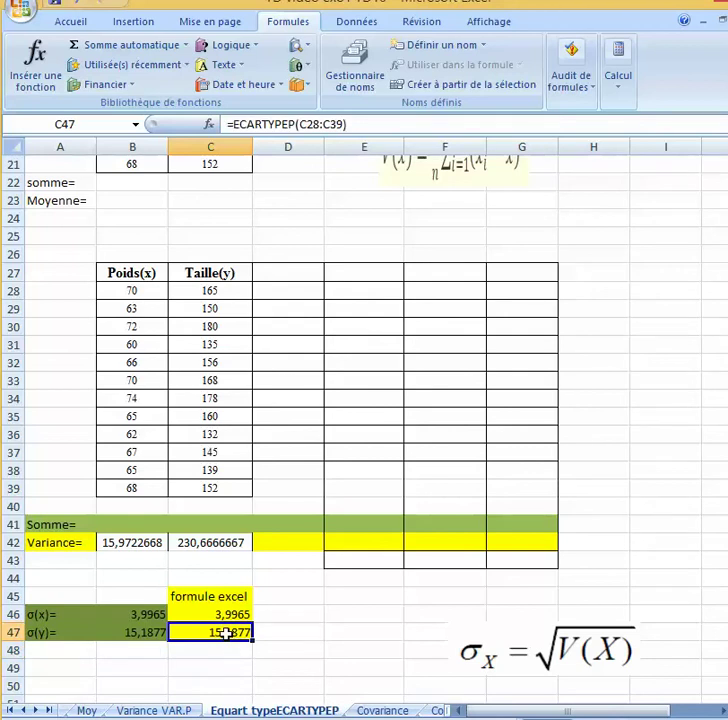
Step: On the Covariance sheet, shift the classical and developed covariance formula images leftward so they sit side by side beneath the table
click(385, 710)
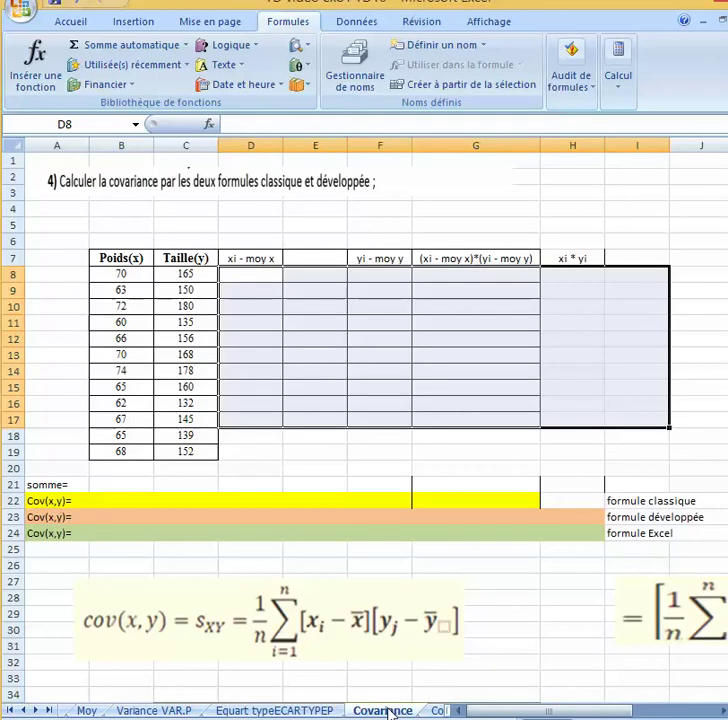
click(637, 322)
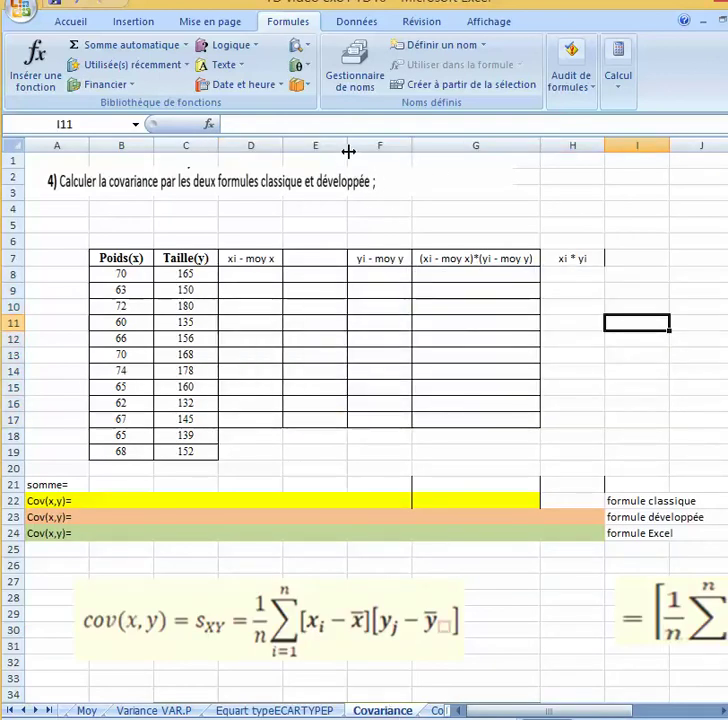
click(330, 600)
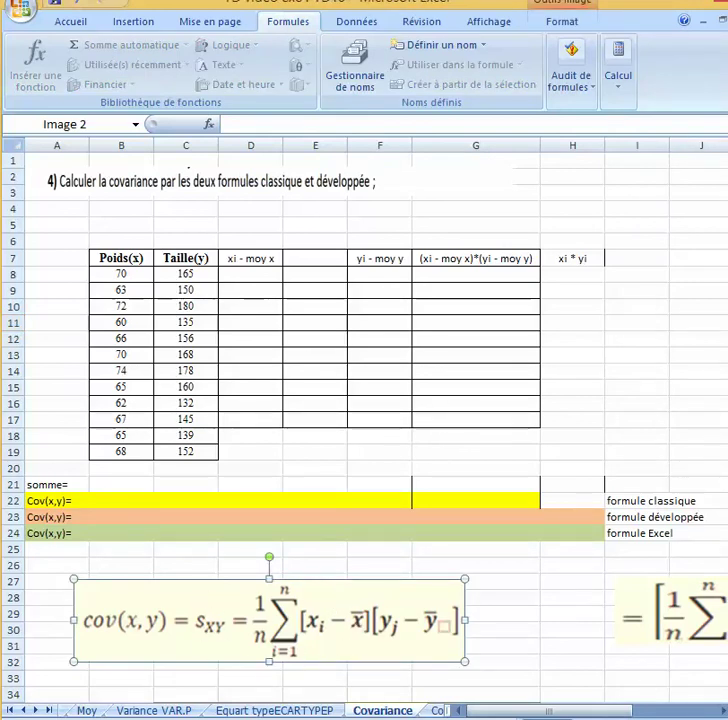
drag(688, 632, 563, 632)
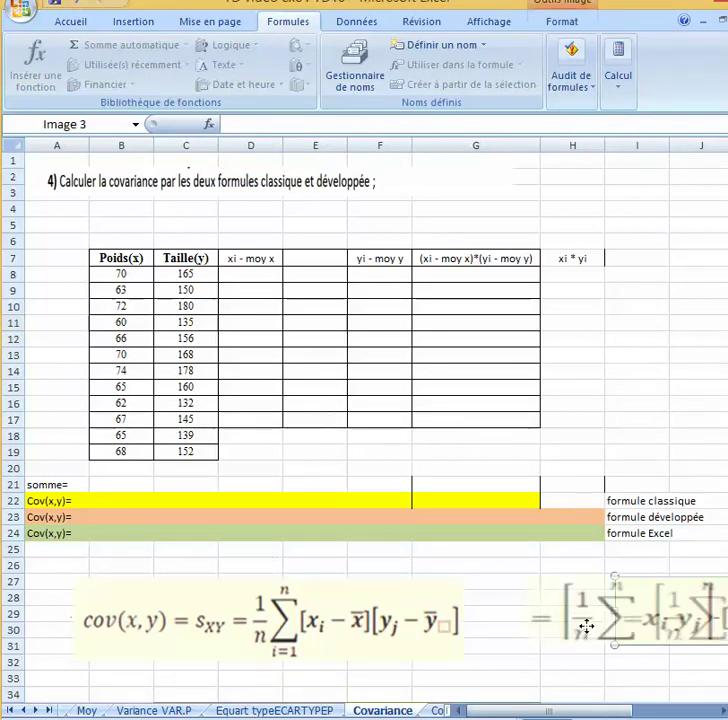
click(287, 636)
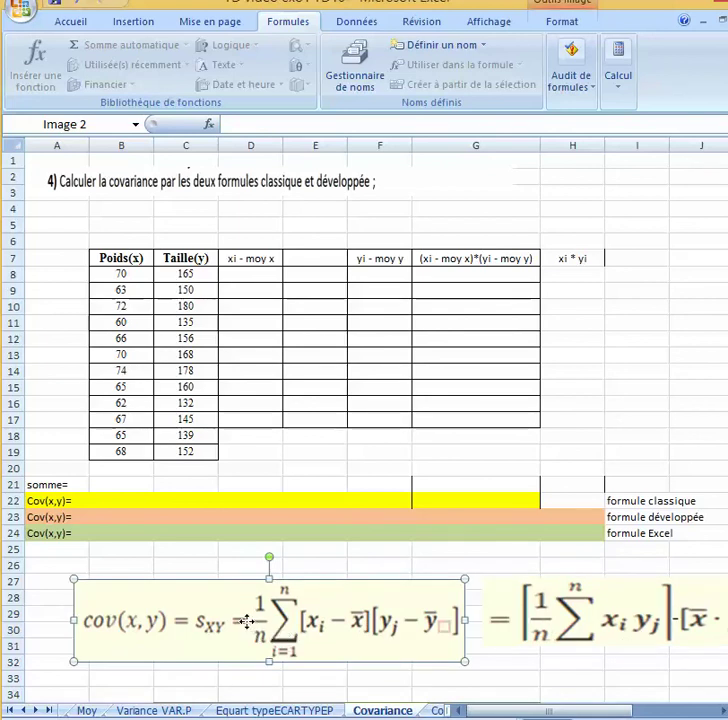
drag(246, 620, 223, 610)
click(510, 625)
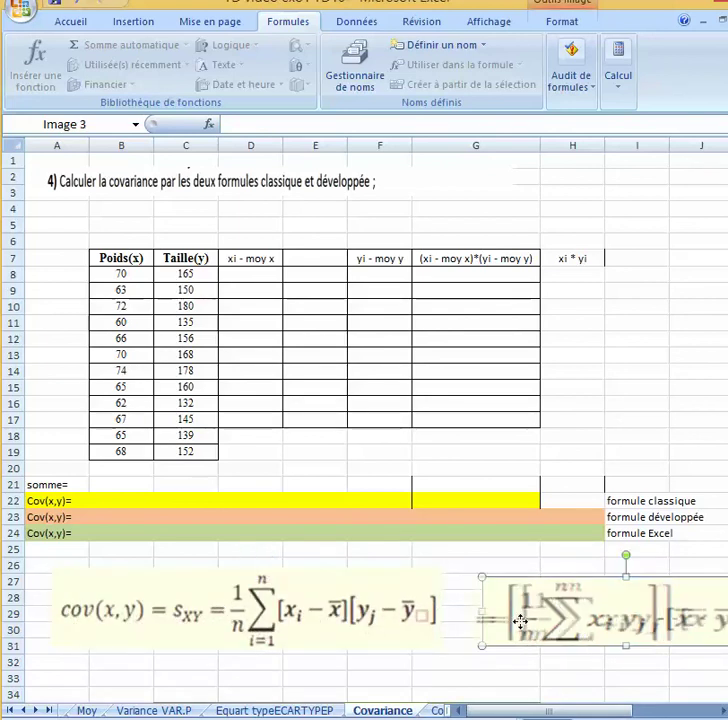
click(297, 623)
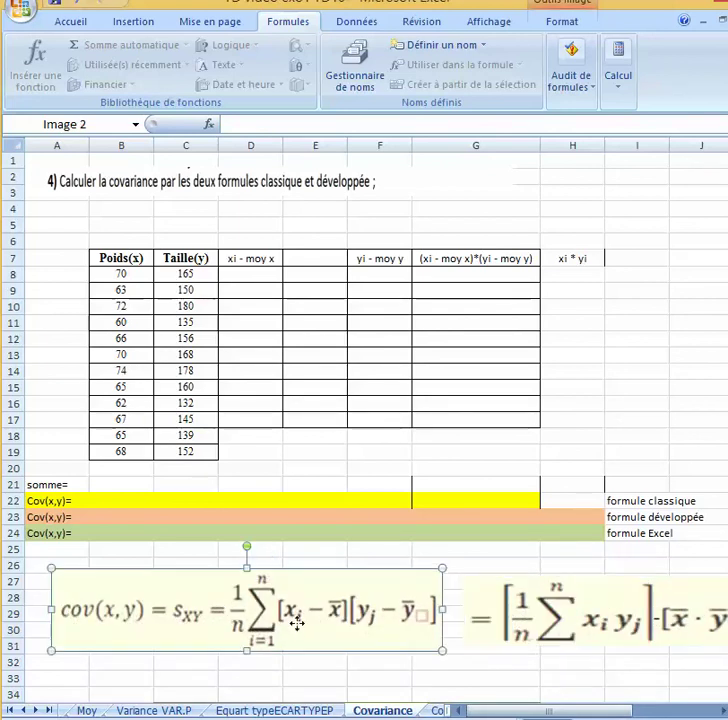
Step: Copy the Moyenne par excel row A25:C25 from the Moy sheet and paste it as values at A5 of the Covariance sheet
click(243, 277)
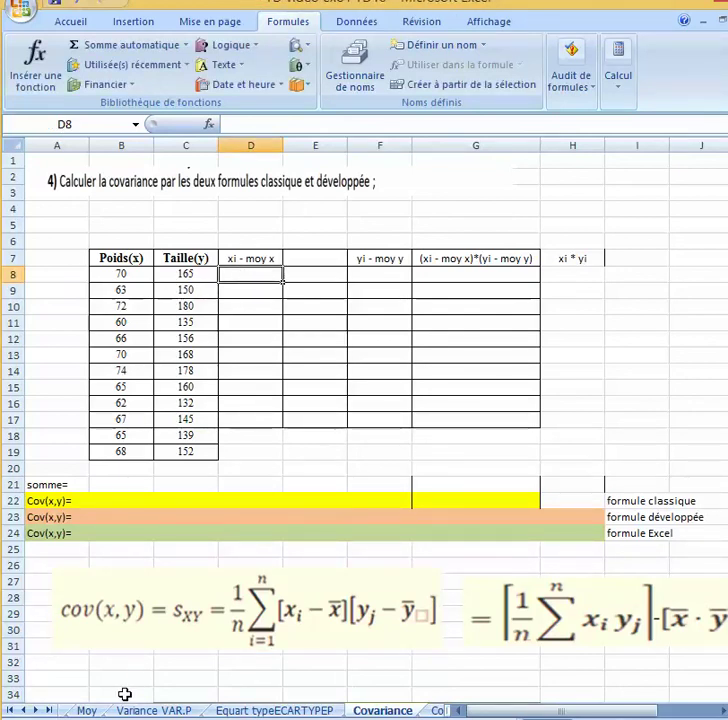
click(90, 710)
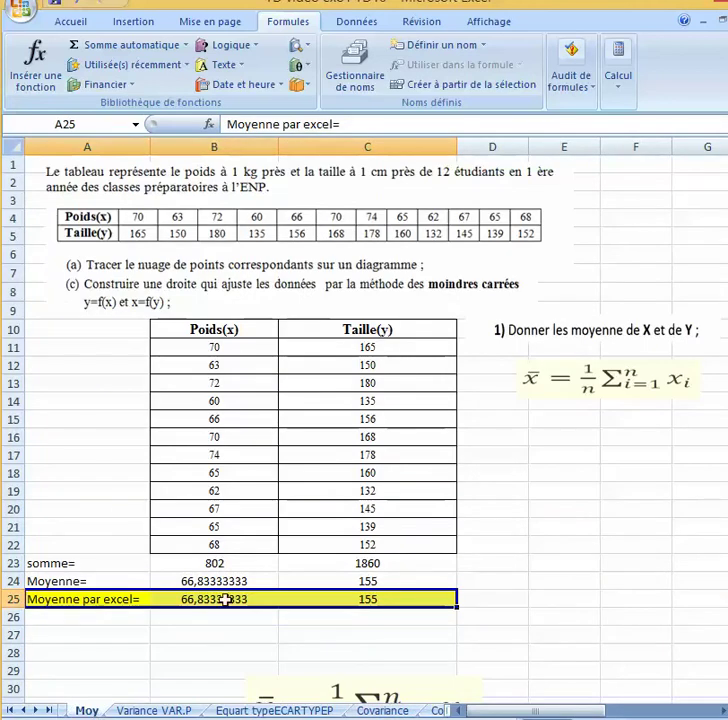
key(ctrl+c)
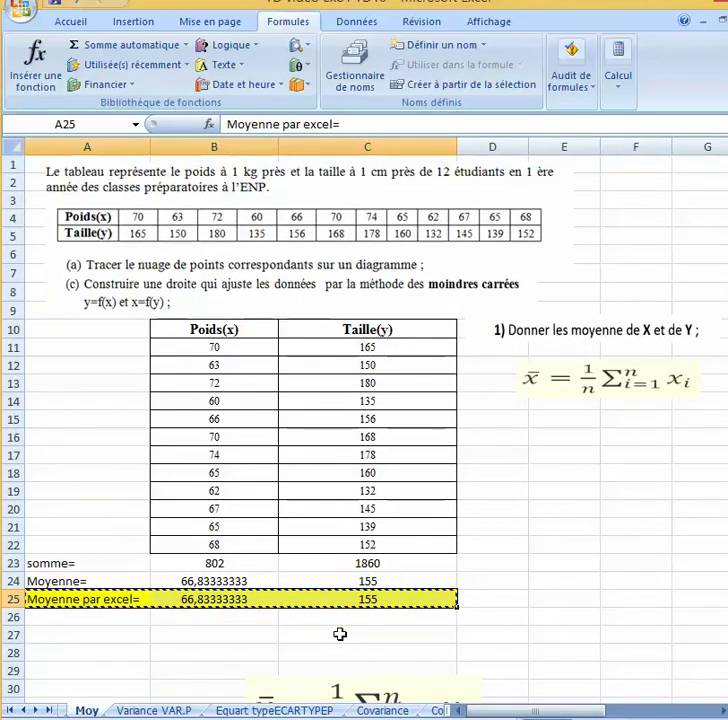
click(381, 710)
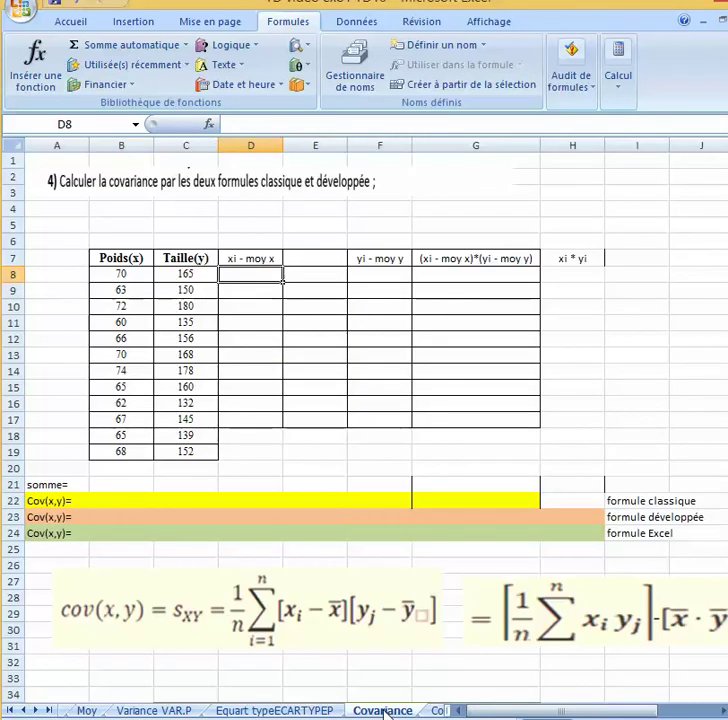
click(57, 227)
right_click(59, 229)
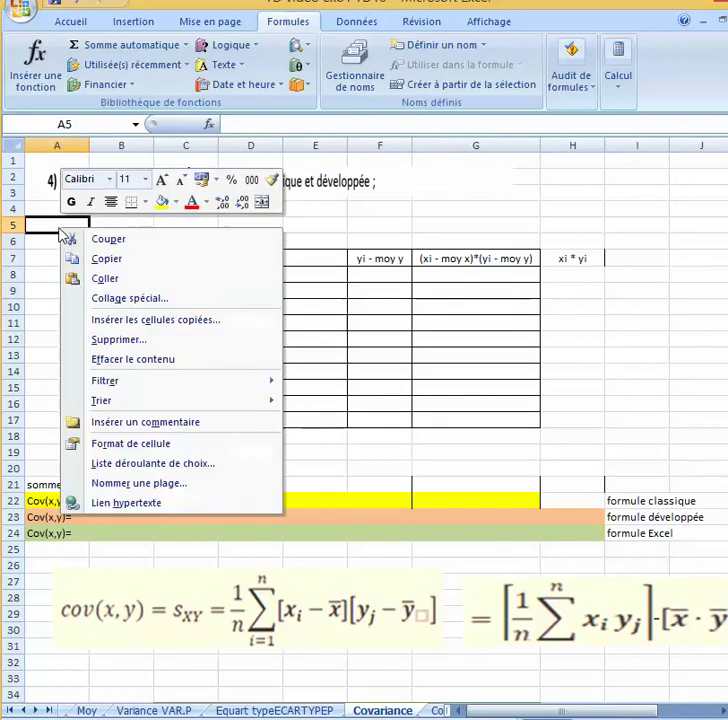
click(110, 300)
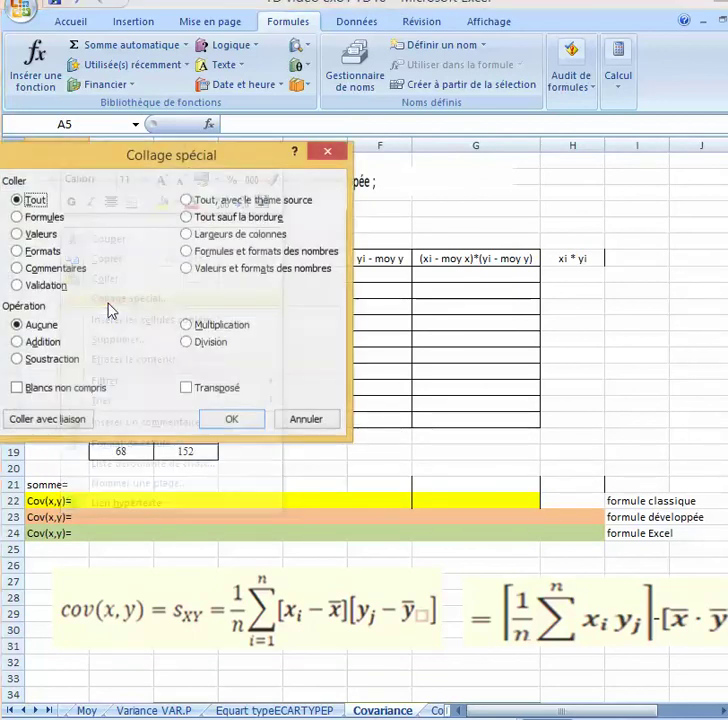
click(42, 236)
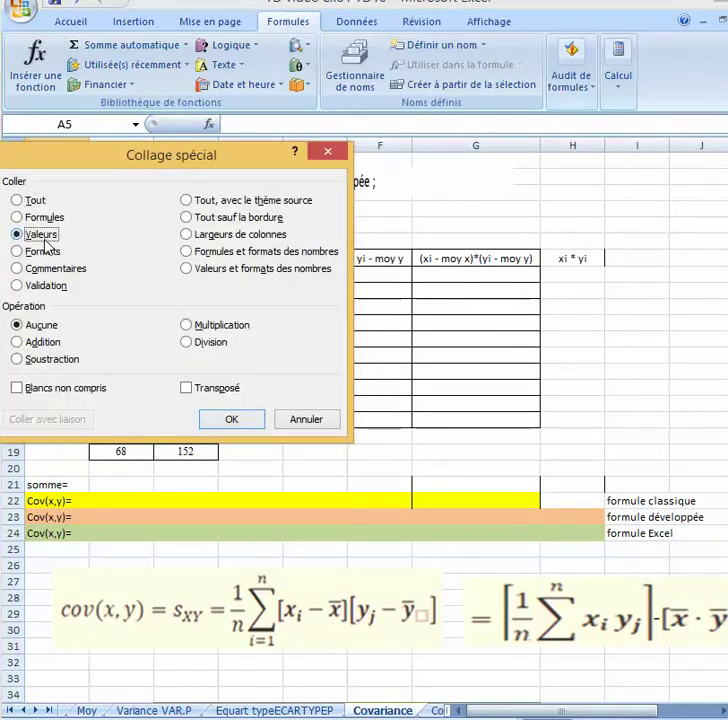
click(213, 421)
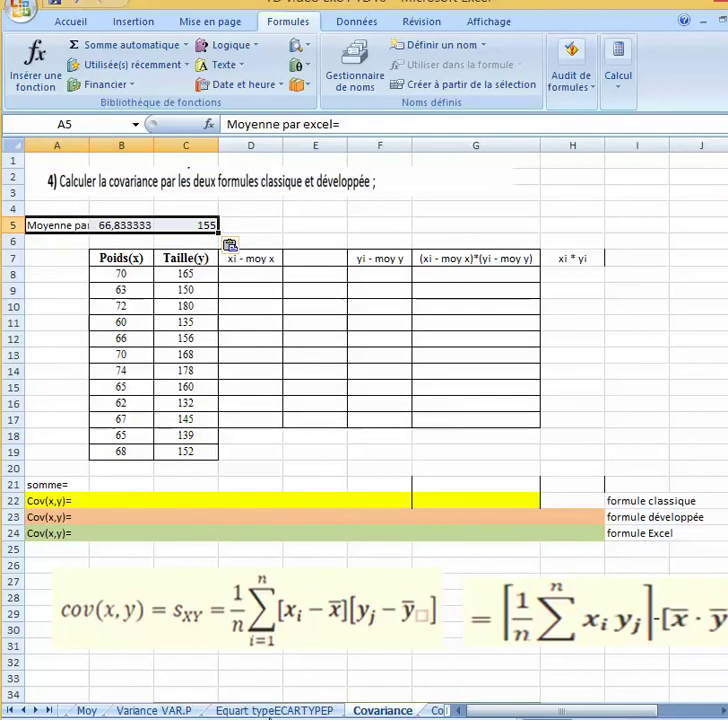
Step: Copy the Variance row A42:C42 from the Equart typeECARTYPEP sheet and paste it as values at A6 of the Covariance sheet
click(250, 710)
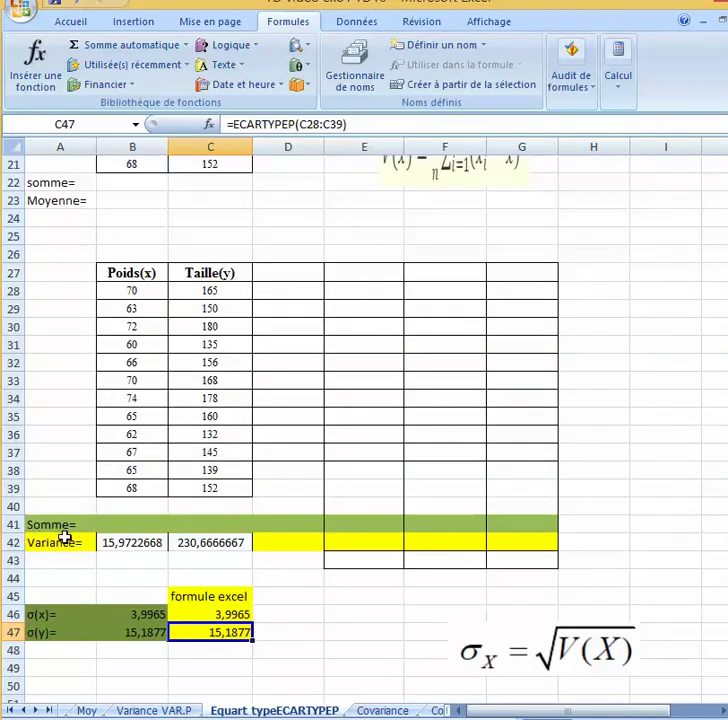
drag(65, 540, 183, 541)
key(ctrl+c)
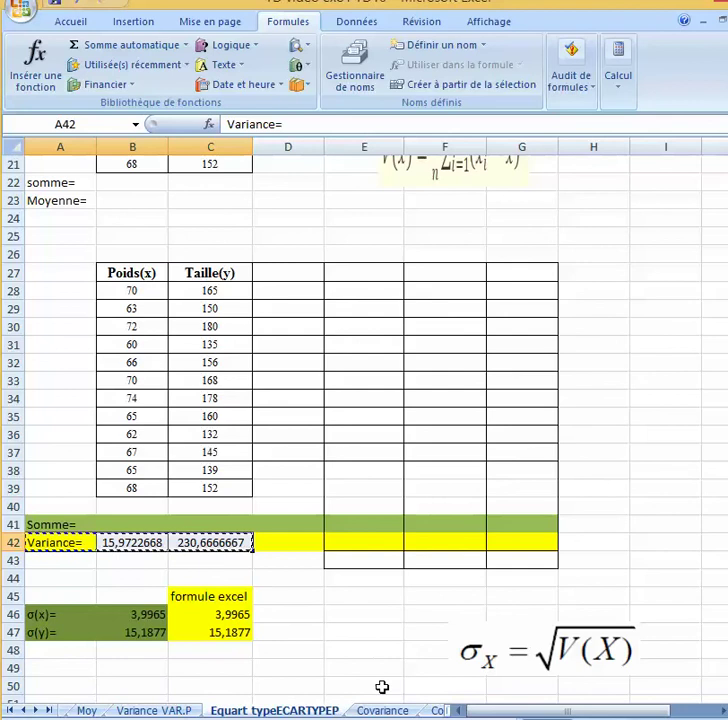
click(382, 710)
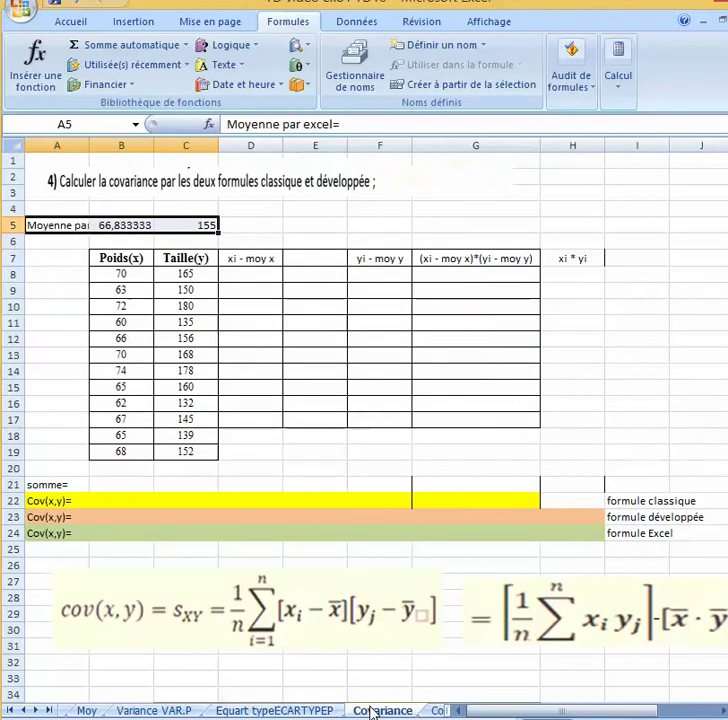
right_click(57, 243)
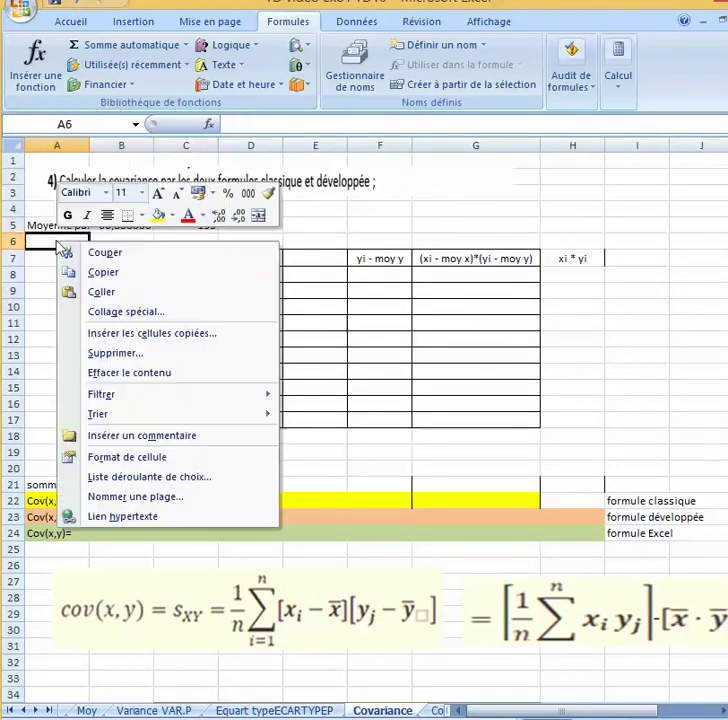
click(114, 318)
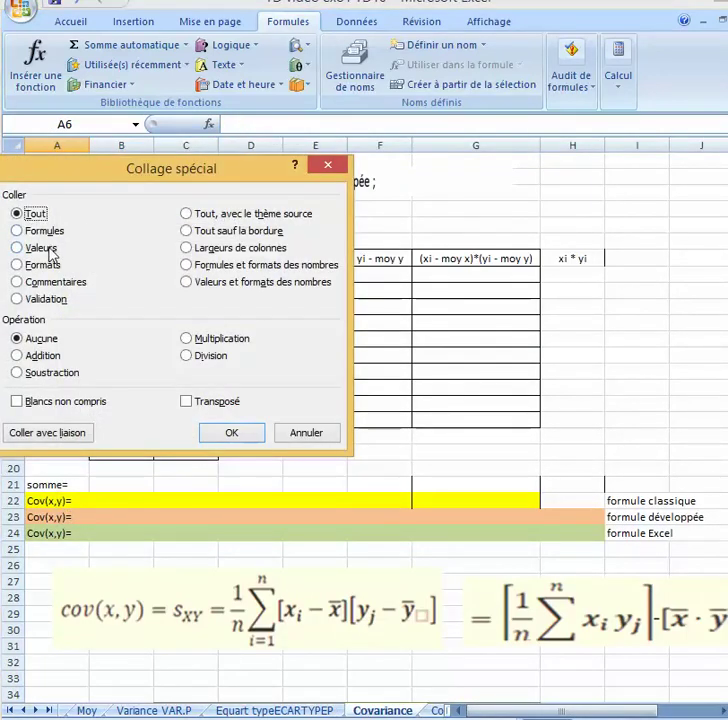
click(45, 247)
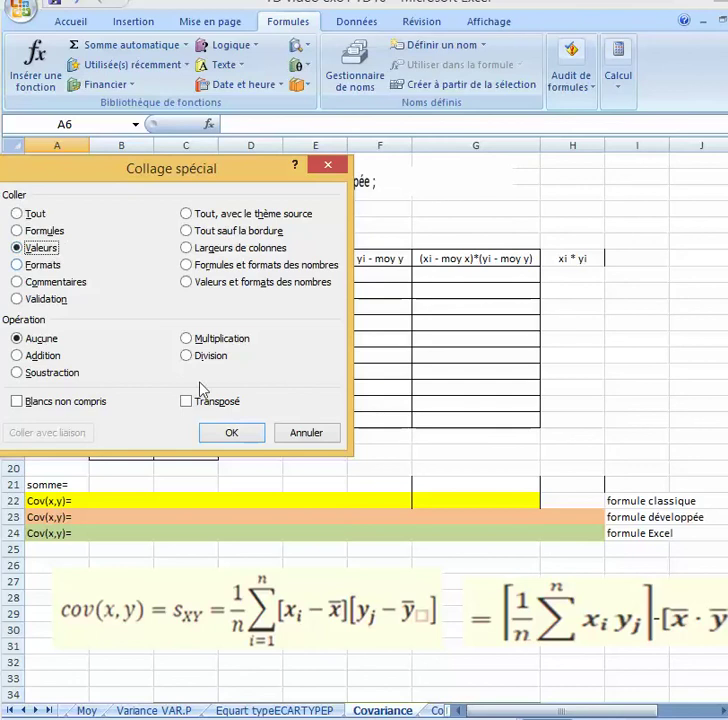
click(230, 431)
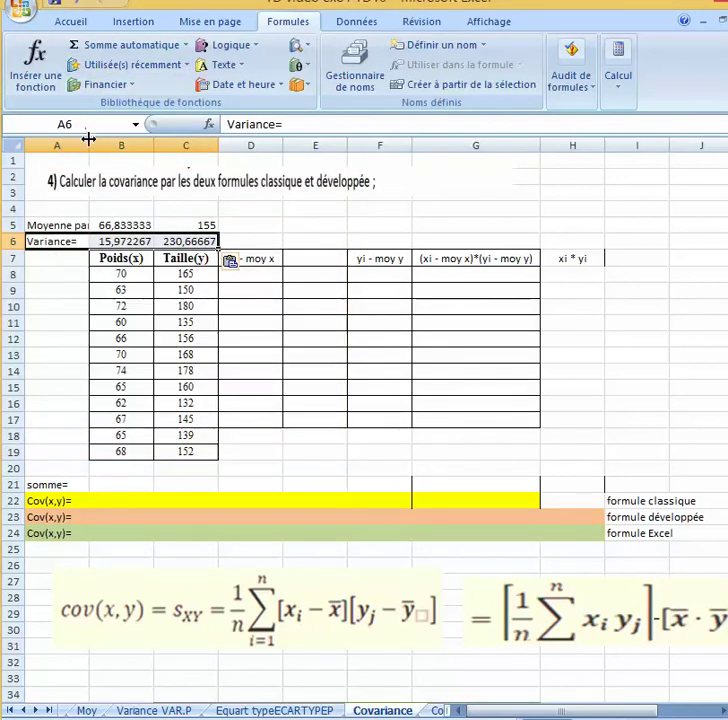
Step: Widen column A to fit the mean label, and head the pasted values with X in B4 and Y in C4
drag(89, 138, 122, 138)
click(162, 208)
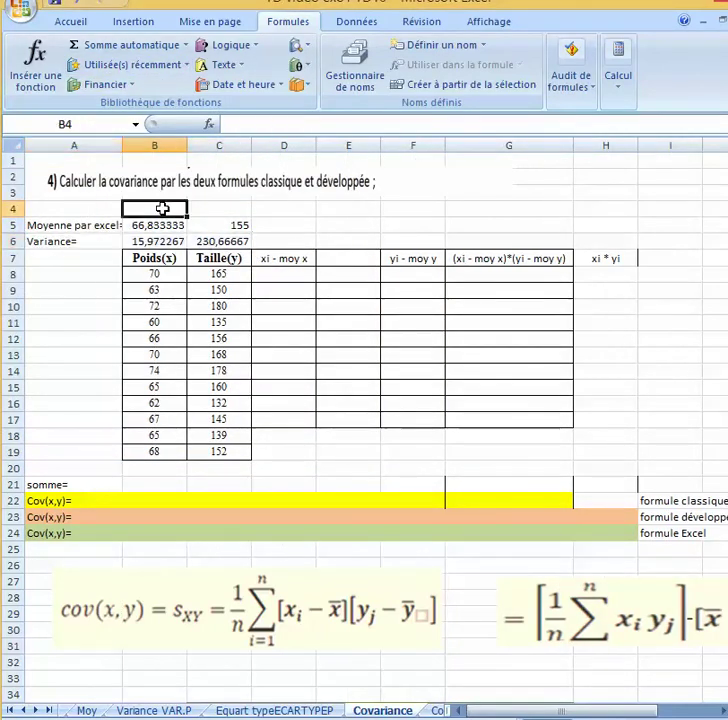
text(x)
key(Tab)
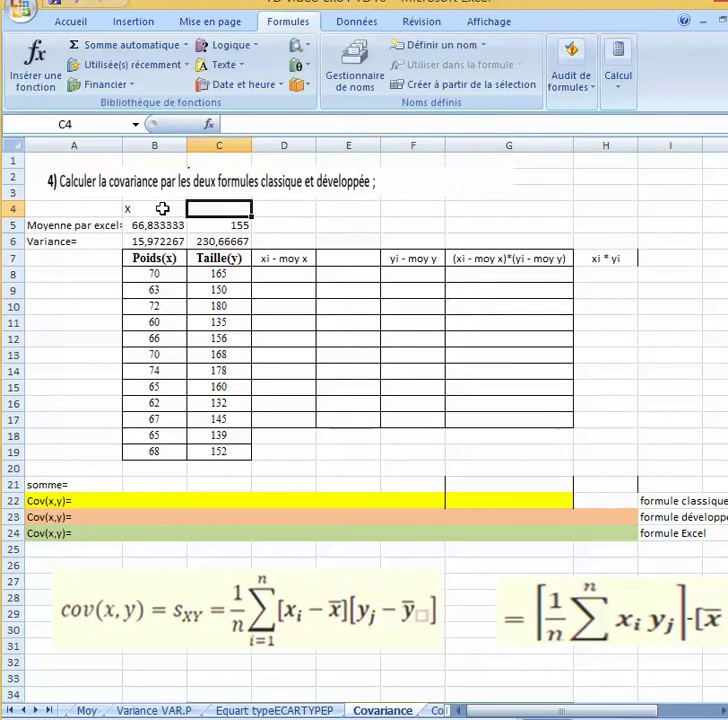
text(Y)
key(Return)
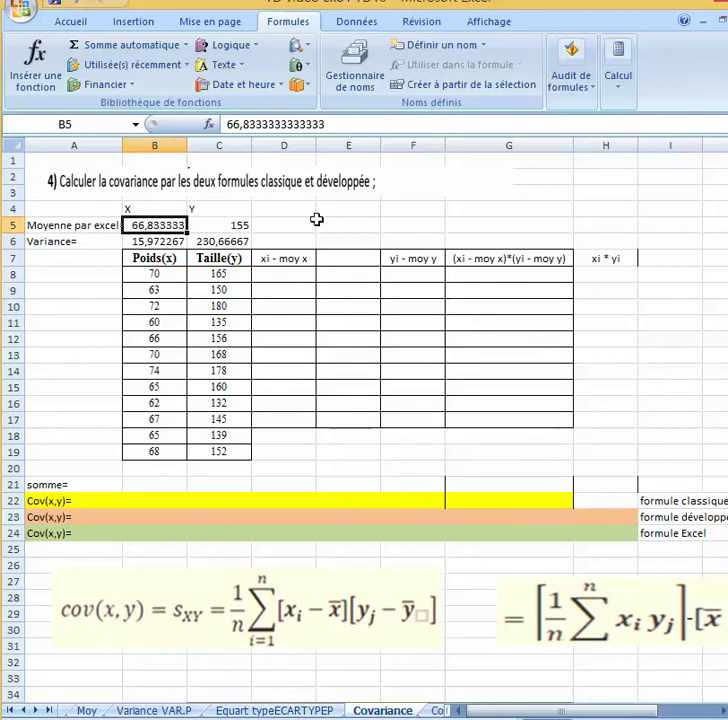
Step: Compute the weight deviations xi - moy x by entering =B8-66,83333 in D8 and filling the formula down to D19
click(294, 277)
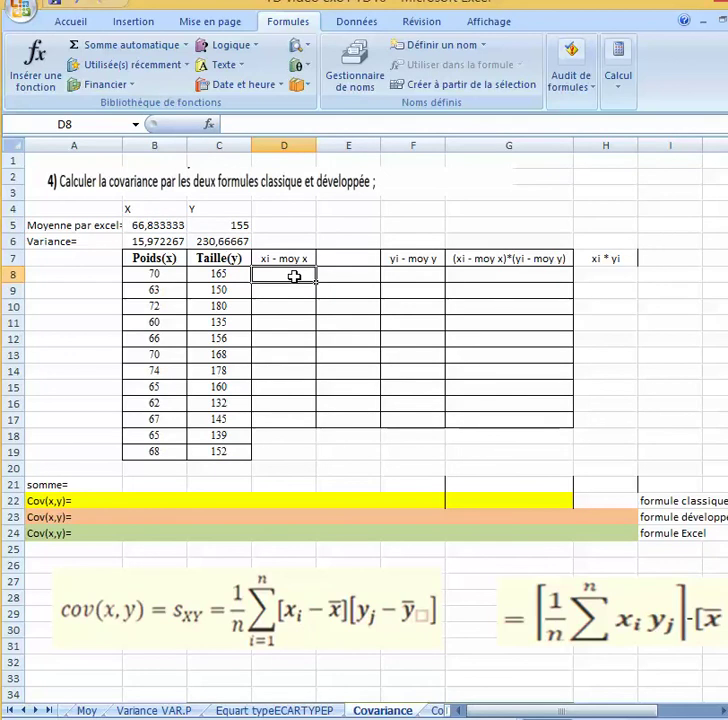
text(=)
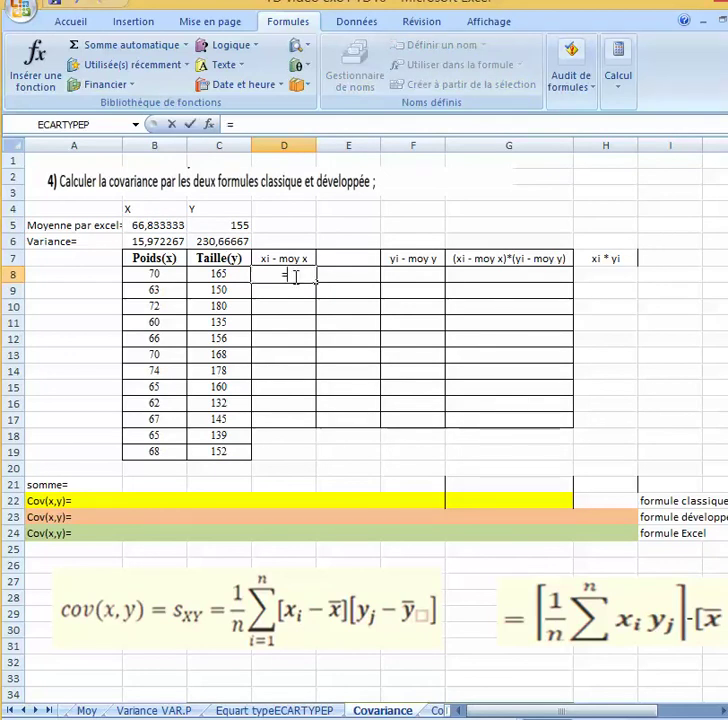
click(144, 275)
text(-)
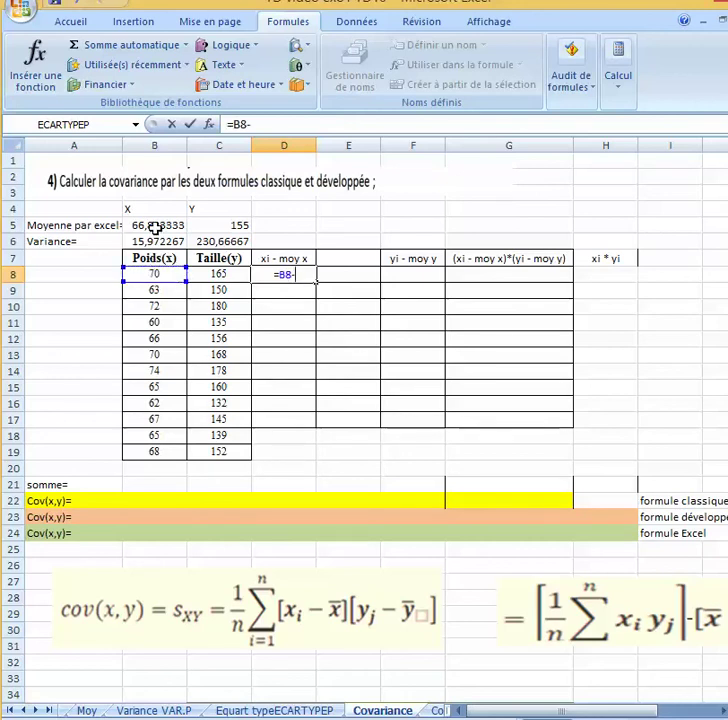
text(66,)
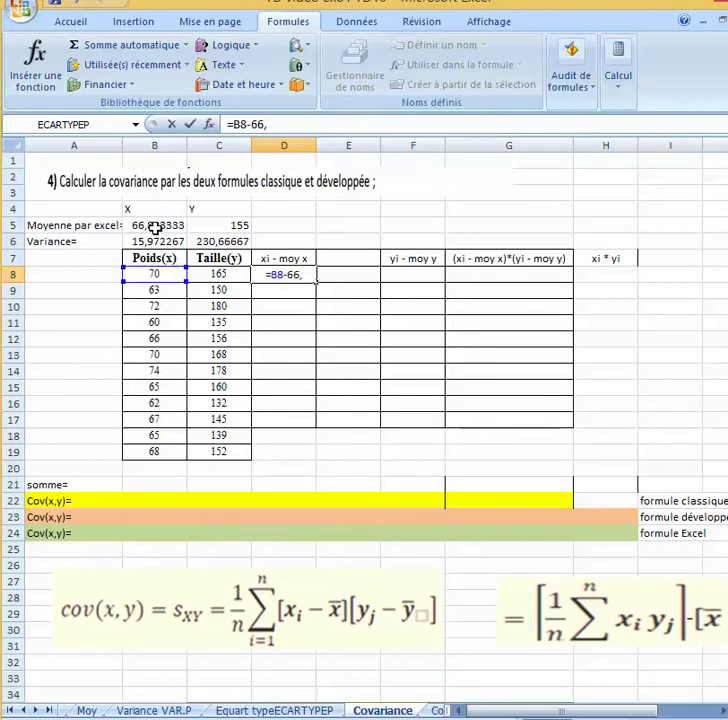
text(83333)
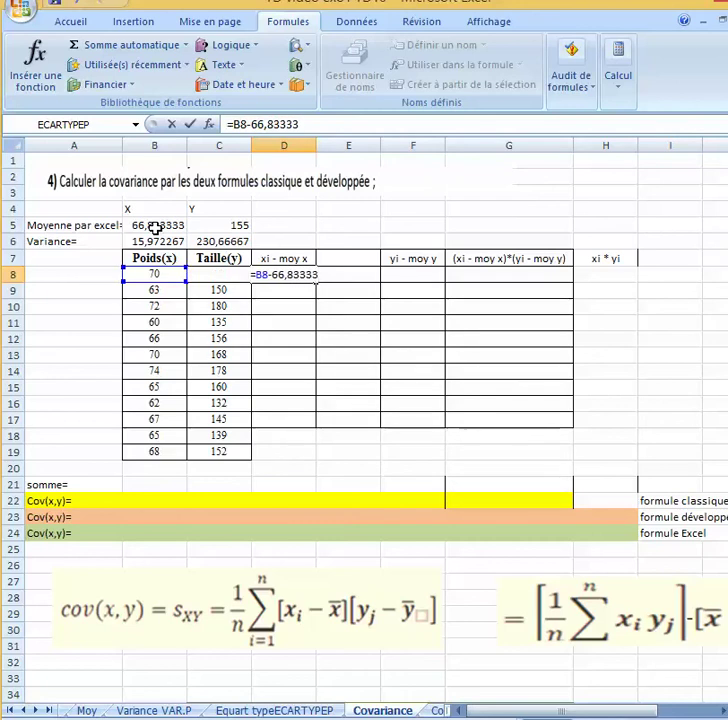
key(Return)
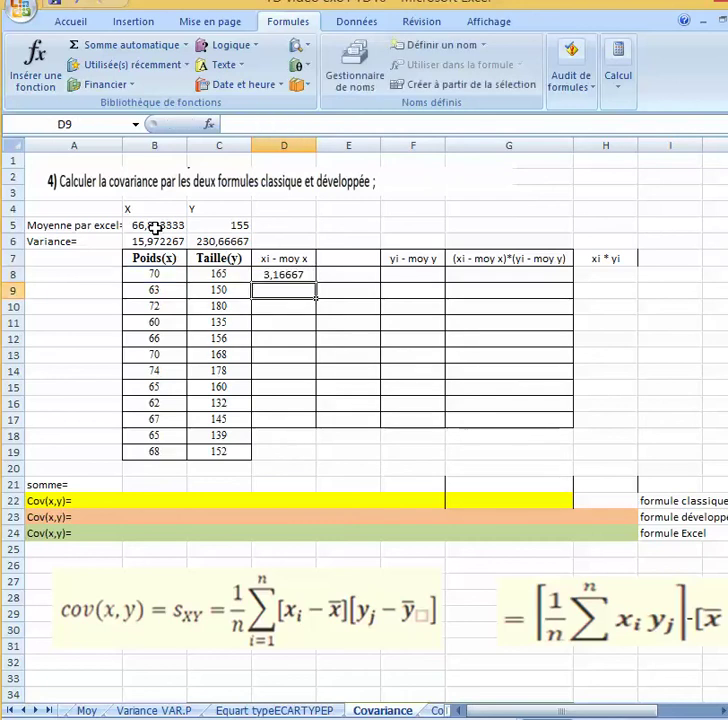
click(301, 277)
drag(316, 282, 311, 462)
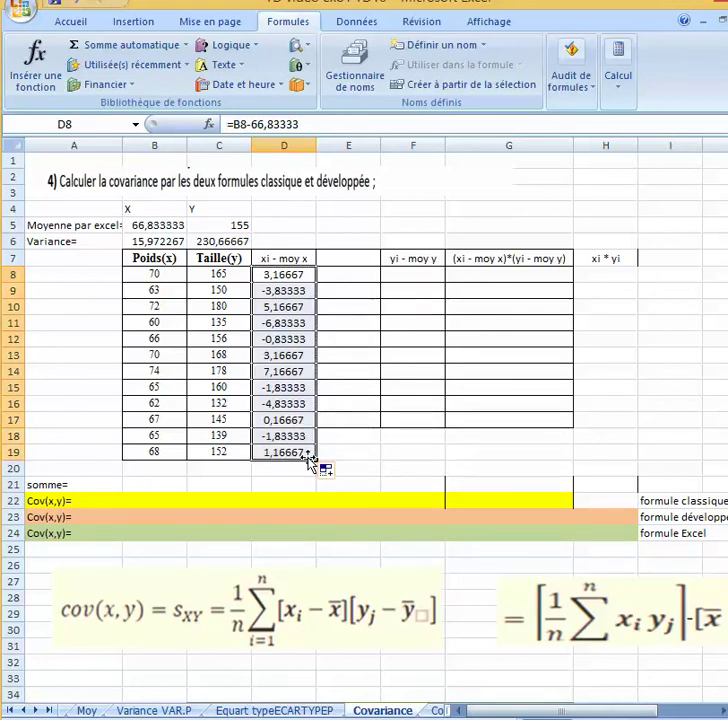
Step: Compute the height deviations yi - moy y by entering =C8-155 in F8 and filling the formula down to F19
click(419, 277)
text(=)
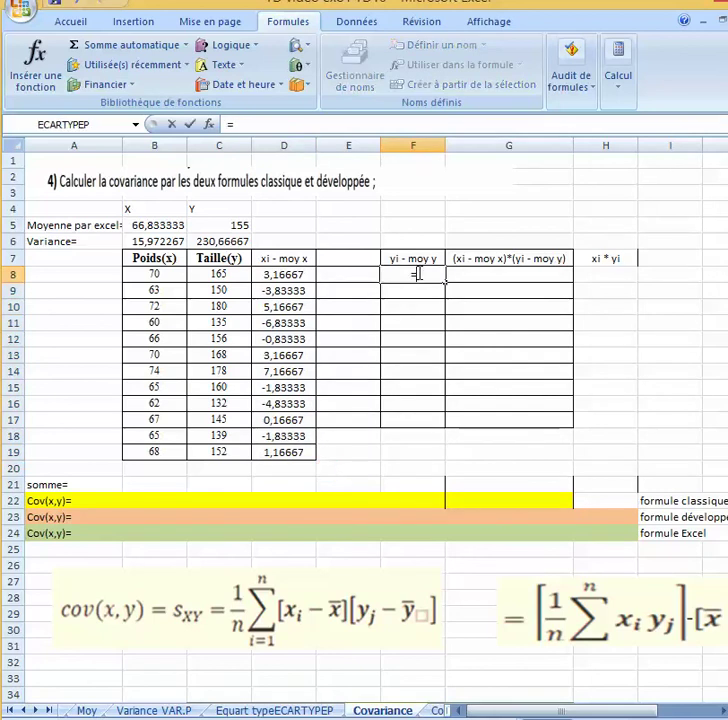
click(233, 273)
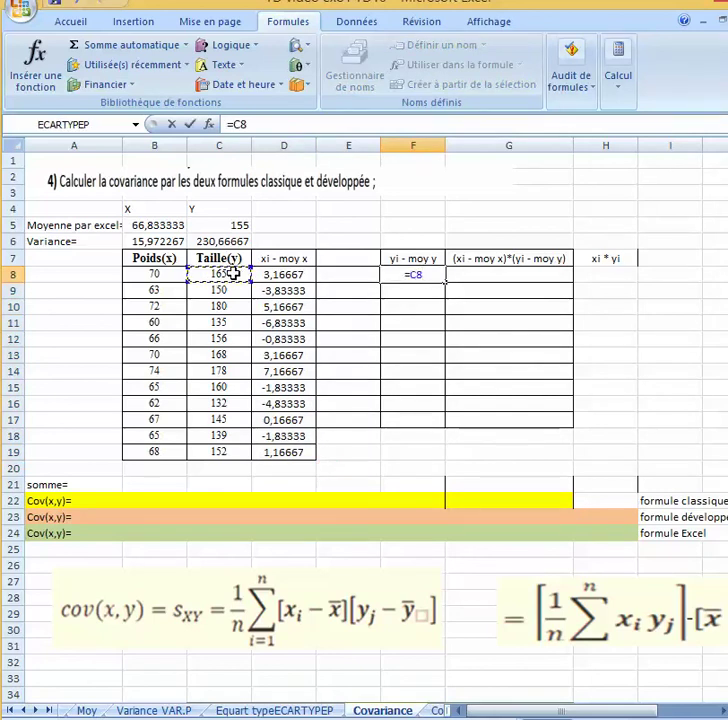
text(-155)
key(Return)
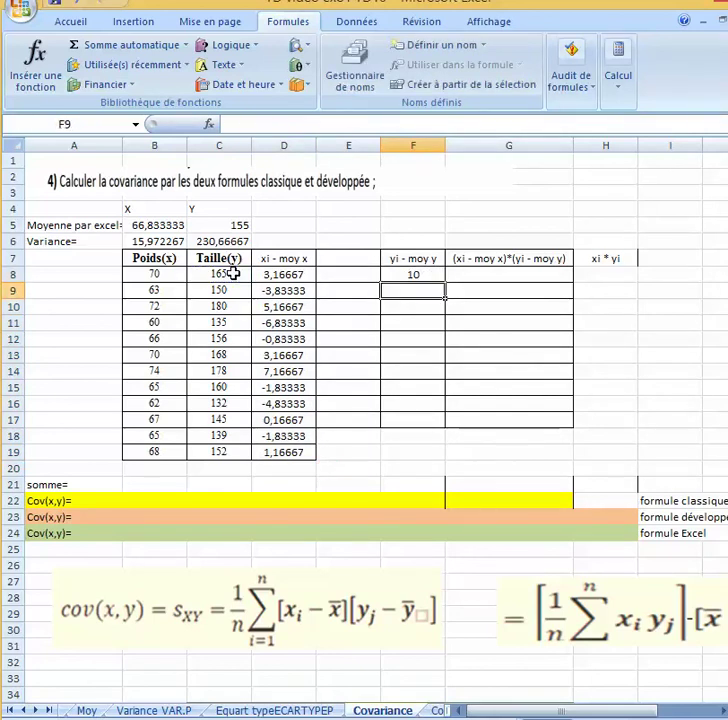
click(400, 274)
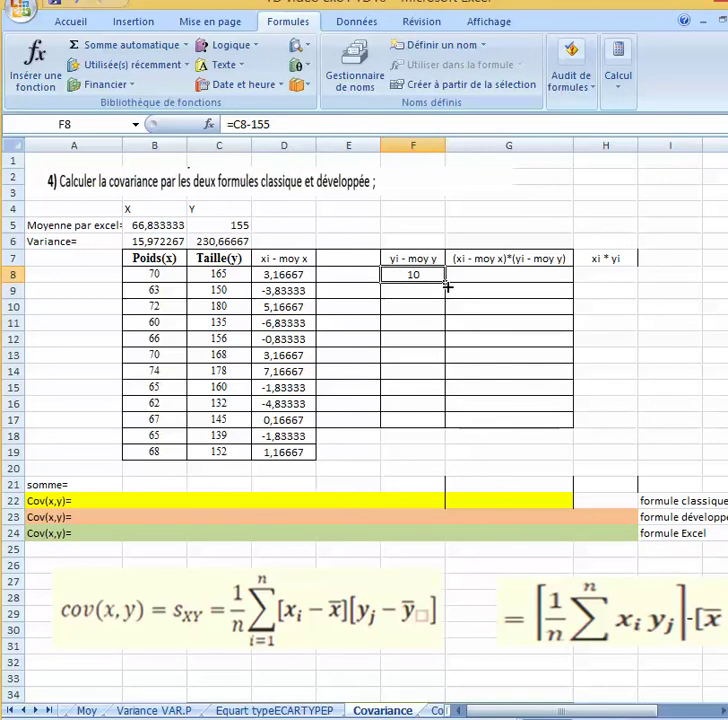
drag(446, 281, 437, 455)
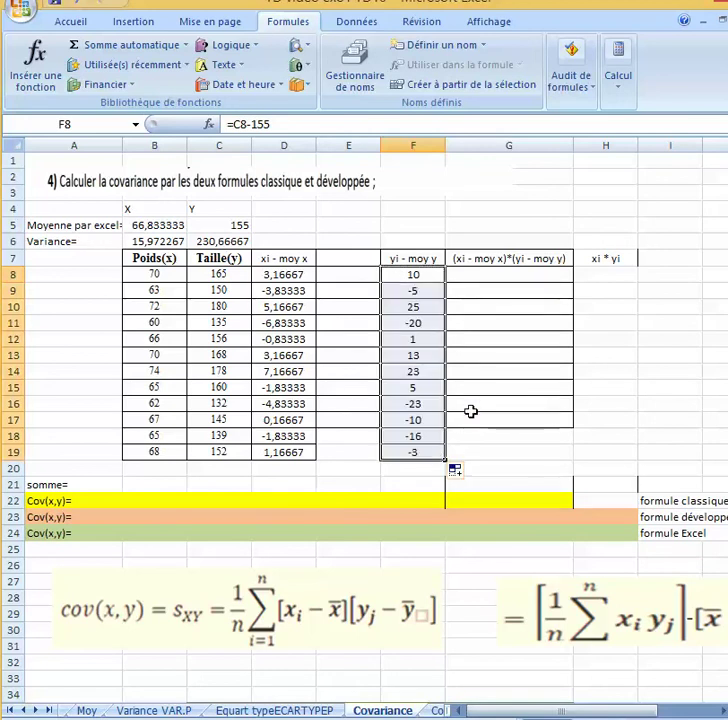
Step: Compute the products of the weight and height deviations by entering =D8*F8 in G8 and filling the formula down to G19
click(538, 274)
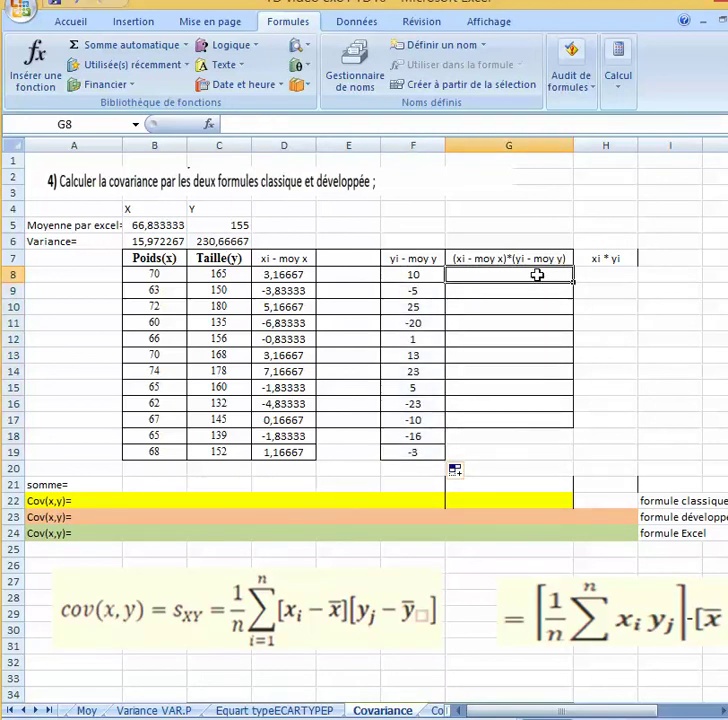
text(=)
click(310, 275)
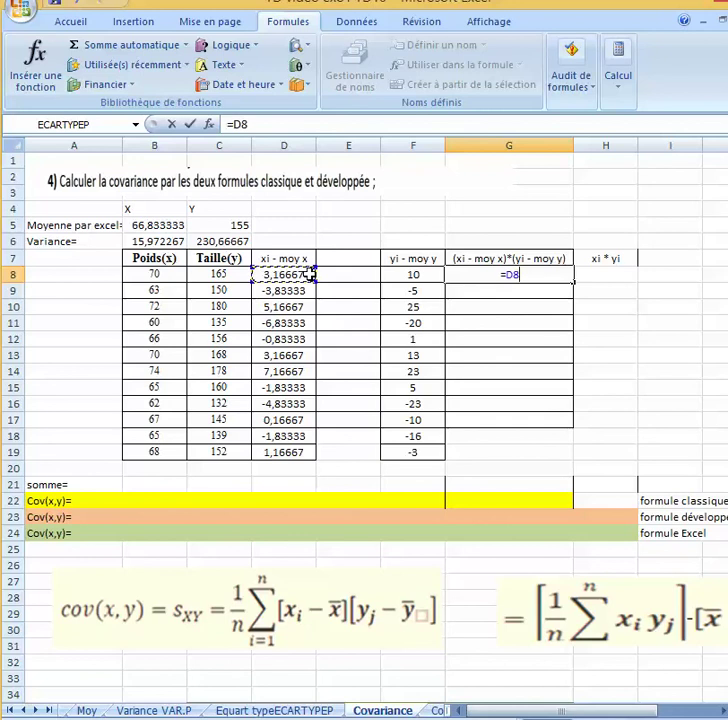
text(*)
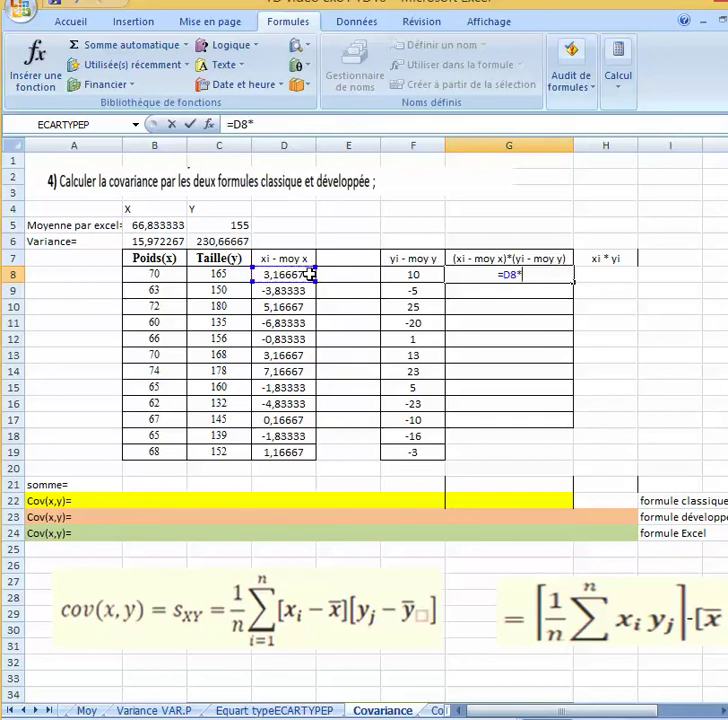
click(428, 274)
key(Return)
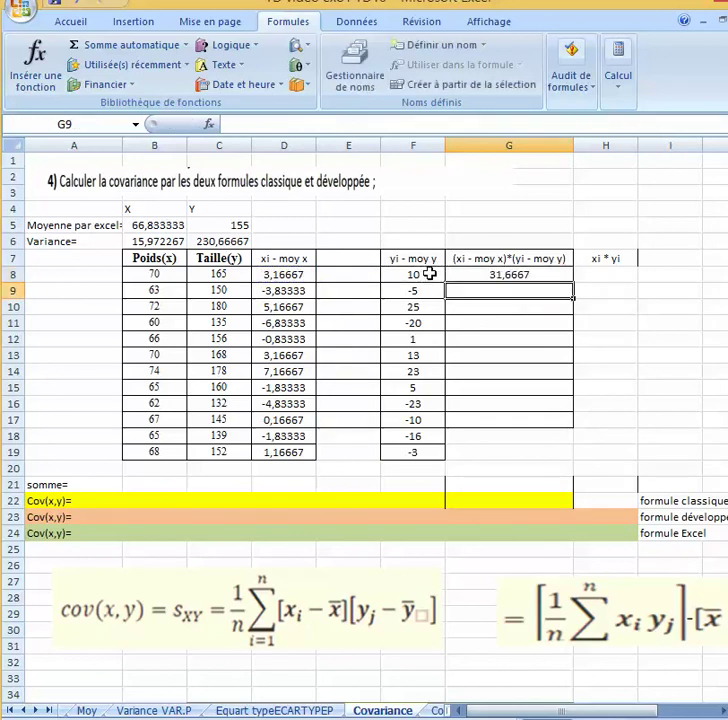
click(566, 275)
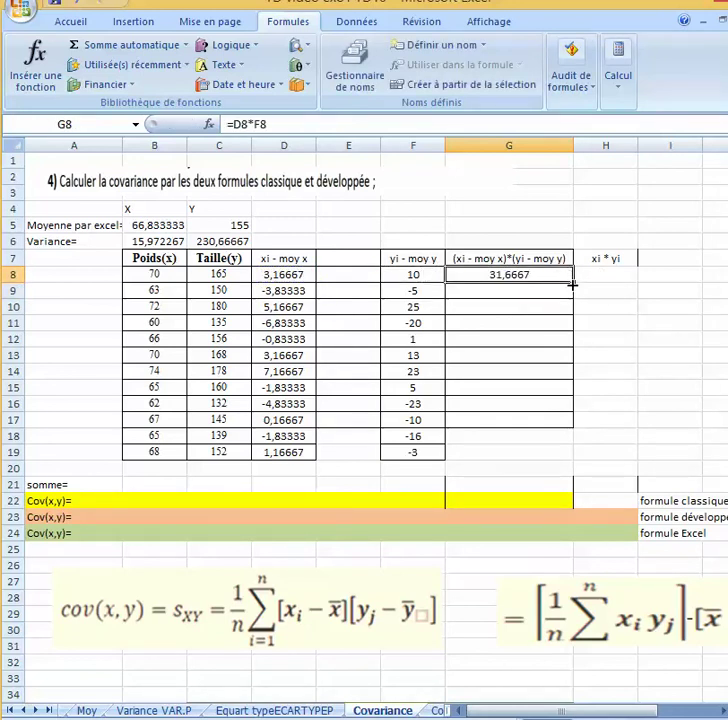
drag(573, 285, 553, 465)
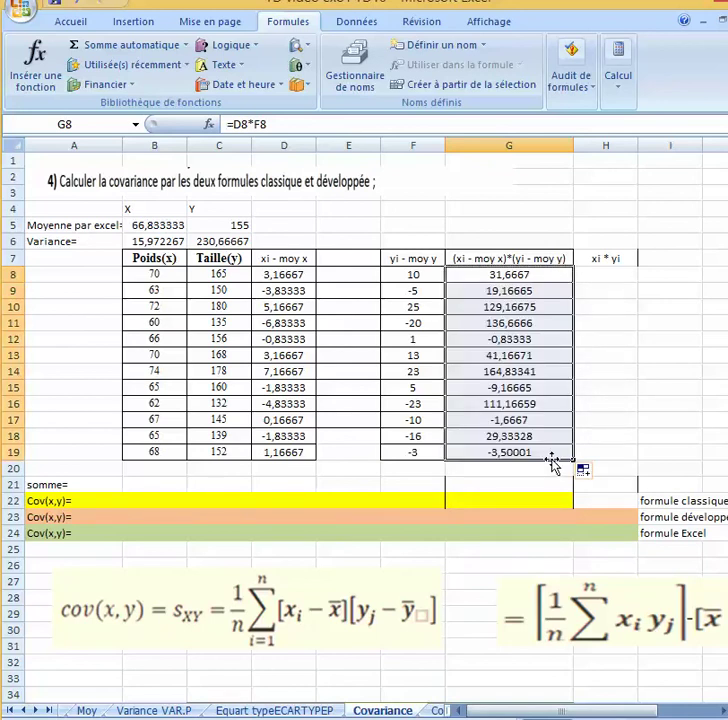
Step: Compute the xi * yi products by entering =B8*C8 in H8 and filling the formula down to H19
click(600, 272)
text(=)
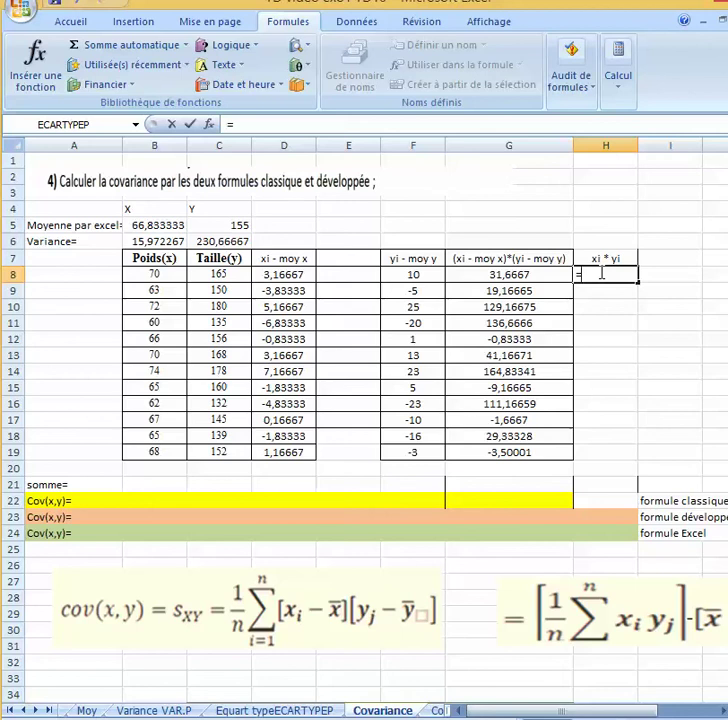
click(134, 273)
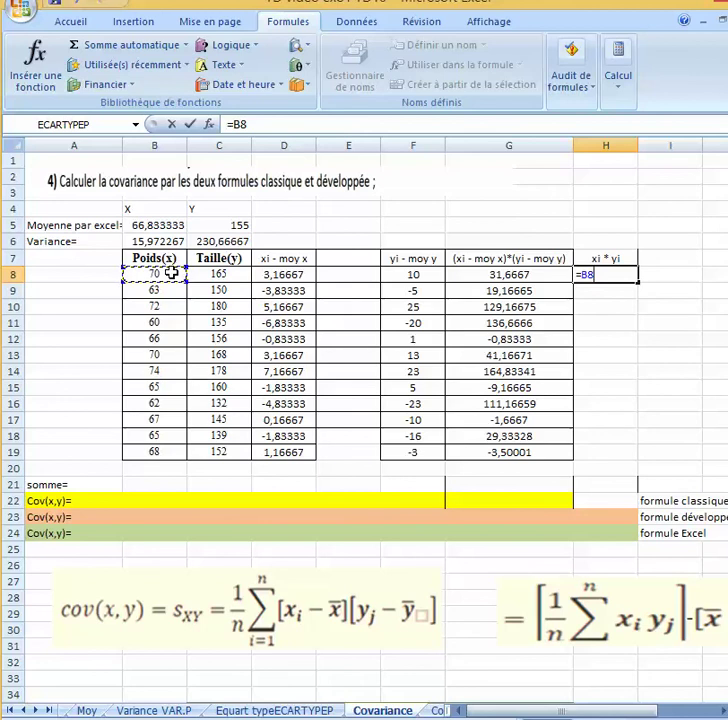
text(*)
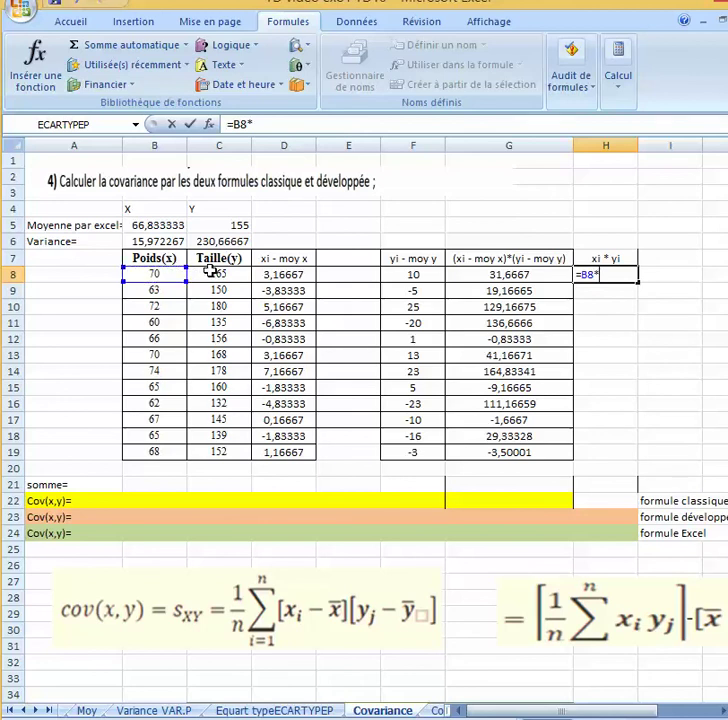
click(210, 272)
key(Return)
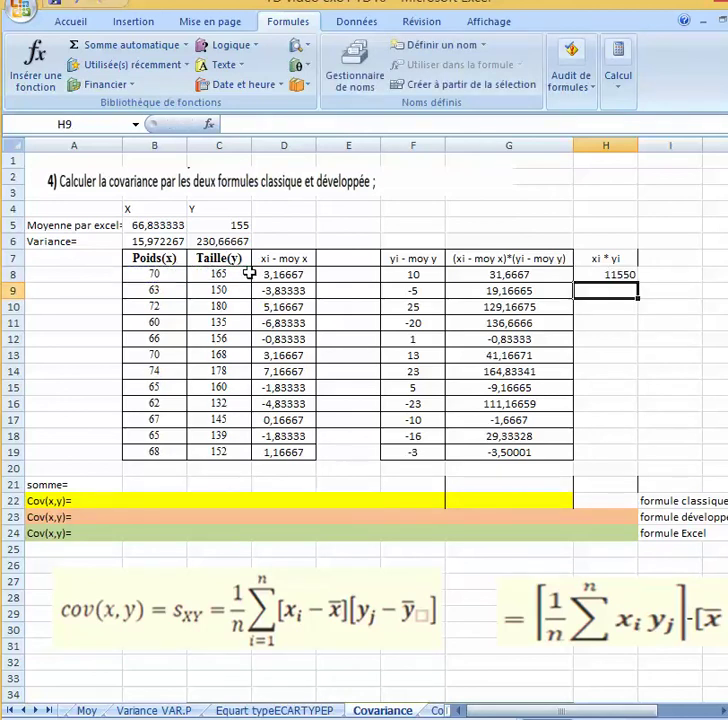
click(598, 273)
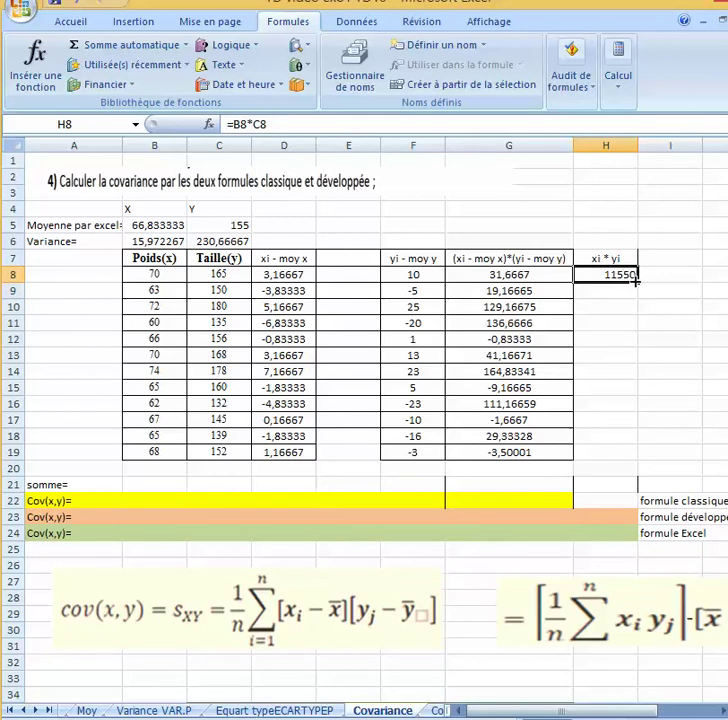
drag(636, 283, 613, 466)
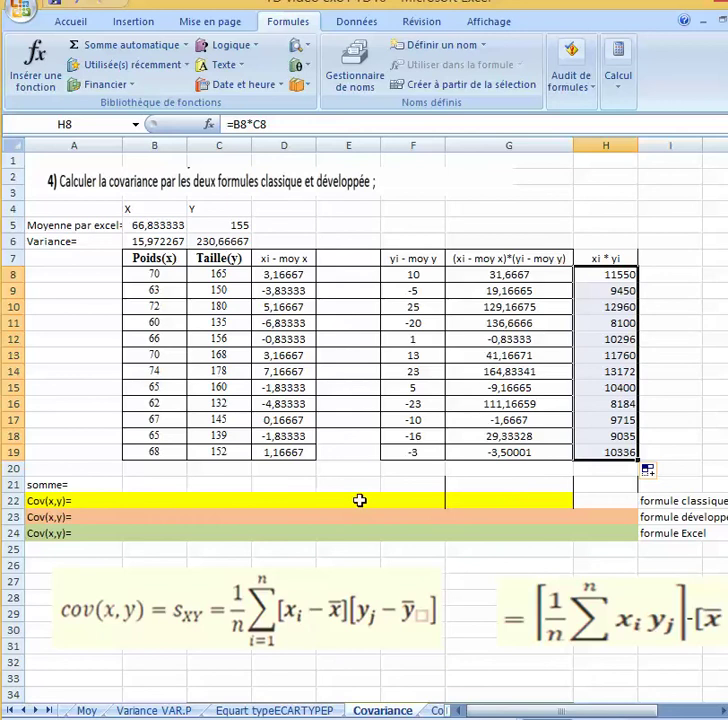
click(28, 501)
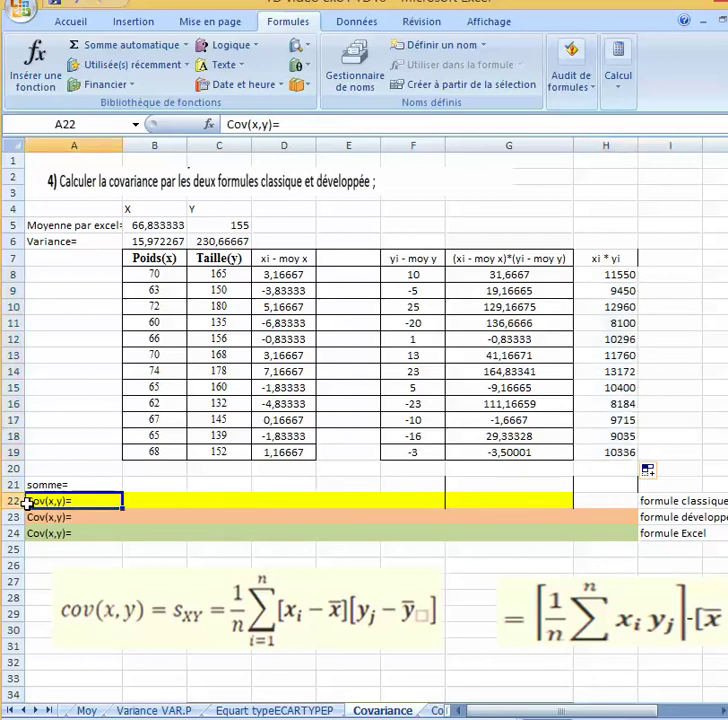
click(660, 505)
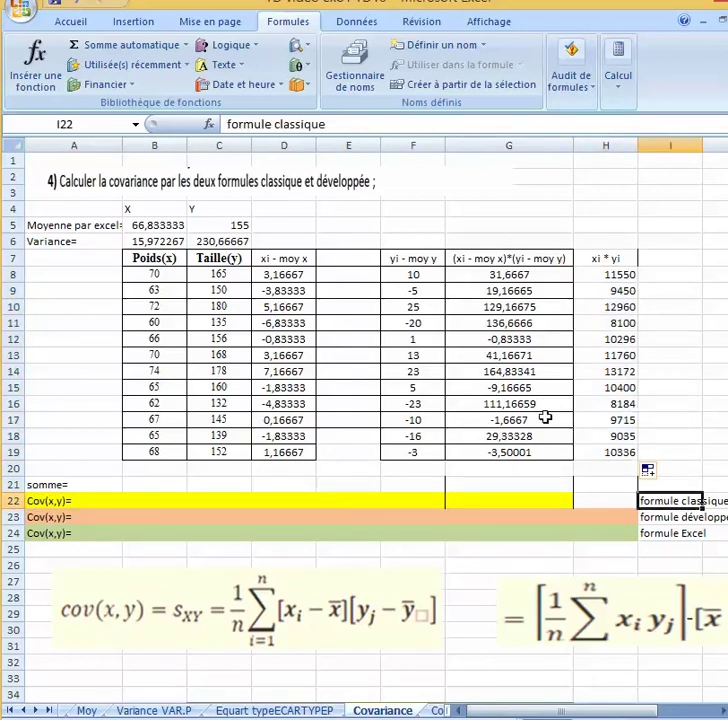
click(508, 502)
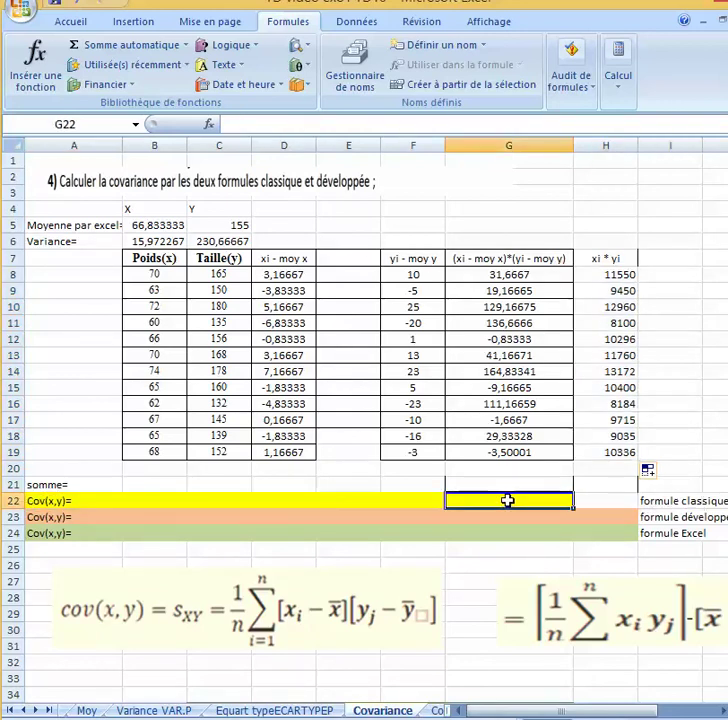
text(=)
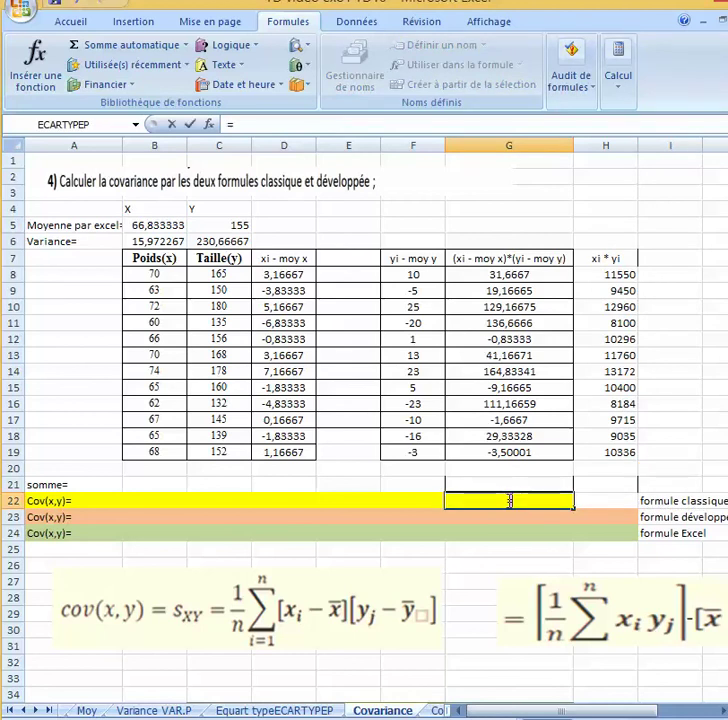
key(BackSpace)
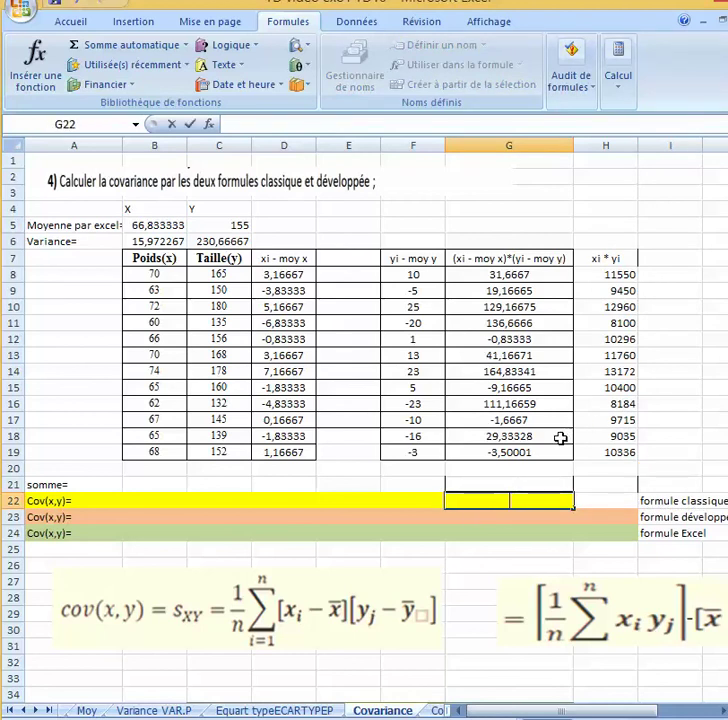
click(521, 469)
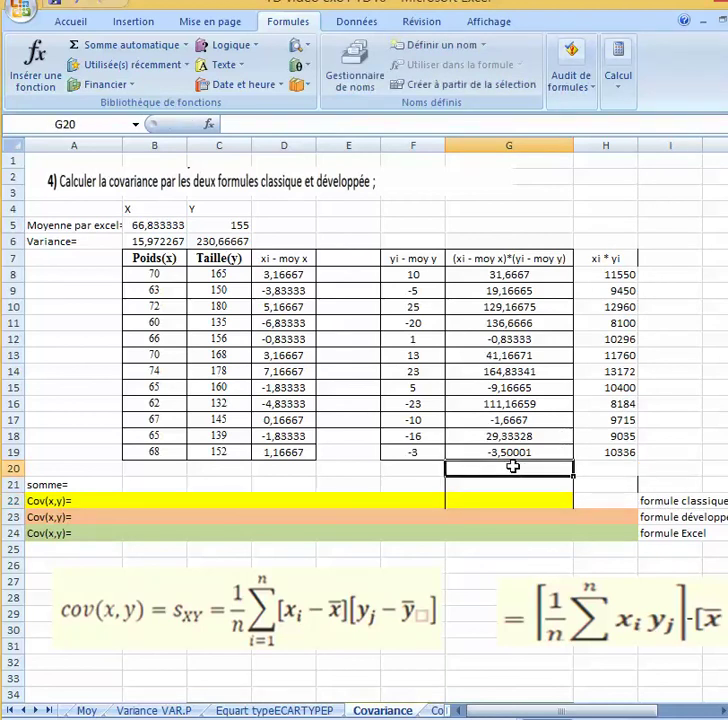
Step: Total the deviation products G8:G19 in G20 with AutoSum
click(536, 273)
drag(536, 273, 536, 457)
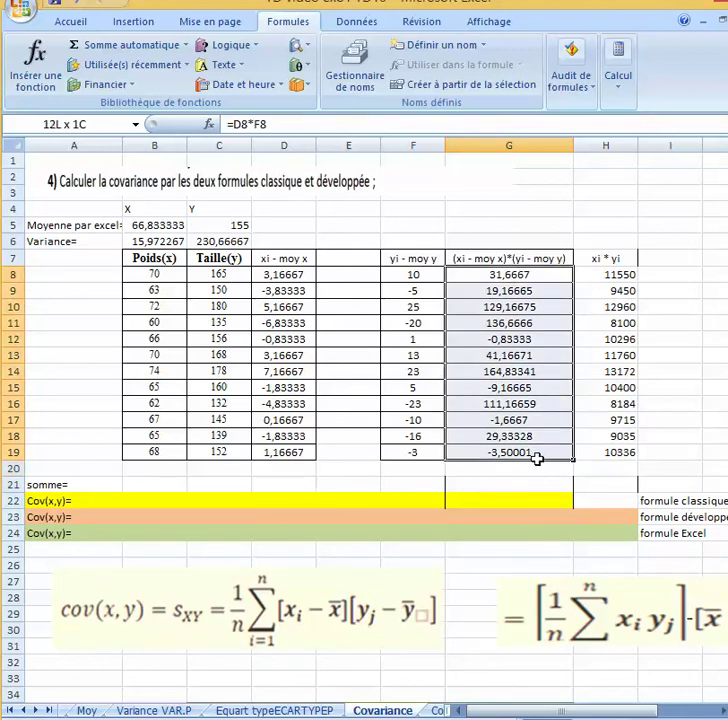
click(109, 45)
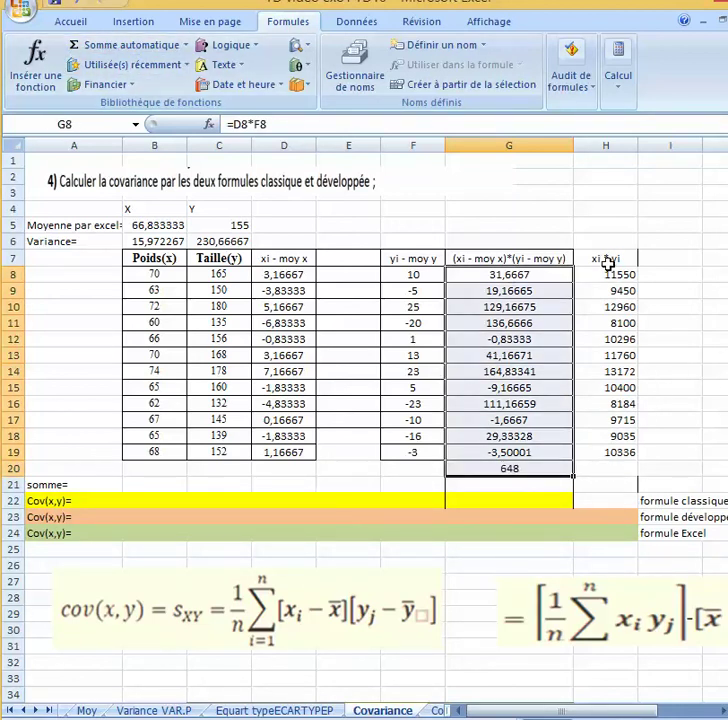
Step: Copy the sum formula from G20 to H20 to total the xi * yi column, and check its range H8:H19
click(547, 469)
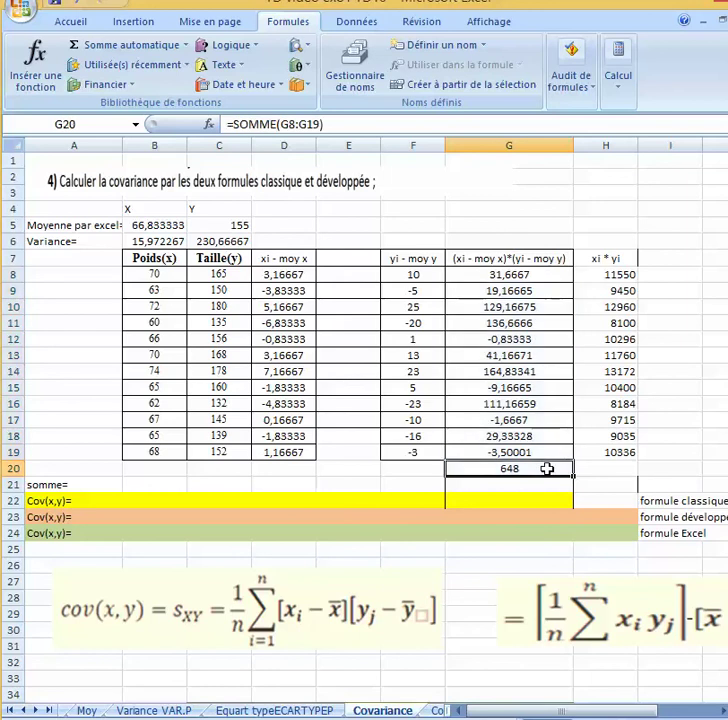
key(ctrl+c)
click(595, 468)
key(ctrl+v)
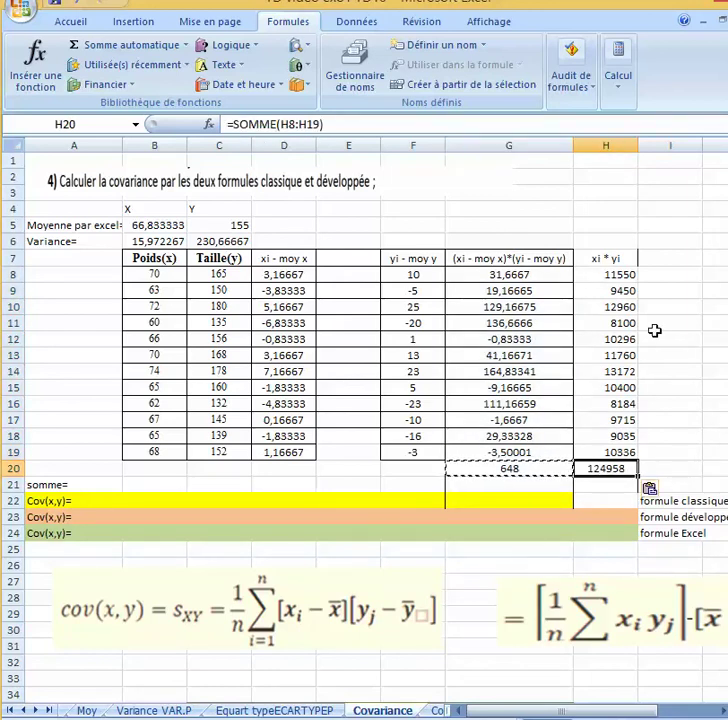
double_click(616, 468)
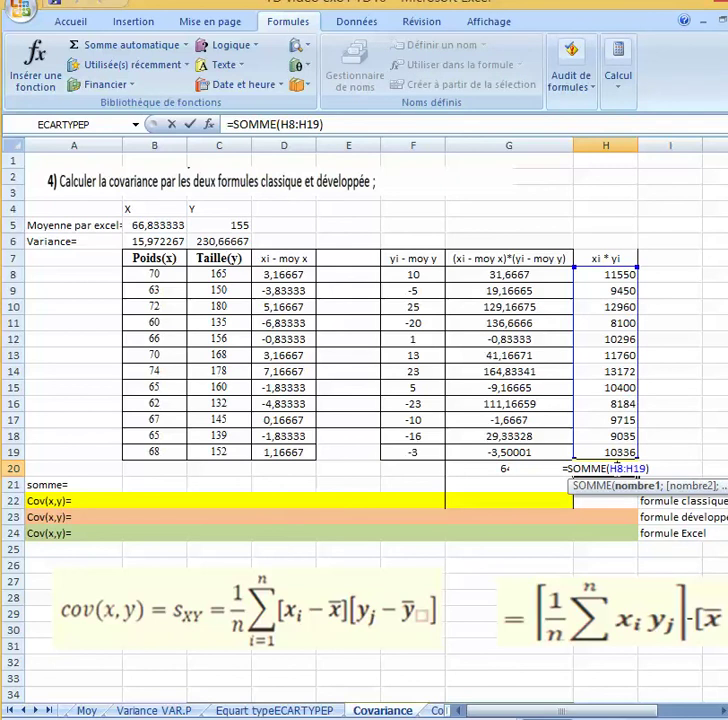
key(Return)
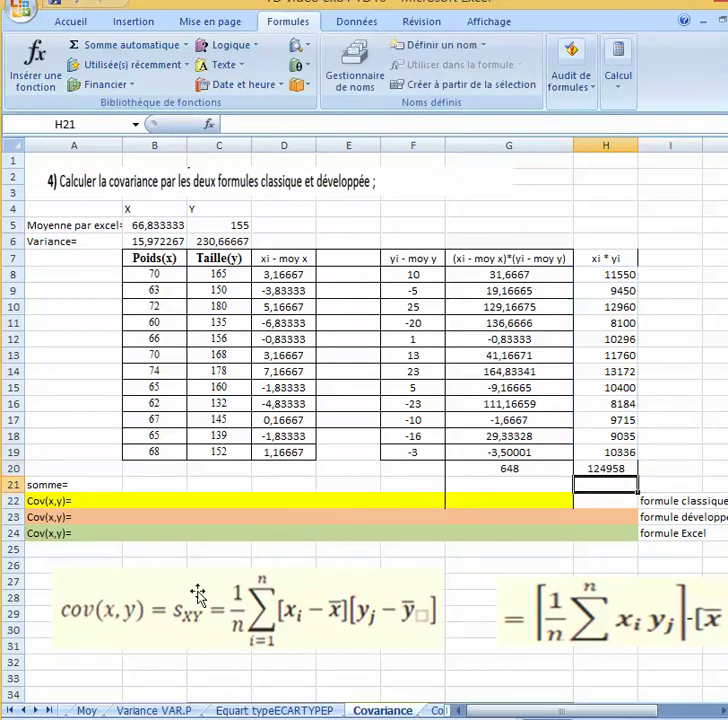
Step: Compute the covariance by the classical formula by entering =G20/12 in G22
click(519, 500)
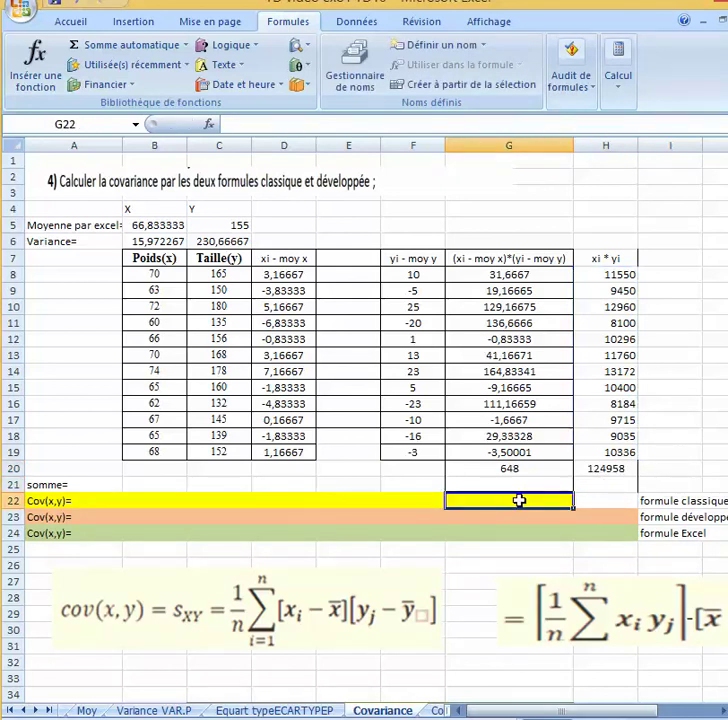
text(=)
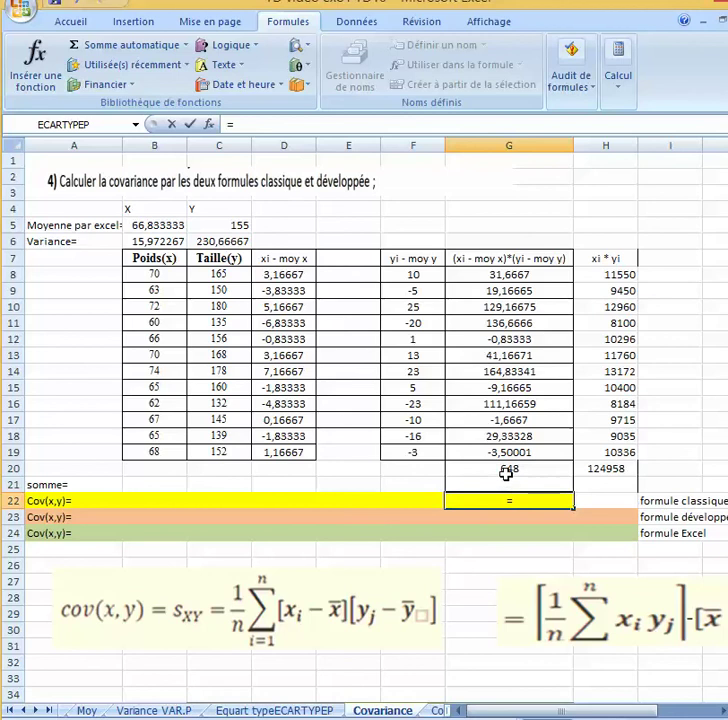
click(507, 474)
text(/)
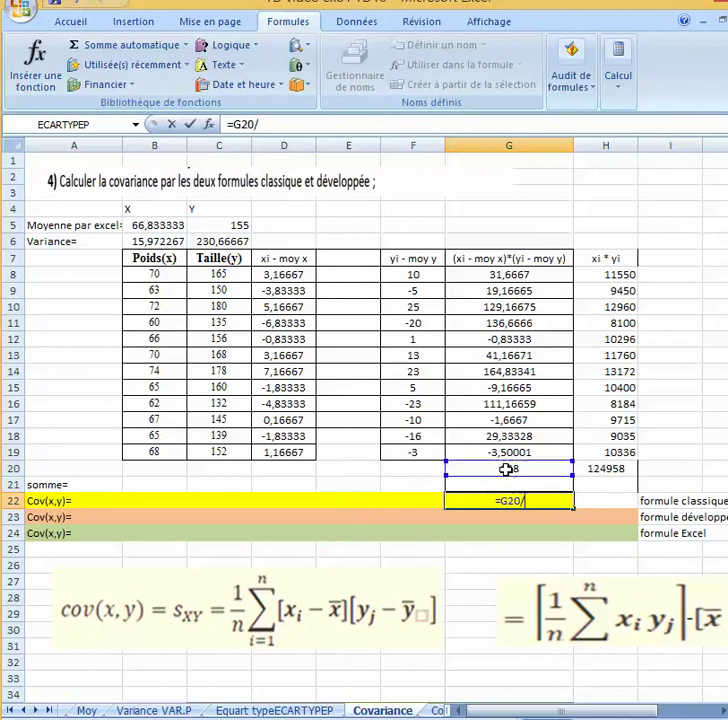
text(12)
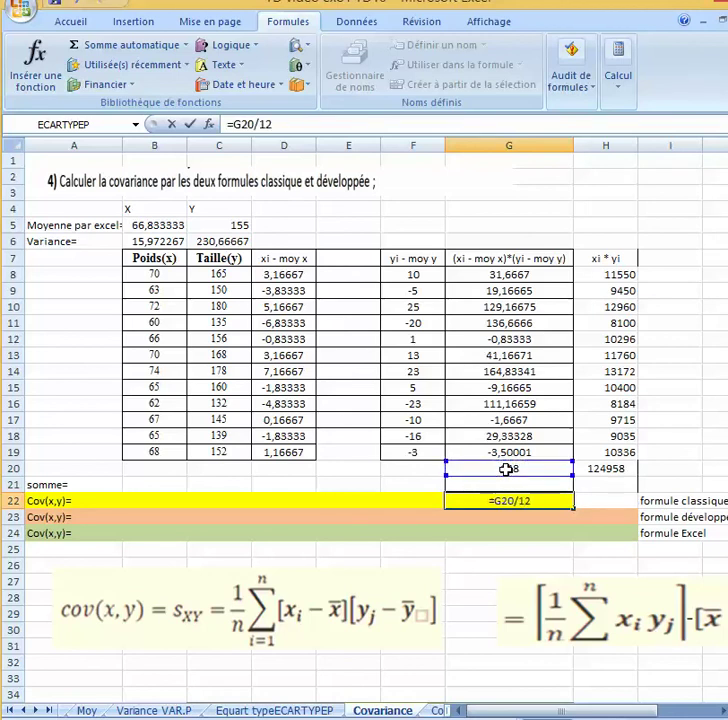
key(Return)
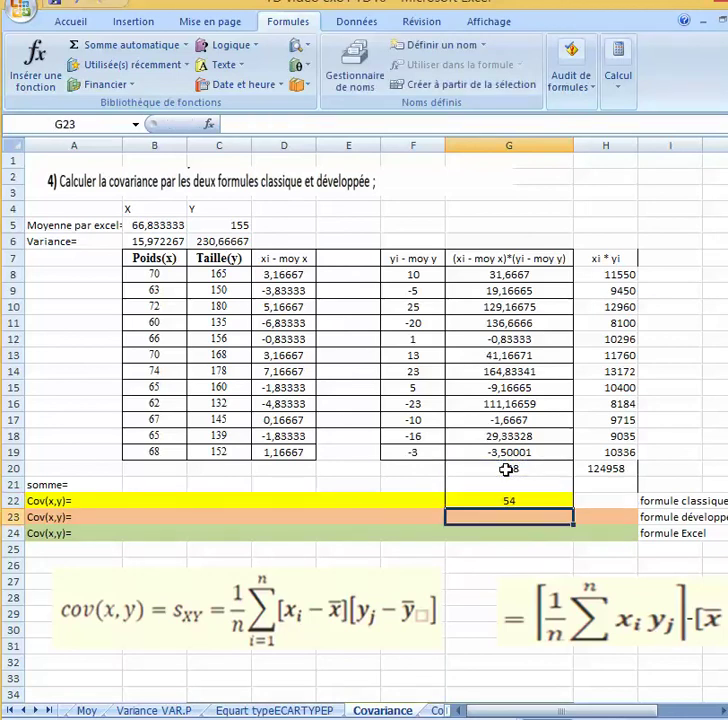
Step: Compute the covariance by the developed formula by entering =(H20/12)-B5*C5 in H23
click(622, 517)
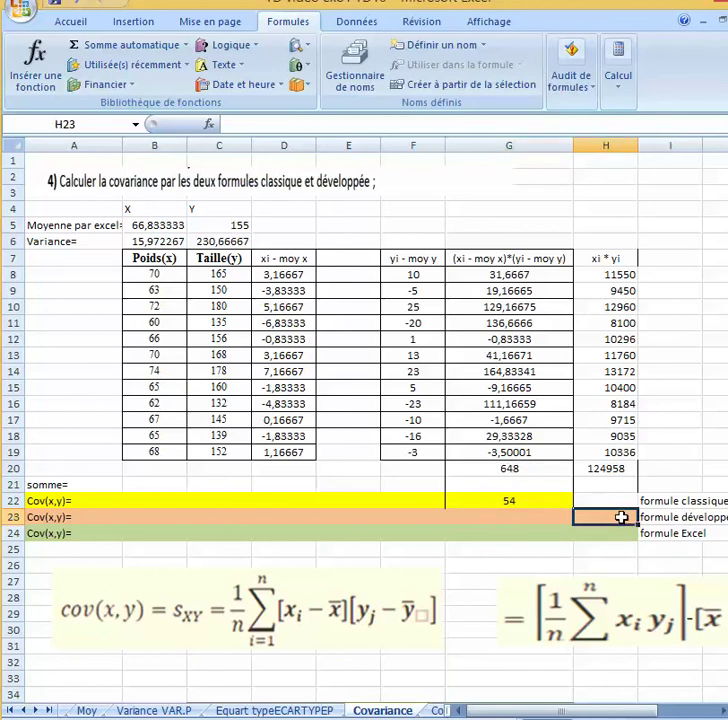
text(=)
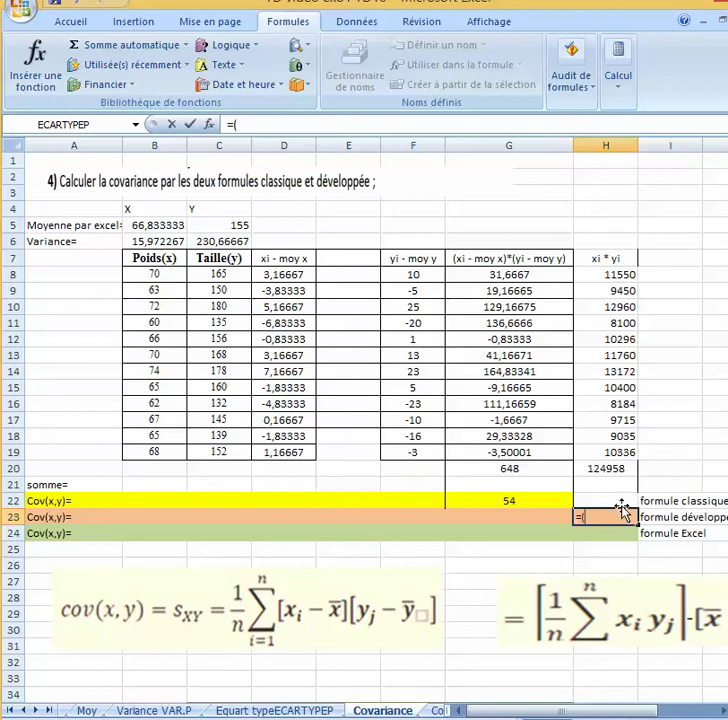
text(()
click(616, 468)
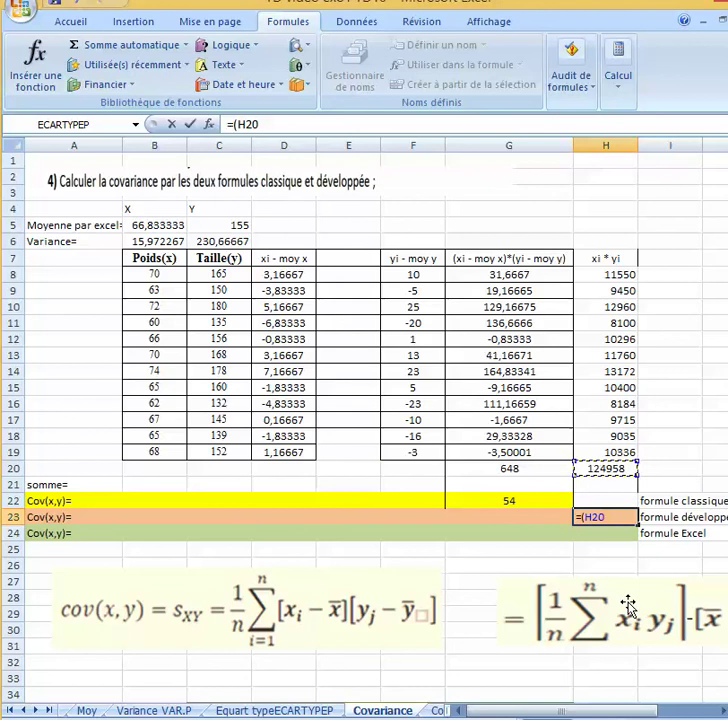
text(/12)
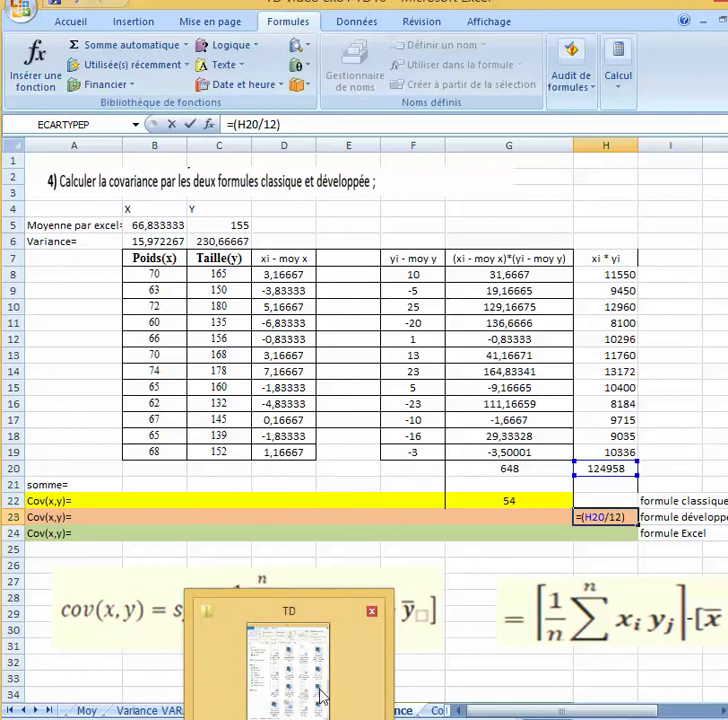
drag(487, 712, 505, 711)
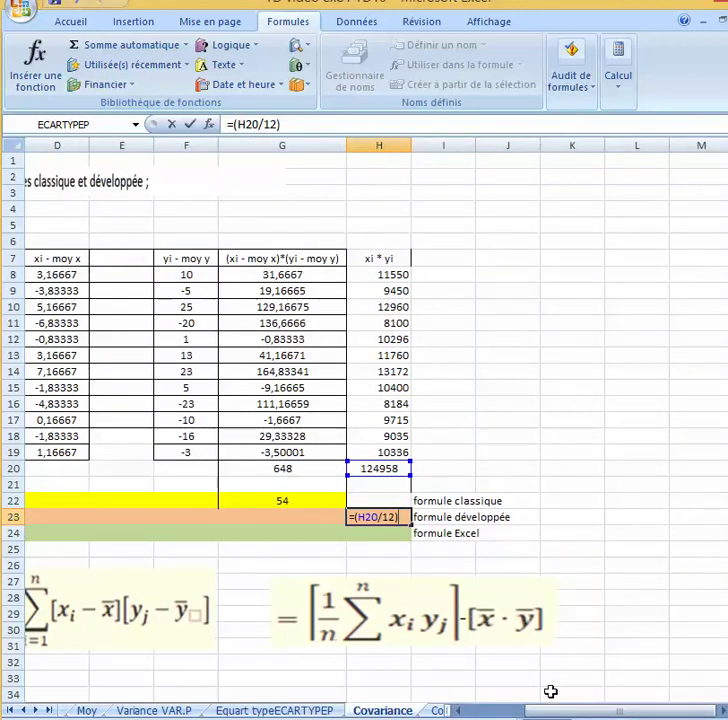
drag(553, 713, 500, 713)
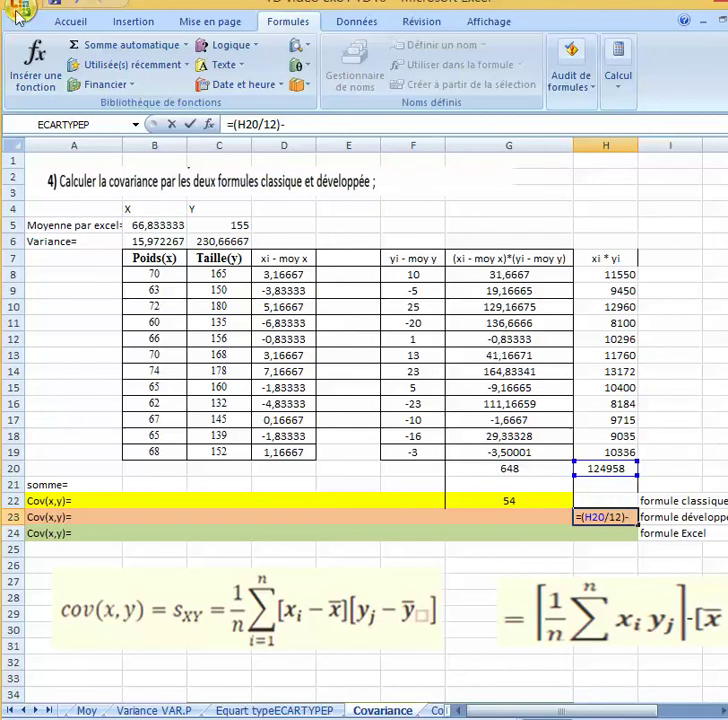
click(144, 224)
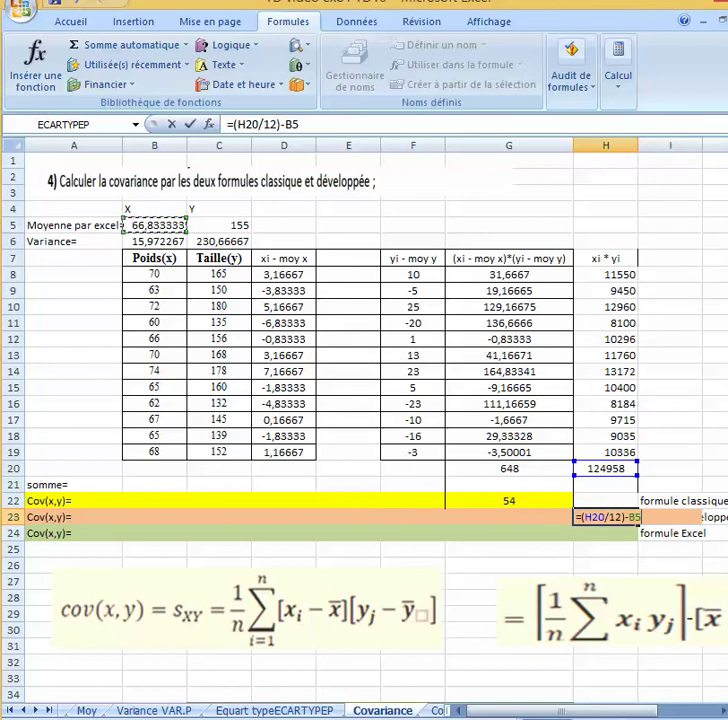
text(*)
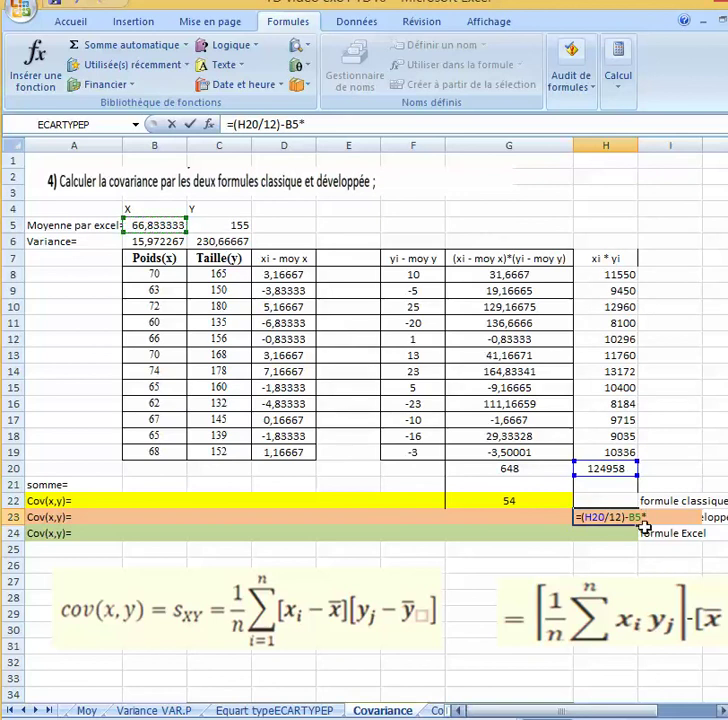
click(236, 225)
key(Return)
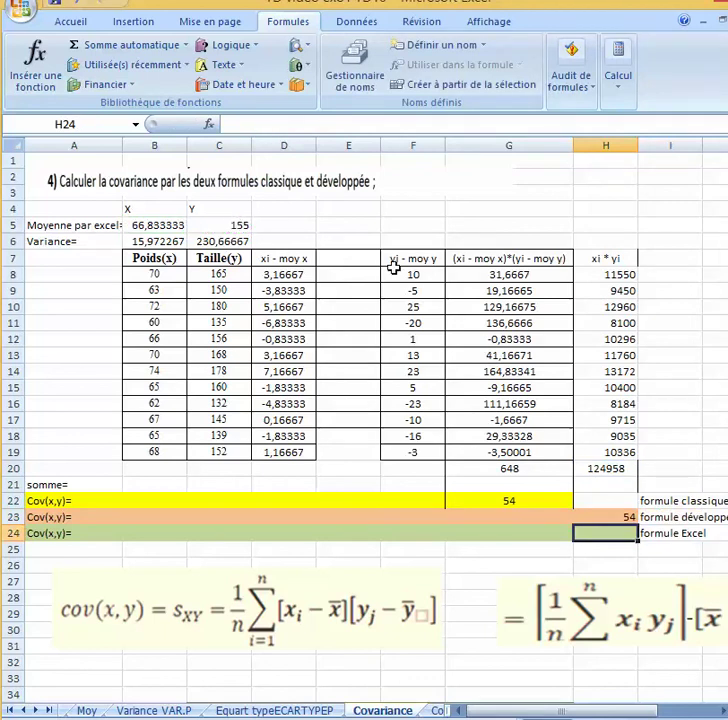
Step: Replace the B5 reference in the H23 formula with the rounded mean 66,8 to test the effect of rounding
click(618, 516)
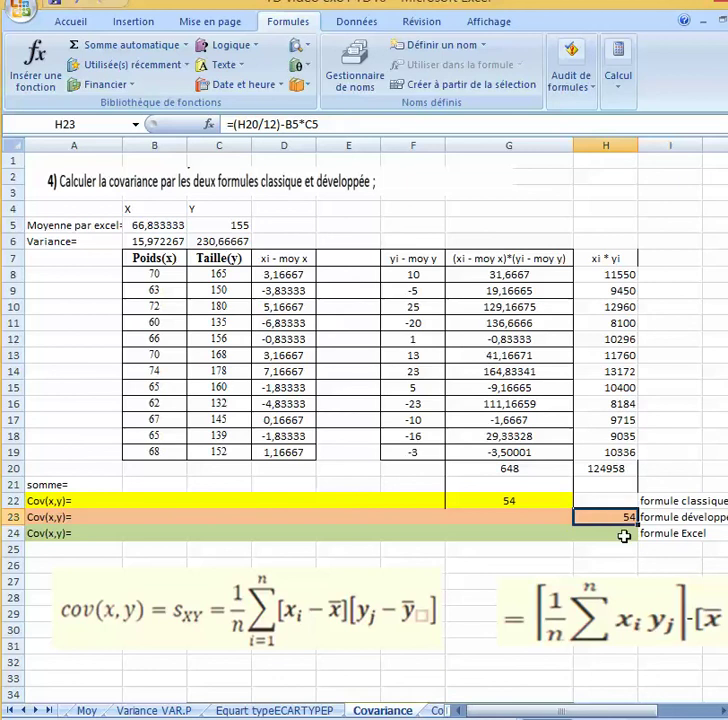
click(296, 124)
double_click(291, 124)
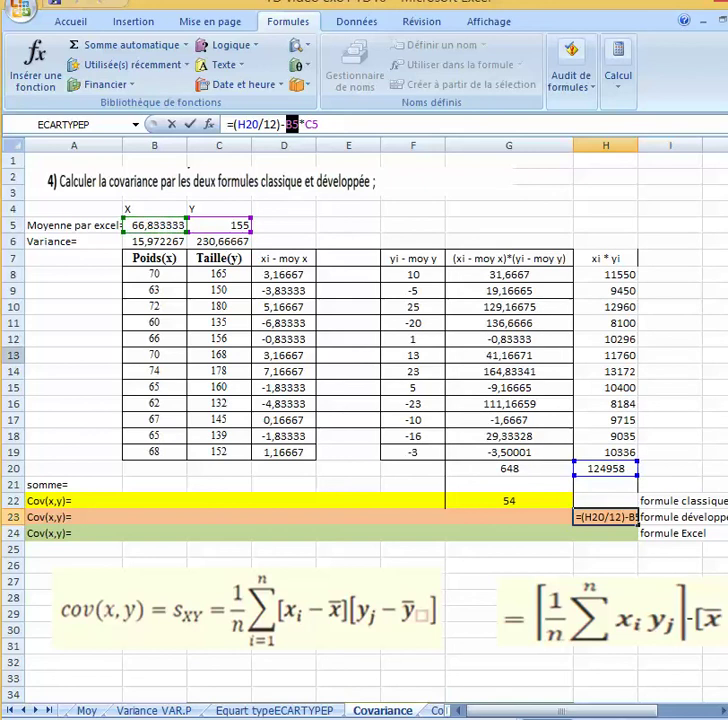
text(66,8)
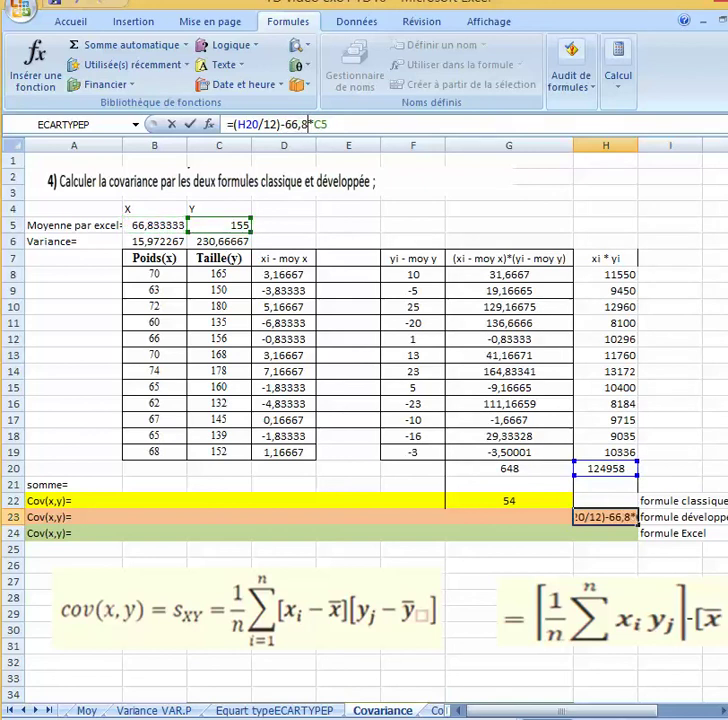
key(Return)
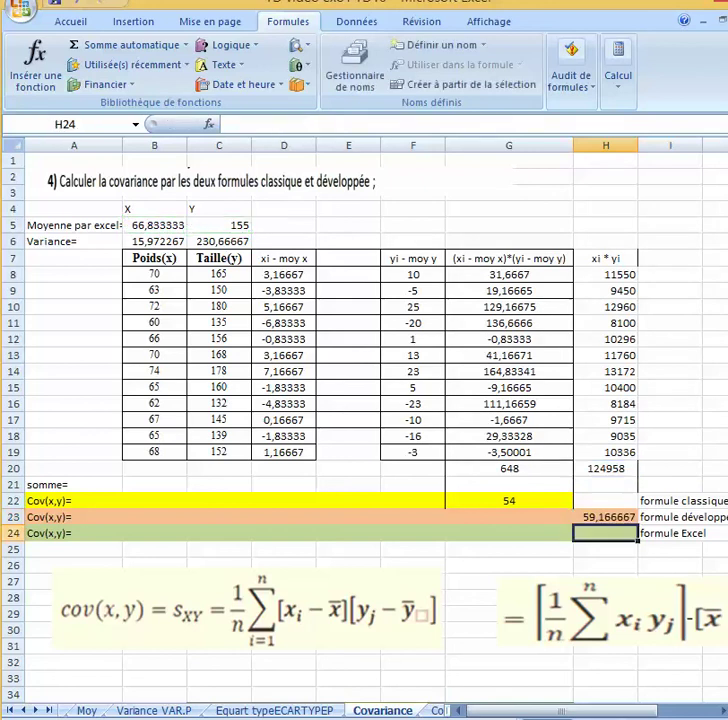
Step: Refine the rounded mean in the H23 formula to two decimals, 66,83
click(606, 516)
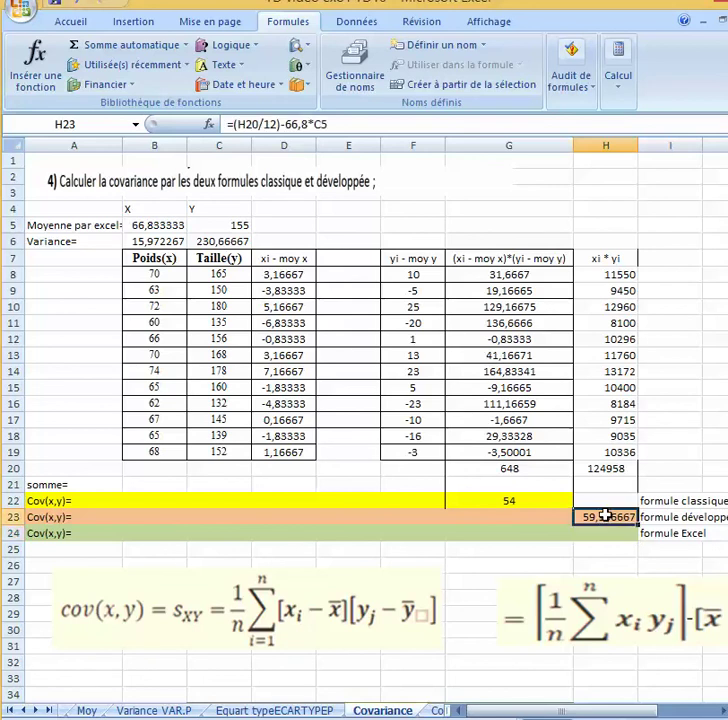
click(307, 124)
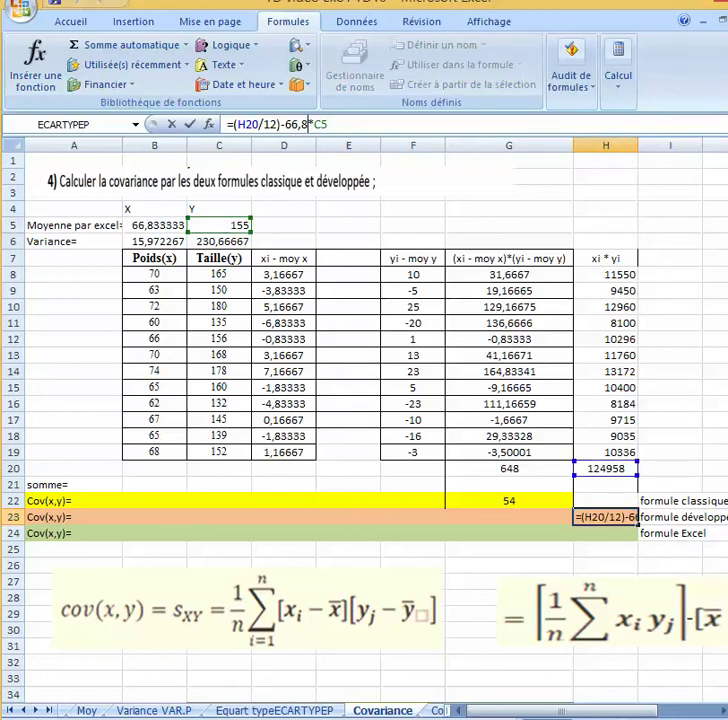
text(3)
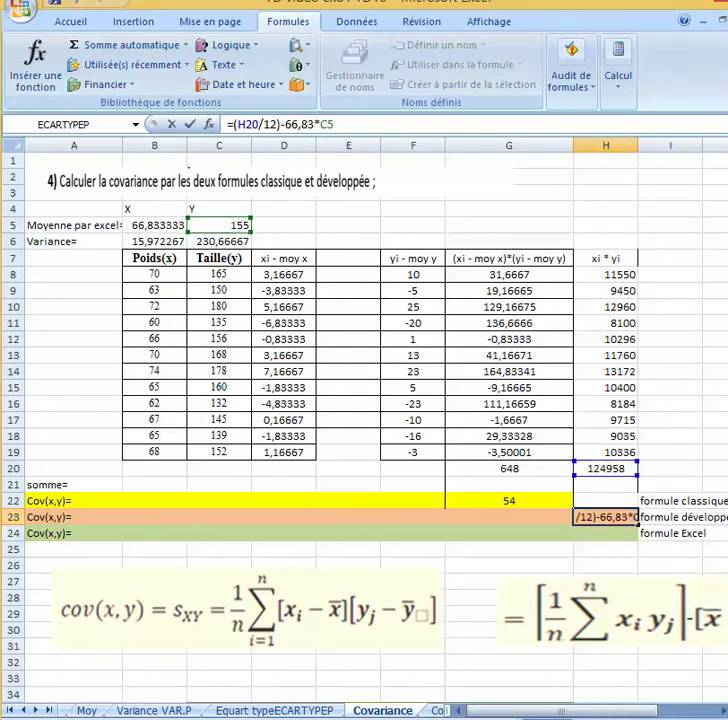
key(Return)
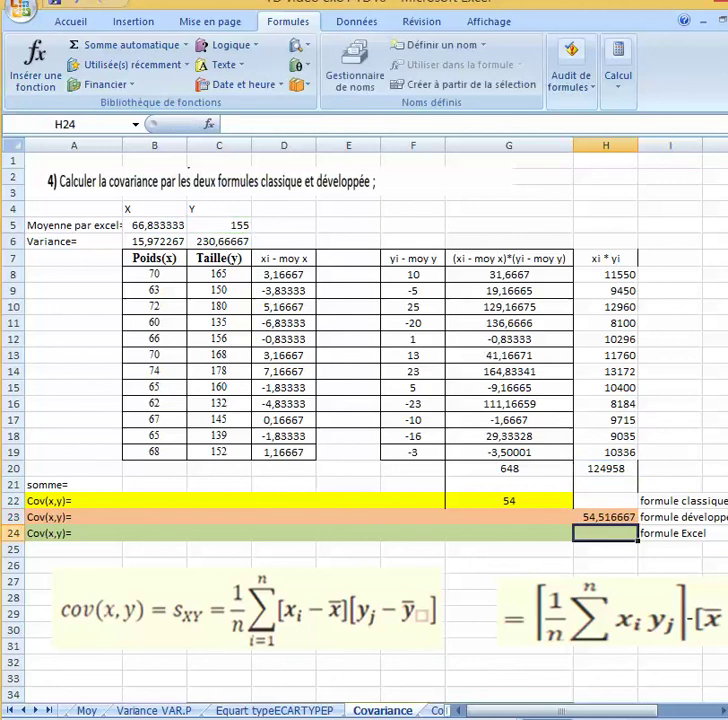
Step: Extend the rounded mean in the H23 formula to four decimals, 66,8333
click(606, 519)
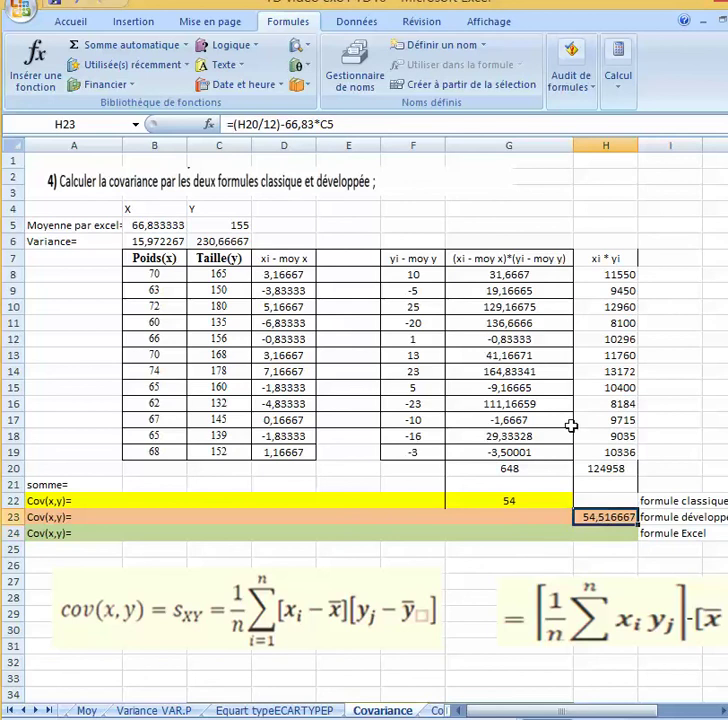
click(316, 124)
text(33)
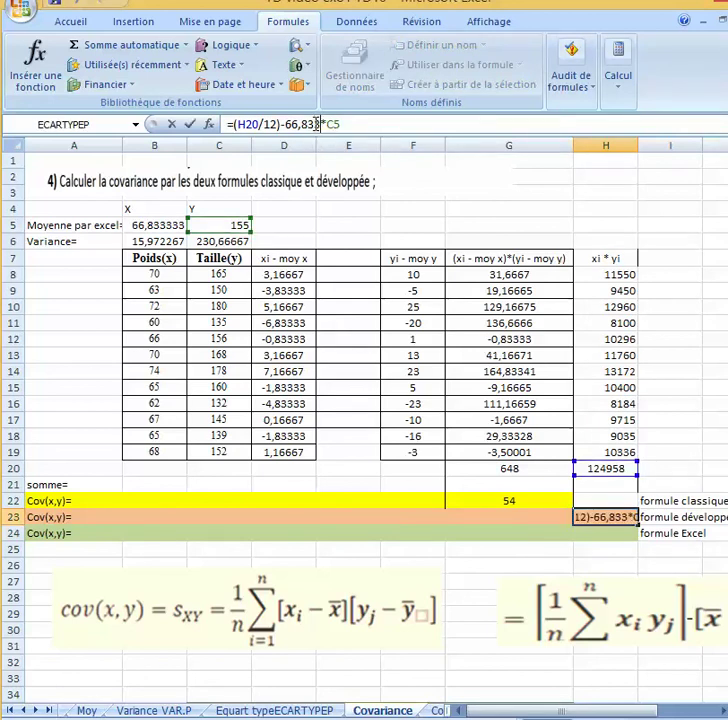
key(Return)
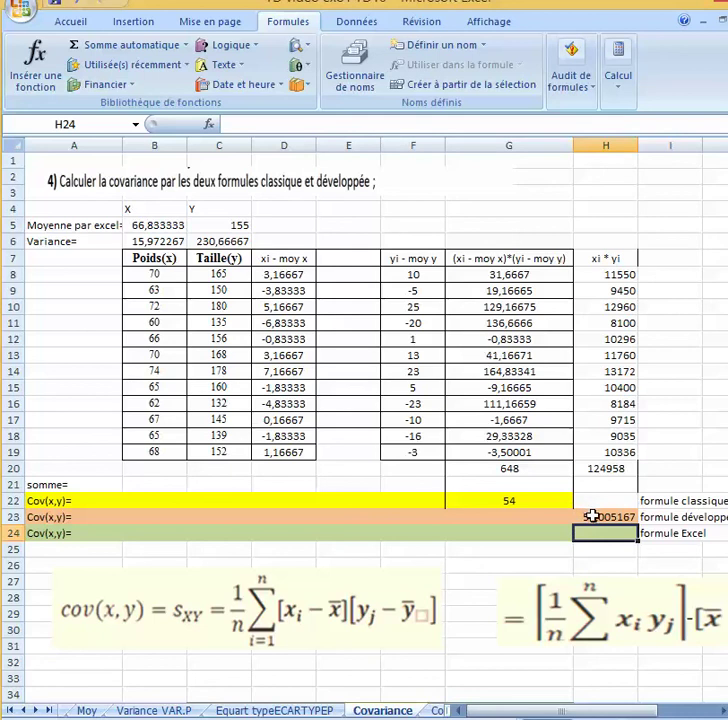
Step: Restore the B5 reference in place of the typed mean so H23 contains =(H20/12)-B5*C5, and check the formula
click(592, 516)
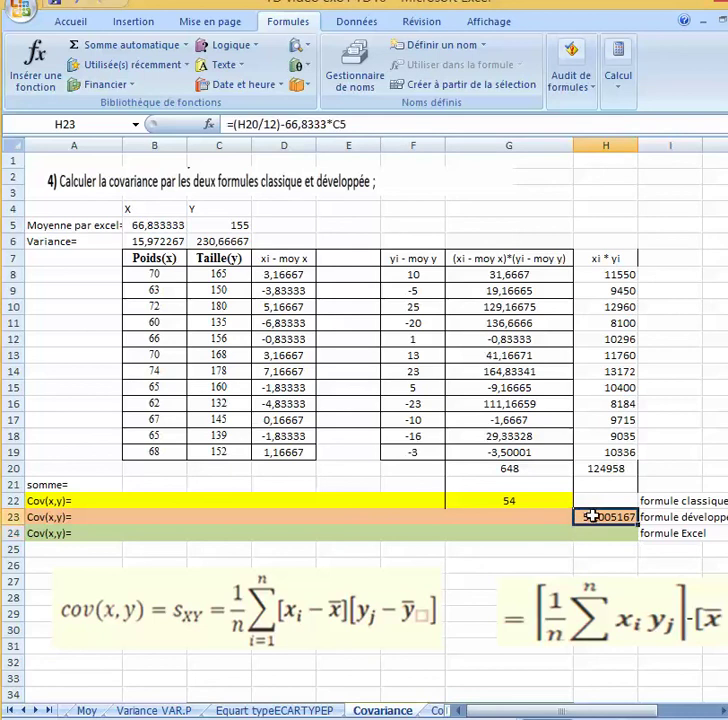
click(288, 124)
drag(287, 124, 326, 124)
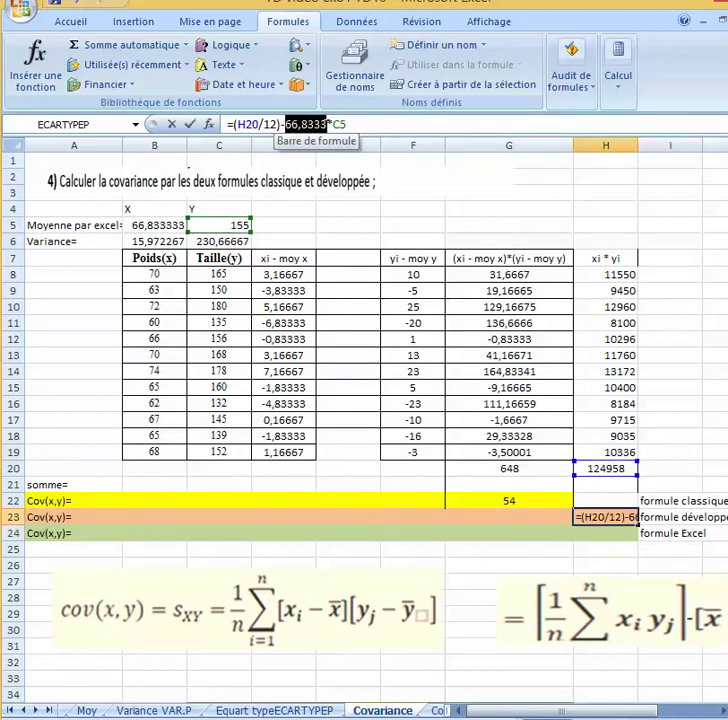
key(BackSpace)
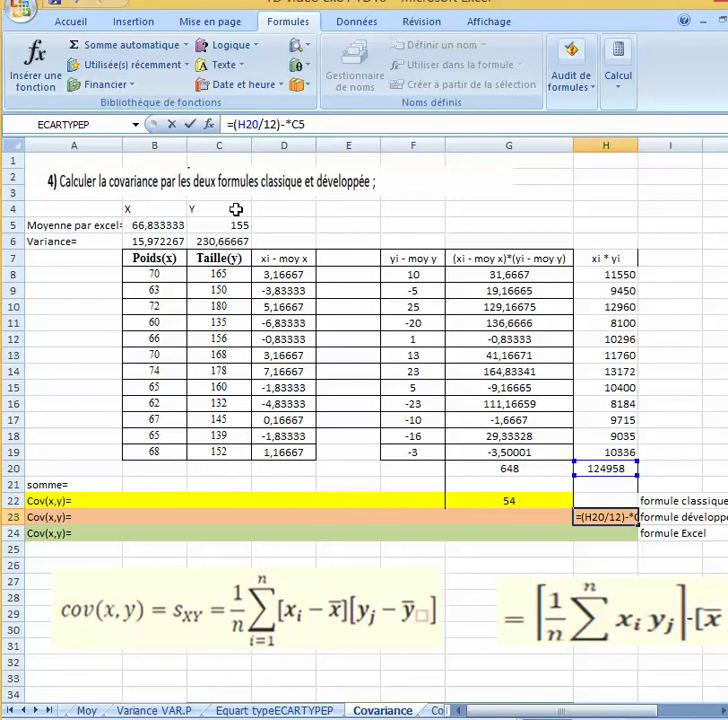
click(173, 225)
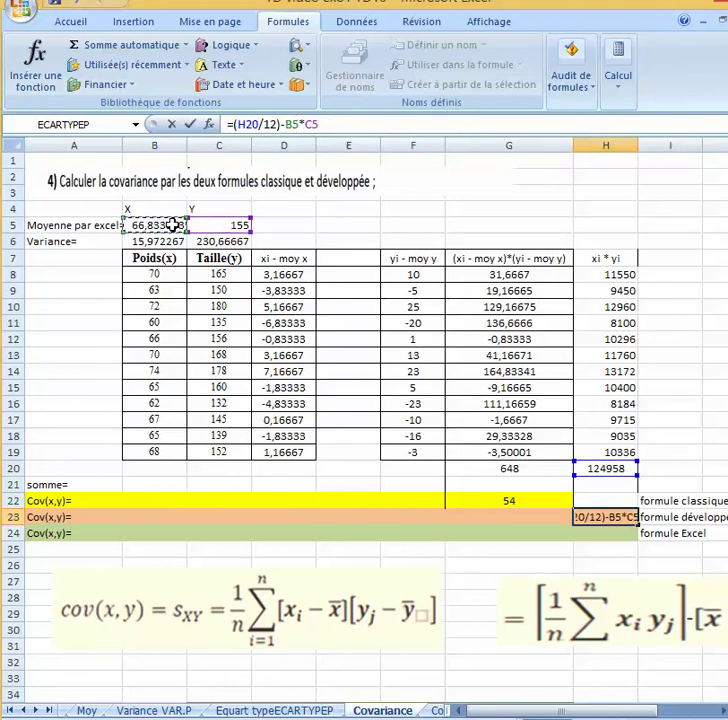
key(Return)
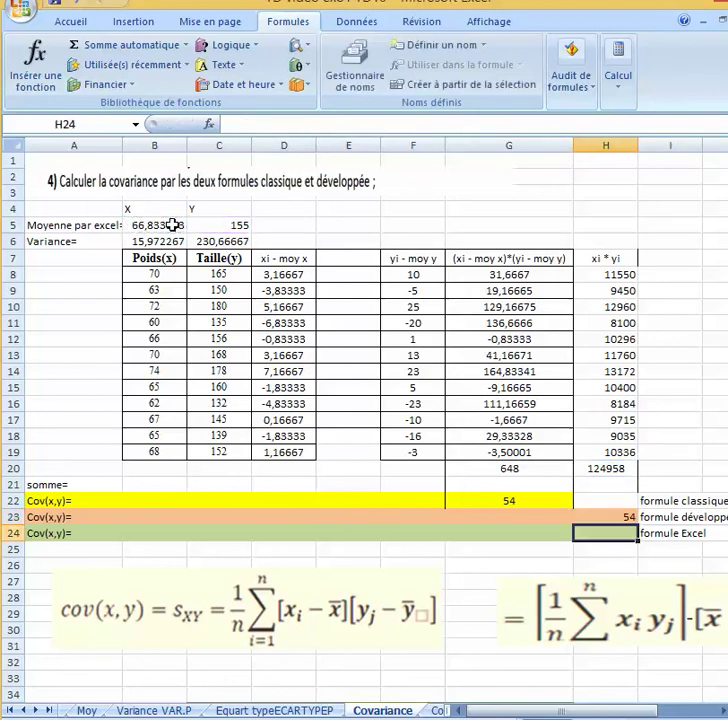
click(607, 516)
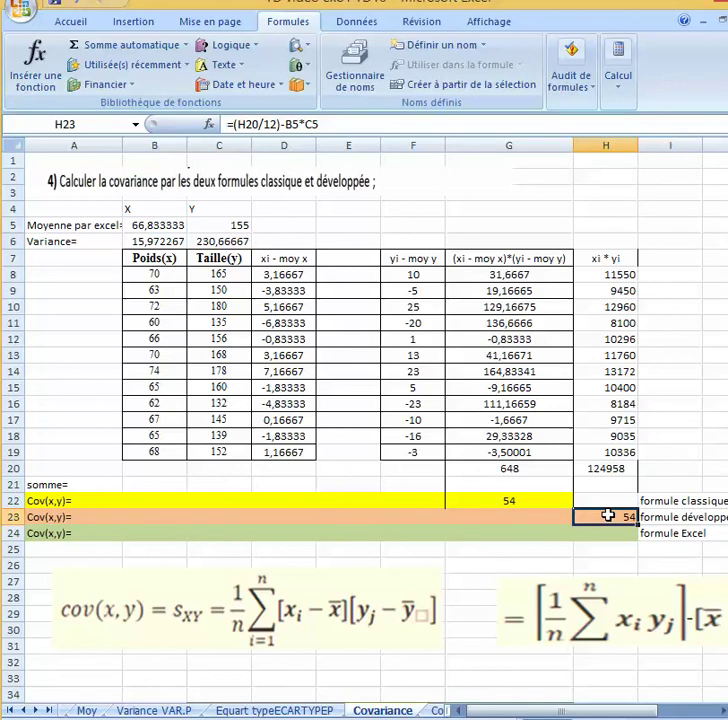
Step: Compute the covariance with Excel's built-in function by entering =COVARIANCE(B8:B19;C8:C19) in H24, and check the formula
click(609, 532)
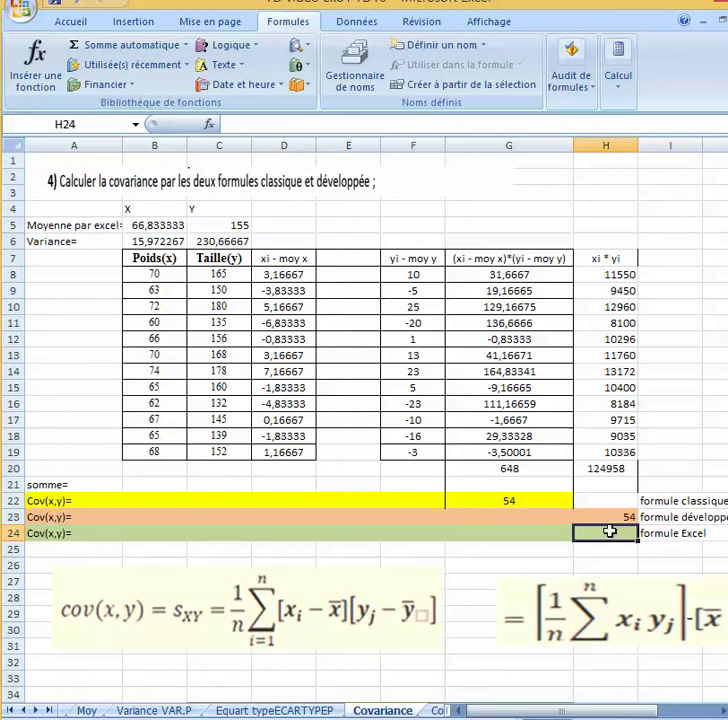
text(=cor)
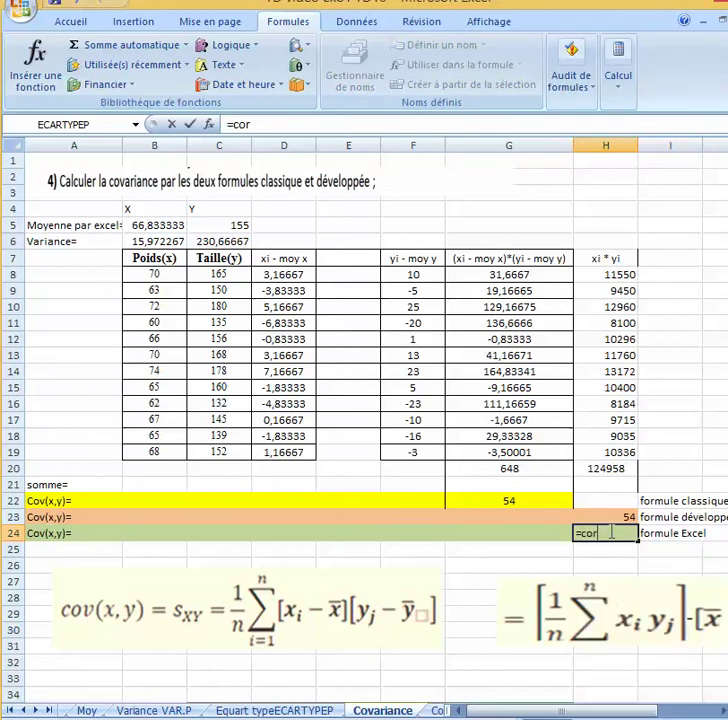
key(BackSpace)
text(v)
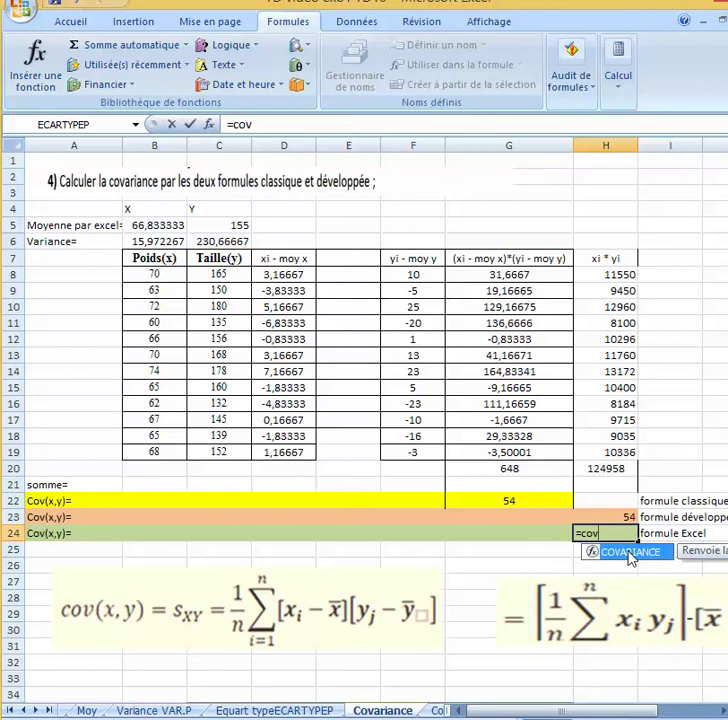
double_click(624, 551)
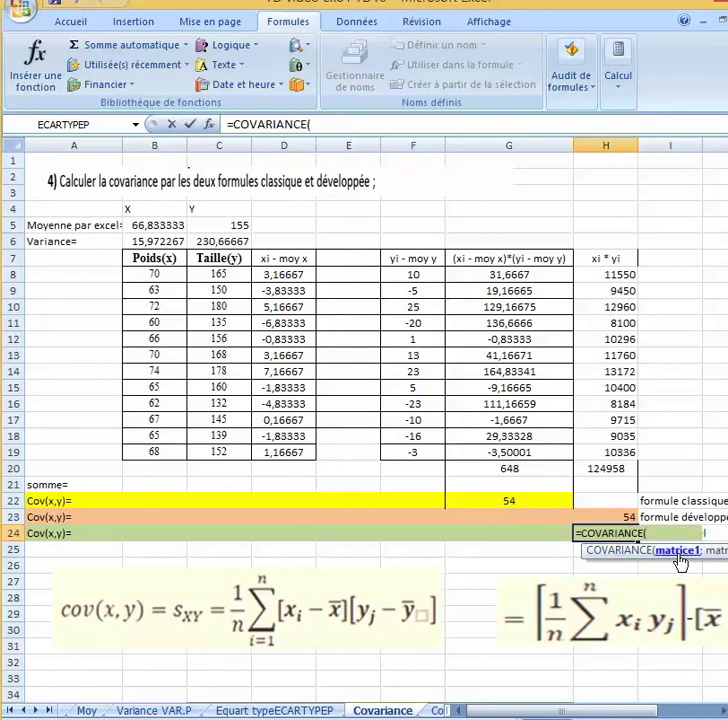
drag(164, 278, 170, 454)
text(;)
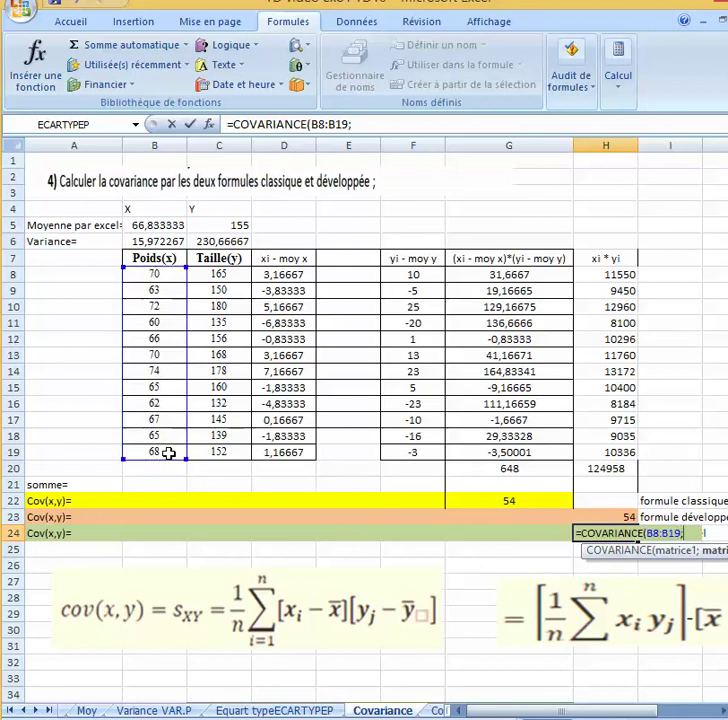
click(206, 273)
drag(206, 273, 213, 452)
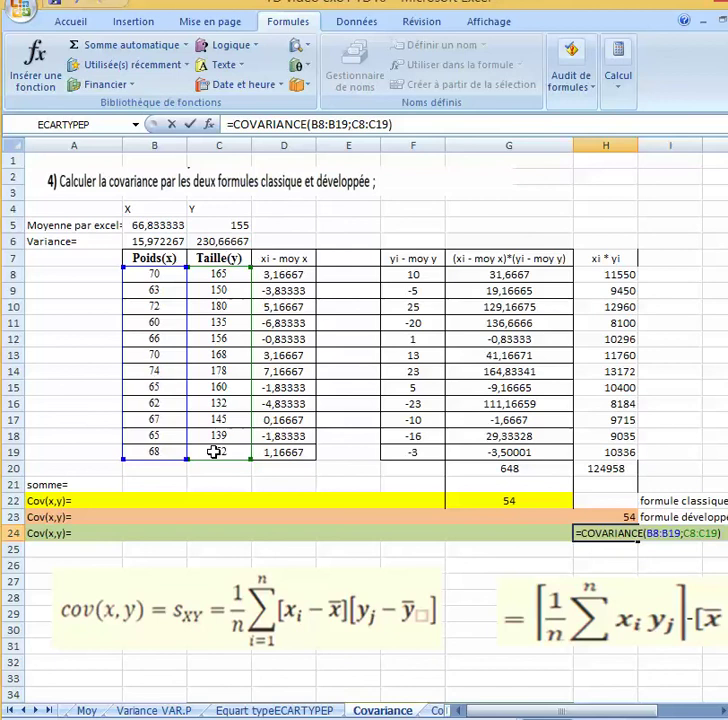
key(Return)
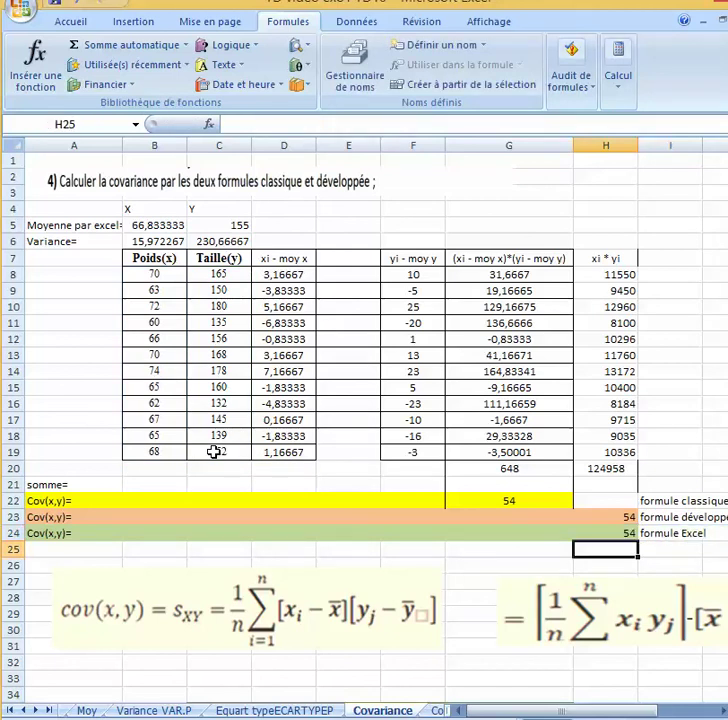
click(610, 530)
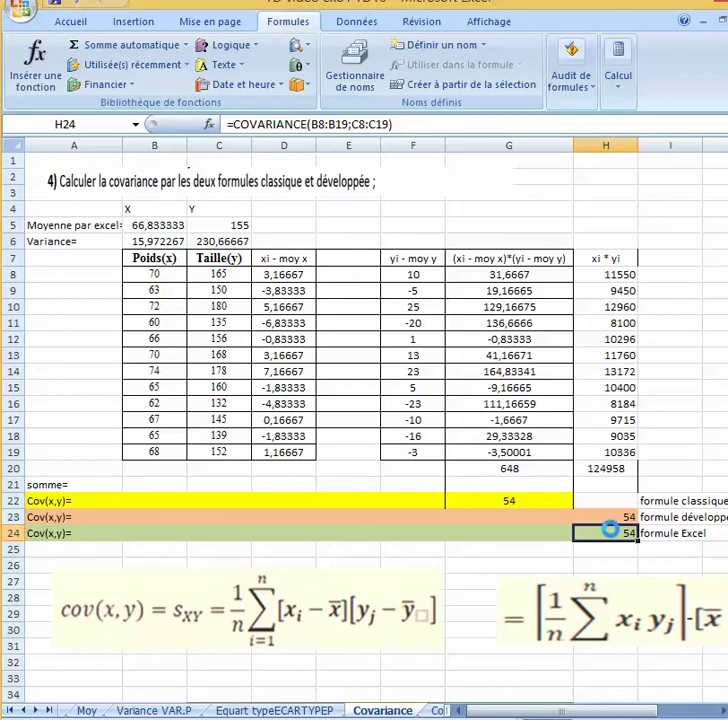
Step: Copy the mean and variance block A4:C6 from the Covariance sheet and paste it as values at A4 of the Corrélation sheet
click(438, 711)
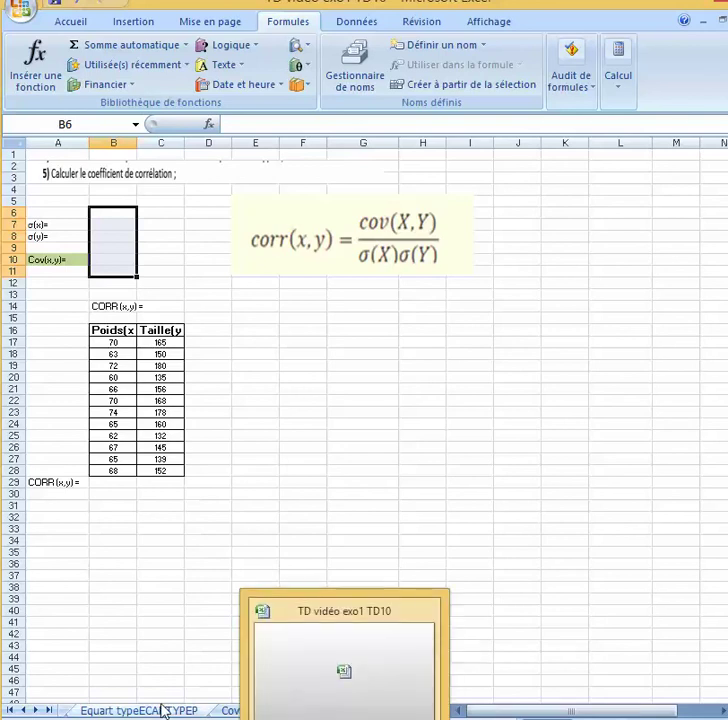
click(234, 711)
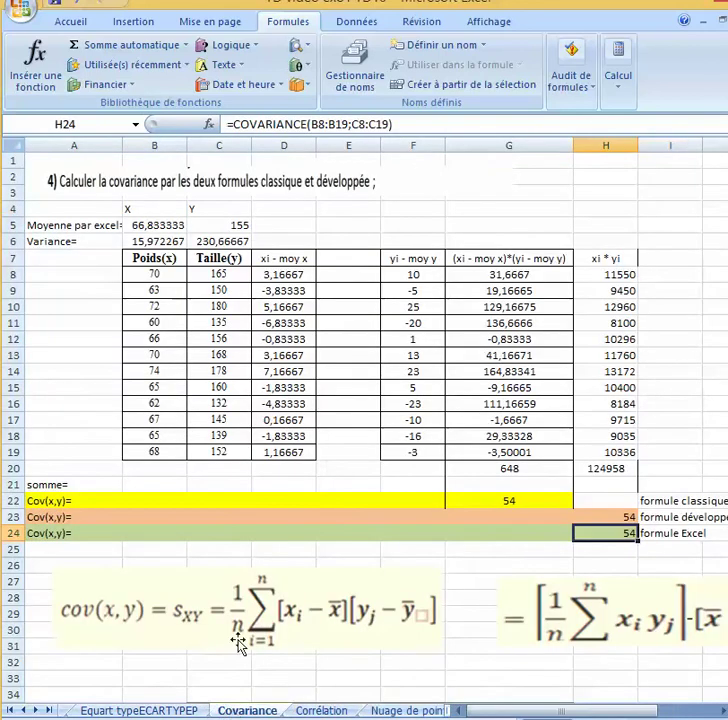
click(104, 211)
drag(104, 211, 213, 238)
key(ctrl+c)
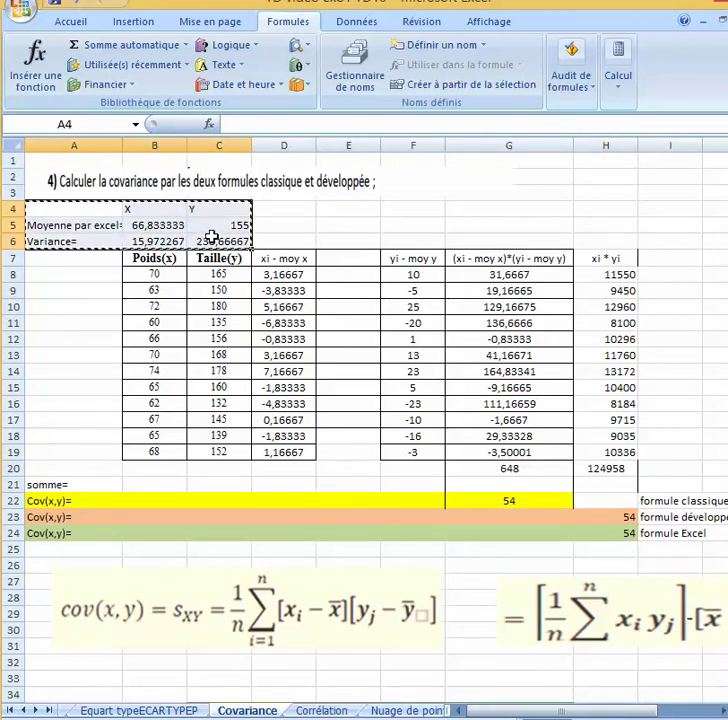
click(320, 710)
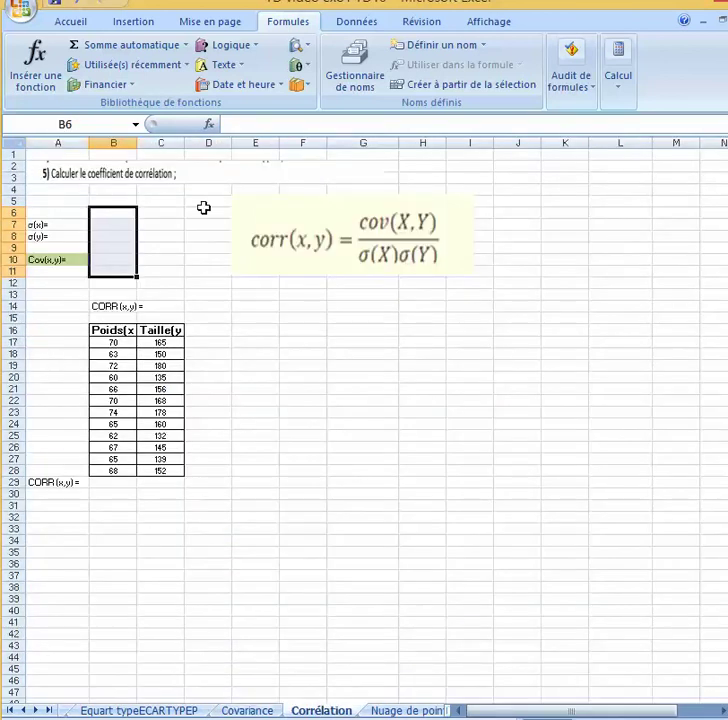
click(65, 188)
right_click(65, 188)
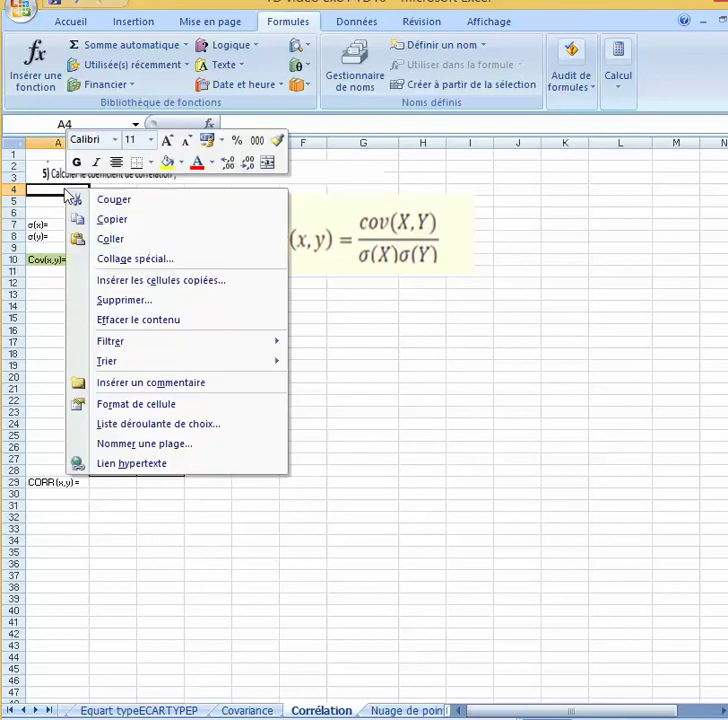
click(135, 260)
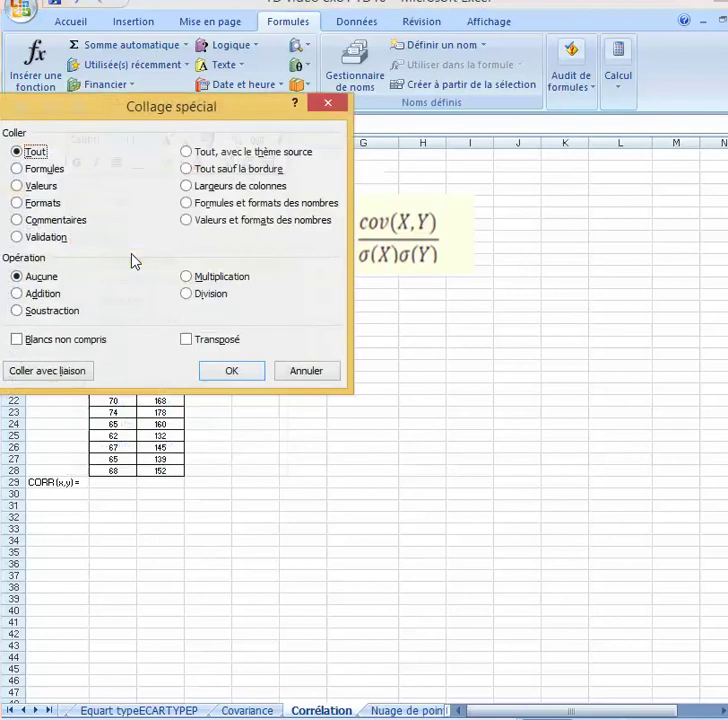
click(38, 186)
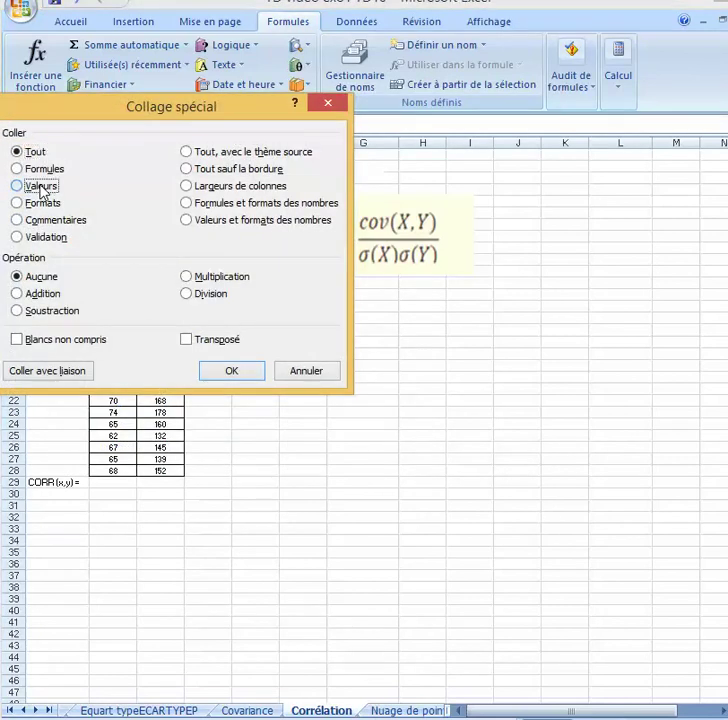
click(214, 371)
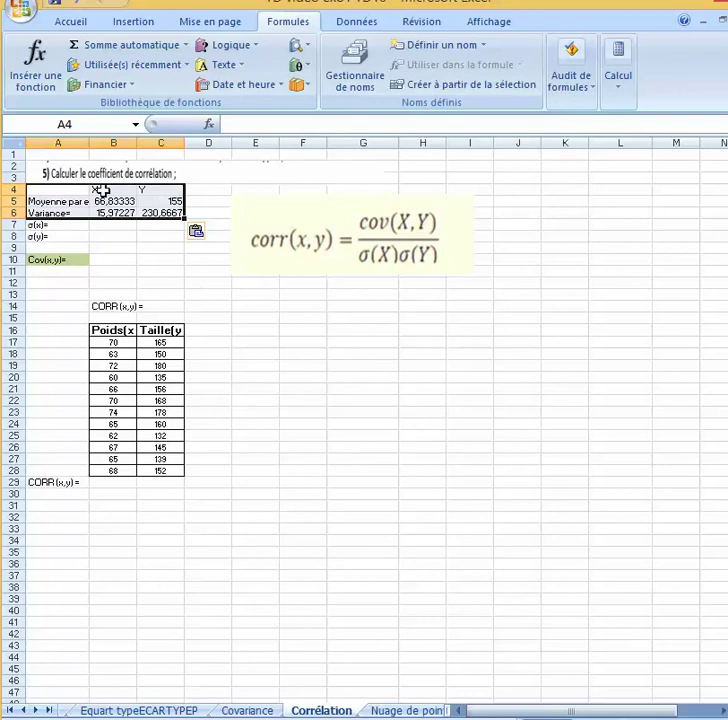
Step: Shorten the label in A7 to σ and delete the σ(y)= label in A8
click(65, 226)
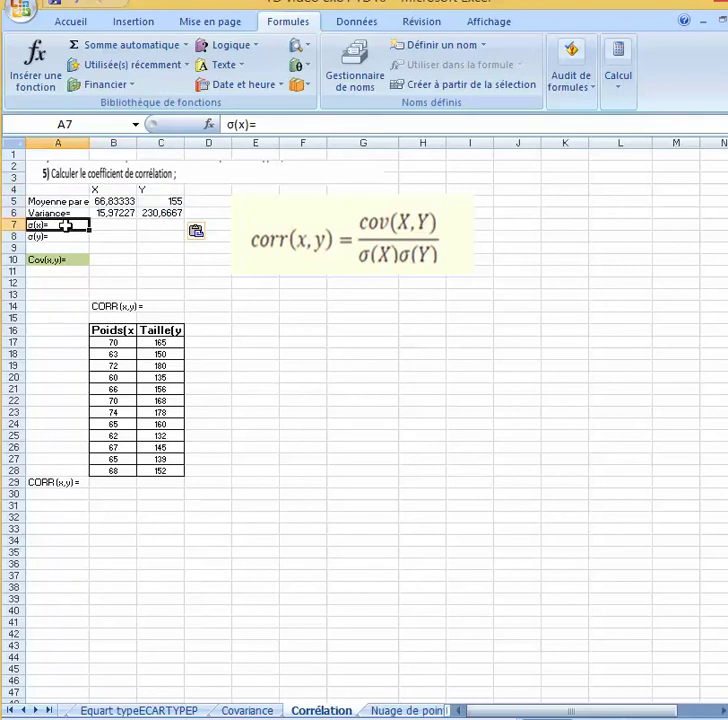
double_click(65, 226)
key(BackSpace)
key(BackSpace)
key(BackSpace)
key(BackSpace)
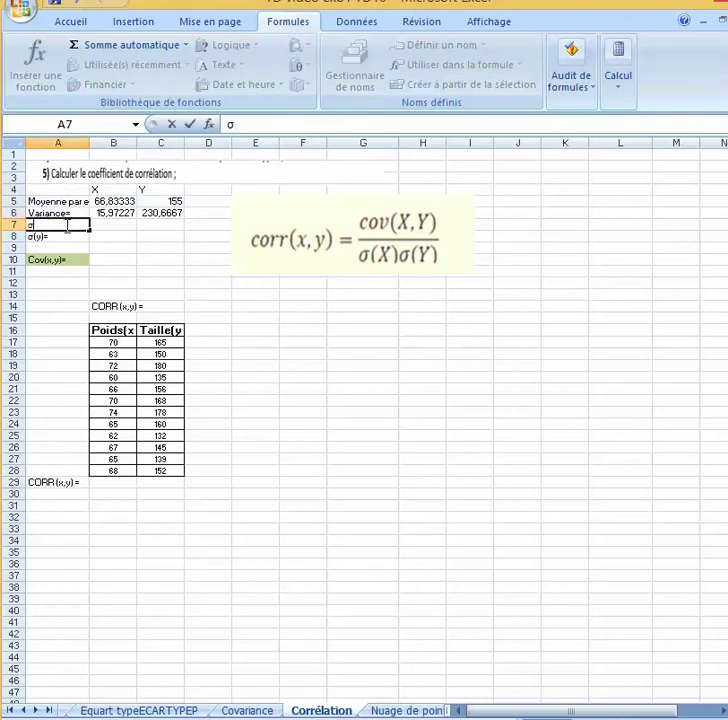
key(Return)
key(Delete)
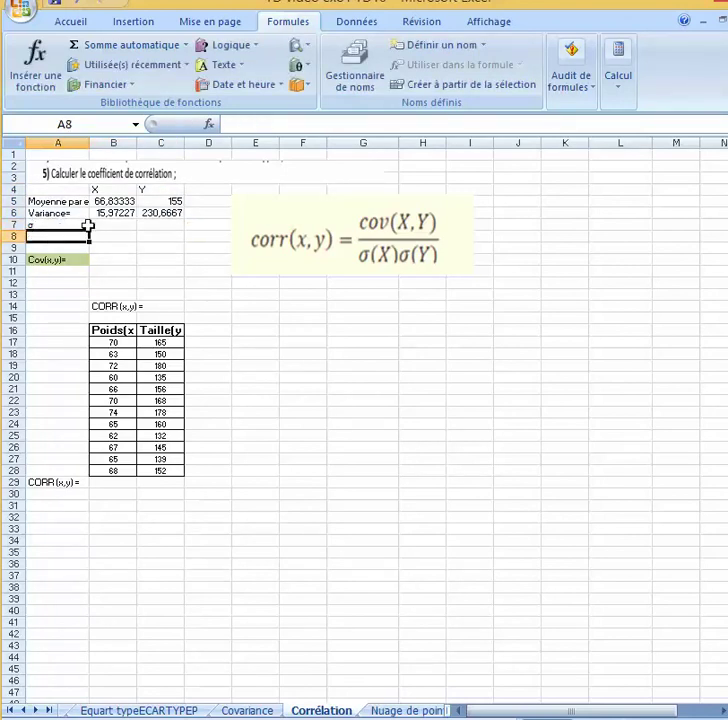
Step: Copy the two standard deviations in B46:B47 of the Equart typeECARTYPEP sheet and paste them as values at B7 of the Corrélation sheet
click(125, 226)
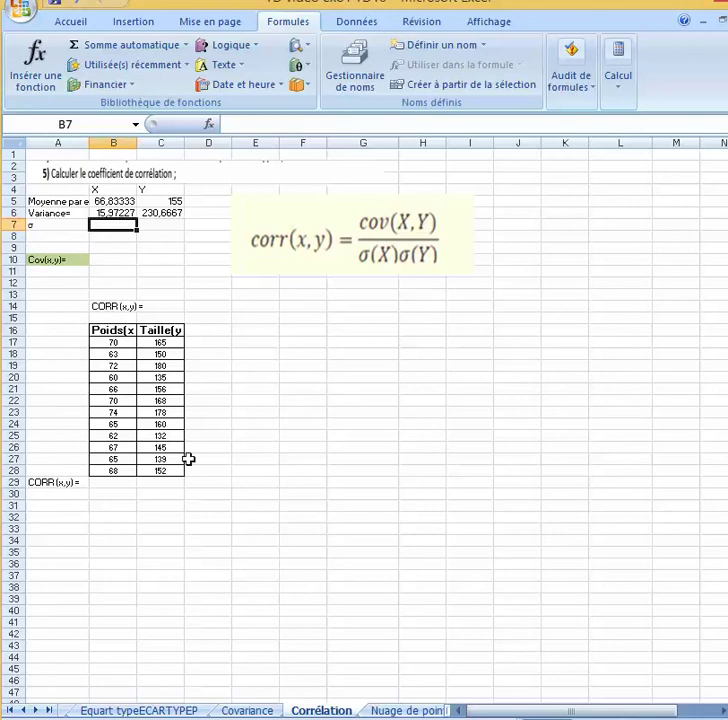
click(188, 710)
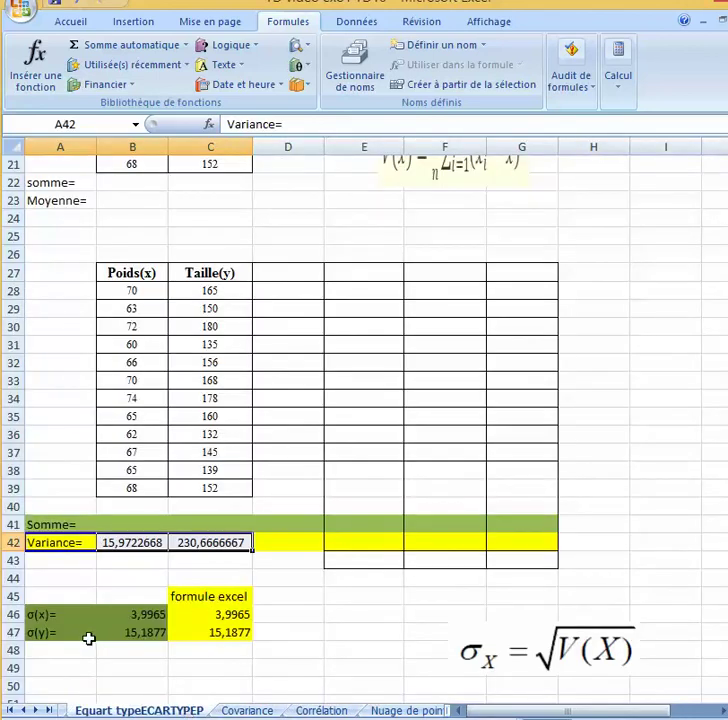
drag(110, 619, 110, 633)
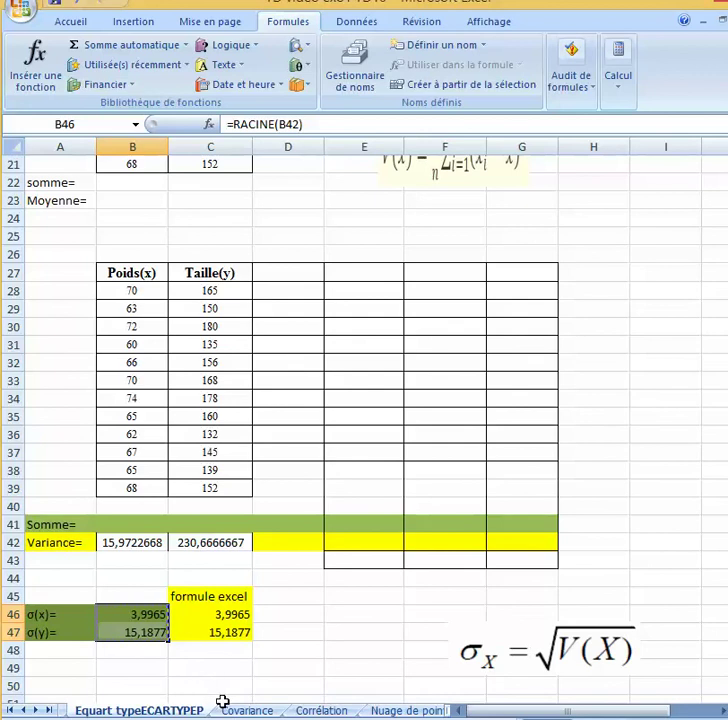
click(309, 711)
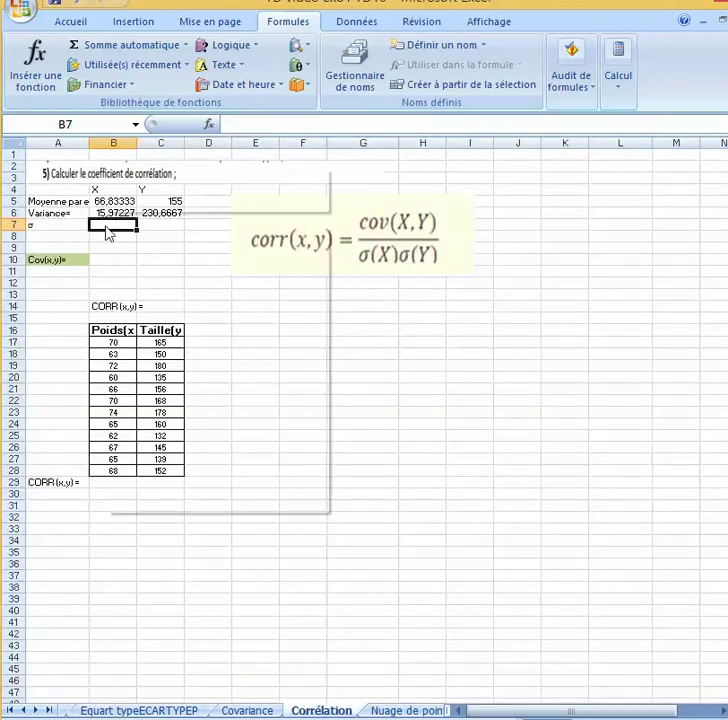
right_click(108, 229)
click(143, 298)
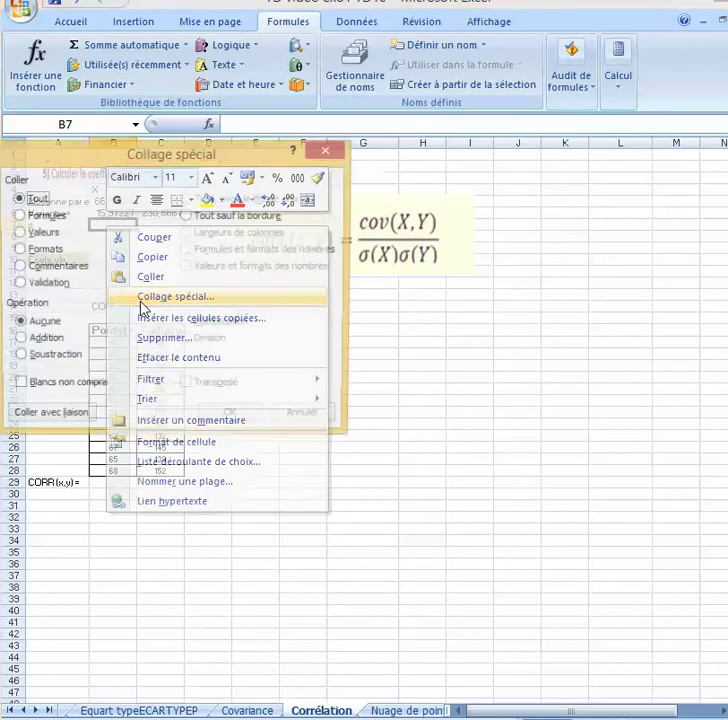
click(38, 233)
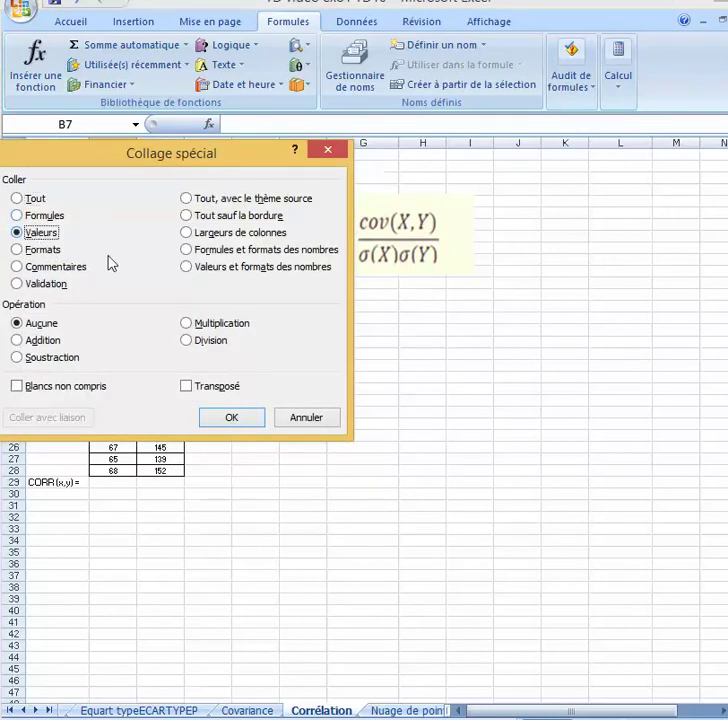
click(234, 417)
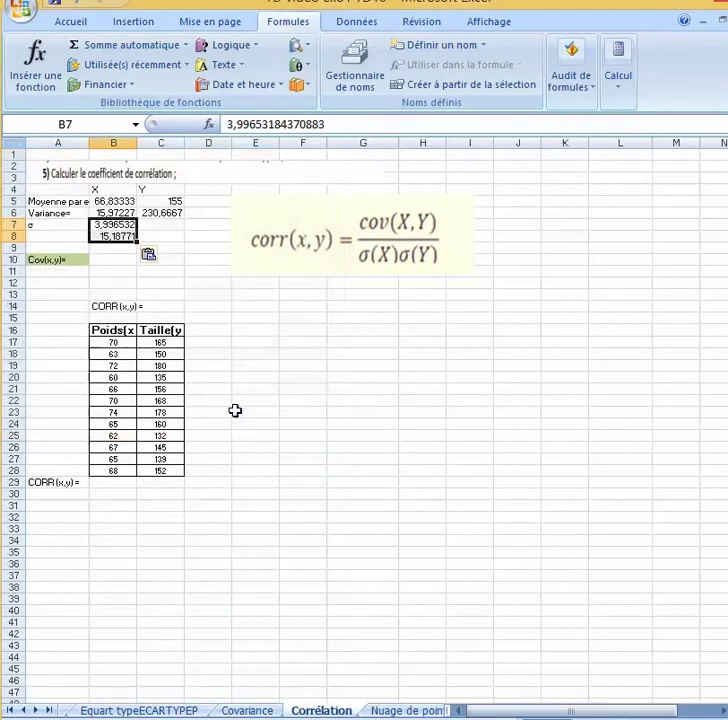
Step: Move the height's standard deviation from B8 to C7, and enter the covariance 54 in B10
click(110, 235)
drag(110, 235, 156, 229)
click(119, 270)
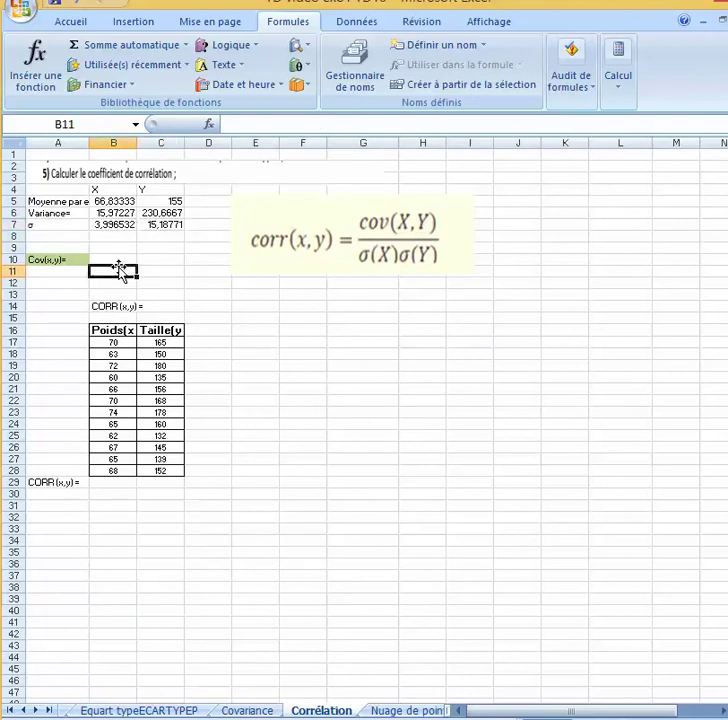
click(116, 259)
text(54)
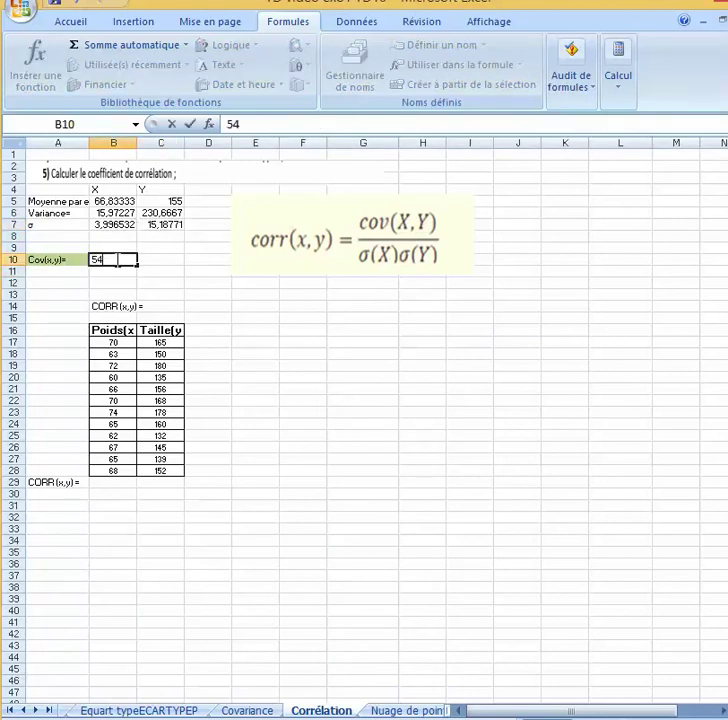
key(Return)
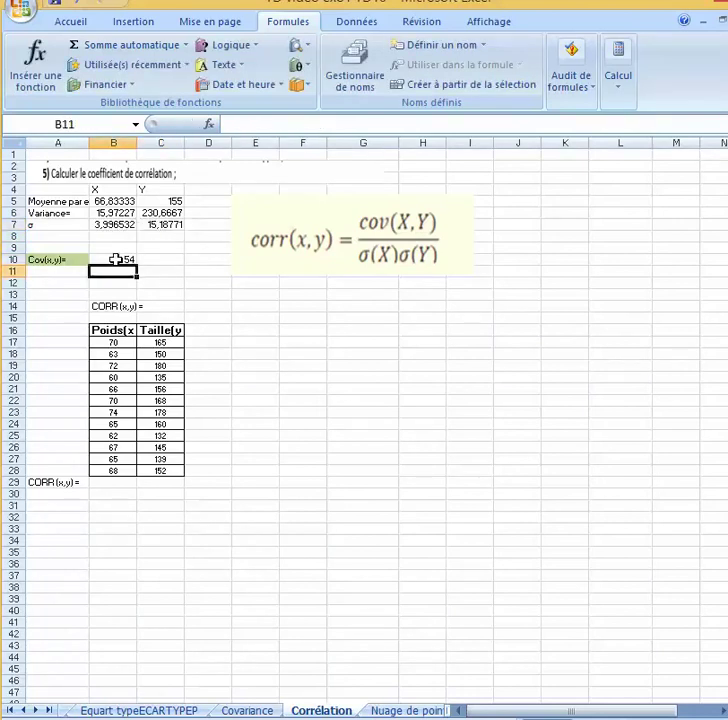
Step: Compute the correlation coefficient in C14 with the formula =B10/(B7*C7), and check the formula
click(325, 232)
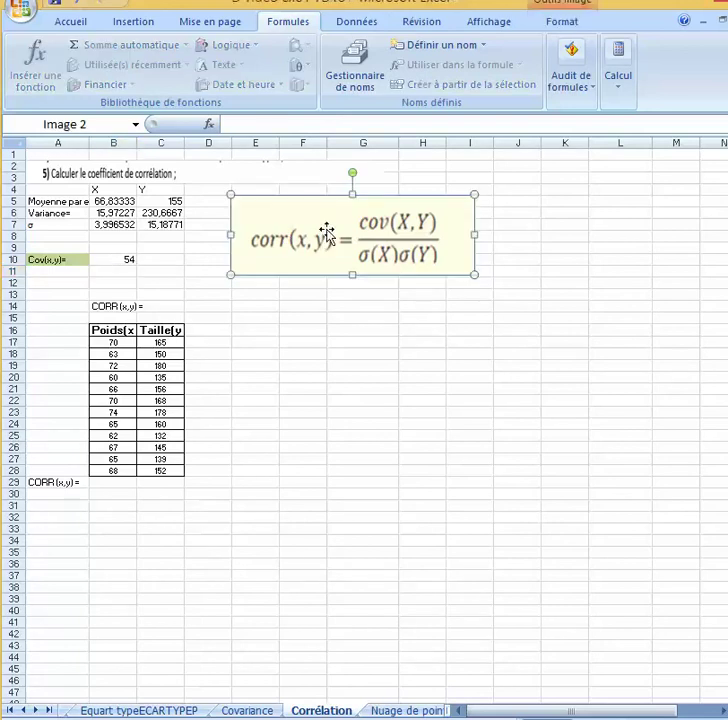
double_click(150, 306)
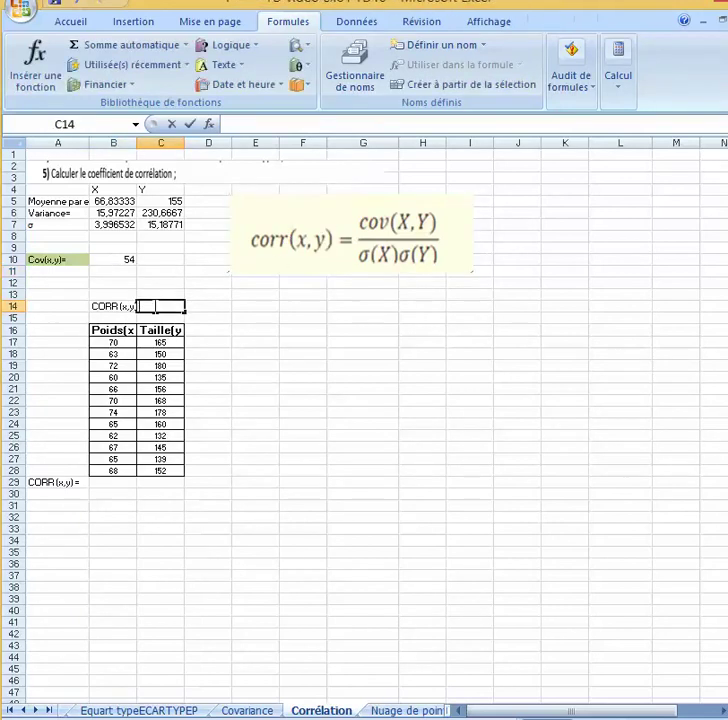
text(=)
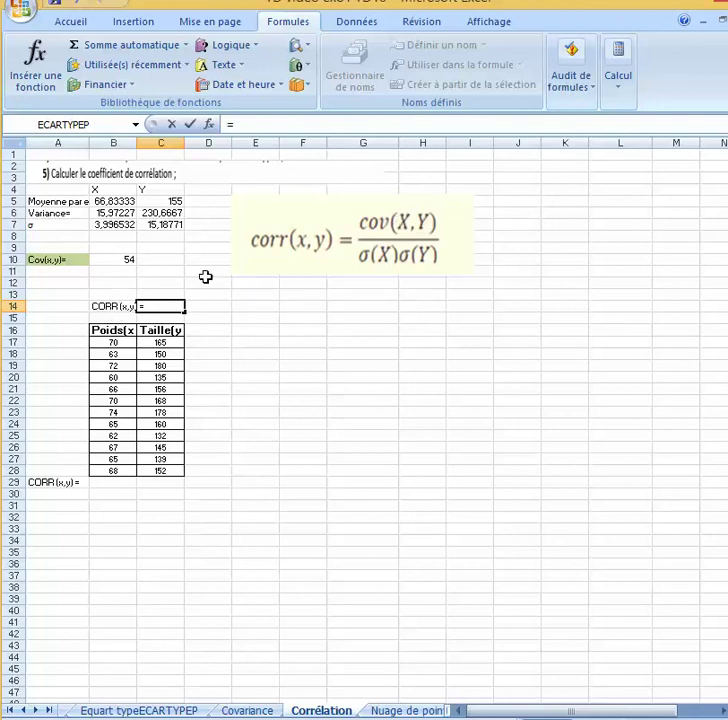
click(105, 264)
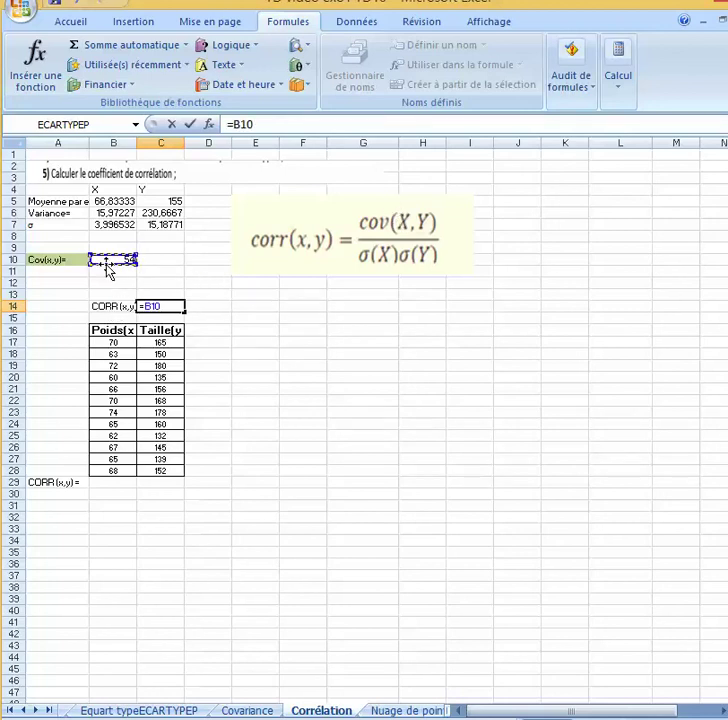
text(/()
click(118, 226)
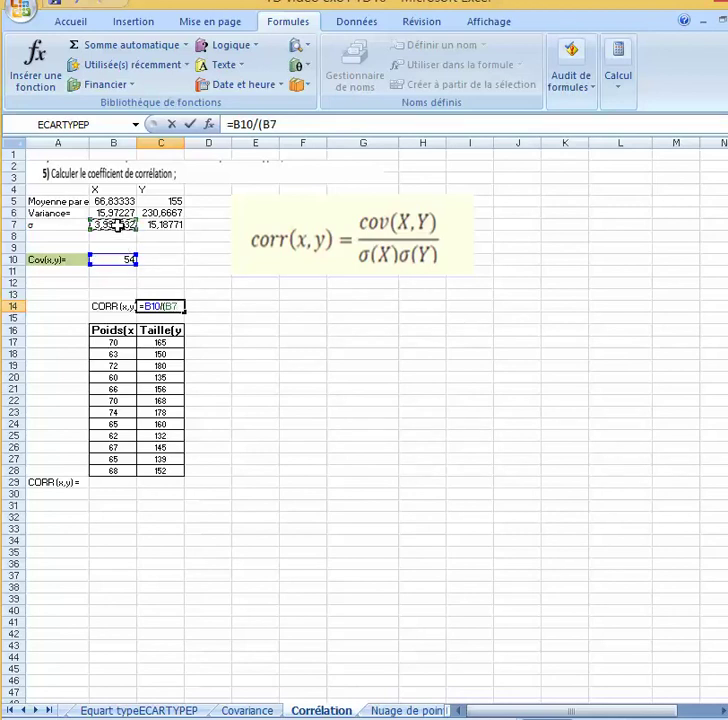
text(*)
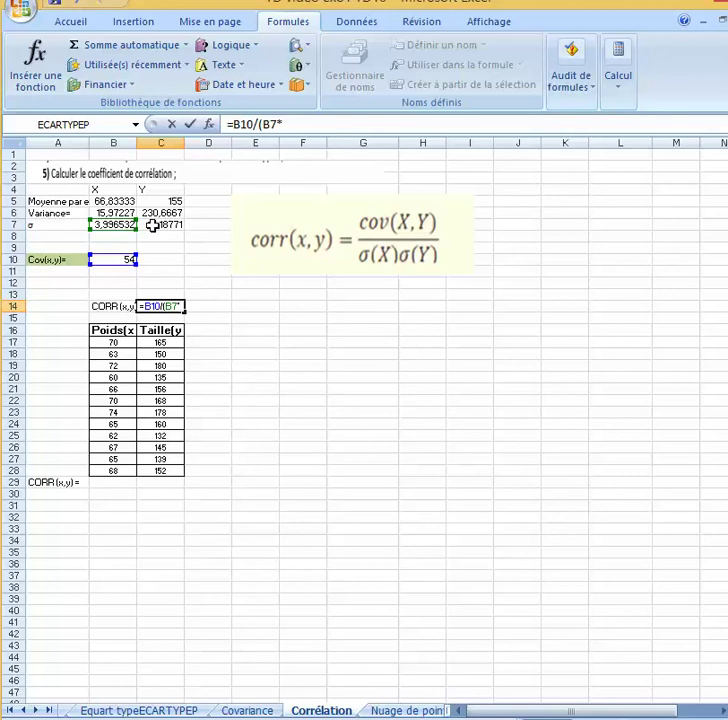
click(152, 225)
text())
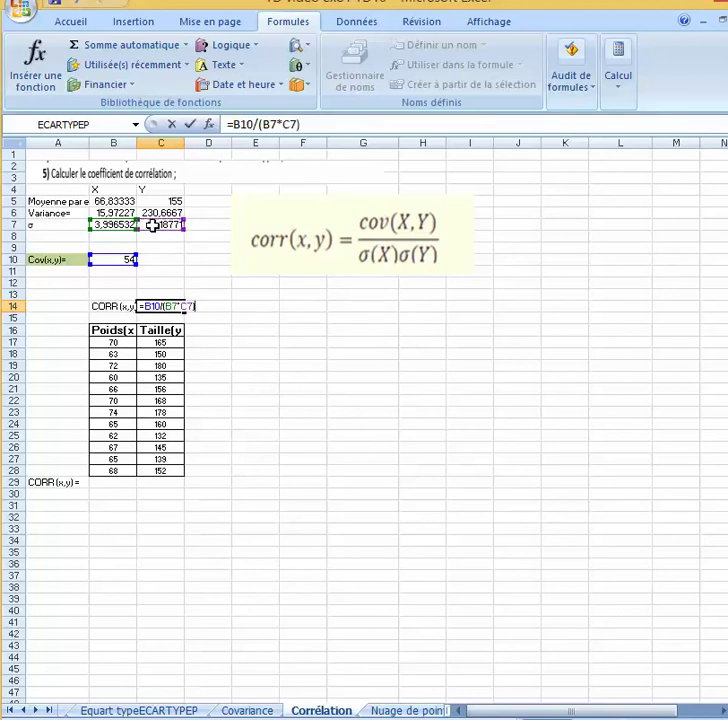
key(Return)
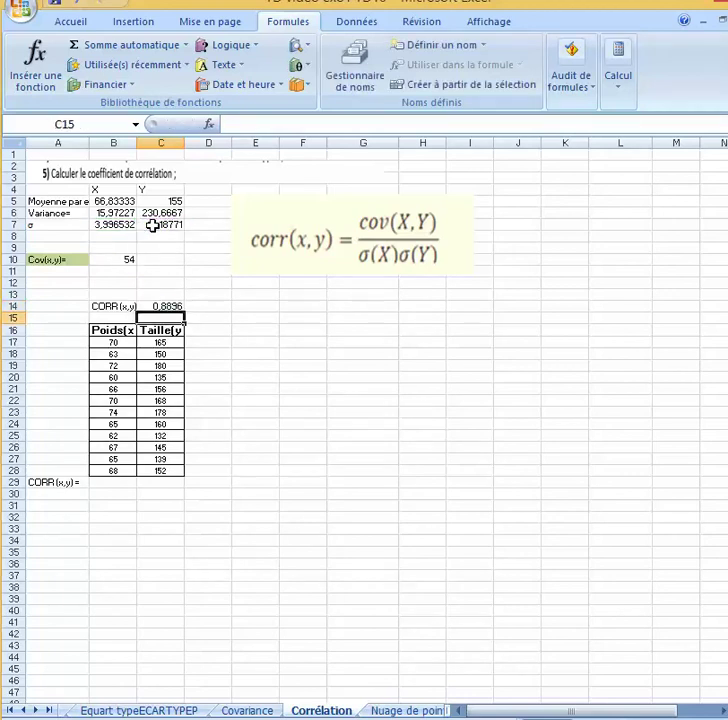
click(173, 306)
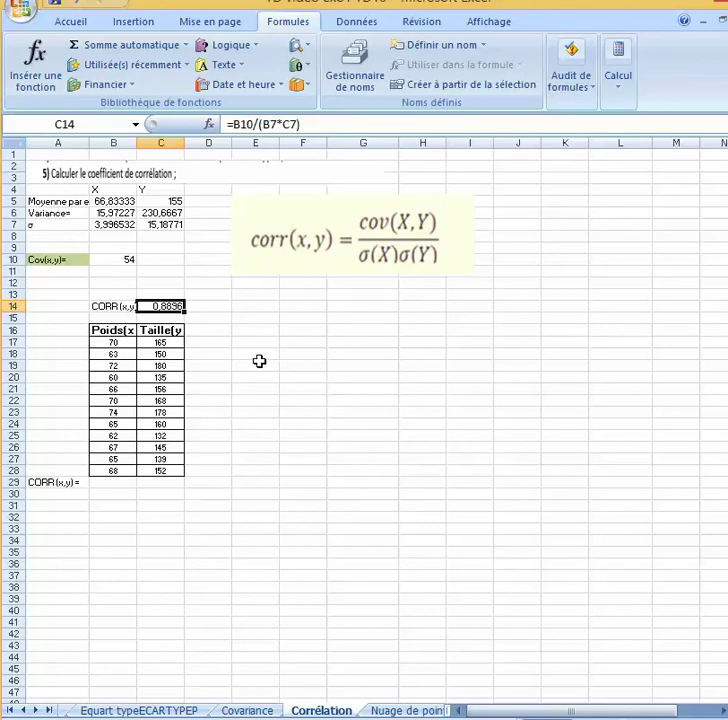
Step: Compute the correlation coefficient in B29 with the formula =COEFFICIENT.CORRELATION(B17:B28;C17:C28)
click(118, 483)
text(=)
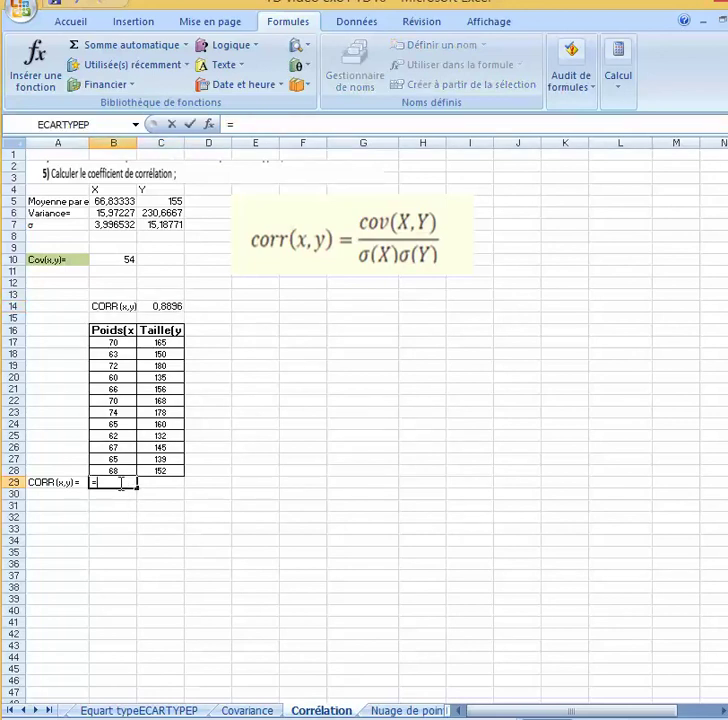
text(coe)
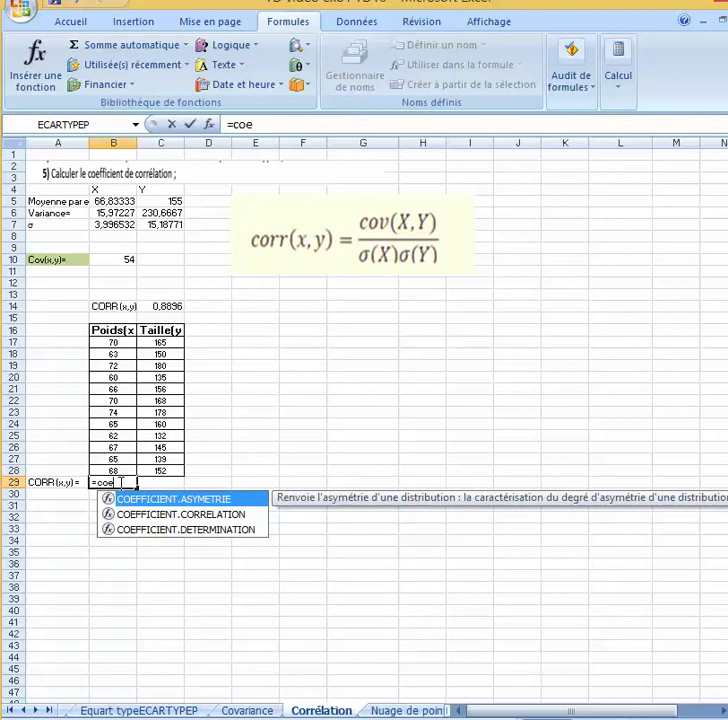
click(212, 516)
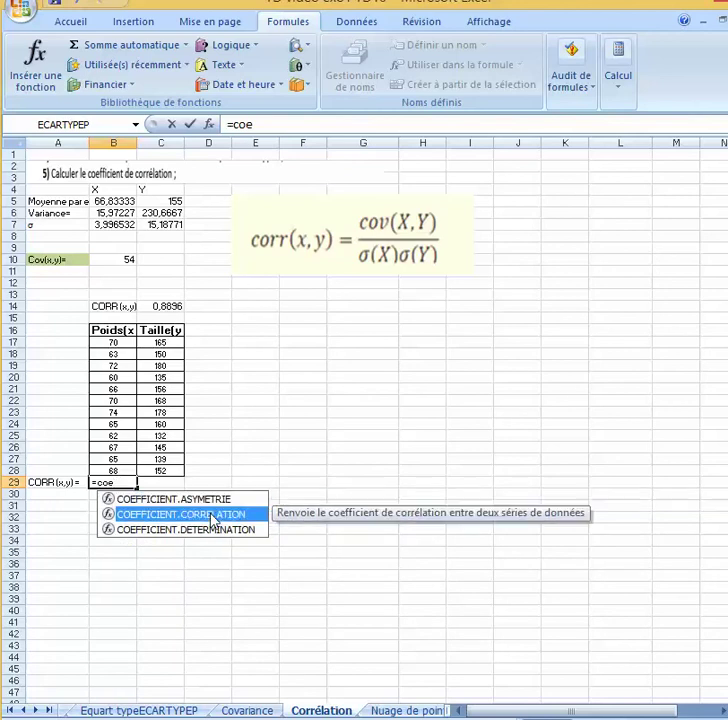
double_click(212, 516)
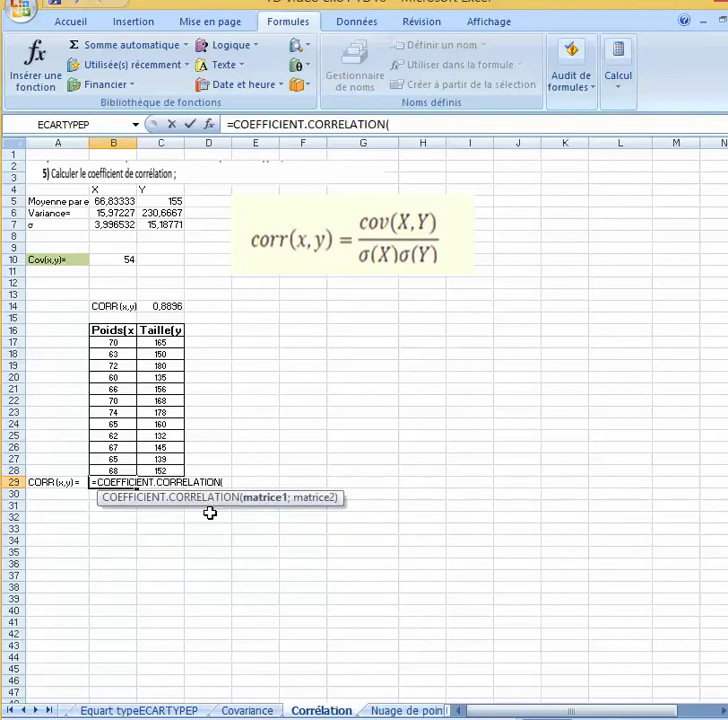
drag(114, 344, 117, 471)
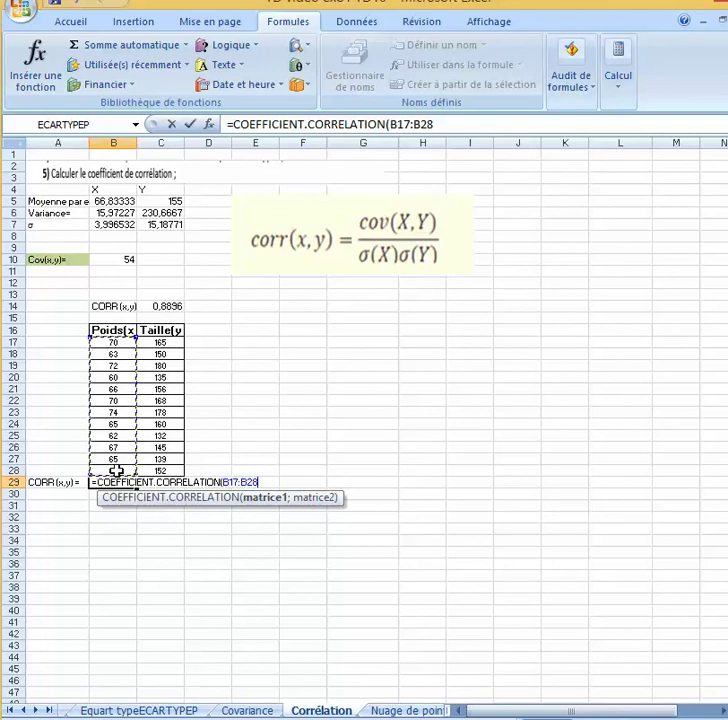
text(;)
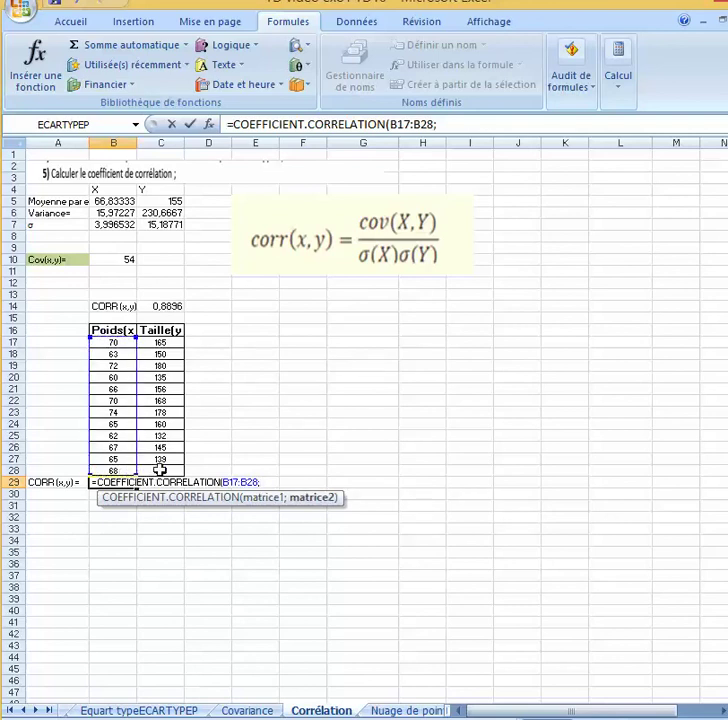
drag(164, 341, 160, 470)
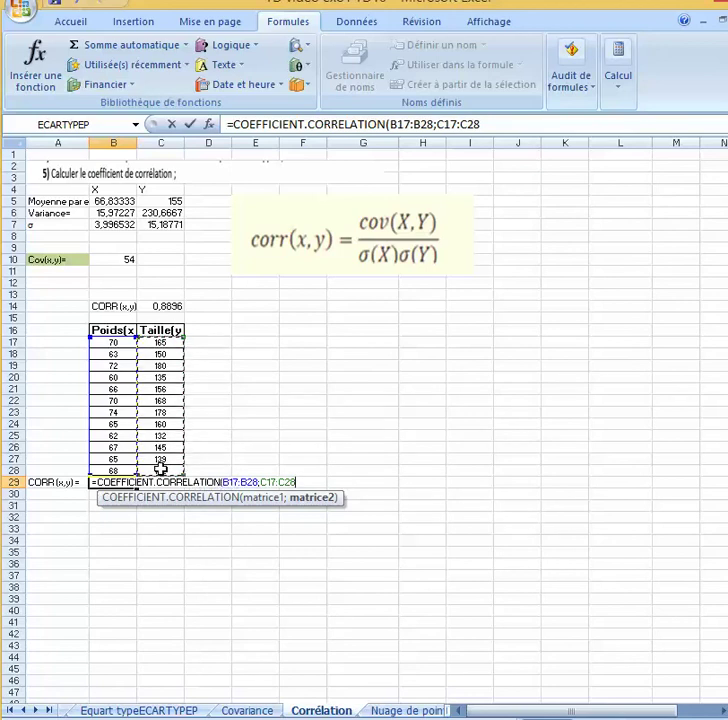
text())
key(Return)
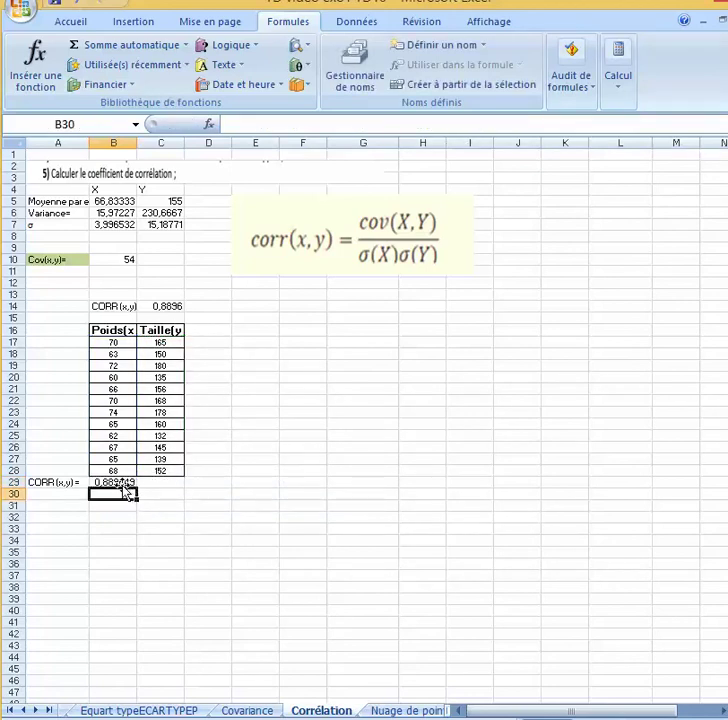
Step: Format the correlation coefficient in B29 as a number (Nombre) with 4 decimal places
click(127, 482)
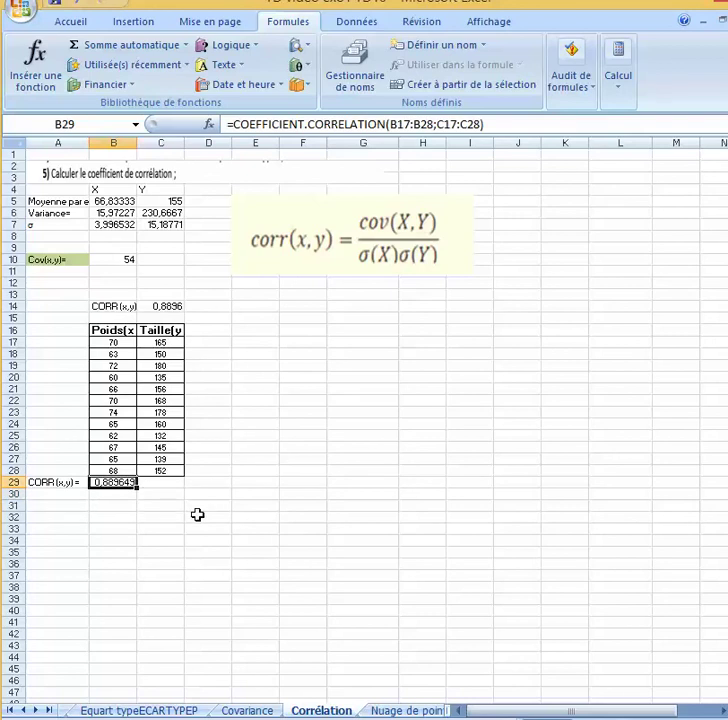
right_click(127, 482)
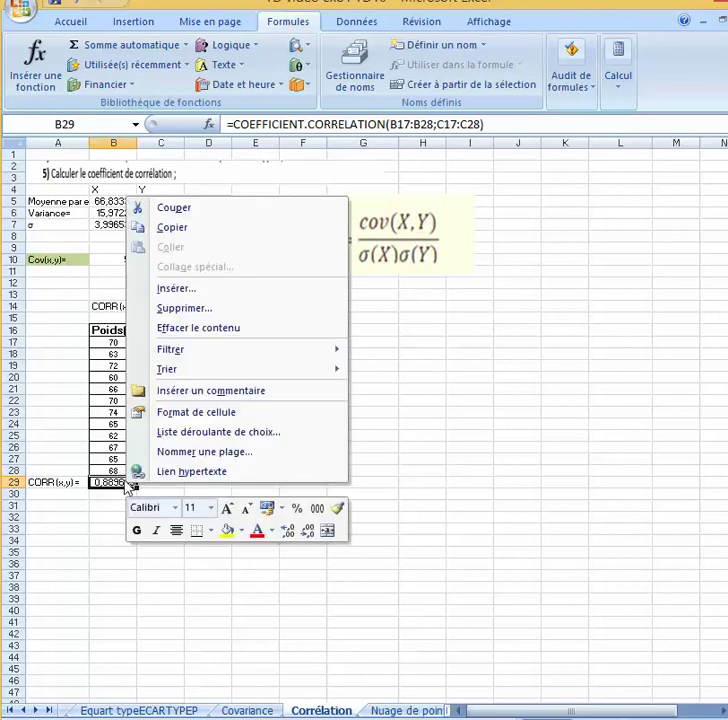
click(190, 413)
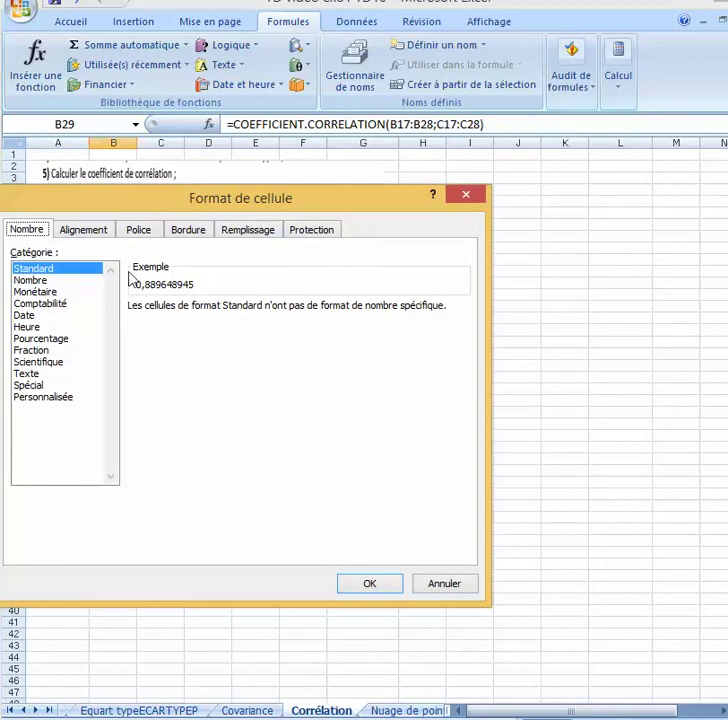
click(93, 281)
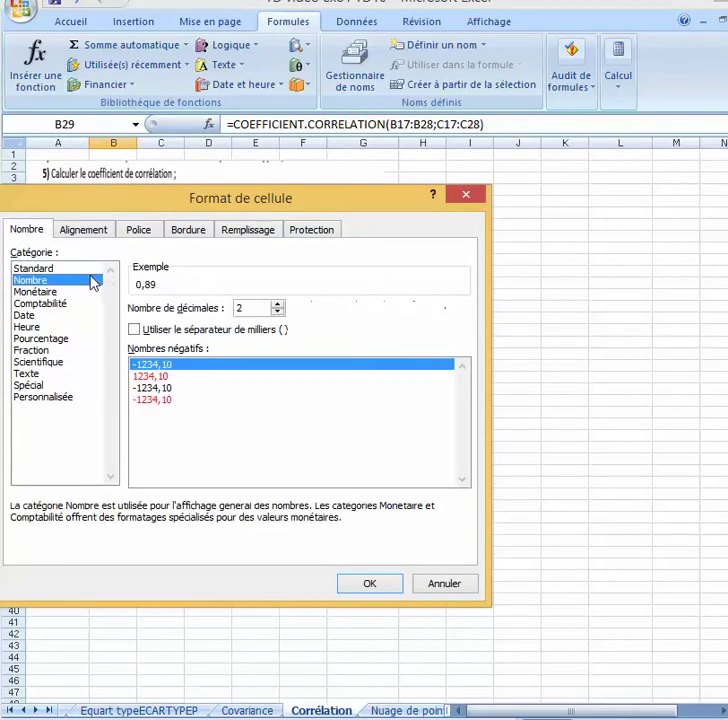
click(278, 303)
click(278, 303)
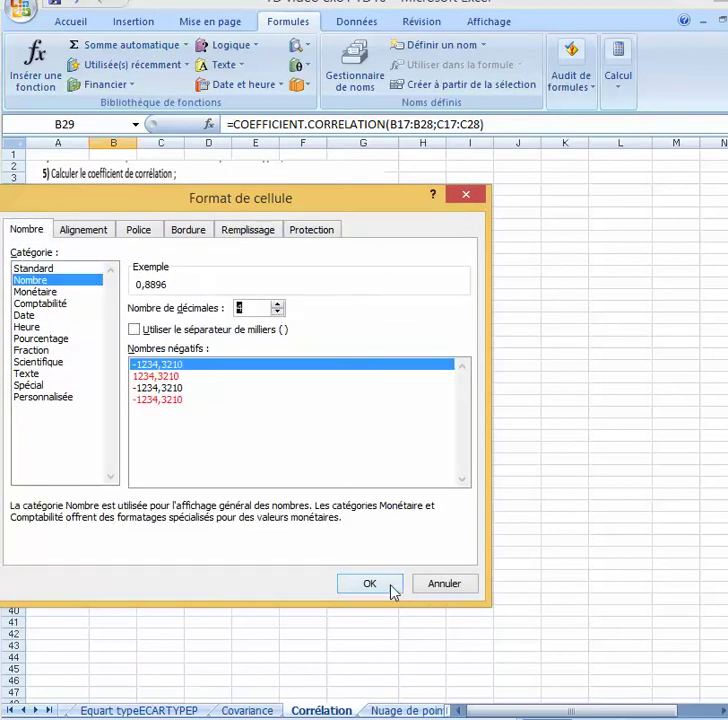
click(390, 587)
click(390, 586)
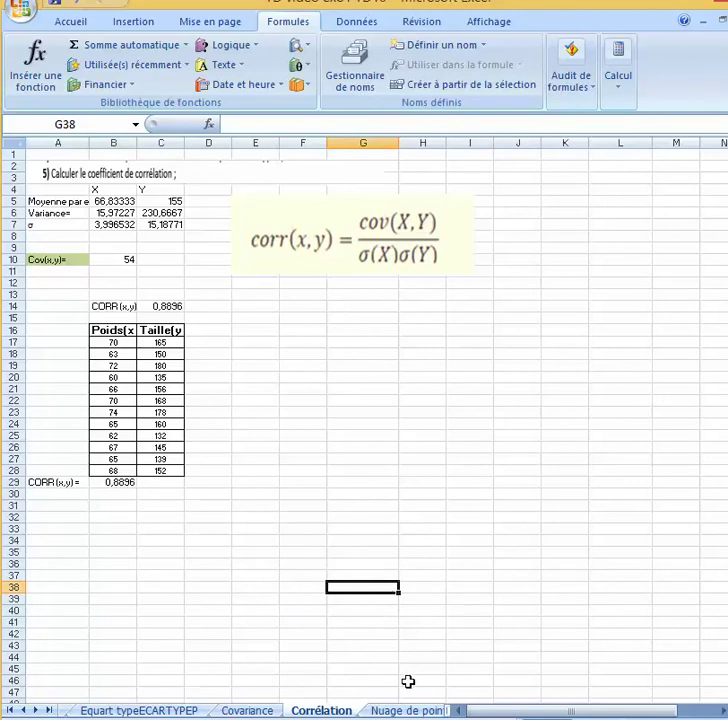
Step: On the Nuage de points sheet, insert a markers-only scatter chart from the weight and height data in A5:B17
click(400, 711)
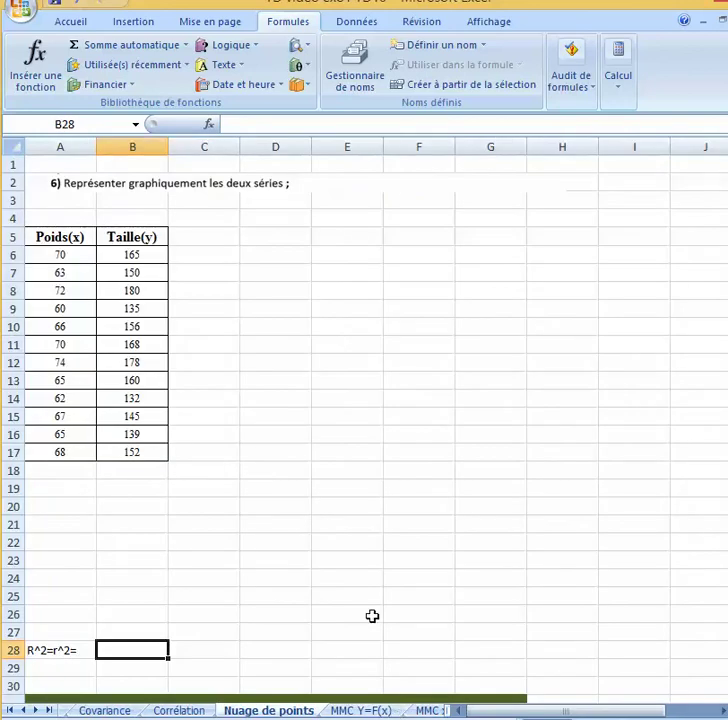
drag(55, 238, 130, 449)
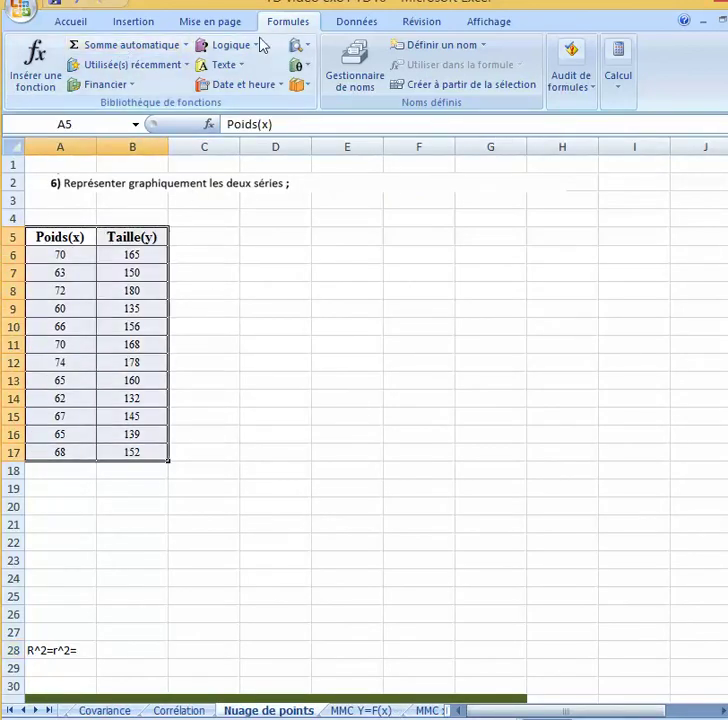
click(128, 22)
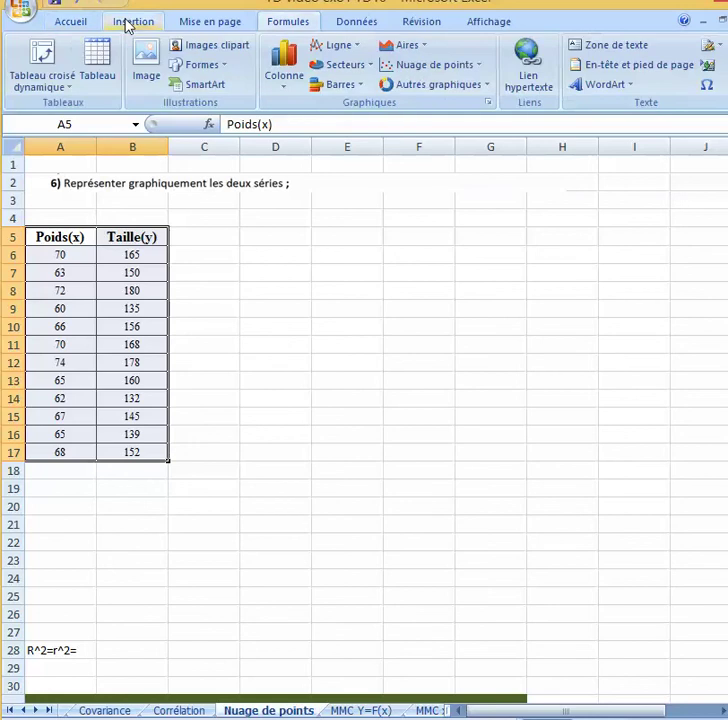
click(451, 68)
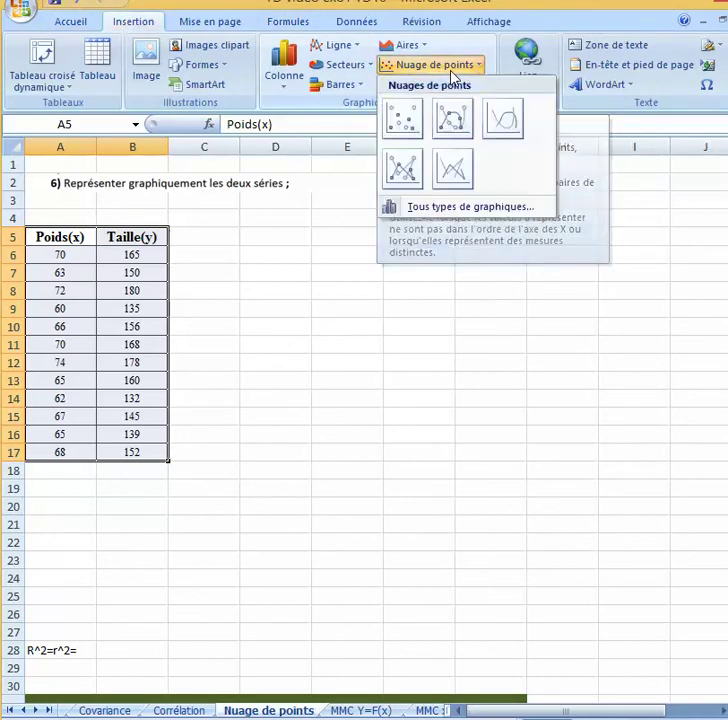
click(418, 113)
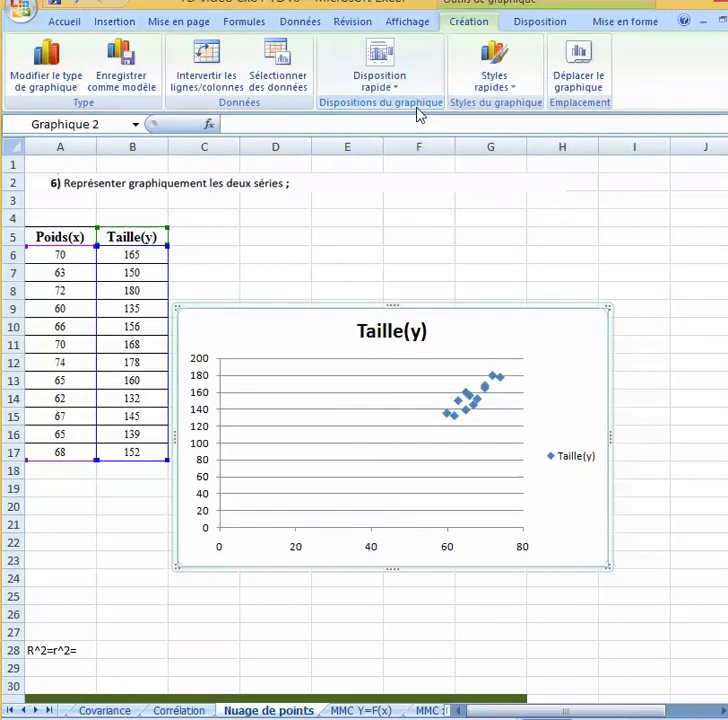
Step: Set the minimum of the scatter chart's horizontal axis to a fixed value of 60
right_click(448, 555)
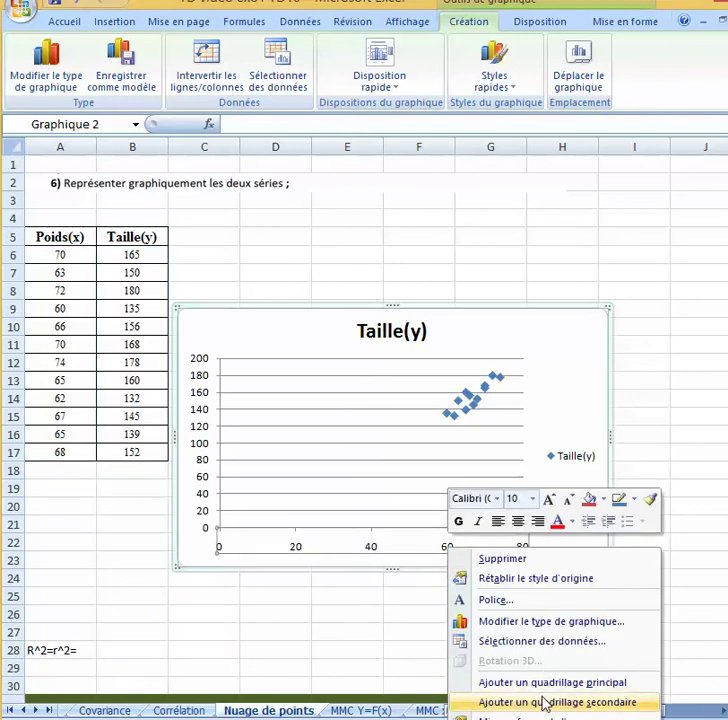
click(505, 716)
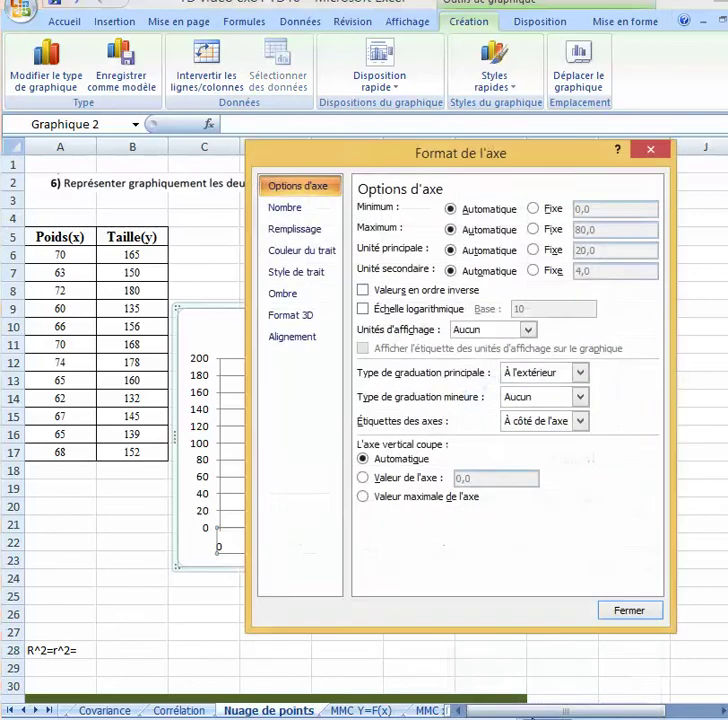
click(553, 208)
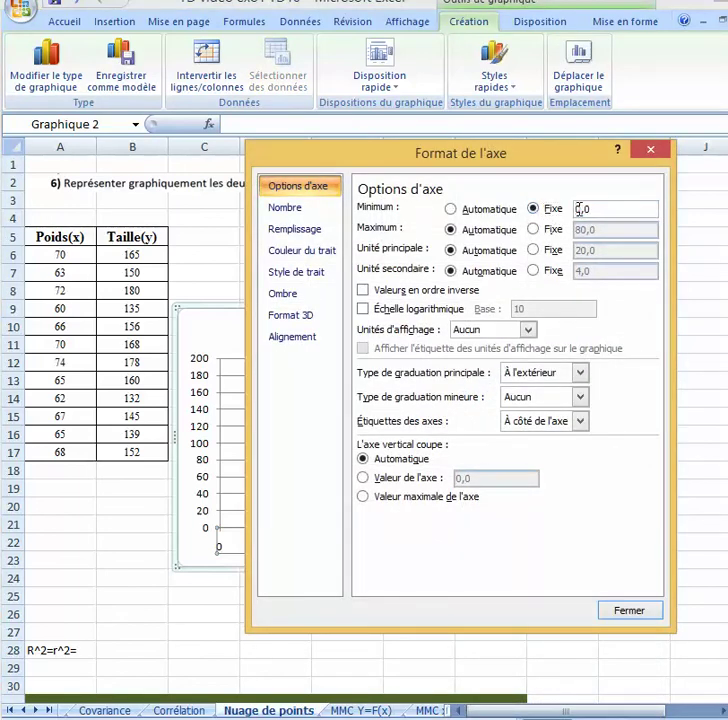
click(578, 209)
text(6)
click(633, 612)
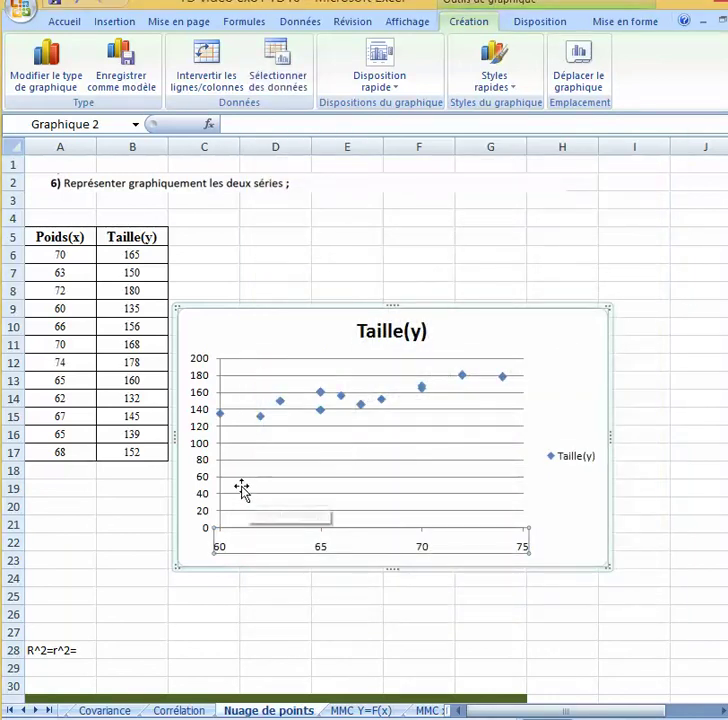
Step: Set the minimum of the scatter chart's vertical axis to a fixed value of 100
click(201, 455)
right_click(201, 455)
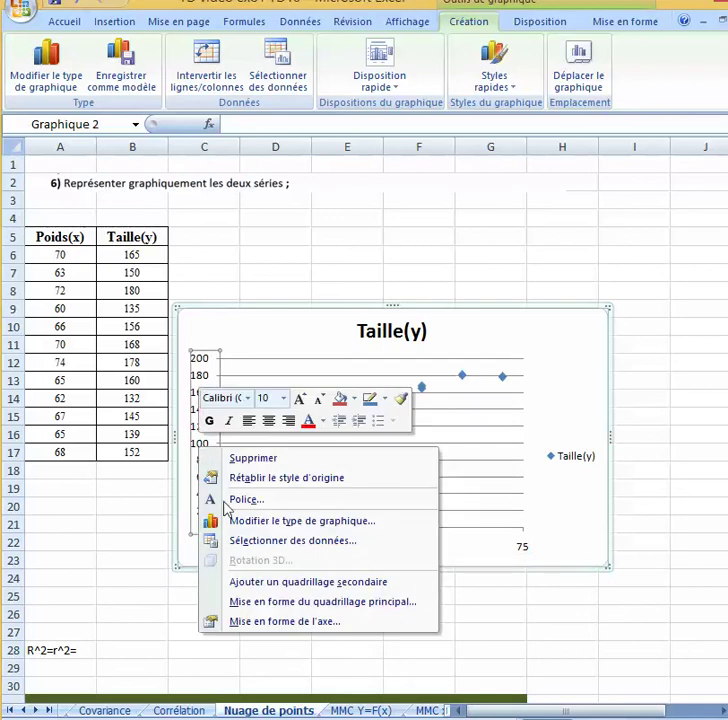
click(318, 621)
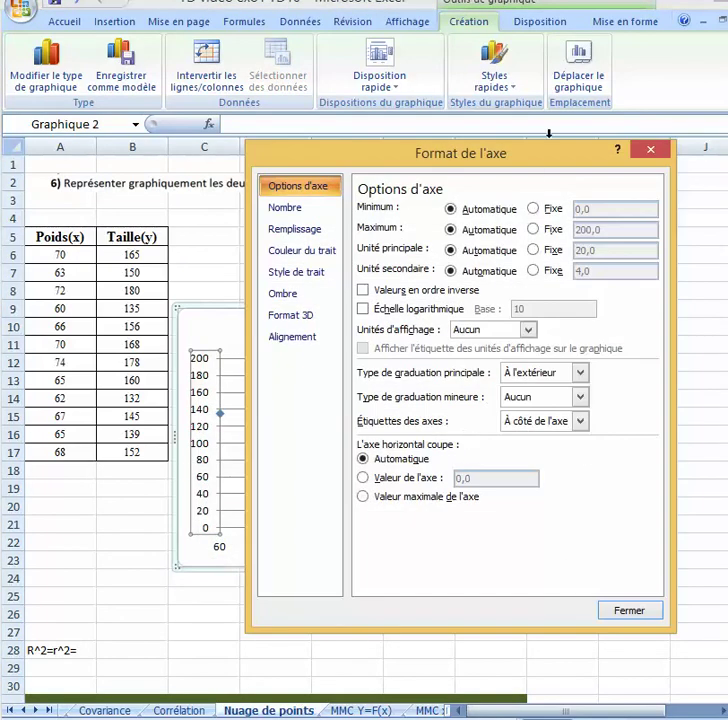
click(551, 208)
click(577, 207)
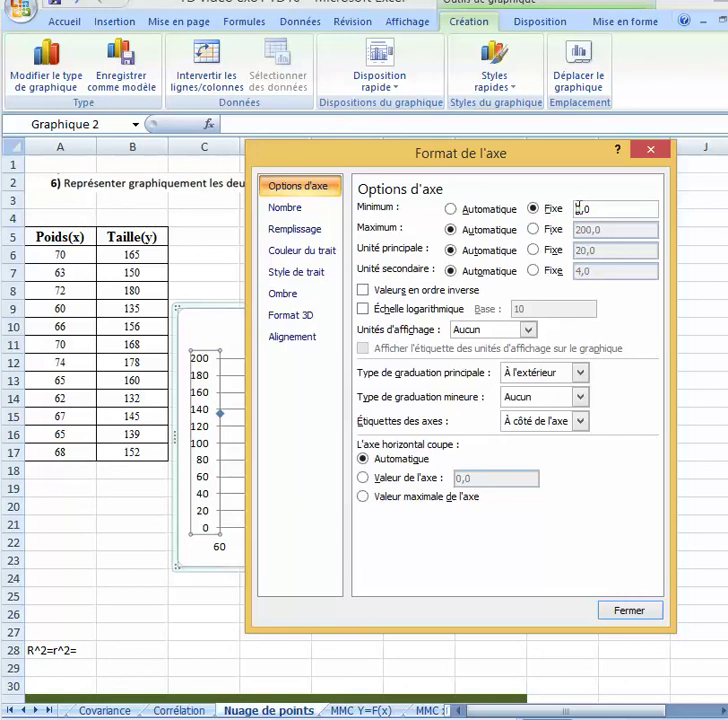
text(10)
click(633, 613)
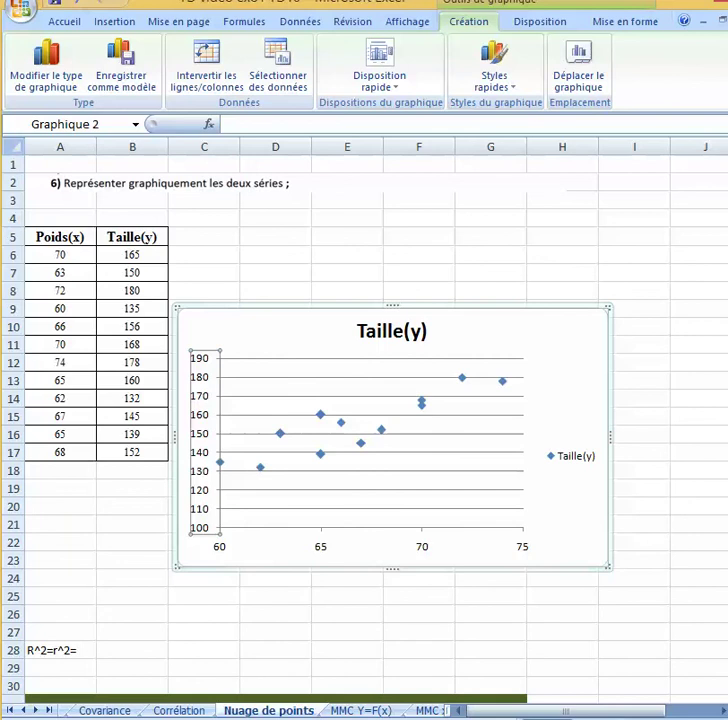
Step: Add a linear trendline to the Taille(y) points in the scatter chart, with only its R² coefficient shown on the chart and no equation
click(468, 427)
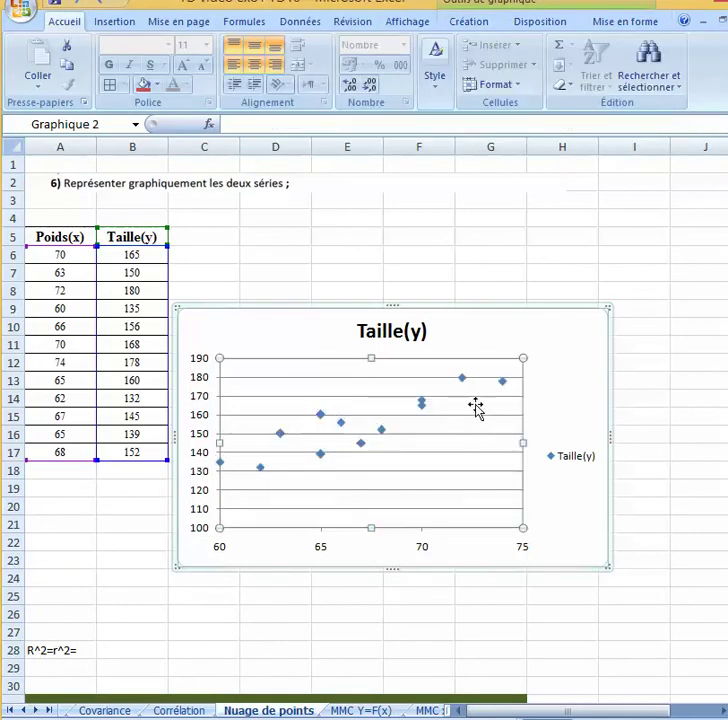
click(424, 402)
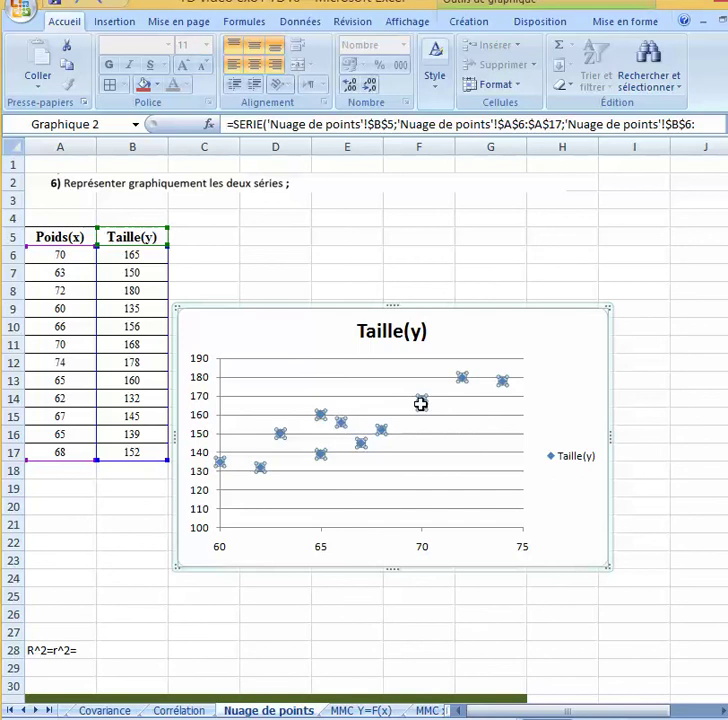
right_click(421, 404)
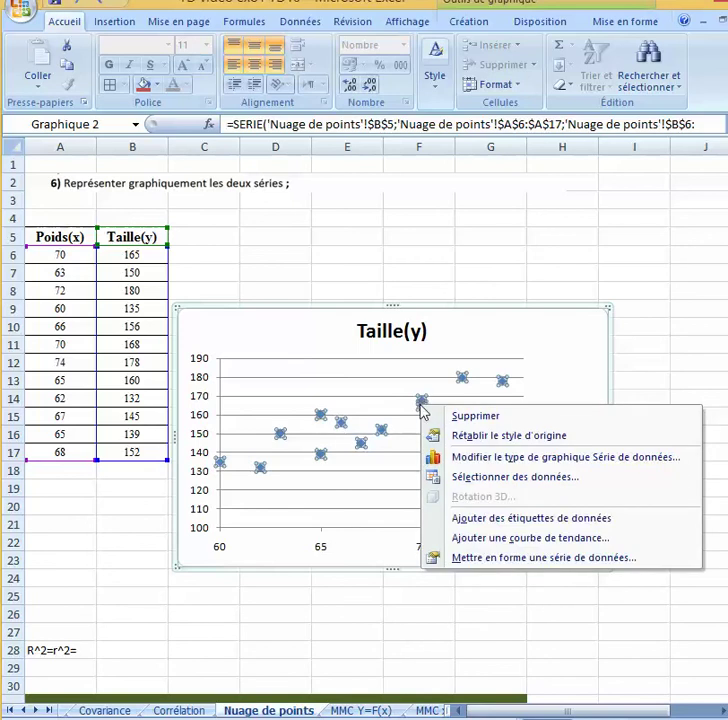
click(480, 541)
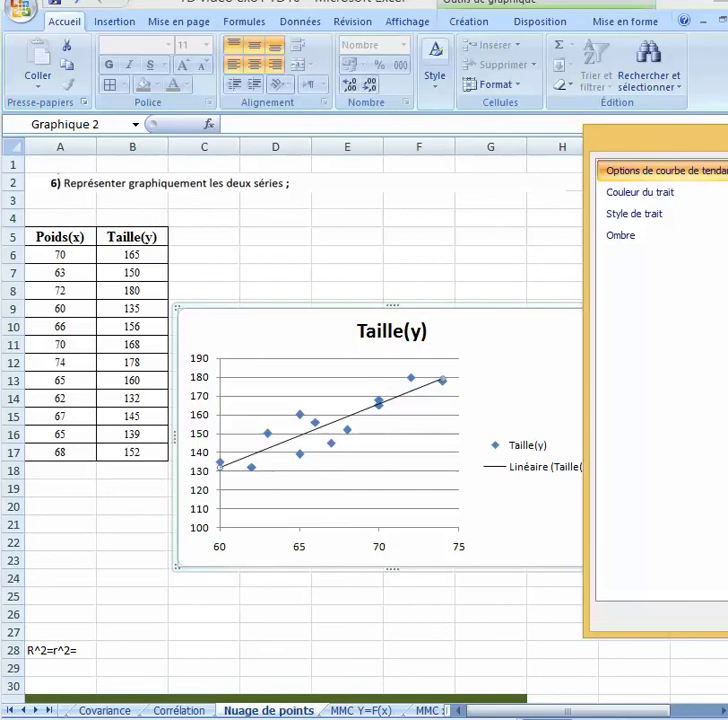
drag(727, 138, 80, 228)
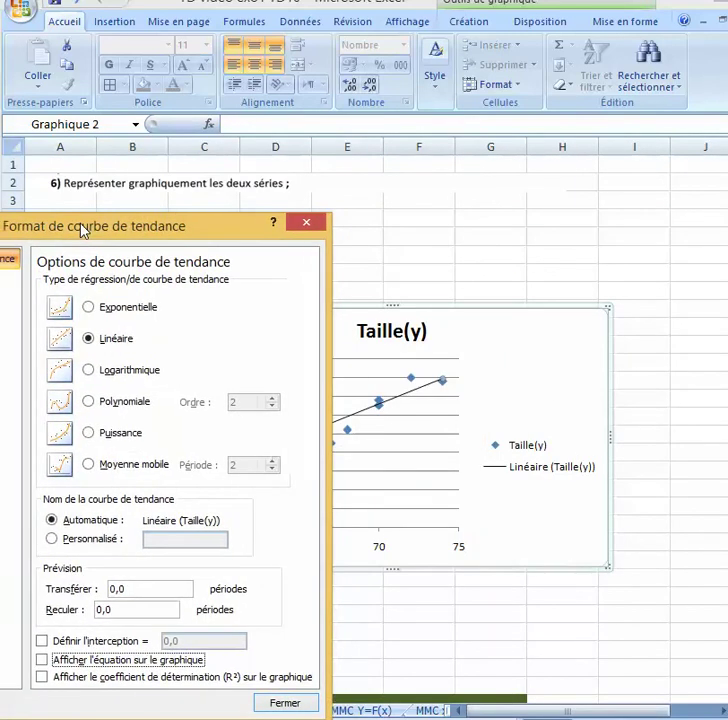
click(100, 657)
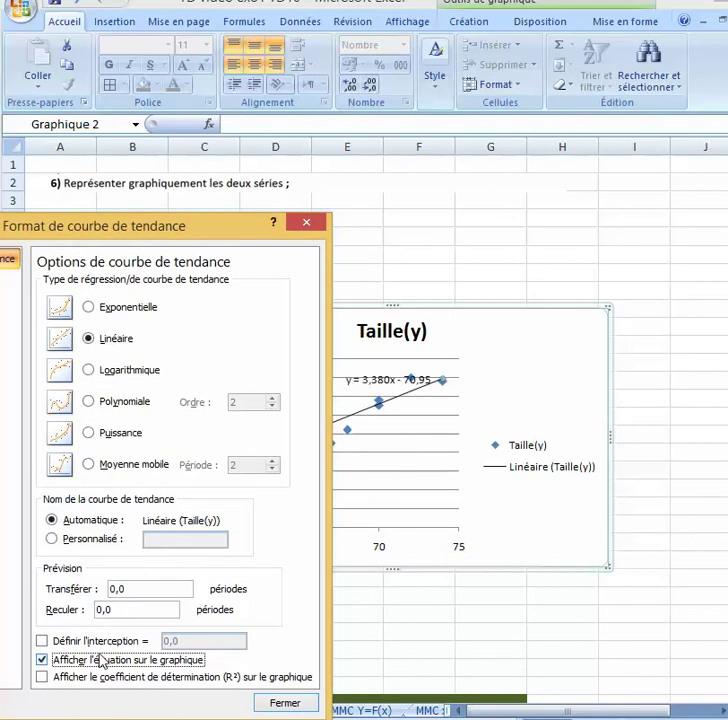
click(100, 659)
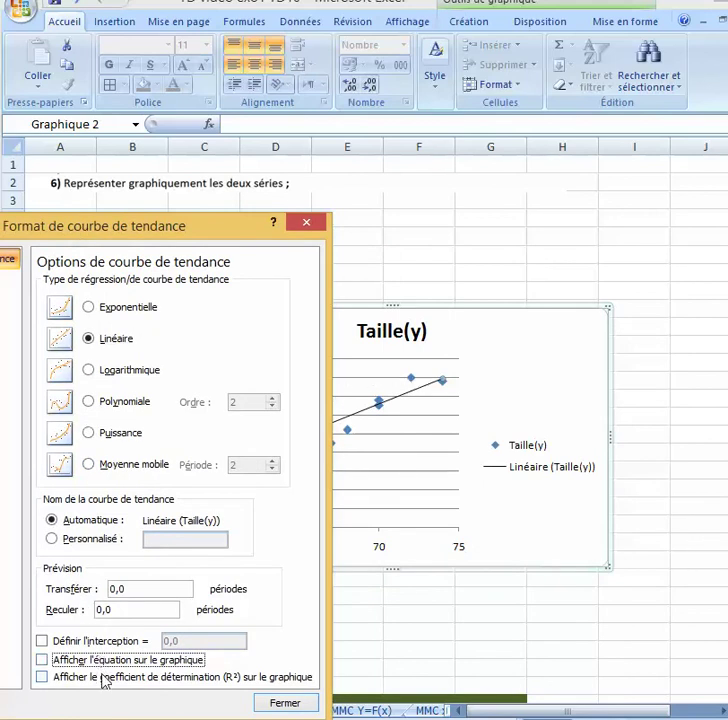
click(104, 679)
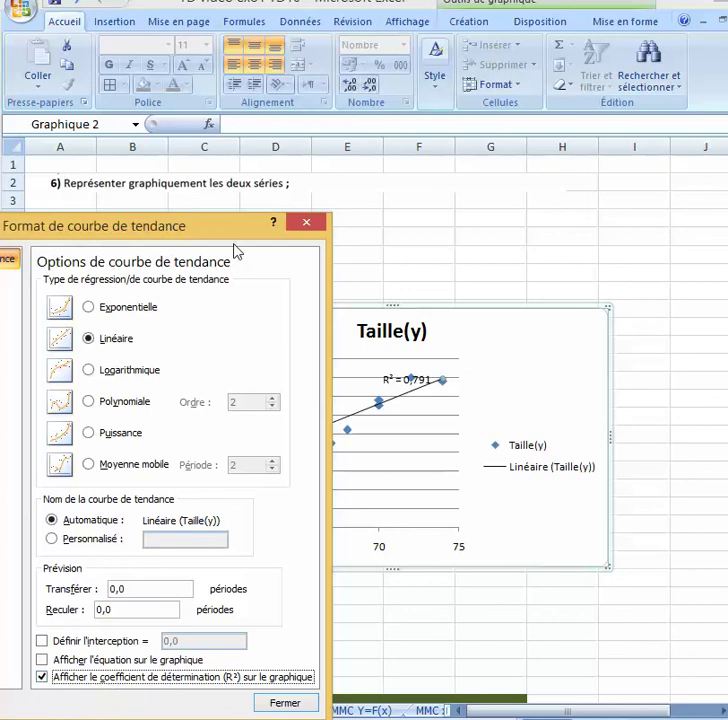
click(302, 224)
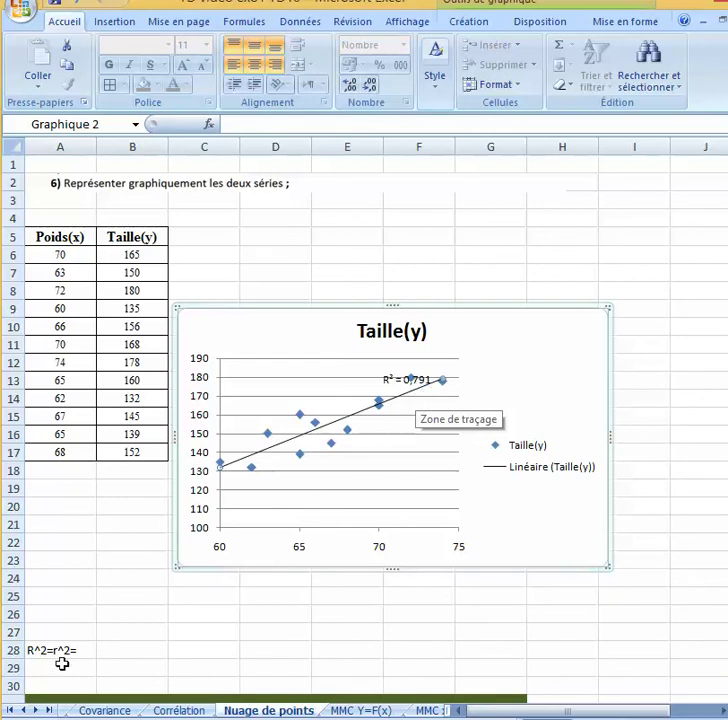
Step: Calculate the coefficient of determination in B28 with the formula =0,8896^2
click(108, 651)
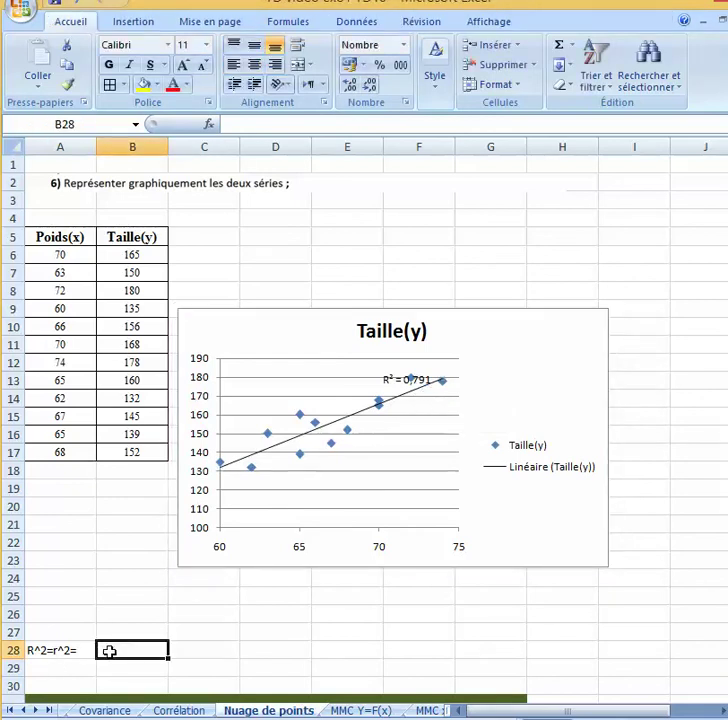
text(=)
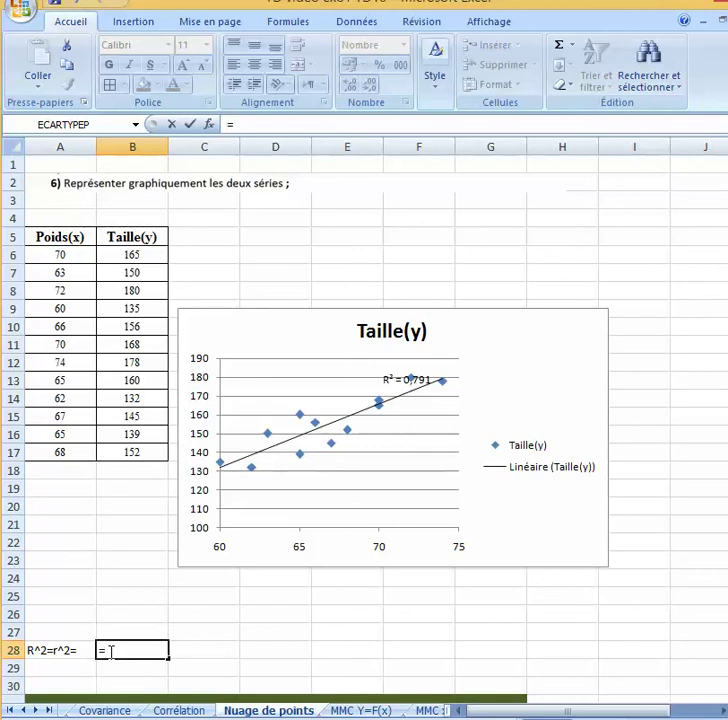
text(0,88)
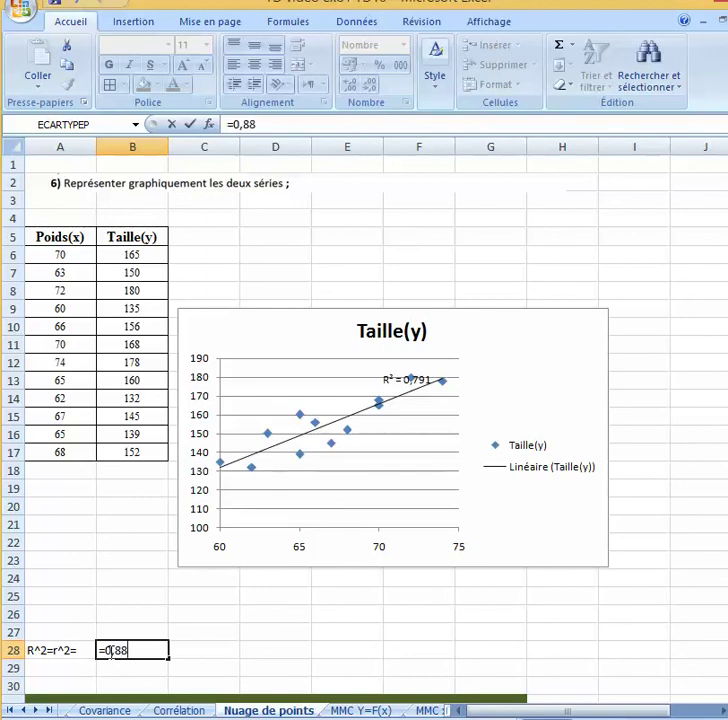
text(96^2)
key(Return)
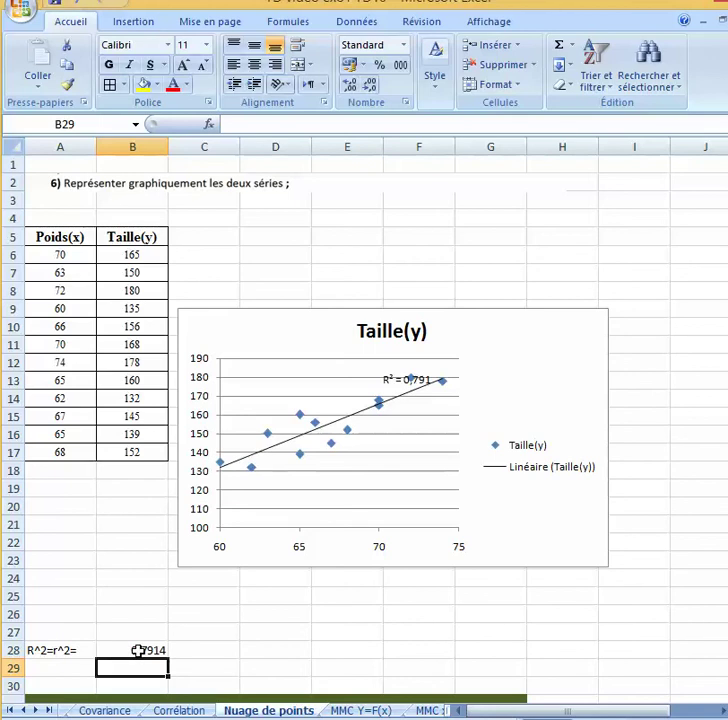
click(140, 650)
Step: Move the R² label on the scatter chart slightly up and left, clear of the data points and trendline
click(418, 384)
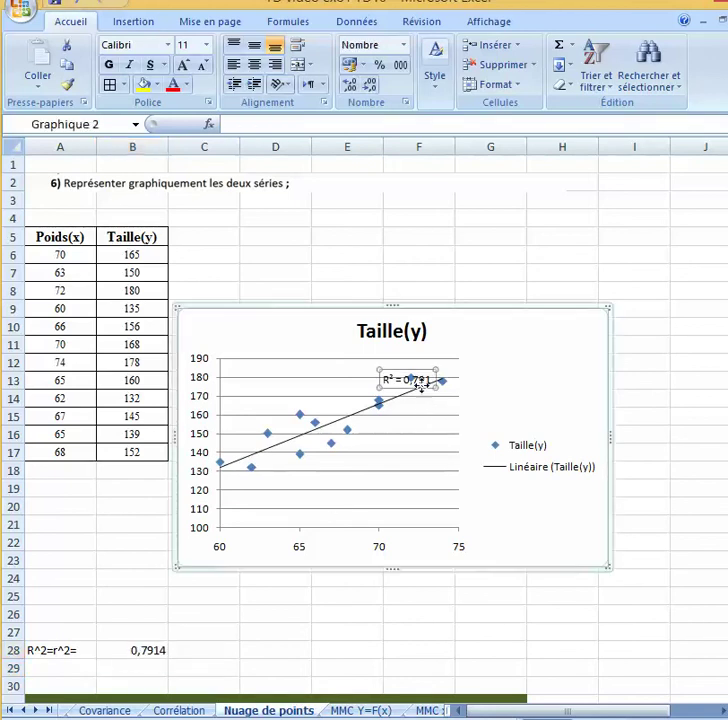
drag(404, 385, 373, 376)
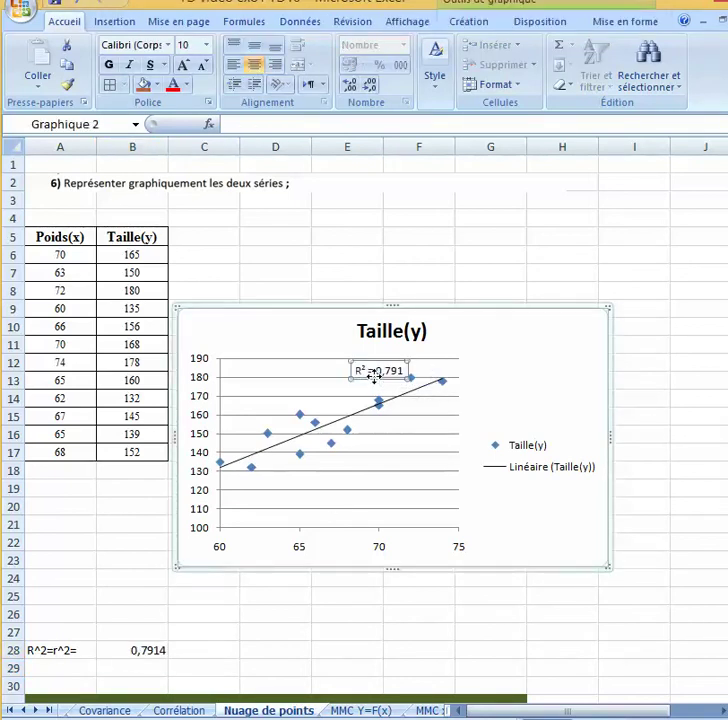
click(219, 655)
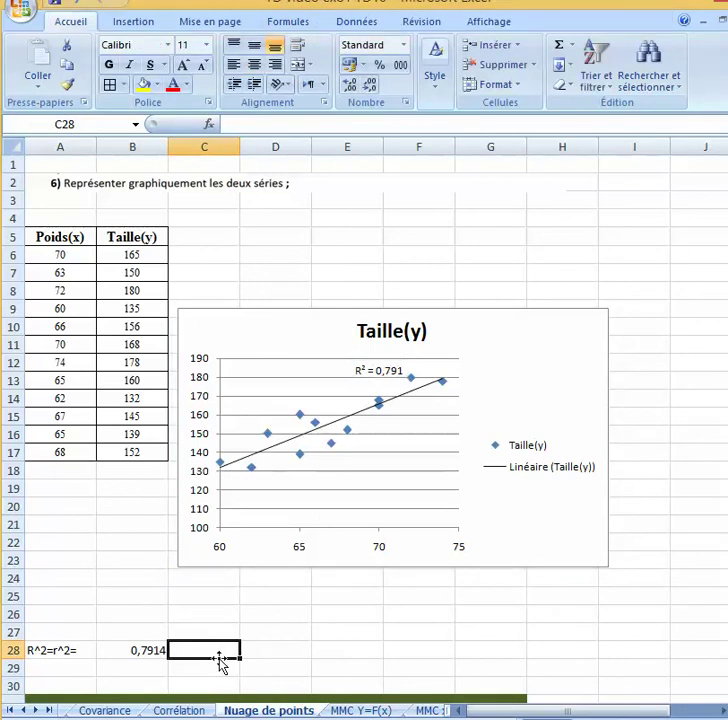